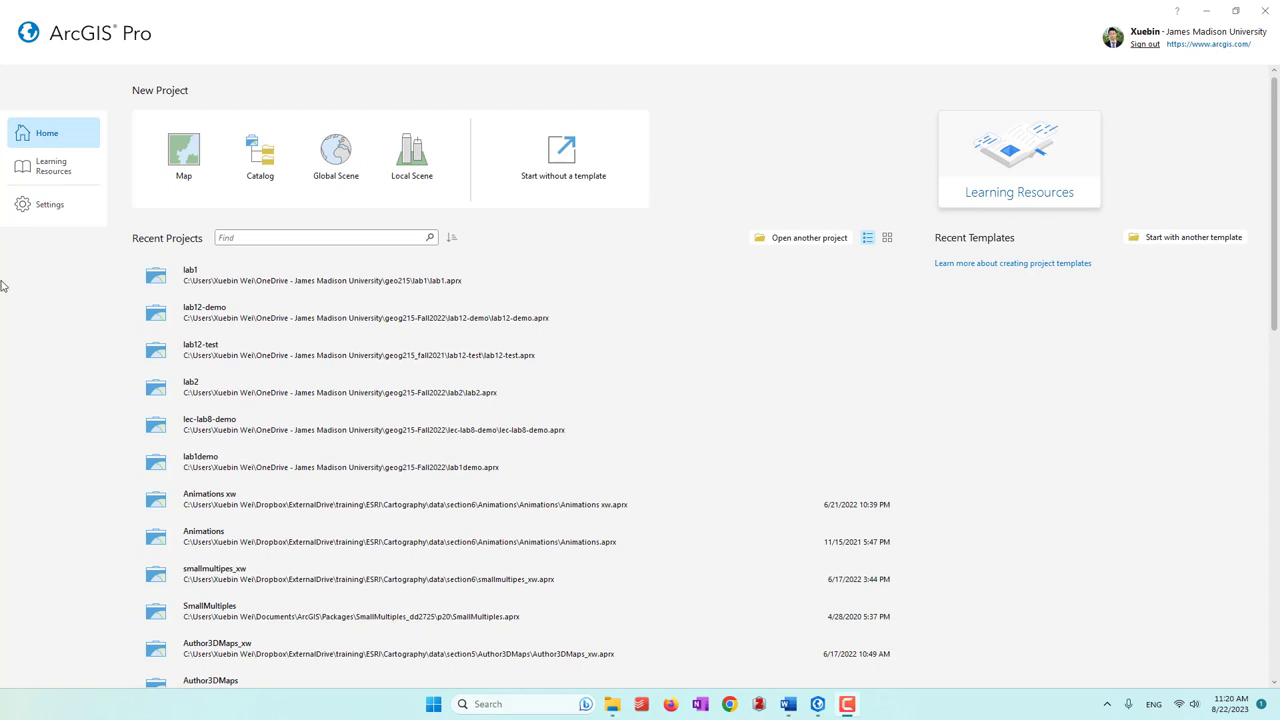
# Check the installed version in the product information and return to the start page
pyautogui.click(55, 210)
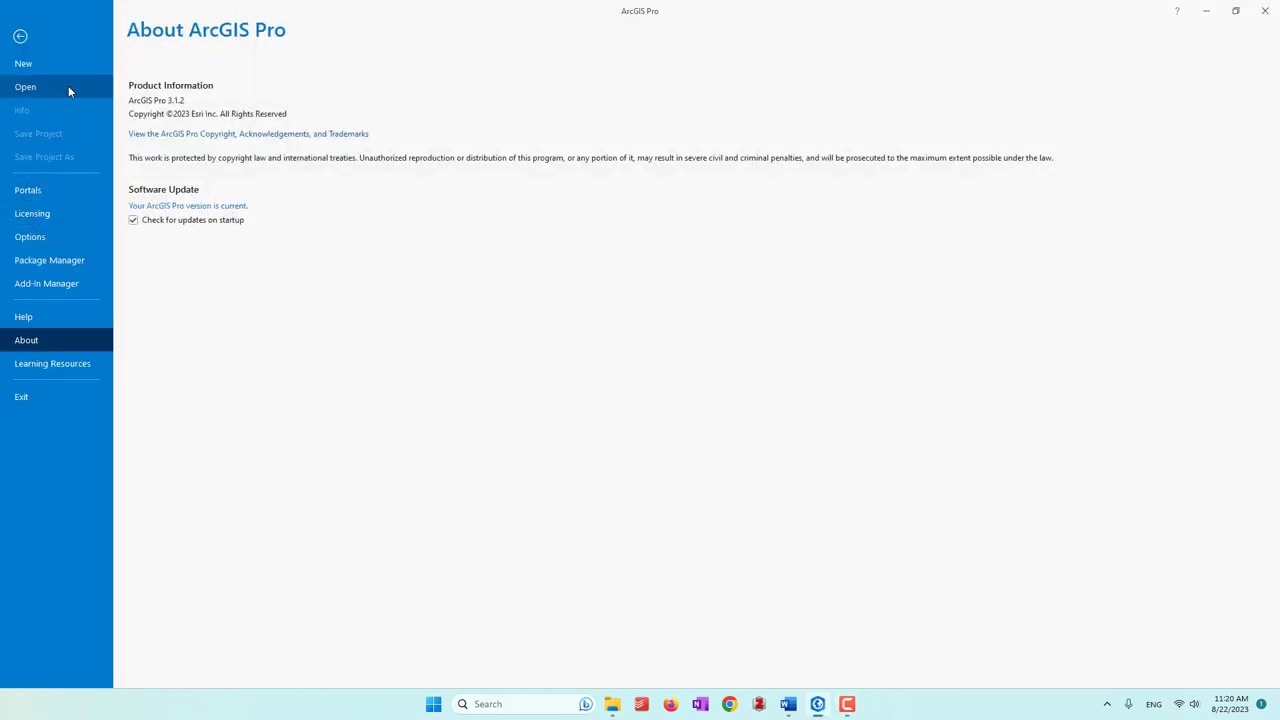
pyautogui.click(20, 36)
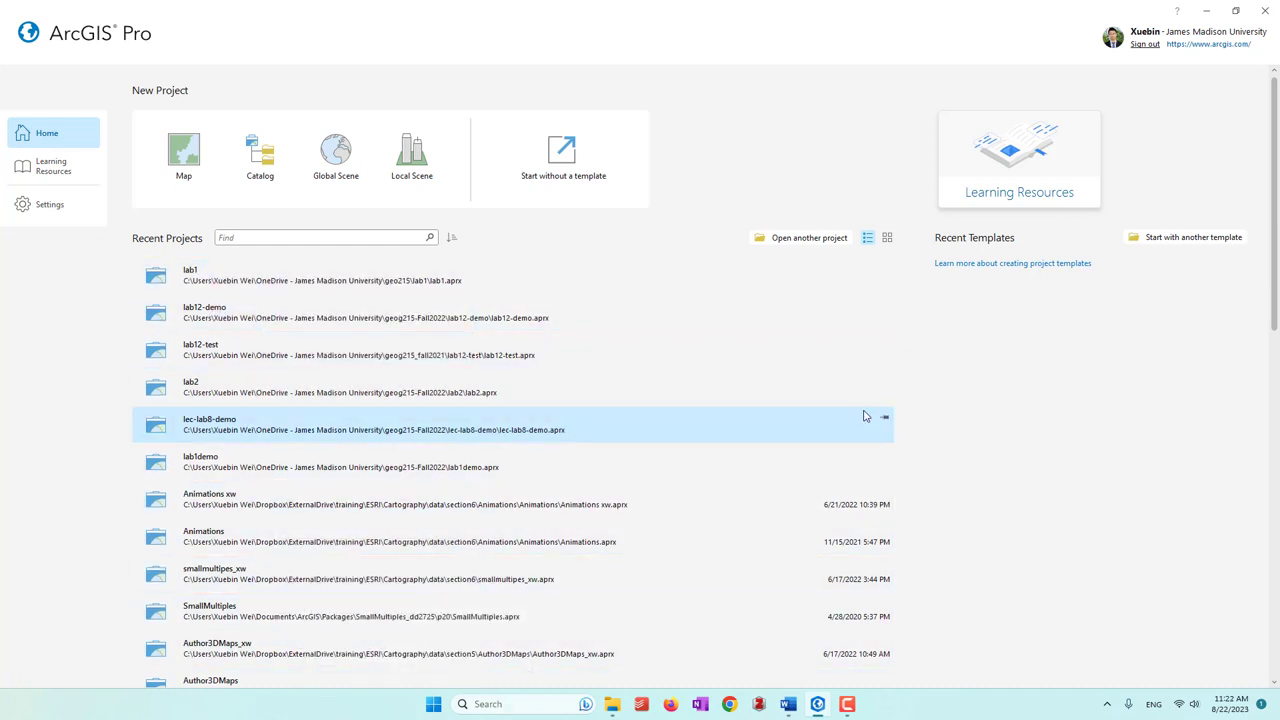
# Start a new project from the Map template and name it lab1
pyautogui.click(181, 170)
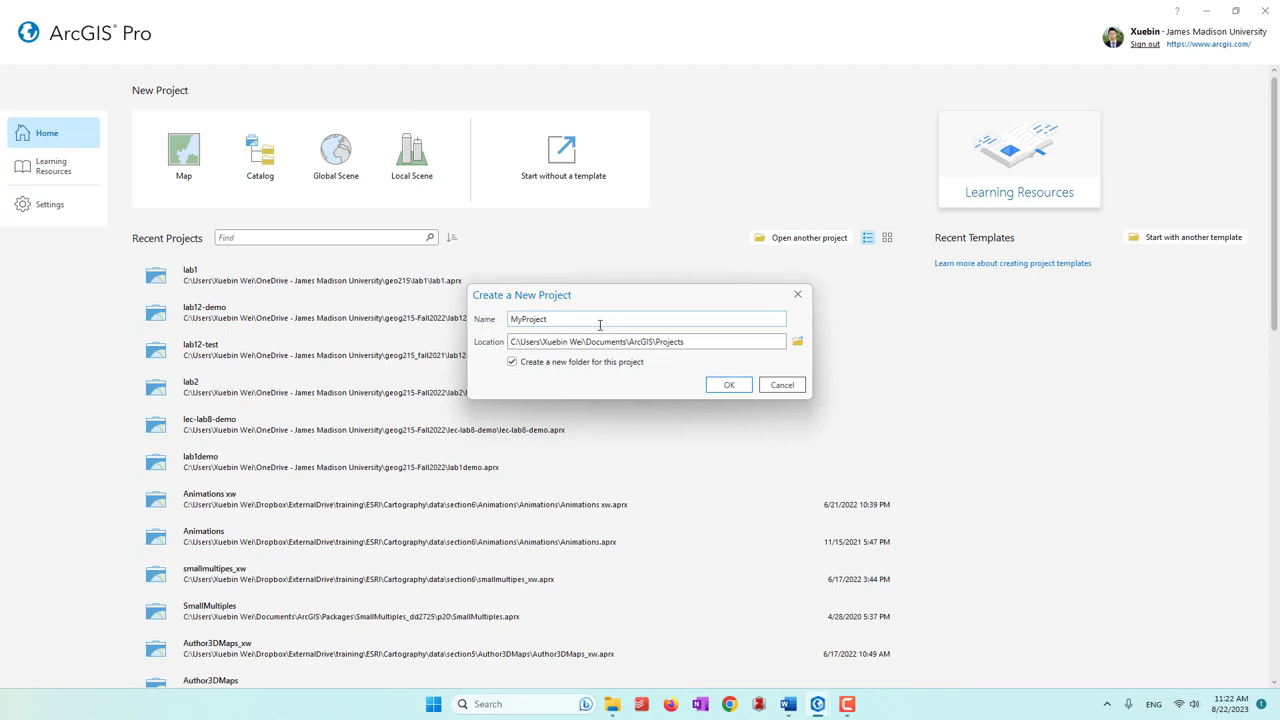
pyautogui.click(612, 704)
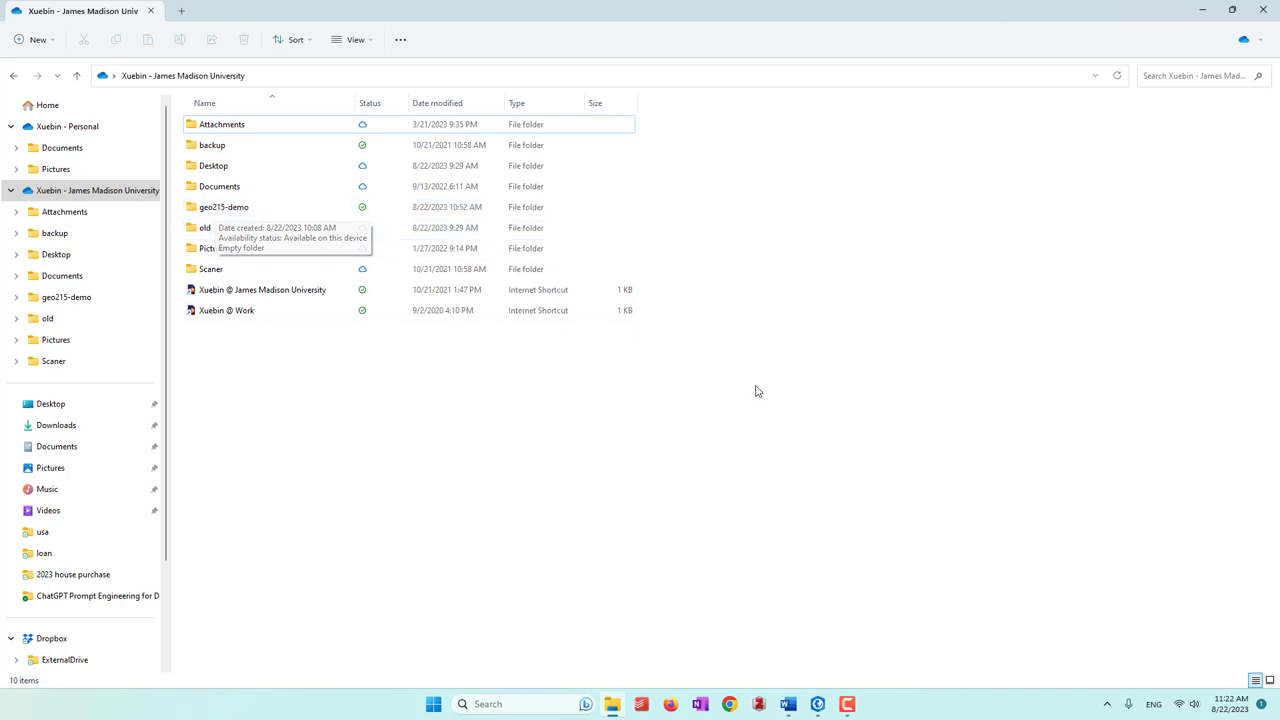
pyautogui.moveTo(816, 704)
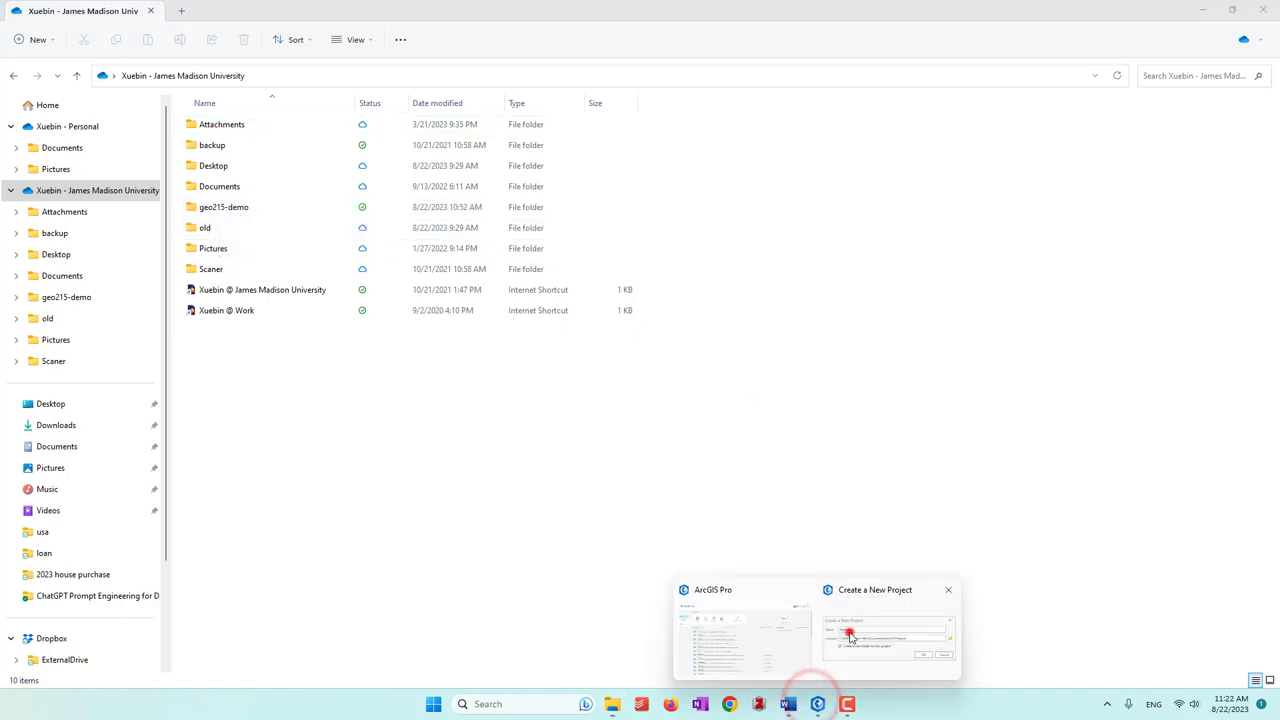
pyautogui.click(848, 632)
pyautogui.doubleClick(592, 320)
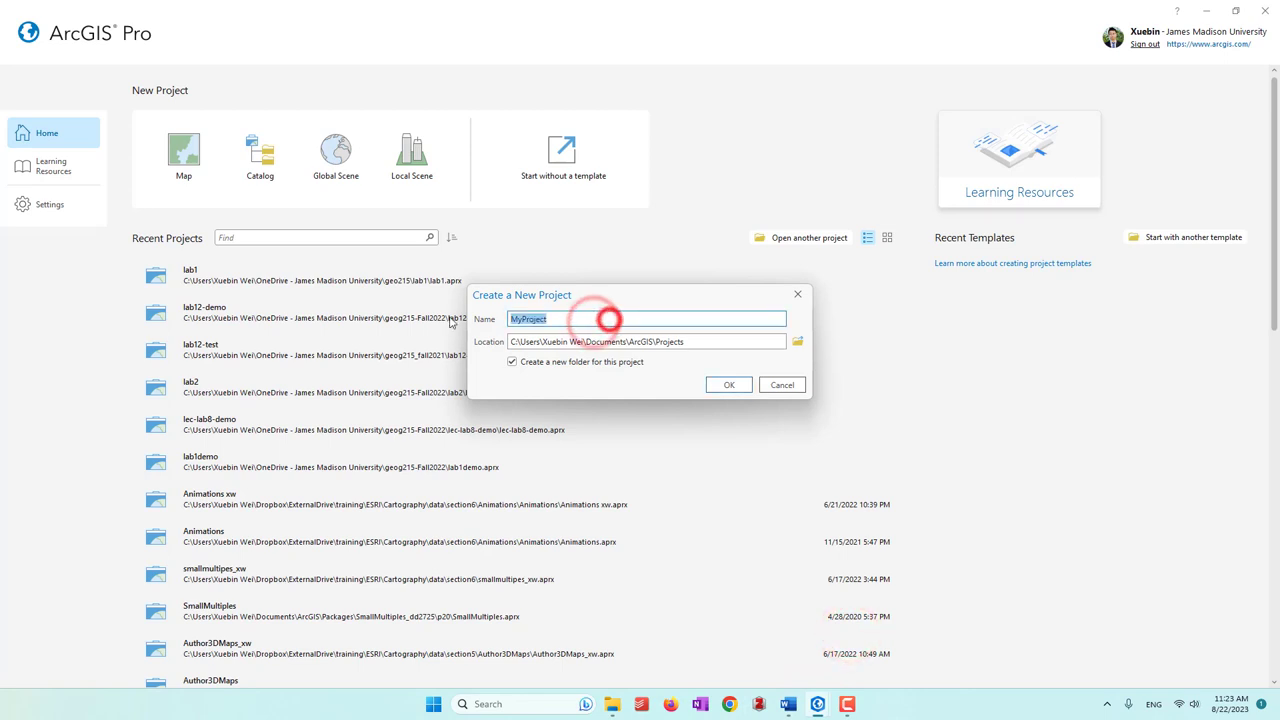
pyautogui.write('lab1')
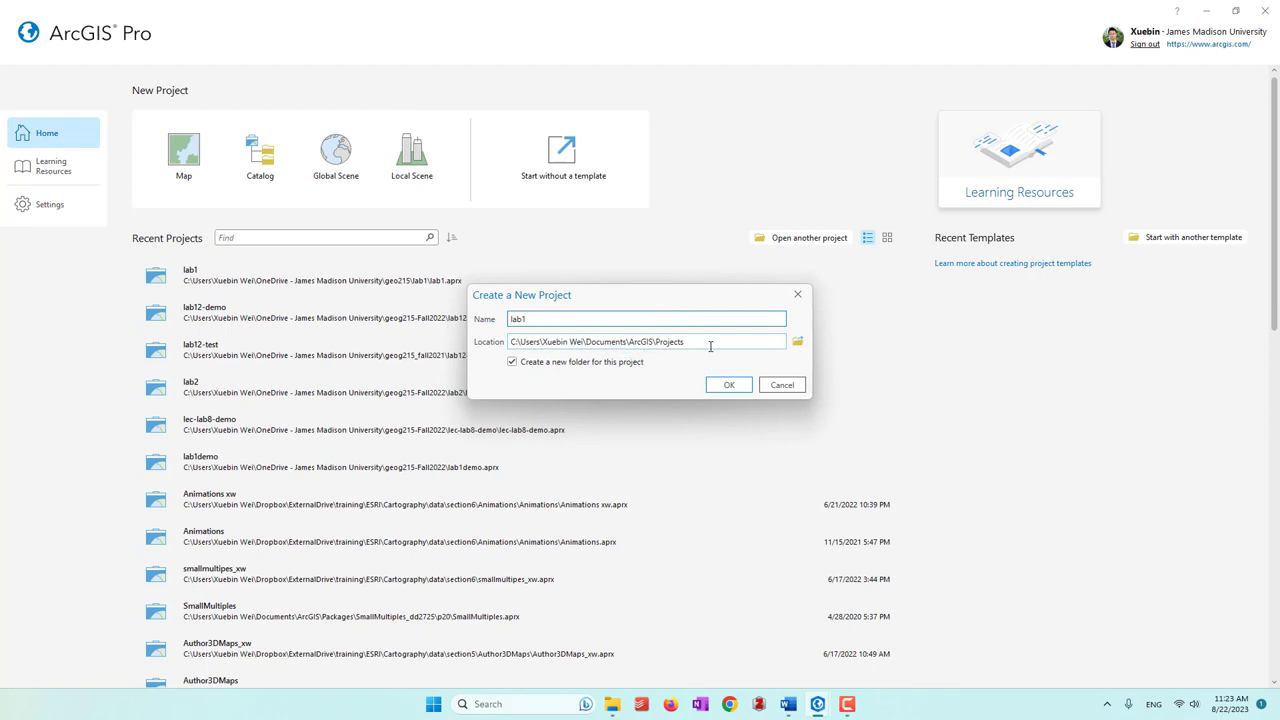
# Set the project location to the geo215-demo folder inside OneDrive - James Madison University and create the project in its own new folder
pyautogui.click(798, 342)
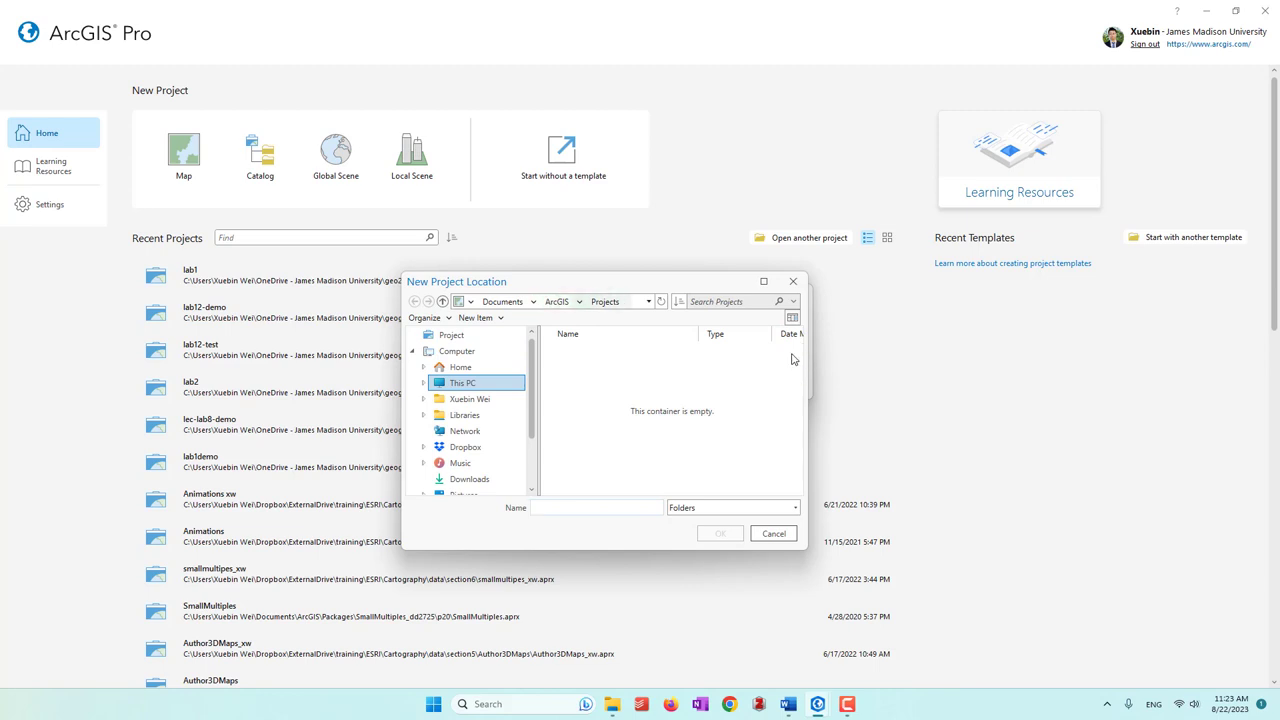
pyautogui.click(470, 400)
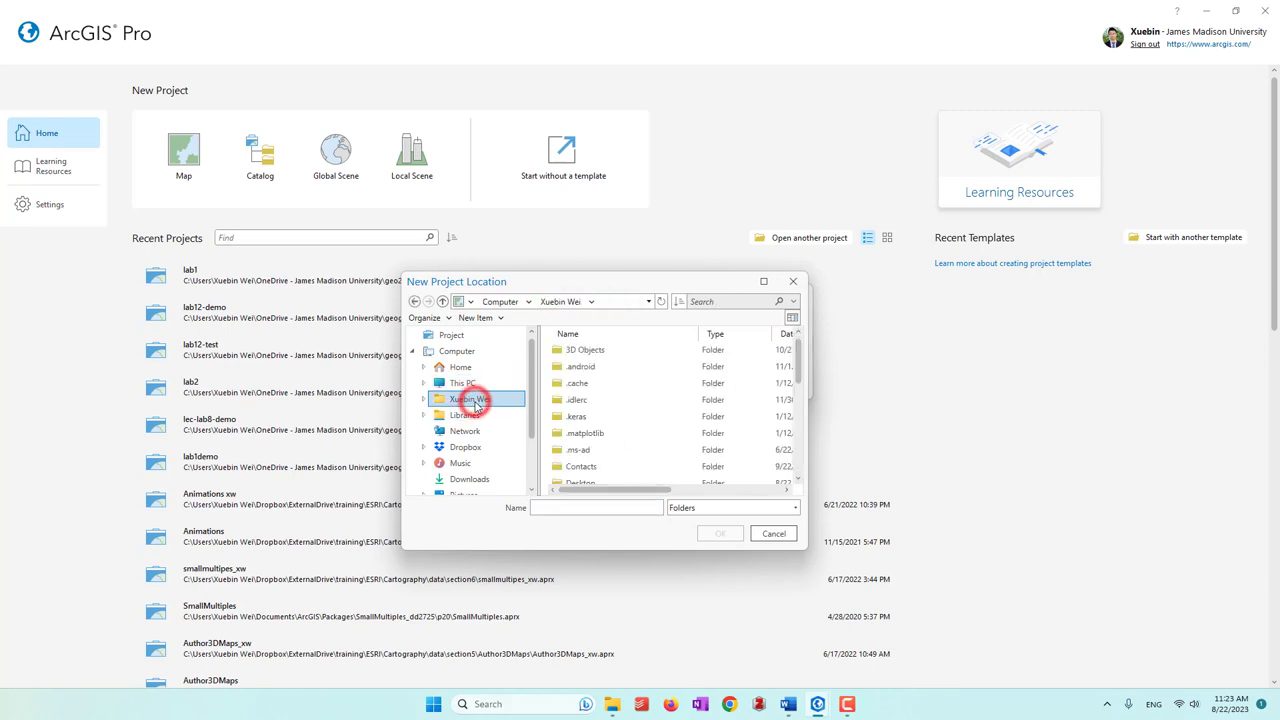
pyautogui.moveTo(797, 388); pyautogui.dragTo(797, 451)
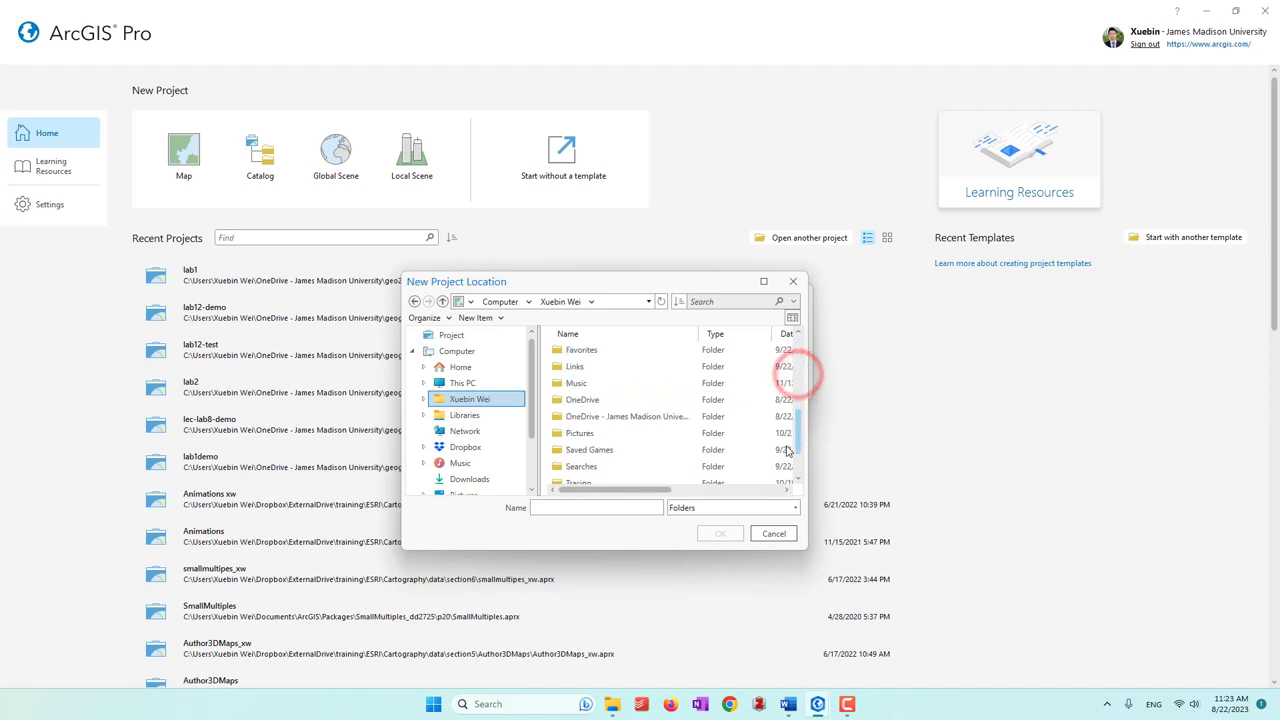
pyautogui.doubleClick(640, 416)
pyautogui.click(640, 416)
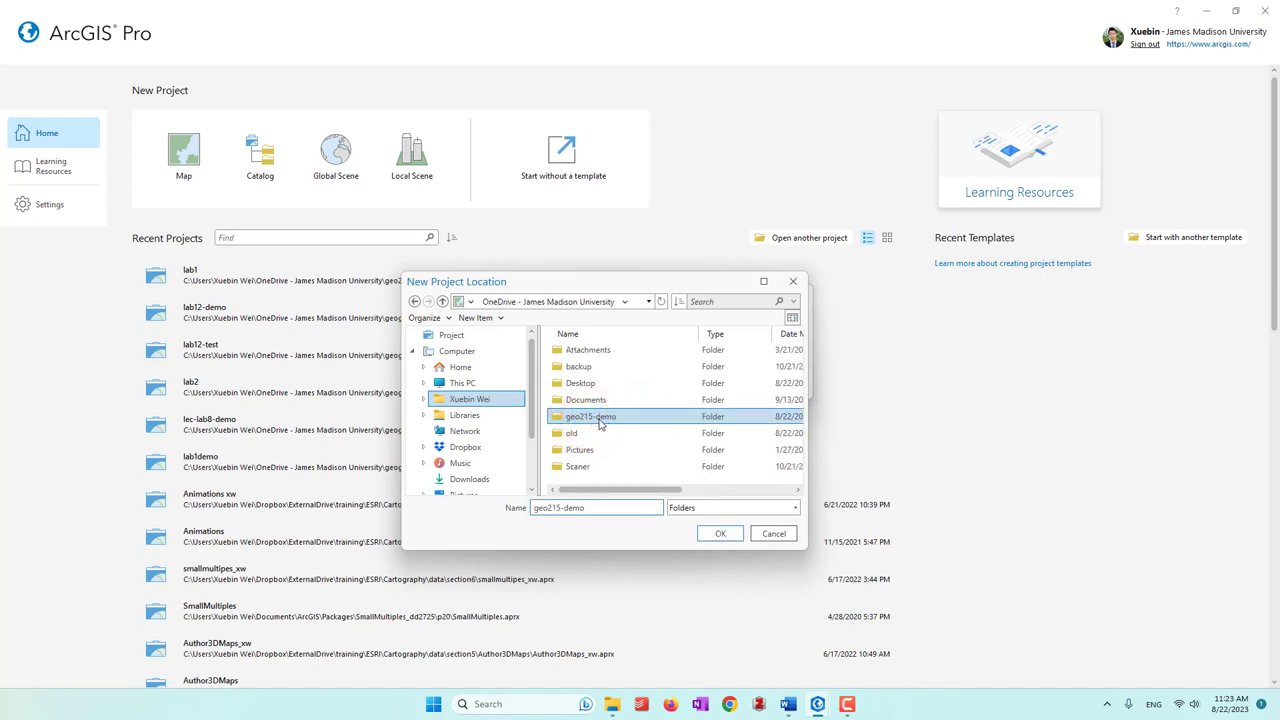
pyautogui.click(719, 533)
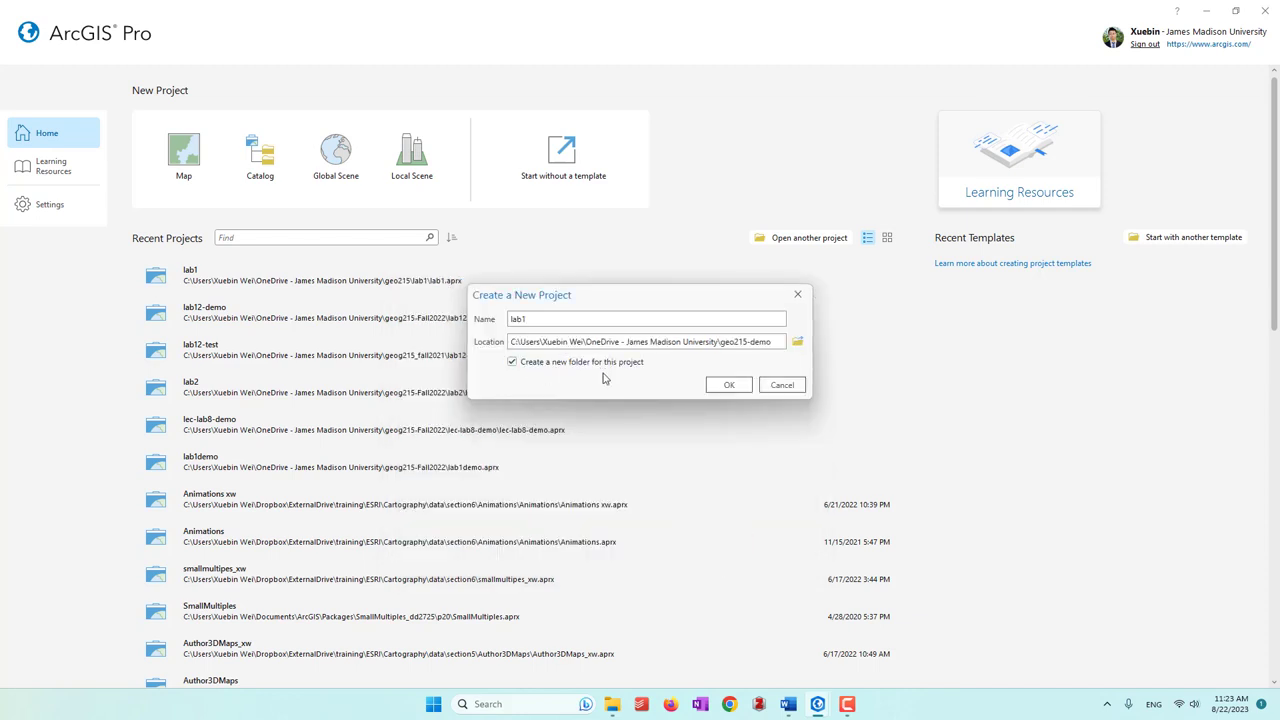
pyautogui.click(729, 388)
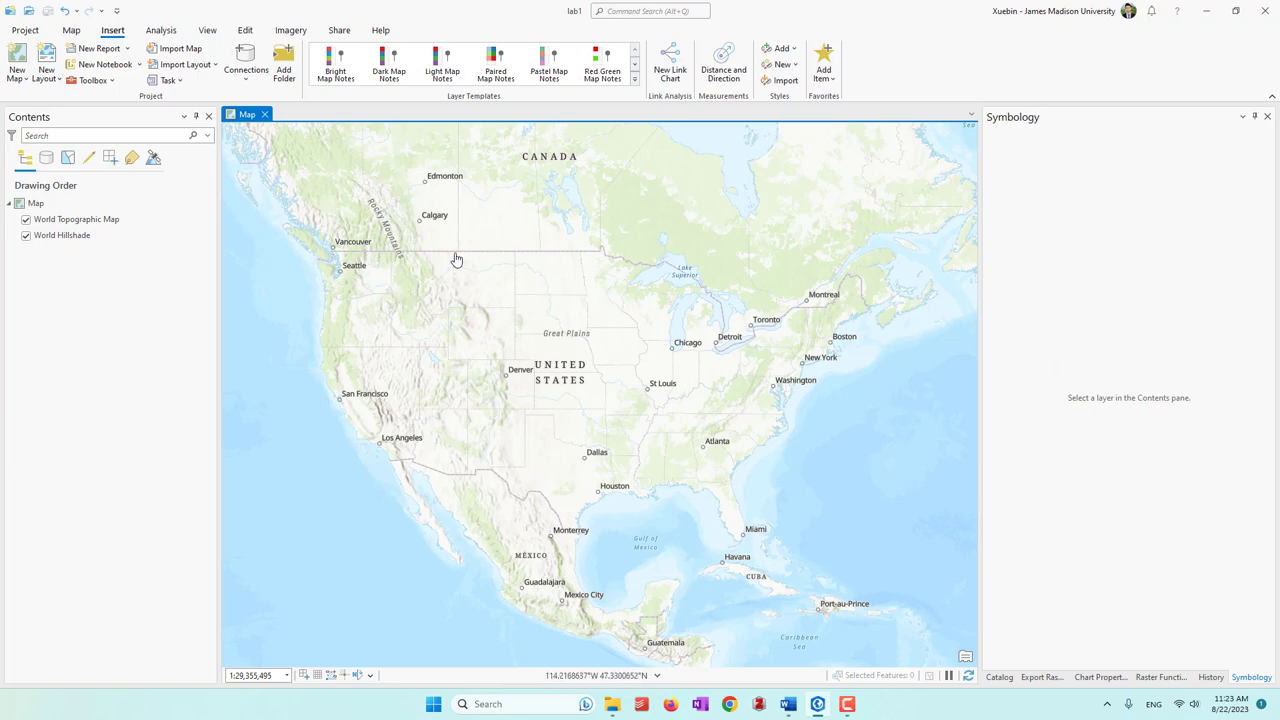
# Examine how the basemap's labels, detail and map scale change at different zoom levels around the United States
pyautogui.scroll(-3, 612, 358)
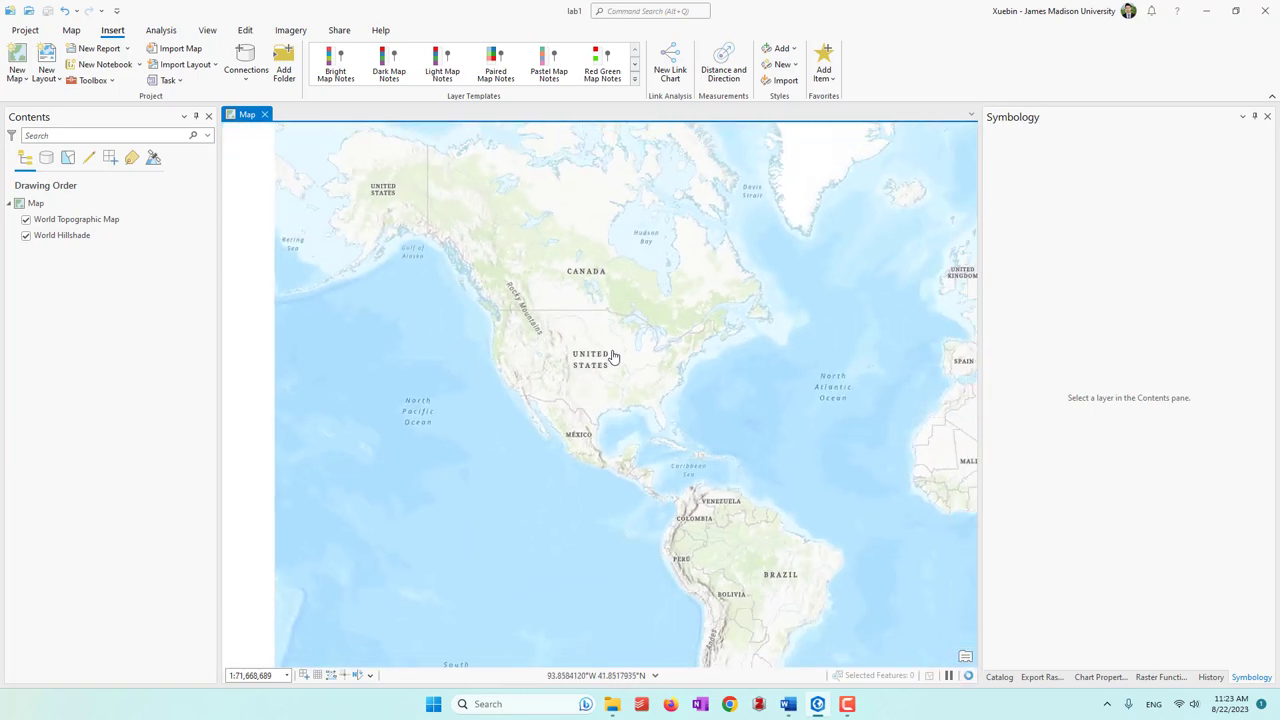
pyautogui.scroll(3, 614, 357)
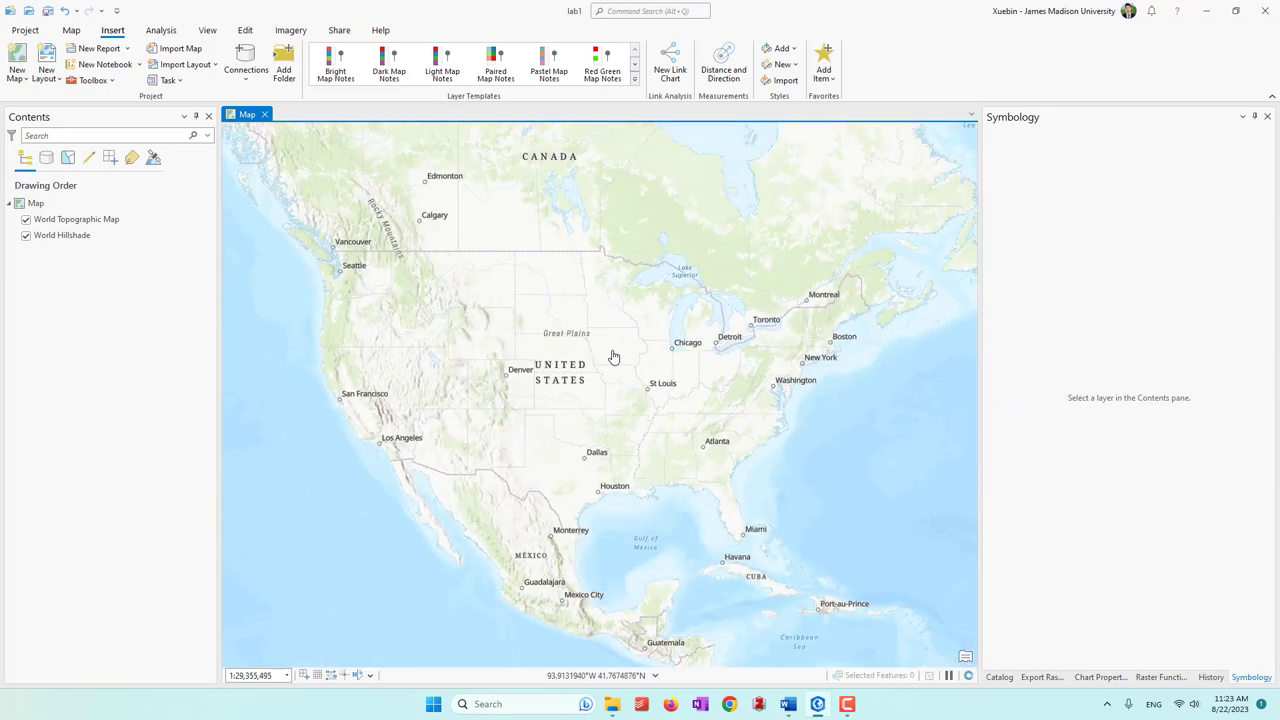
pyautogui.scroll(-3, 689, 371)
pyautogui.scroll(5, 689, 374)
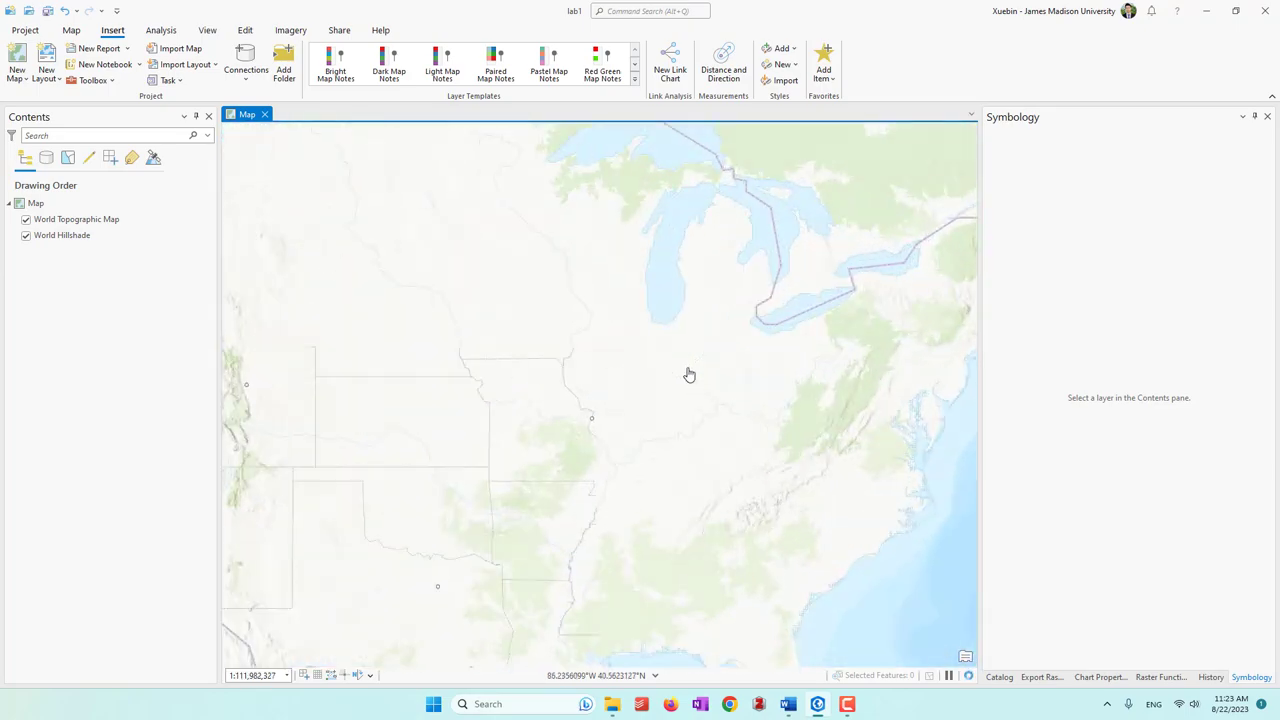
pyautogui.scroll(-2, 689, 374)
pyautogui.scroll(2, 686, 371)
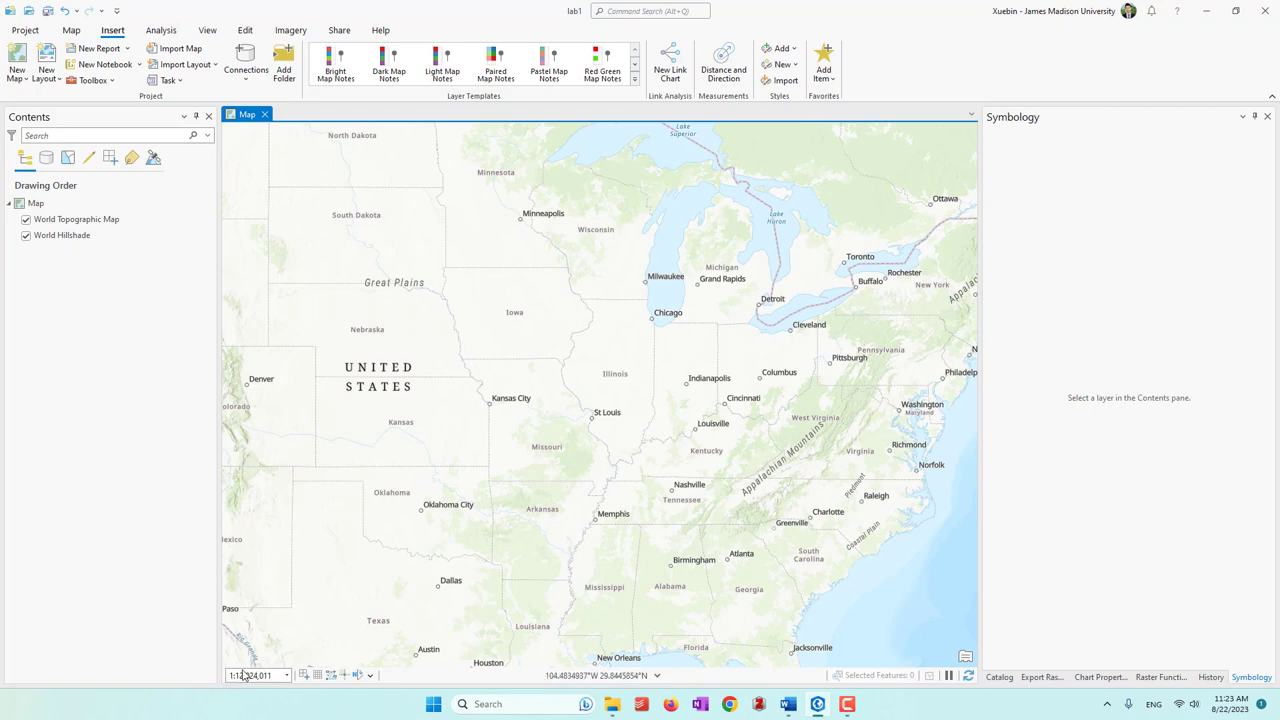
pyautogui.scroll(-5, 683, 526)
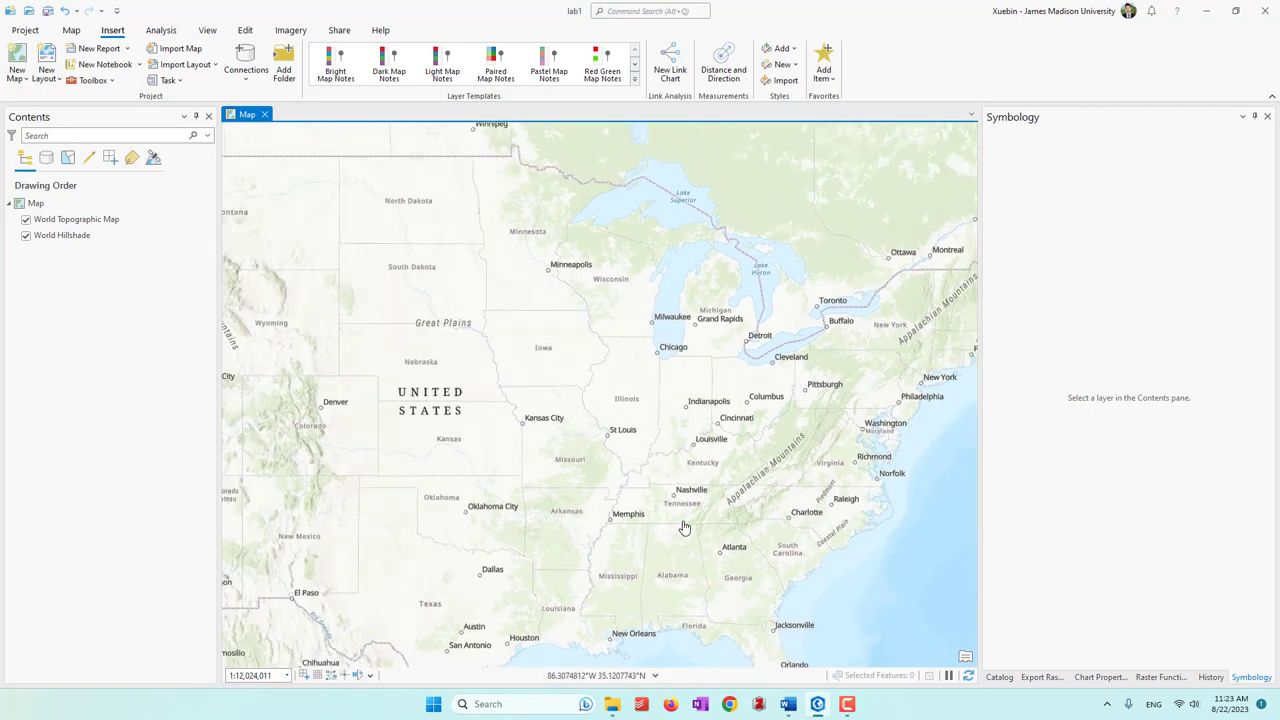
pyautogui.scroll(8, 683, 526)
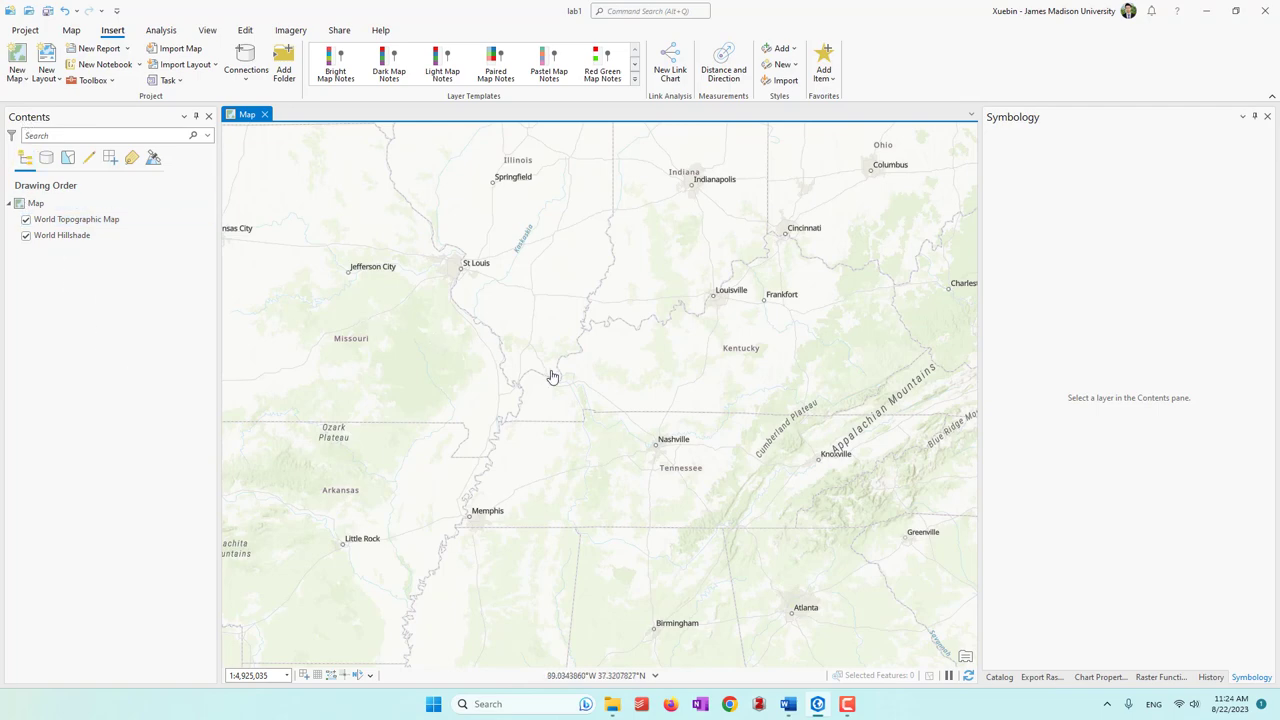
pyautogui.scroll(-3, 548, 374)
pyautogui.scroll(-3, 548, 374)
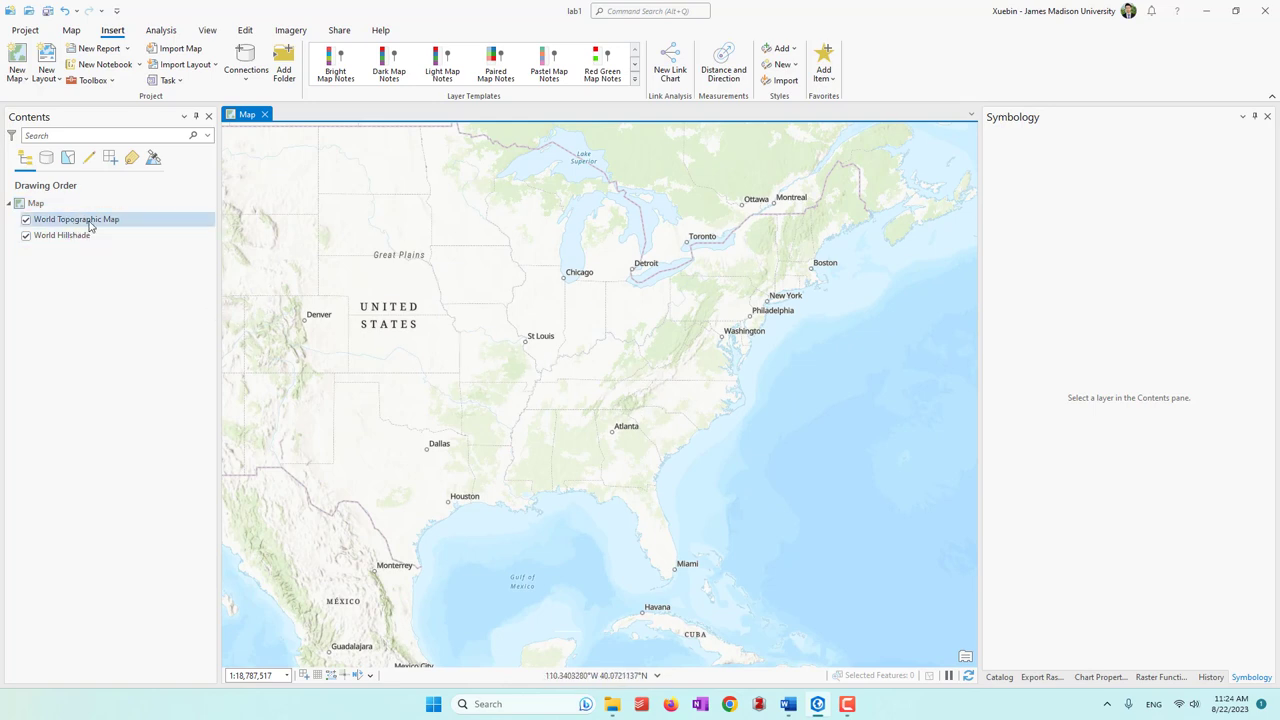
# Hide the World Topographic Map layer to inspect the hillshade on its own, and show the layer again
pyautogui.click(25, 222)
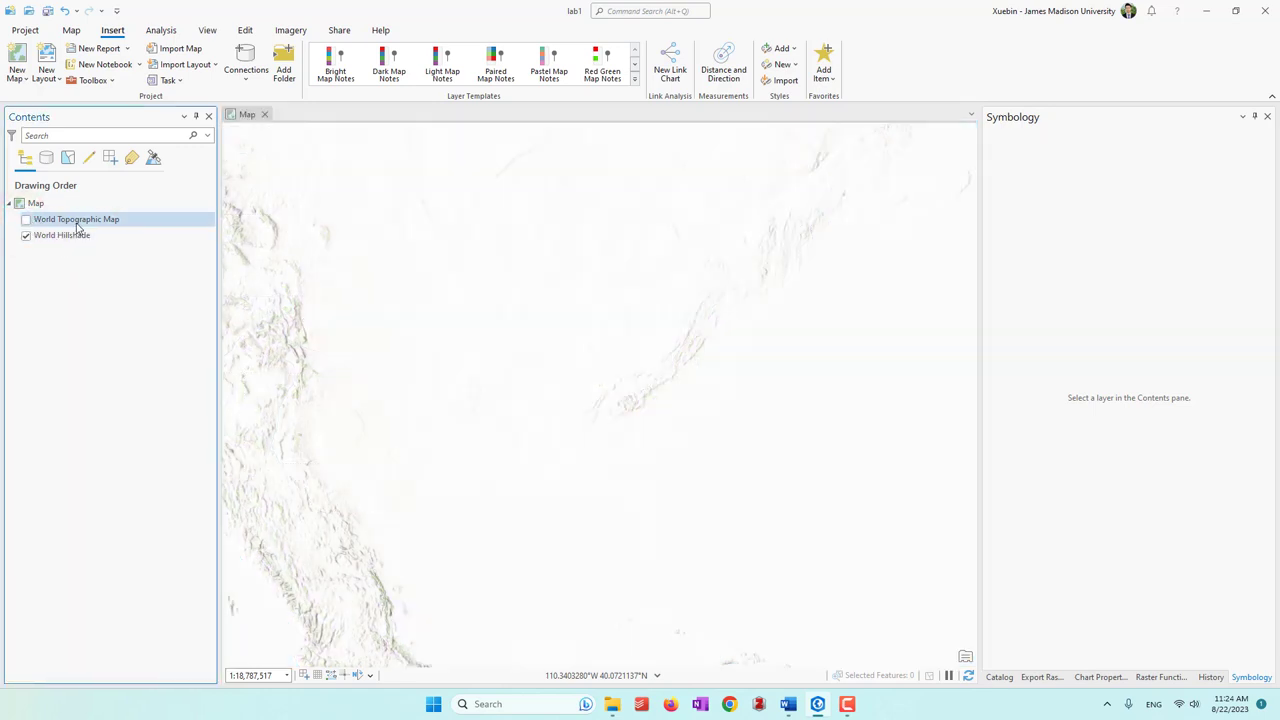
pyautogui.scroll(-3, 734, 397)
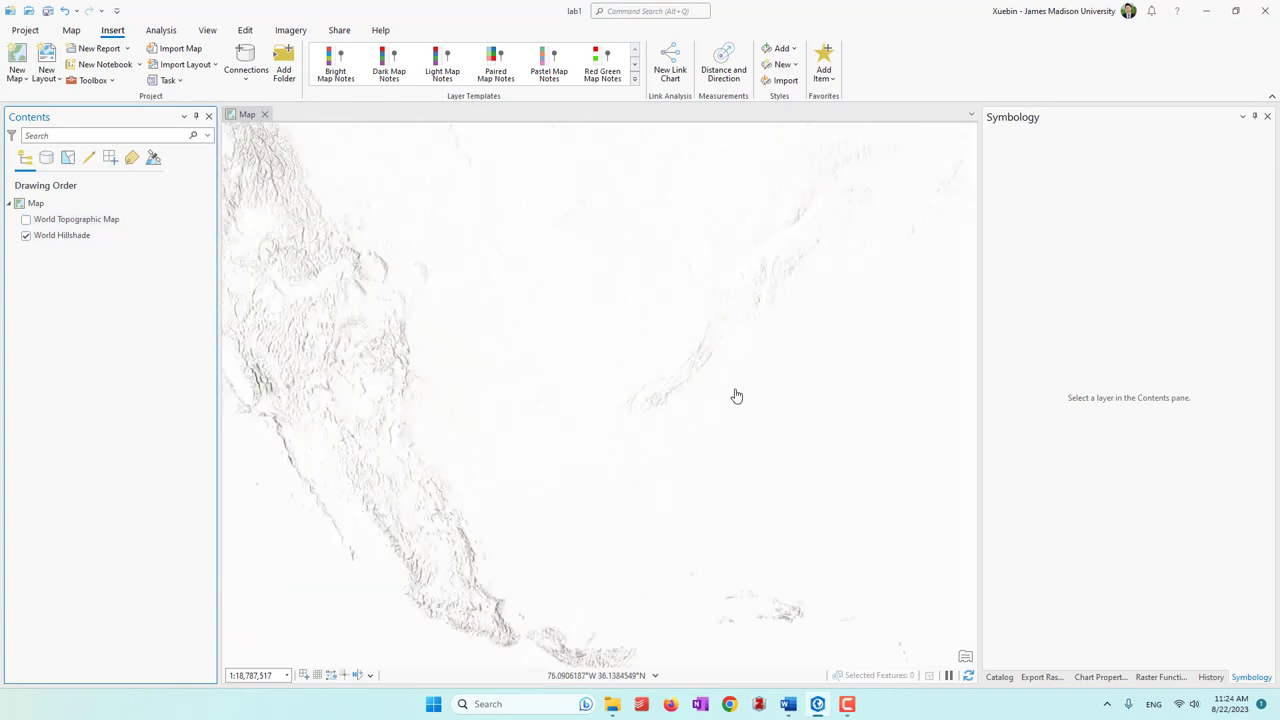
pyautogui.scroll(4, 811, 360)
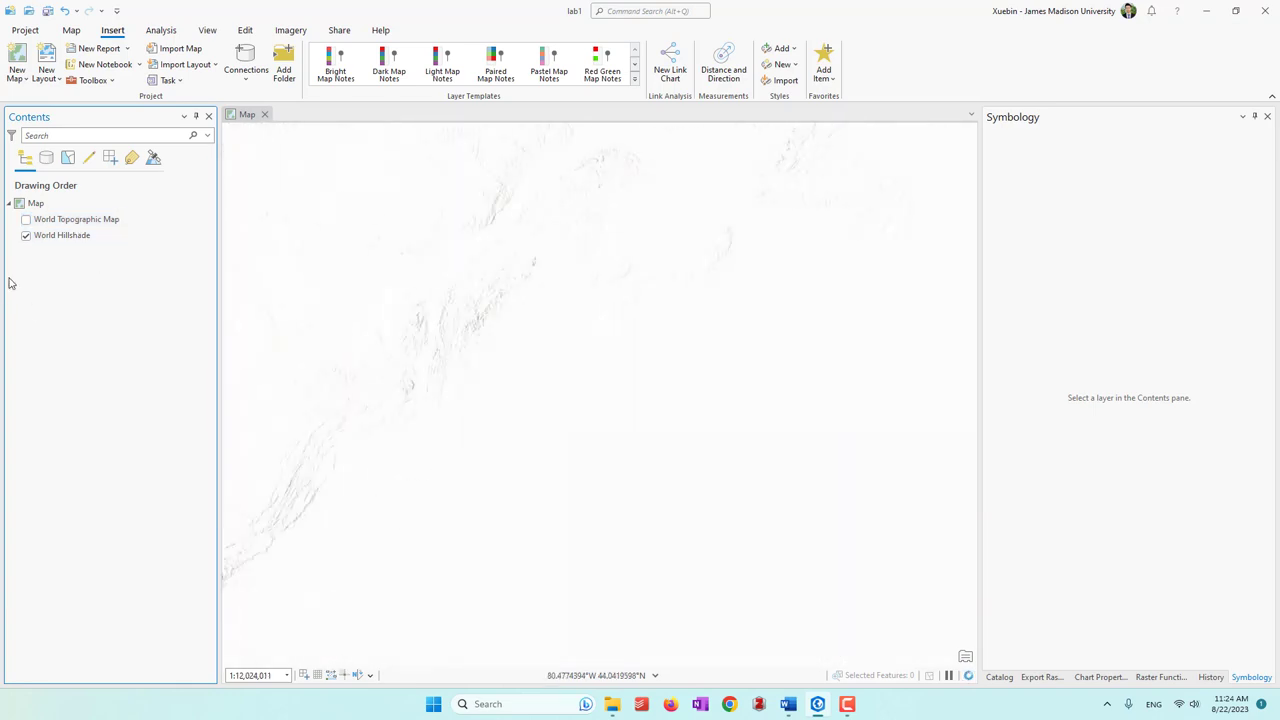
pyautogui.click(27, 220)
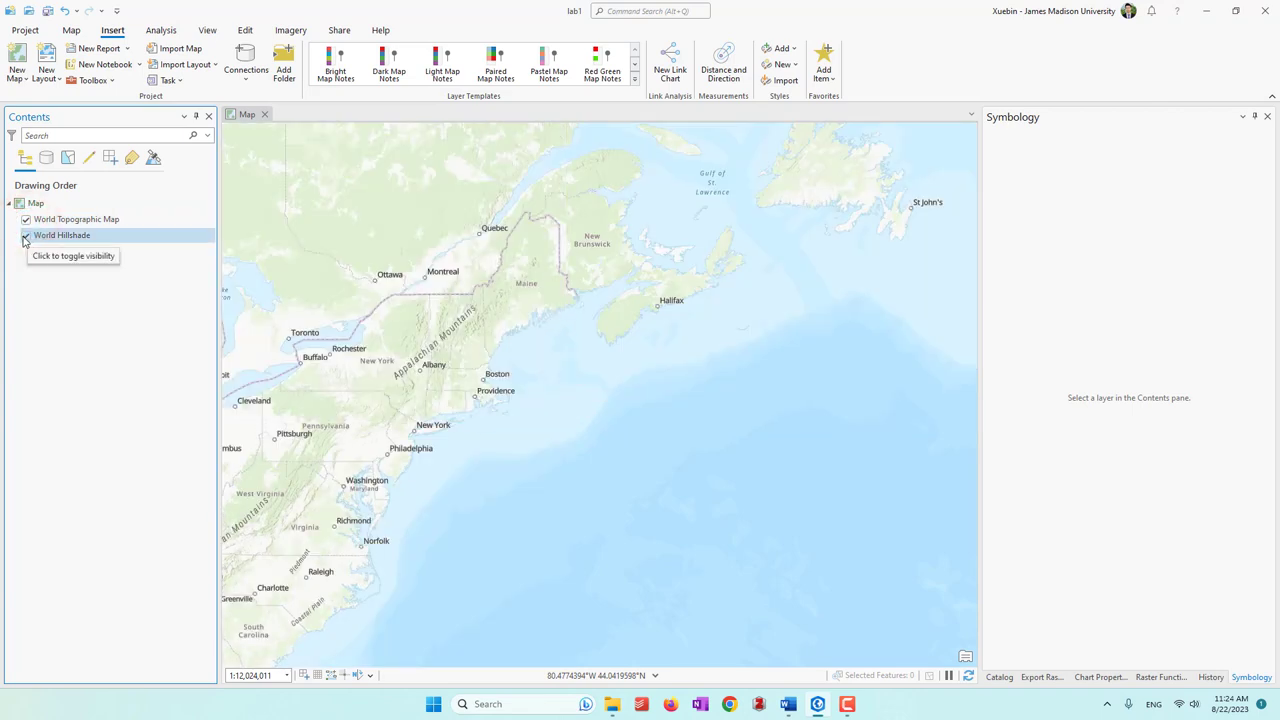
# Hide the World Hillshade layer to inspect the topographic map without relief shading, and show the layer again
pyautogui.click(25, 236)
pyautogui.scroll(-4, 863, 500)
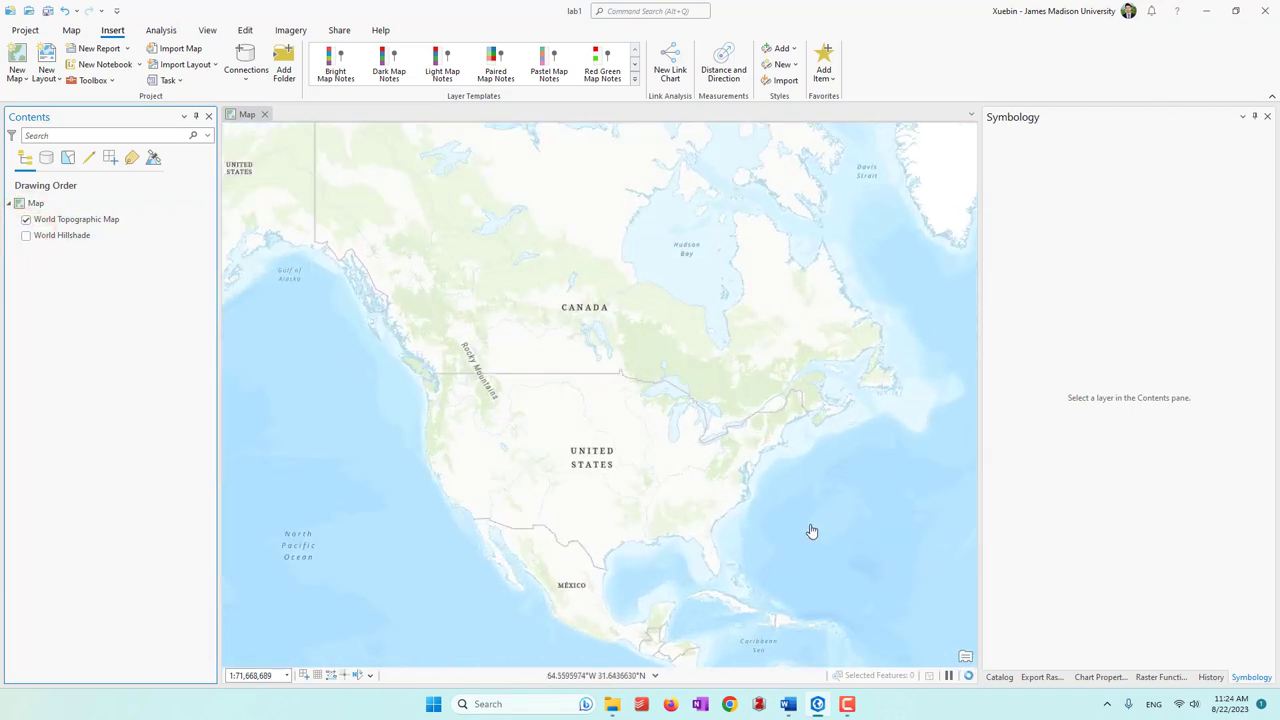
pyautogui.scroll(3, 760, 490)
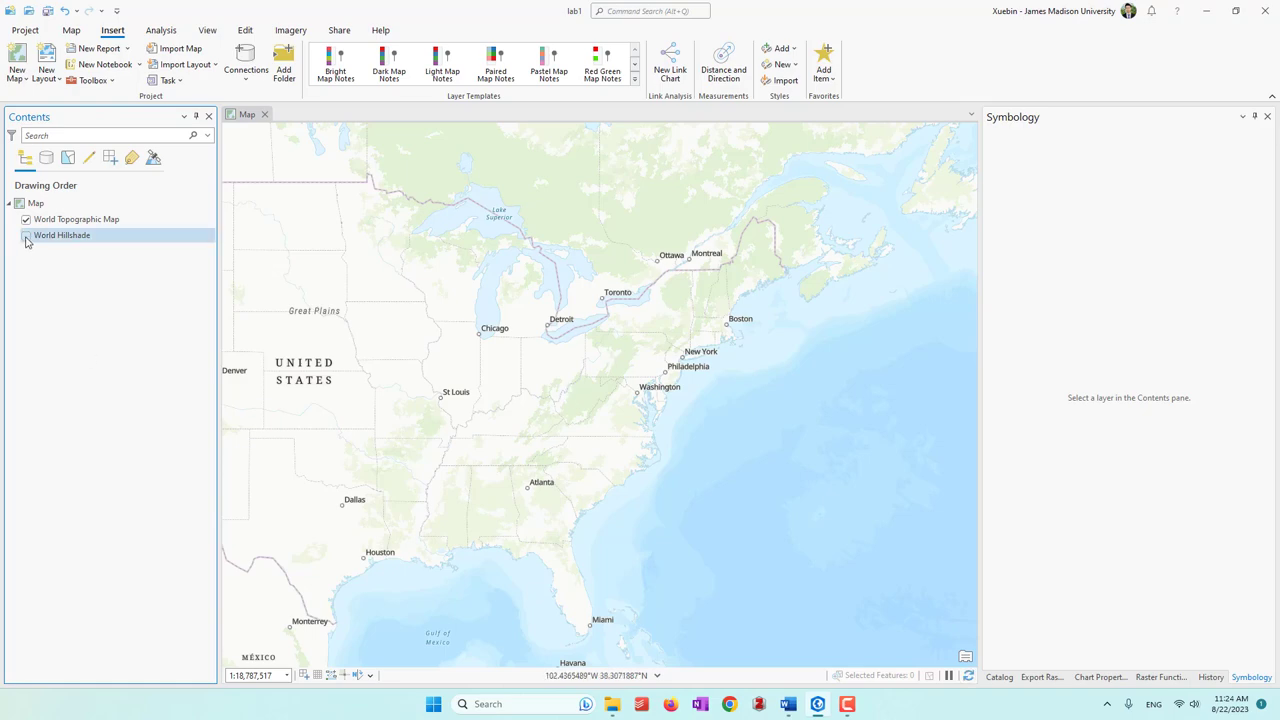
pyautogui.click(26, 236)
pyautogui.scroll(-2, 709, 457)
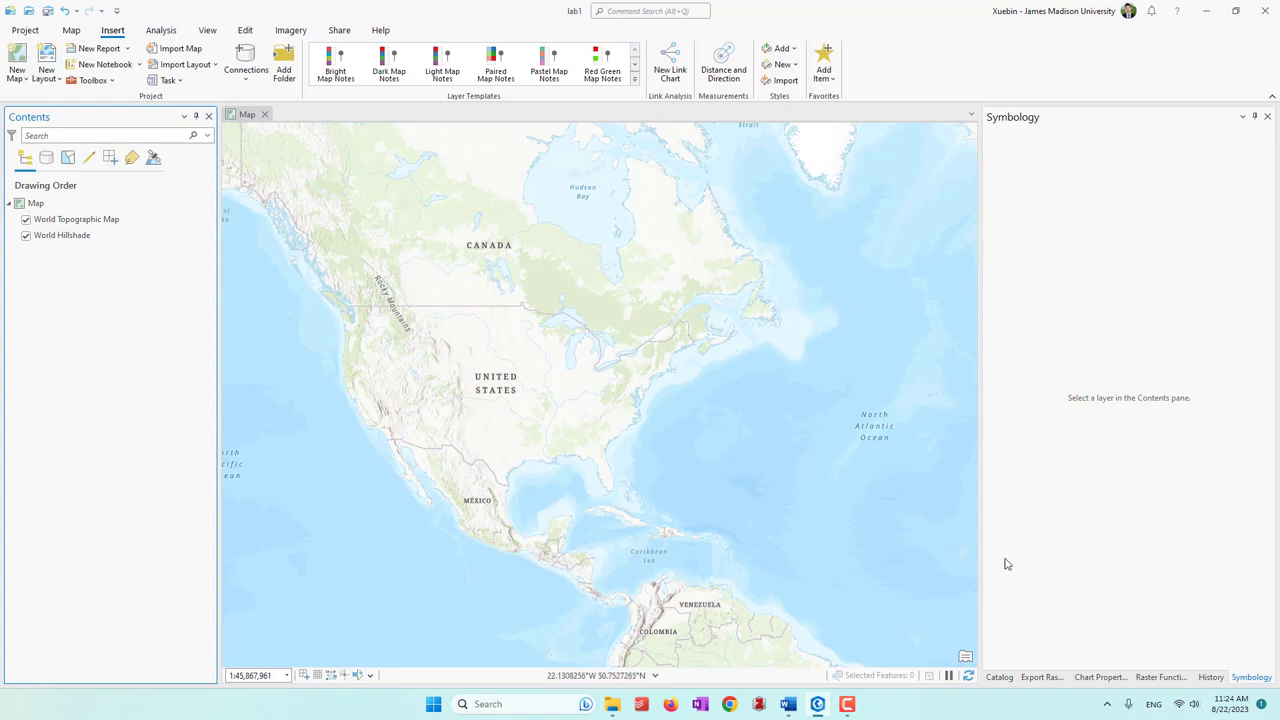
# Show the project Catalog and expand Maps, Toolboxes and Databases to inspect the project's map, lab1.atbx toolbox and lab1.gdb geodatabase
pyautogui.click(1000, 678)
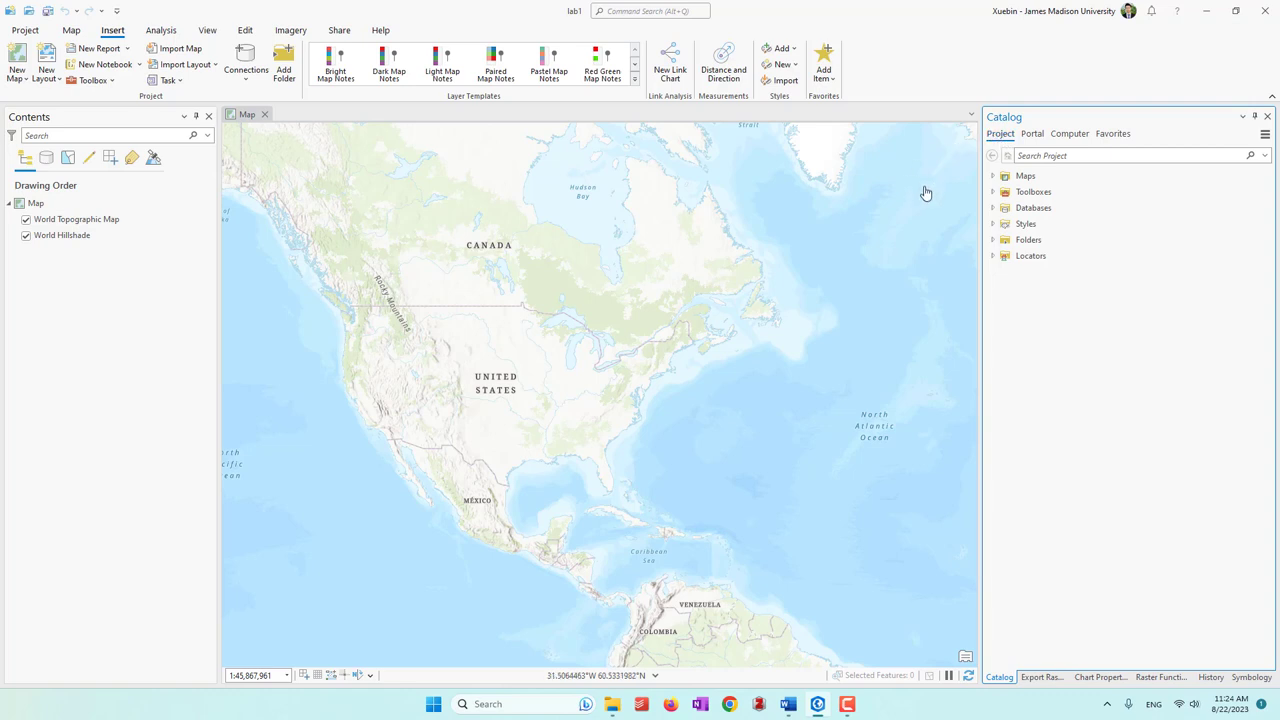
pyautogui.click(992, 176)
pyautogui.click(1034, 192)
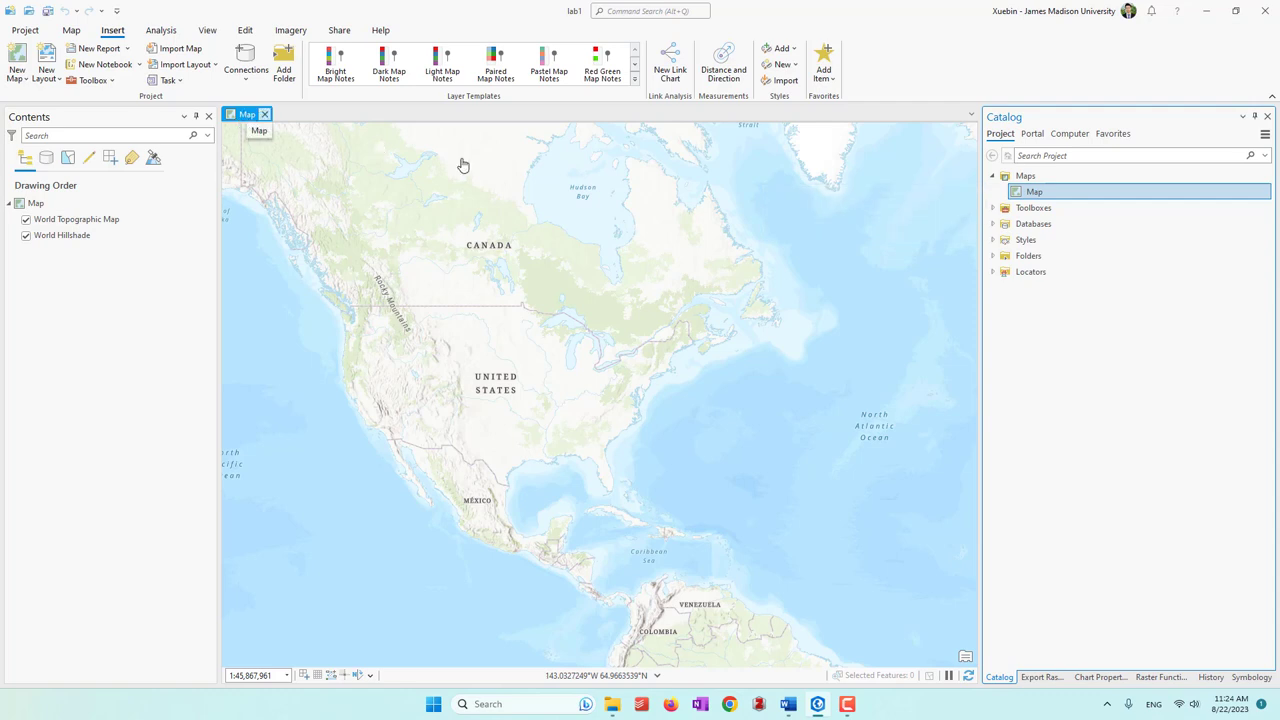
pyautogui.click(992, 208)
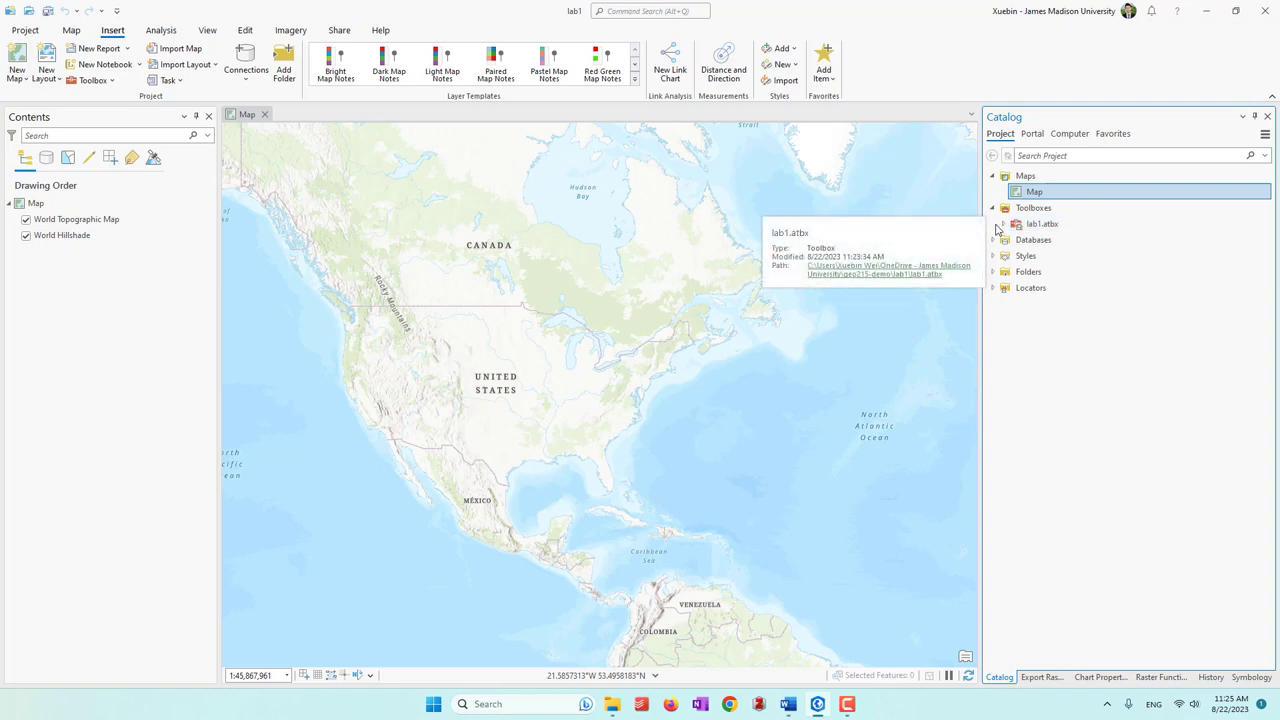
pyautogui.click(1005, 224)
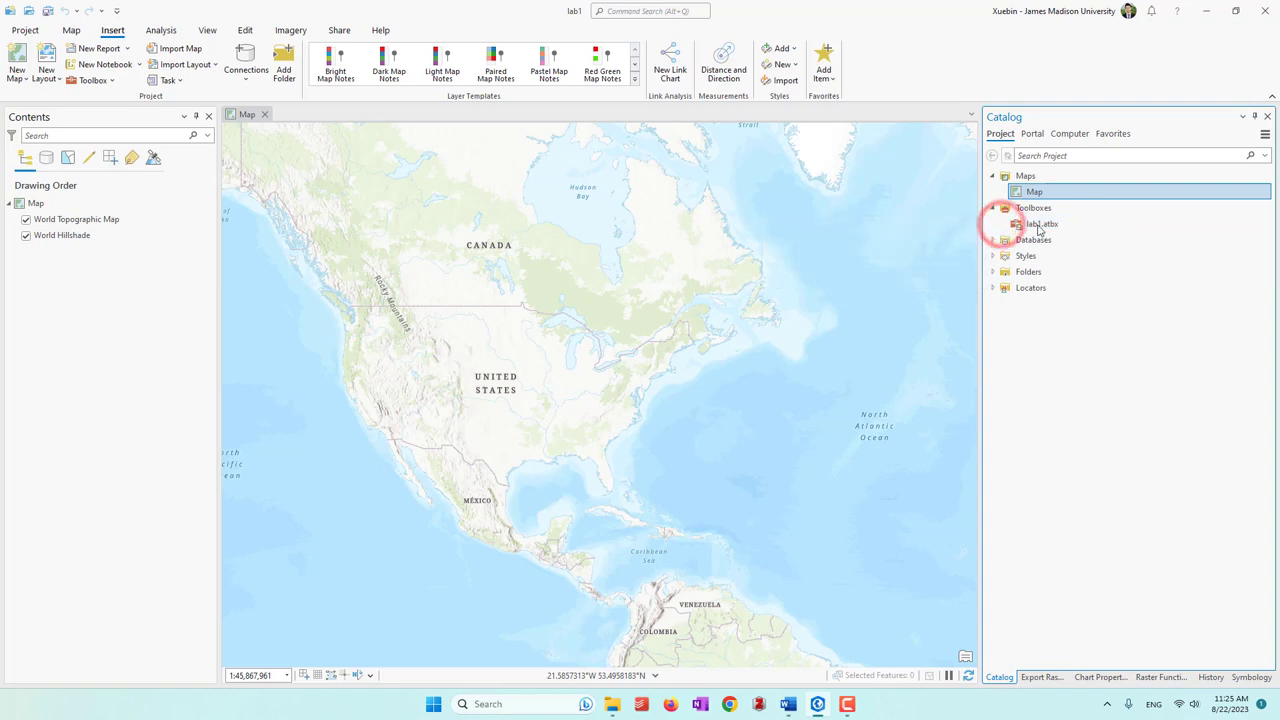
pyautogui.moveTo(1055, 233)
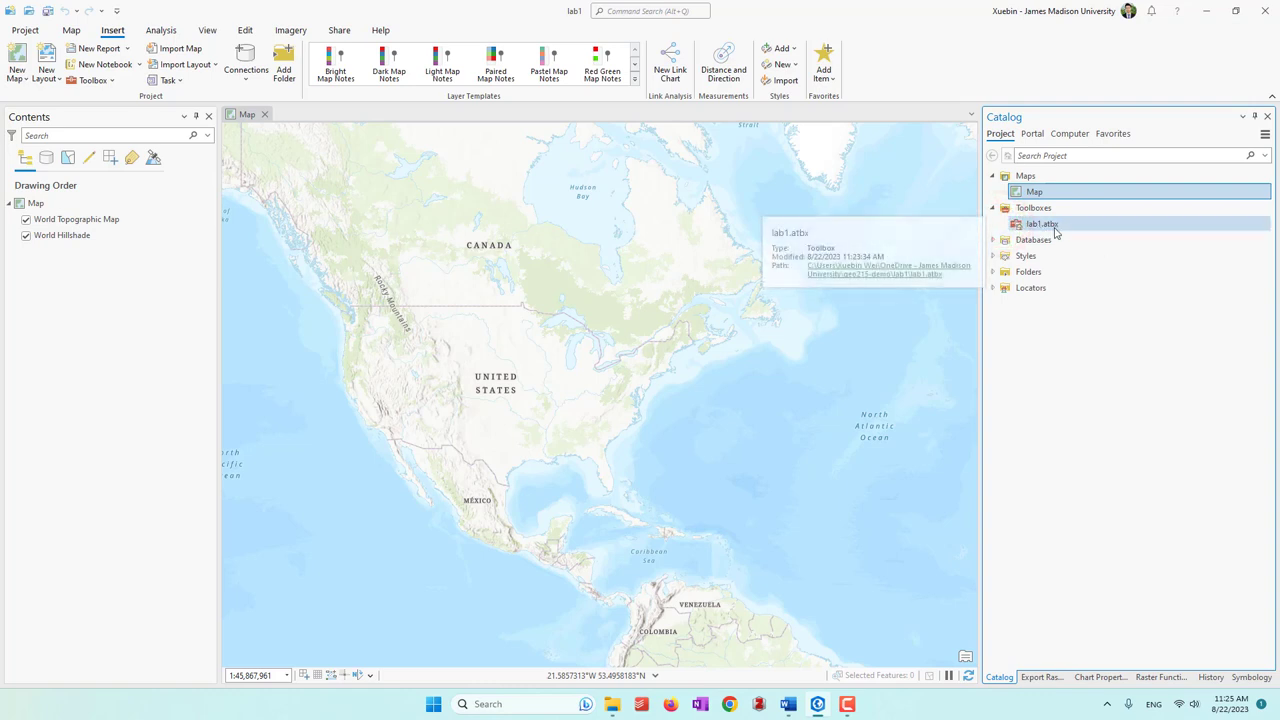
pyautogui.click(993, 240)
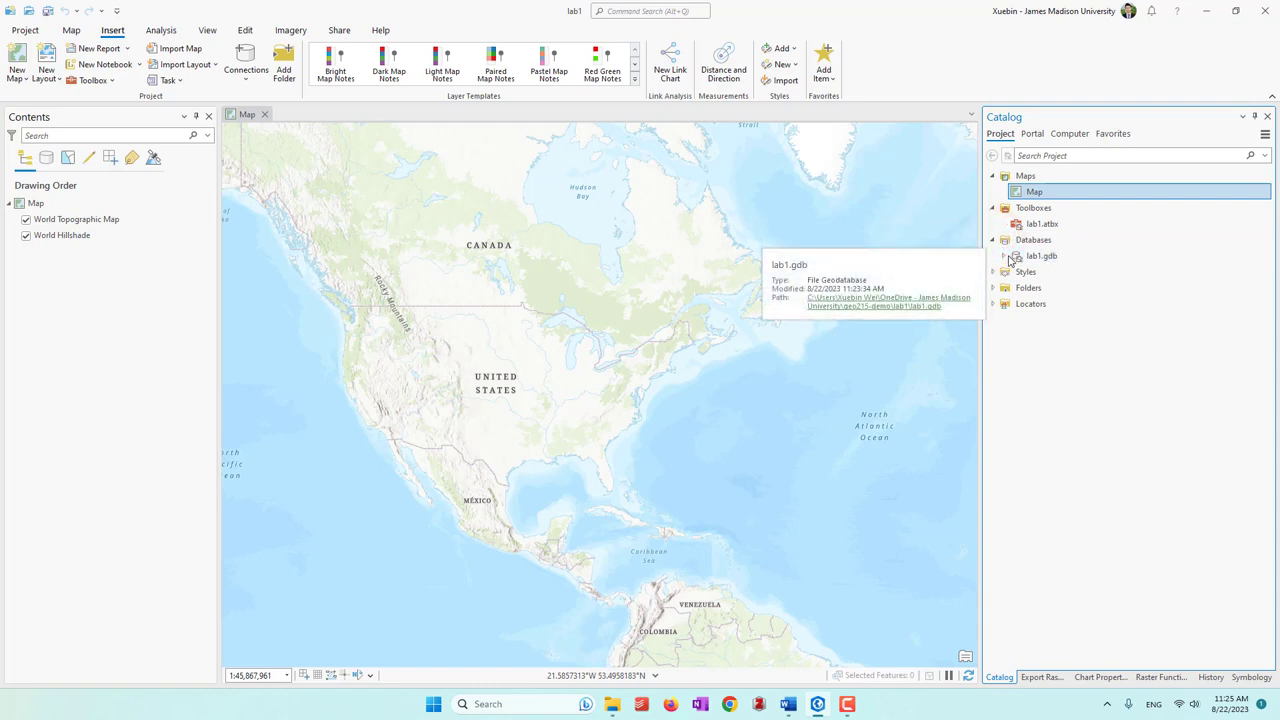
pyautogui.click(1005, 257)
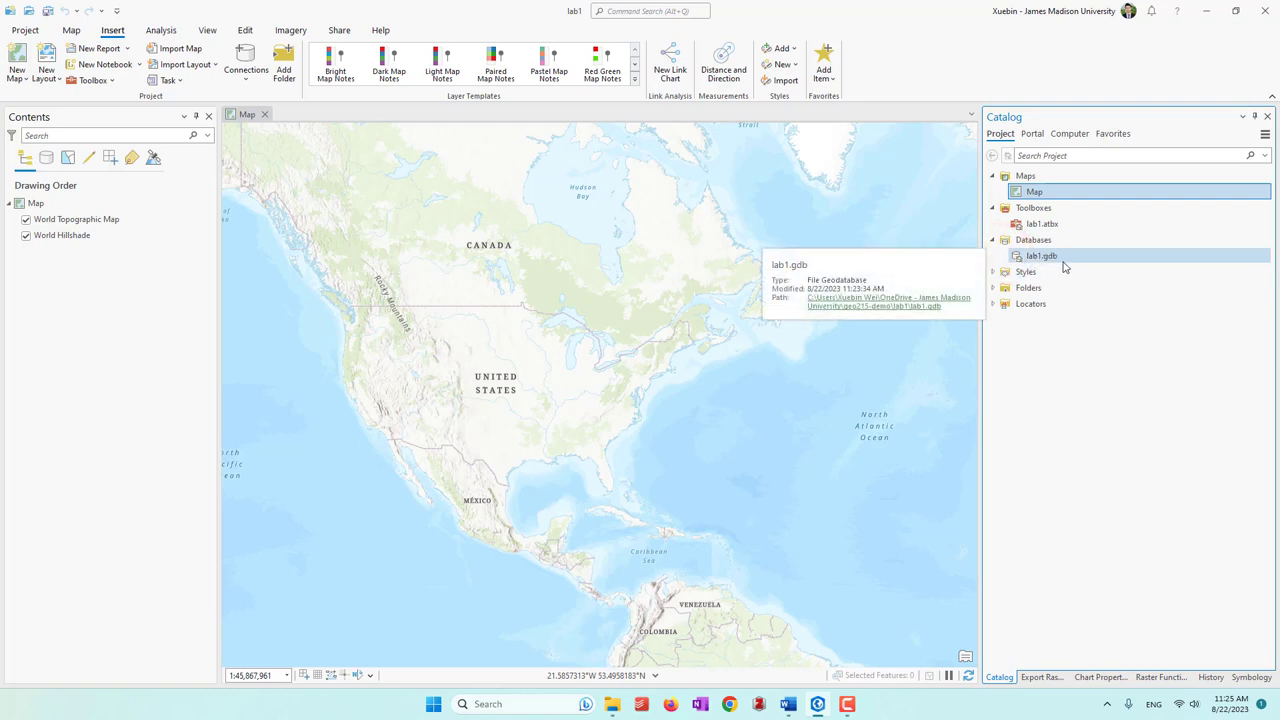
# Expand the project's Styles and Folders, including the lab1 folder, to inspect the available styles and project files
pyautogui.click(992, 272)
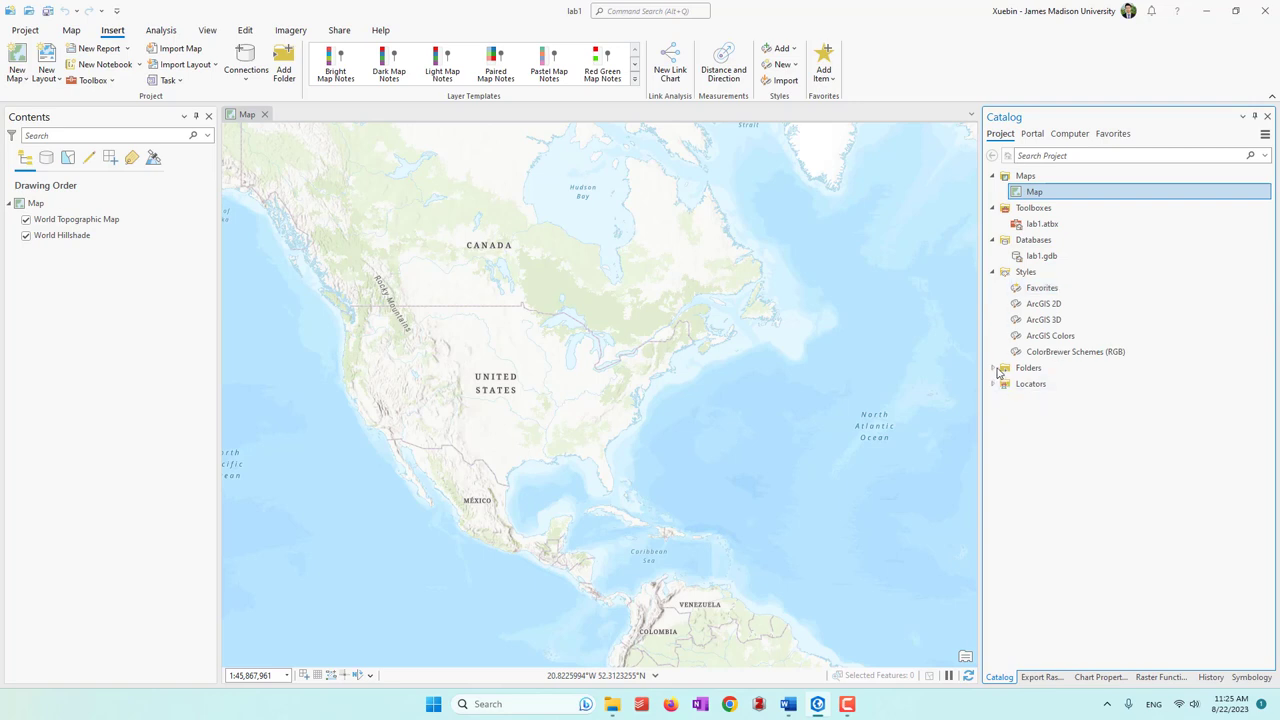
pyautogui.click(993, 370)
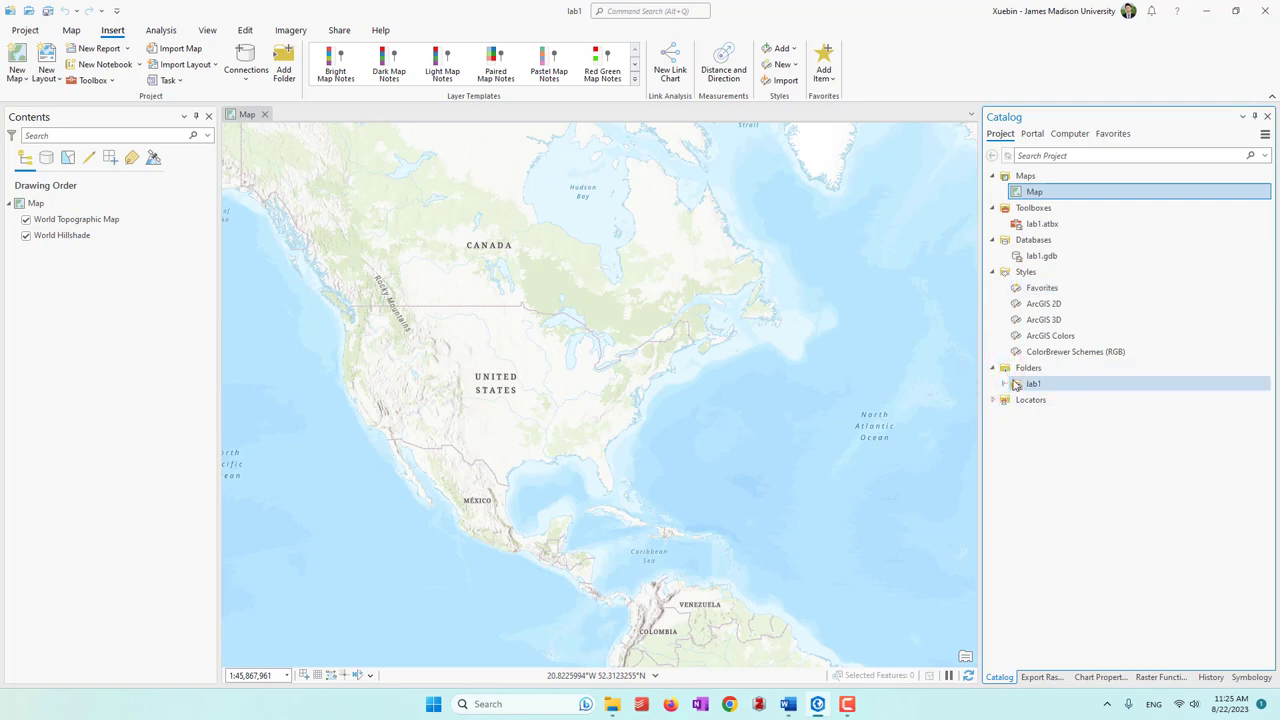
pyautogui.click(1004, 385)
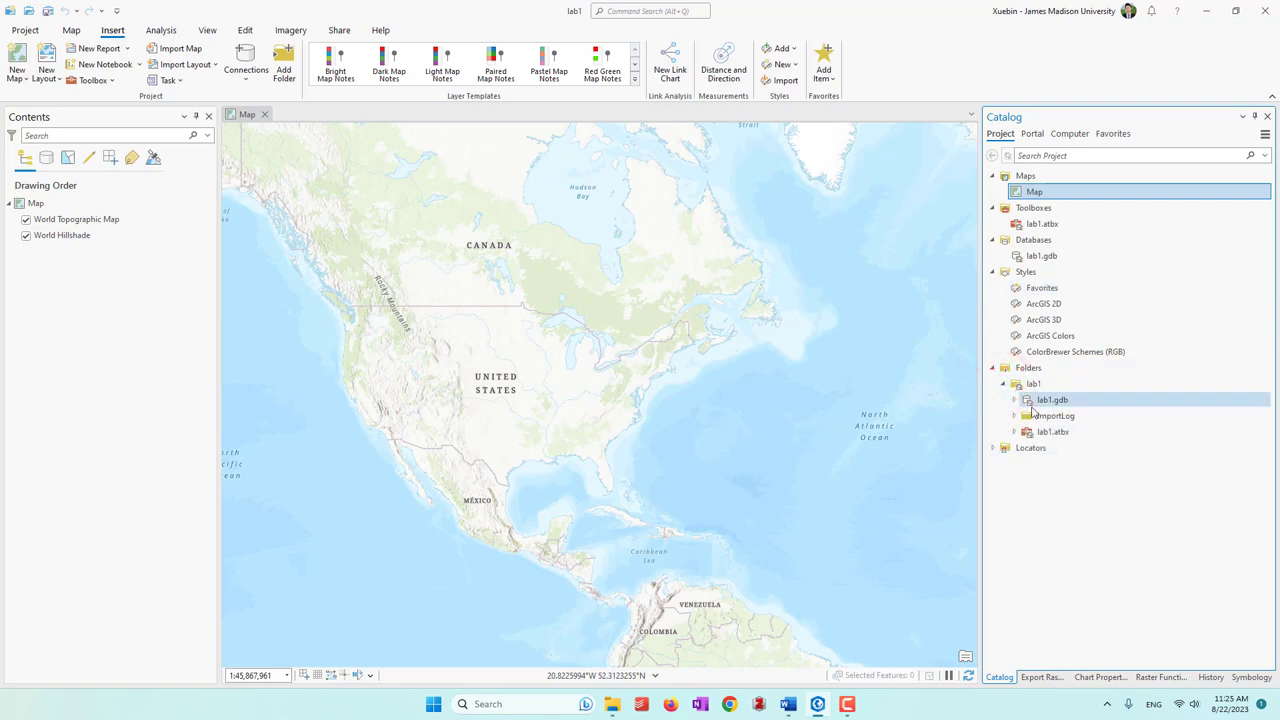
pyautogui.moveTo(1037, 420)
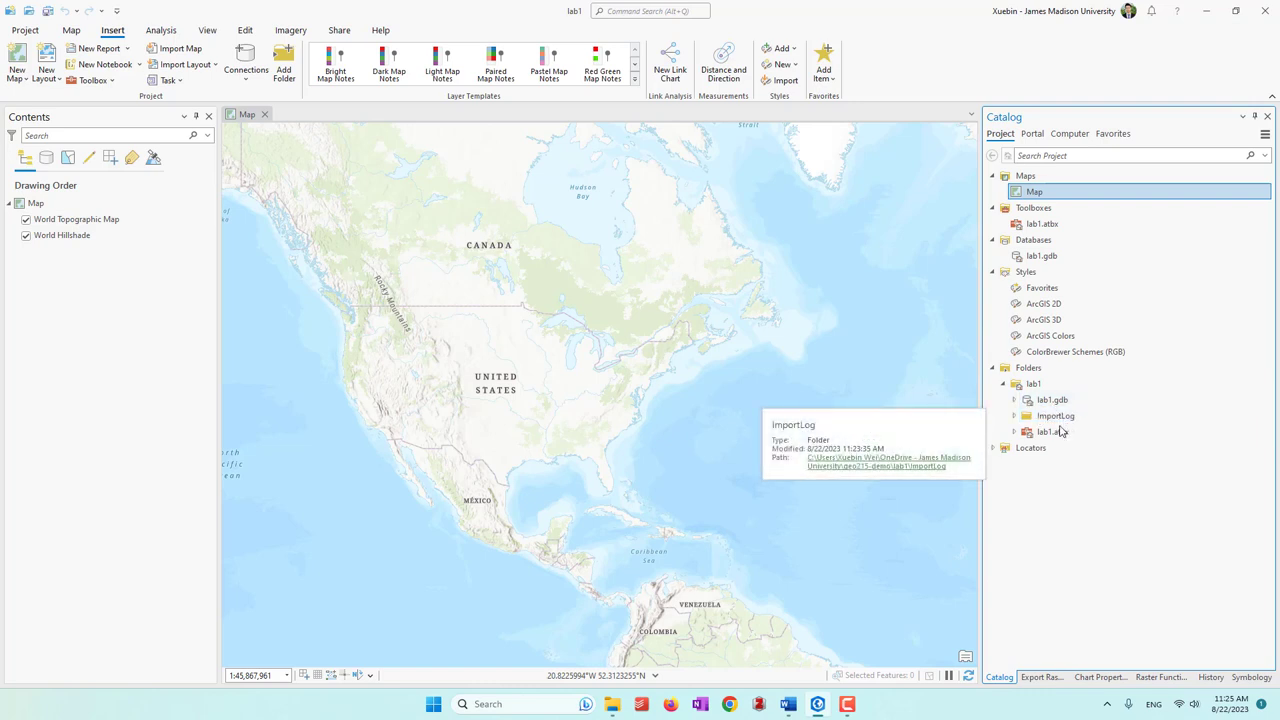
# Expand the project's Locators and inspect the details of the ArcGIS World and VGIN Composite geocoding services
pyautogui.click(992, 447)
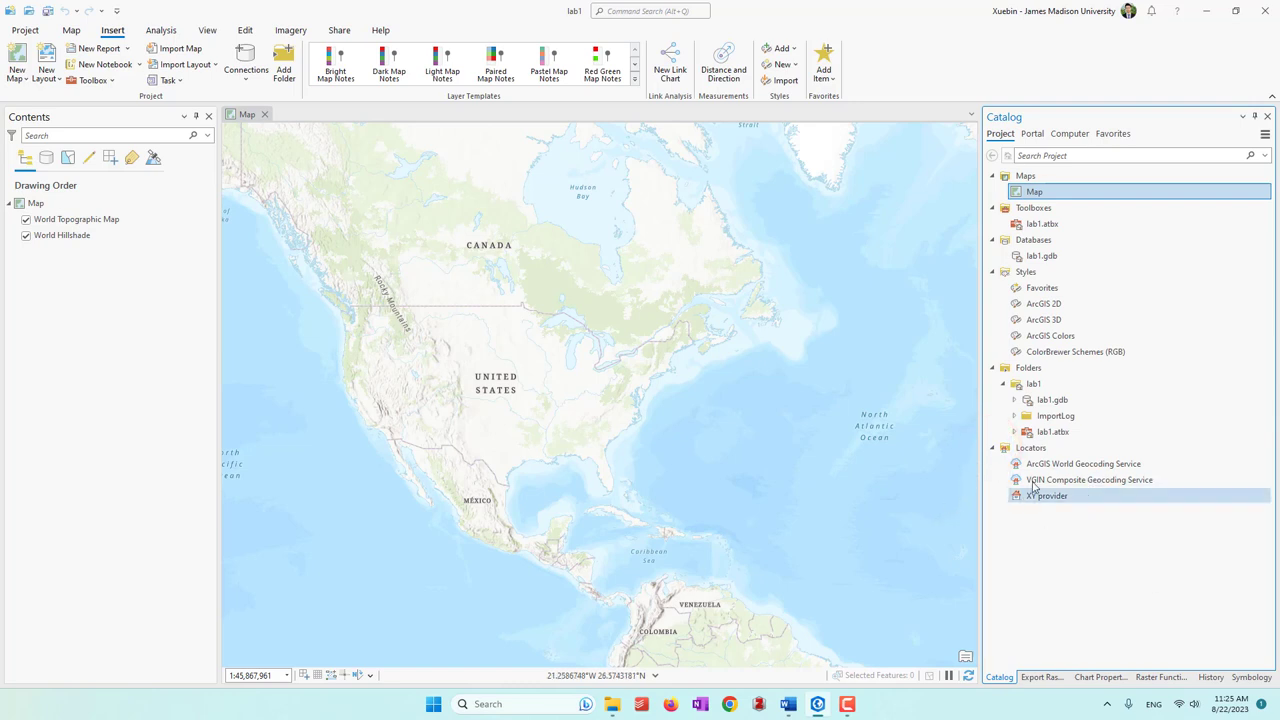
pyautogui.moveTo(1133, 468)
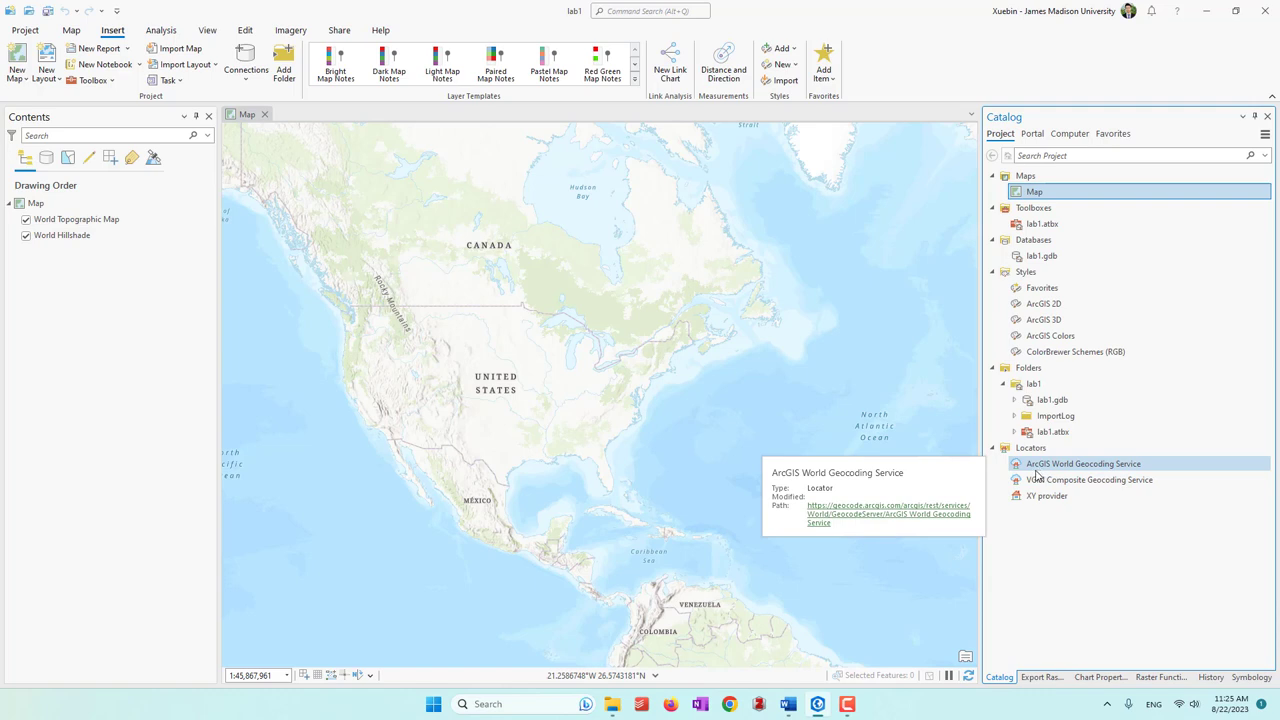
pyautogui.click(1093, 480)
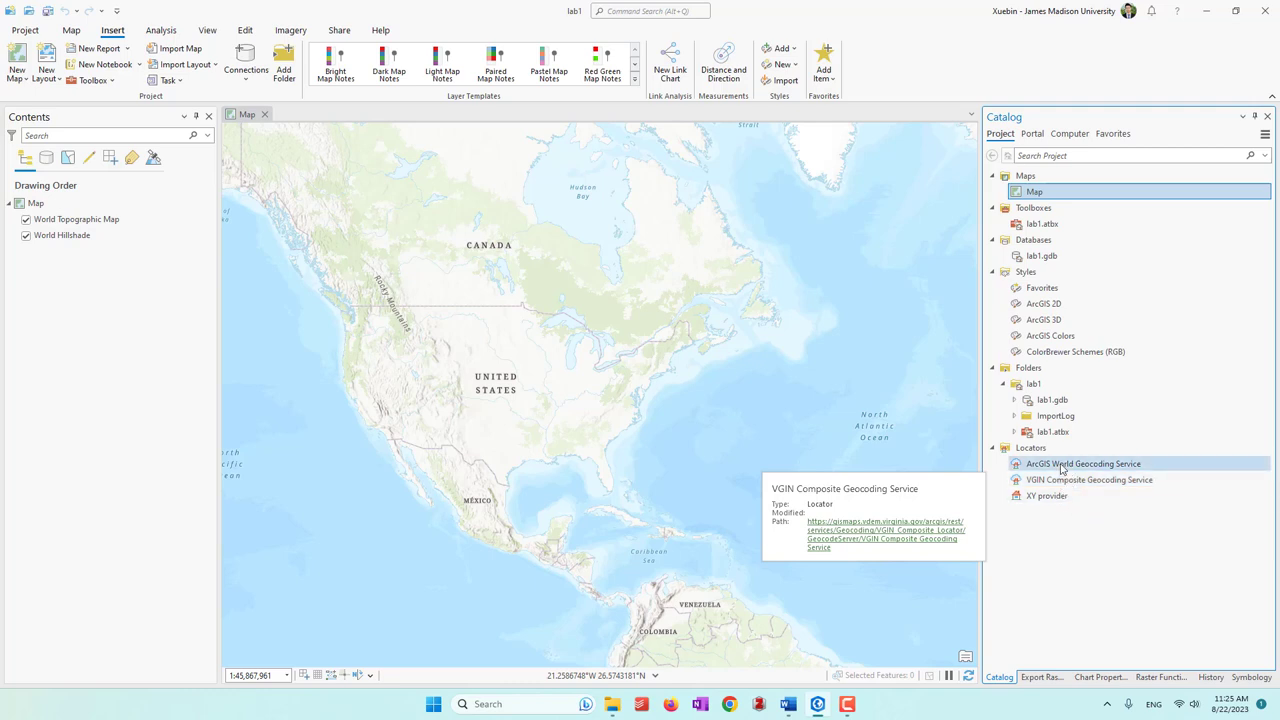
pyautogui.press('Up')
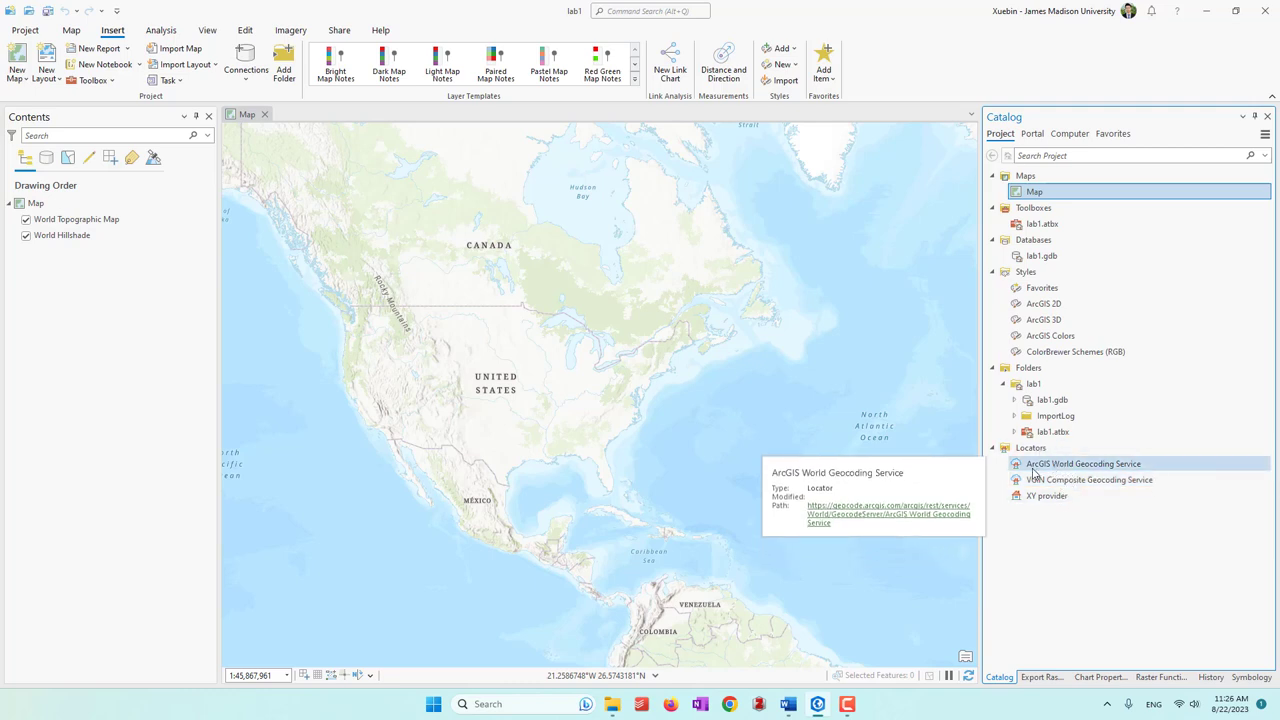
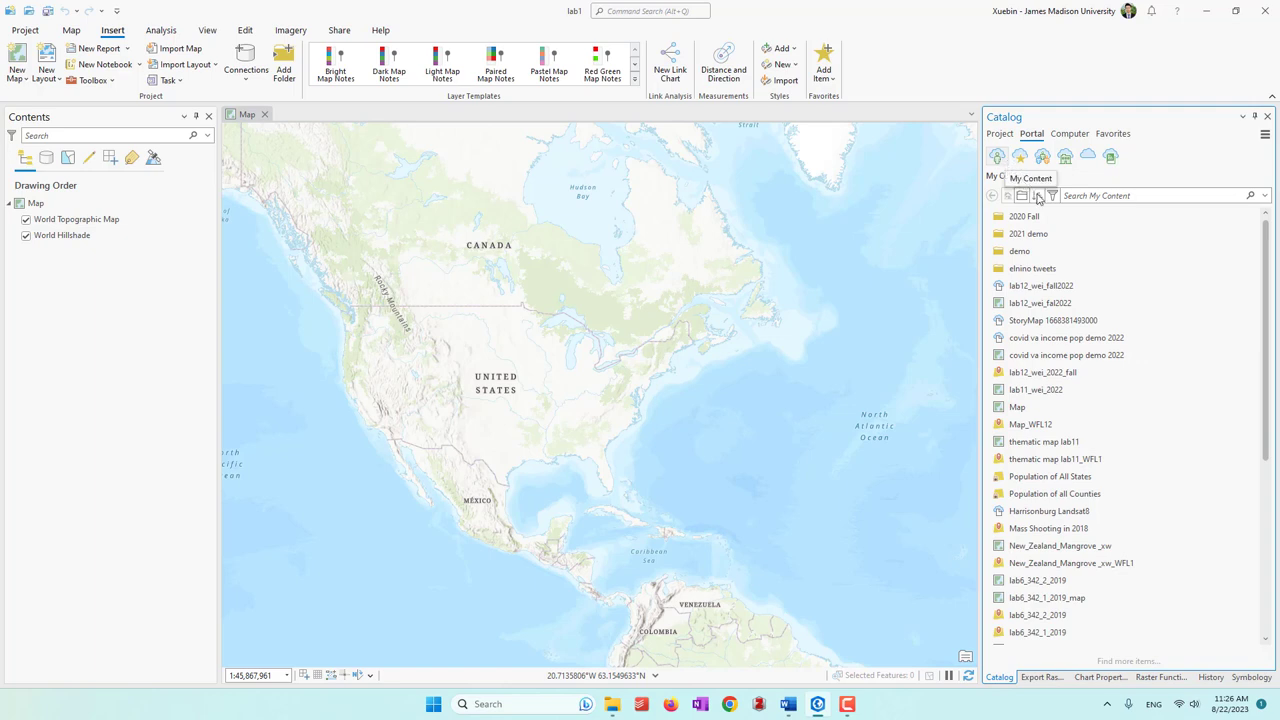
# Browse the portal's My Content list and inspect the item details of the stored dashboards, web maps and feature layers
pyautogui.moveTo(1079, 309)
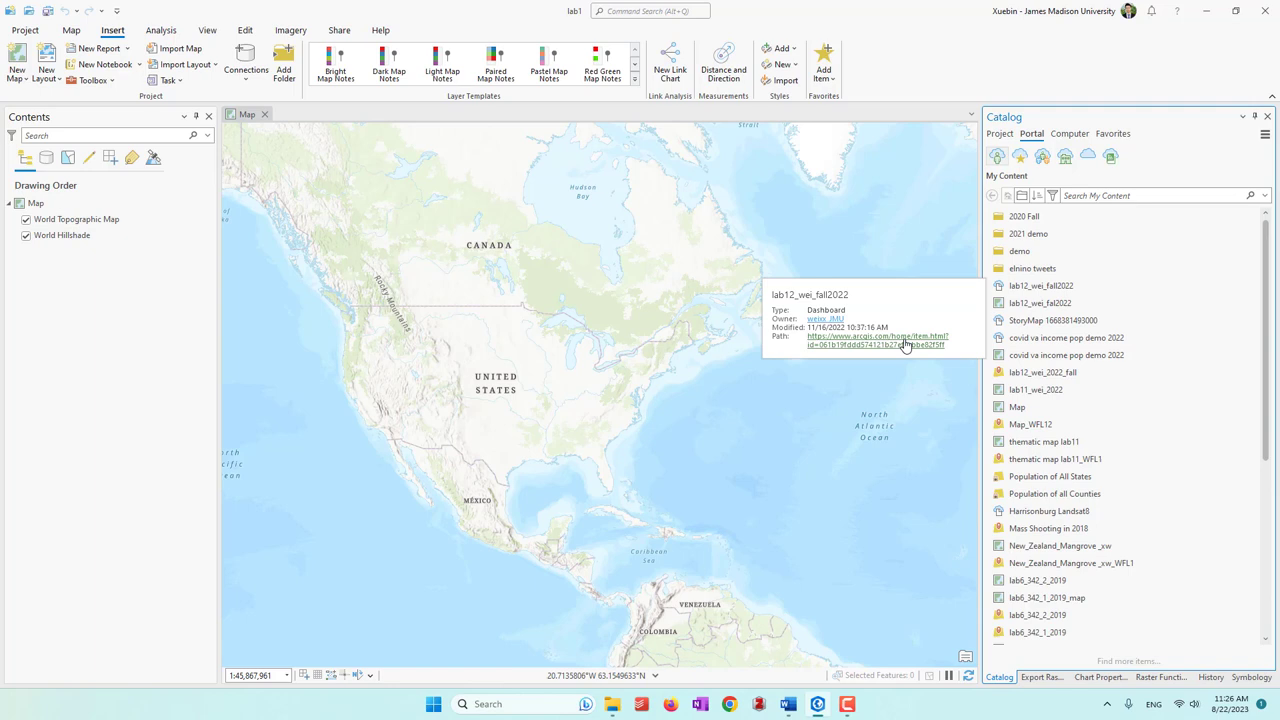
pyautogui.click(1029, 458)
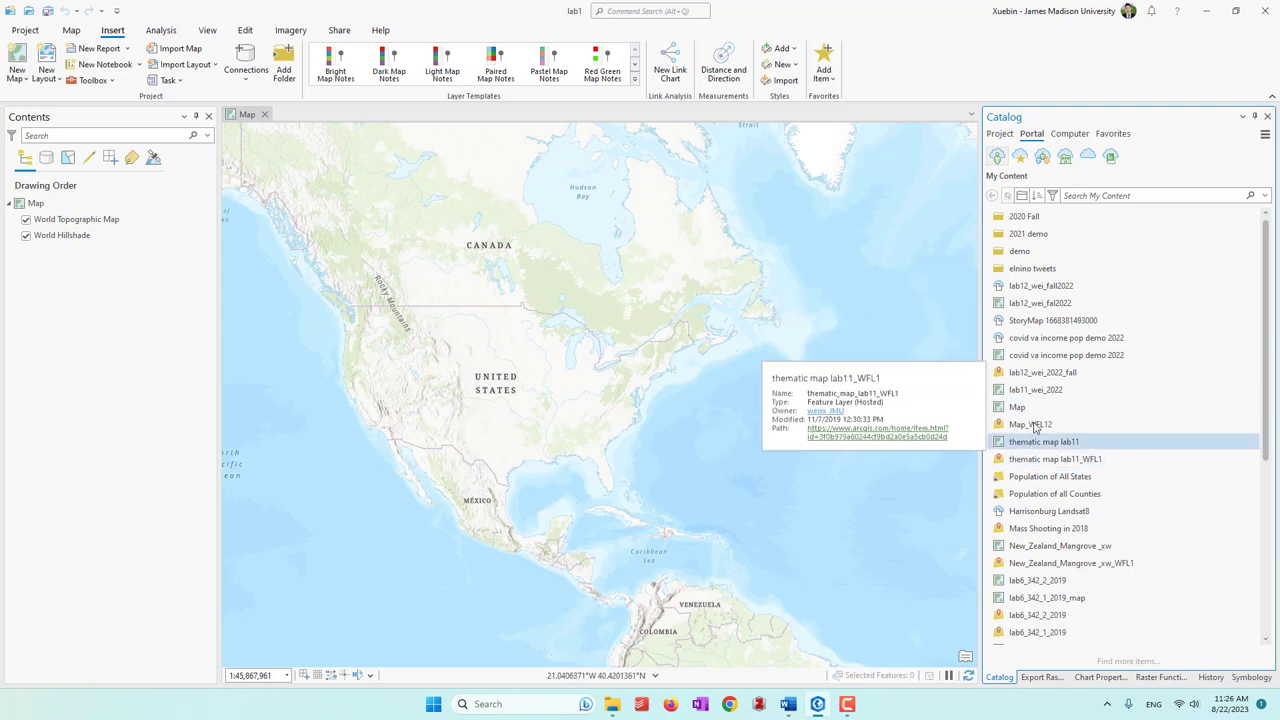
pyautogui.scroll(-3, 1040, 490)
pyautogui.scroll(-1, 1045, 495)
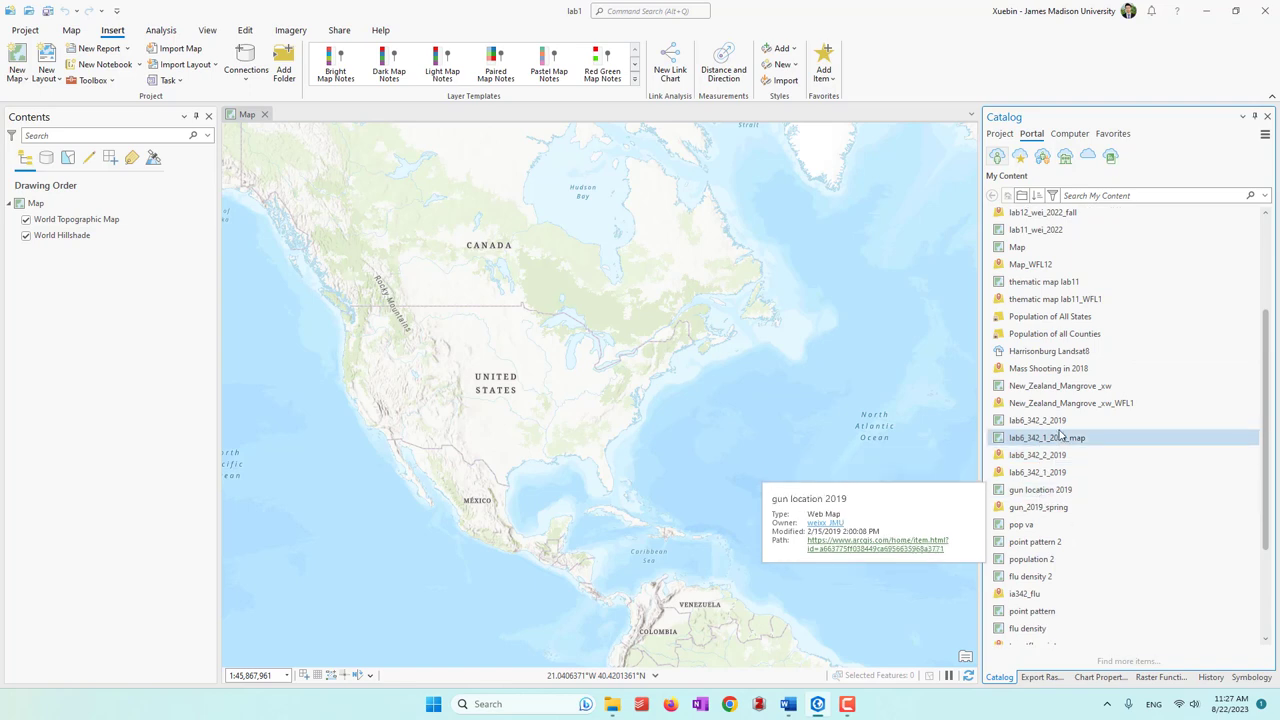
pyautogui.scroll(4, 1060, 435)
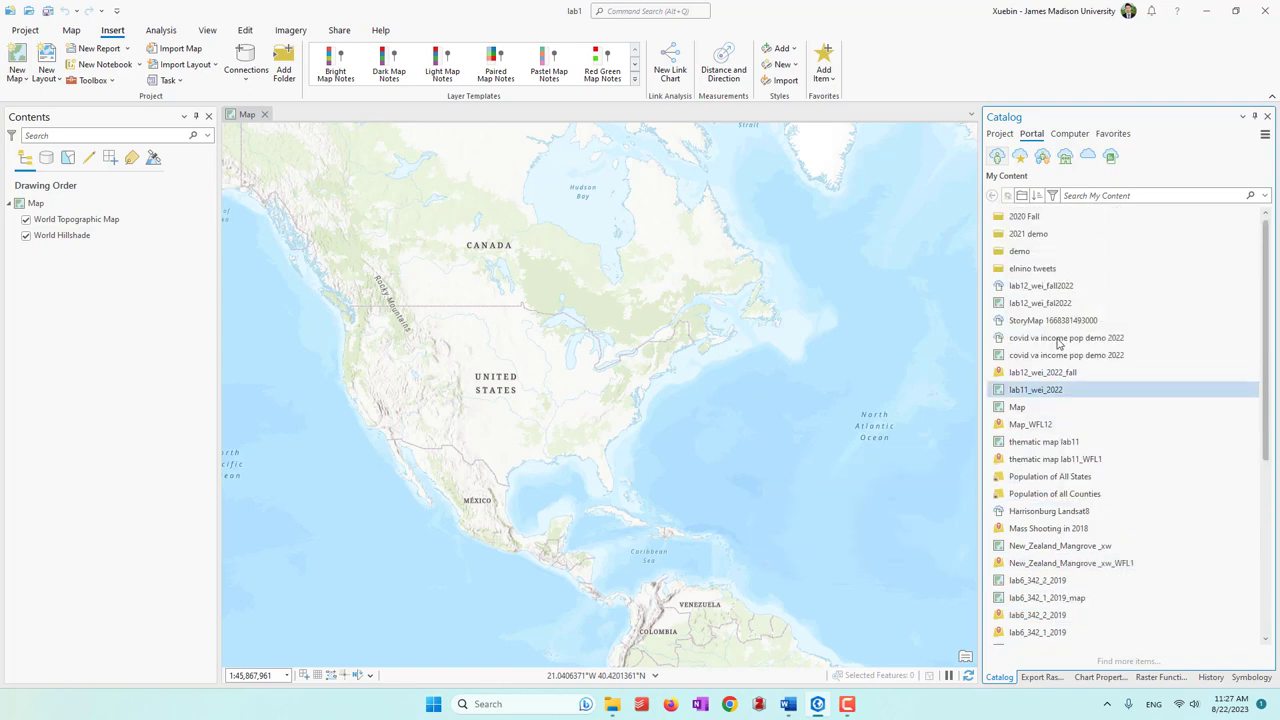
# Browse the portal's My Favorites, My Groups and My Organization collections and inspect details of the shared items
pyautogui.click(1018, 157)
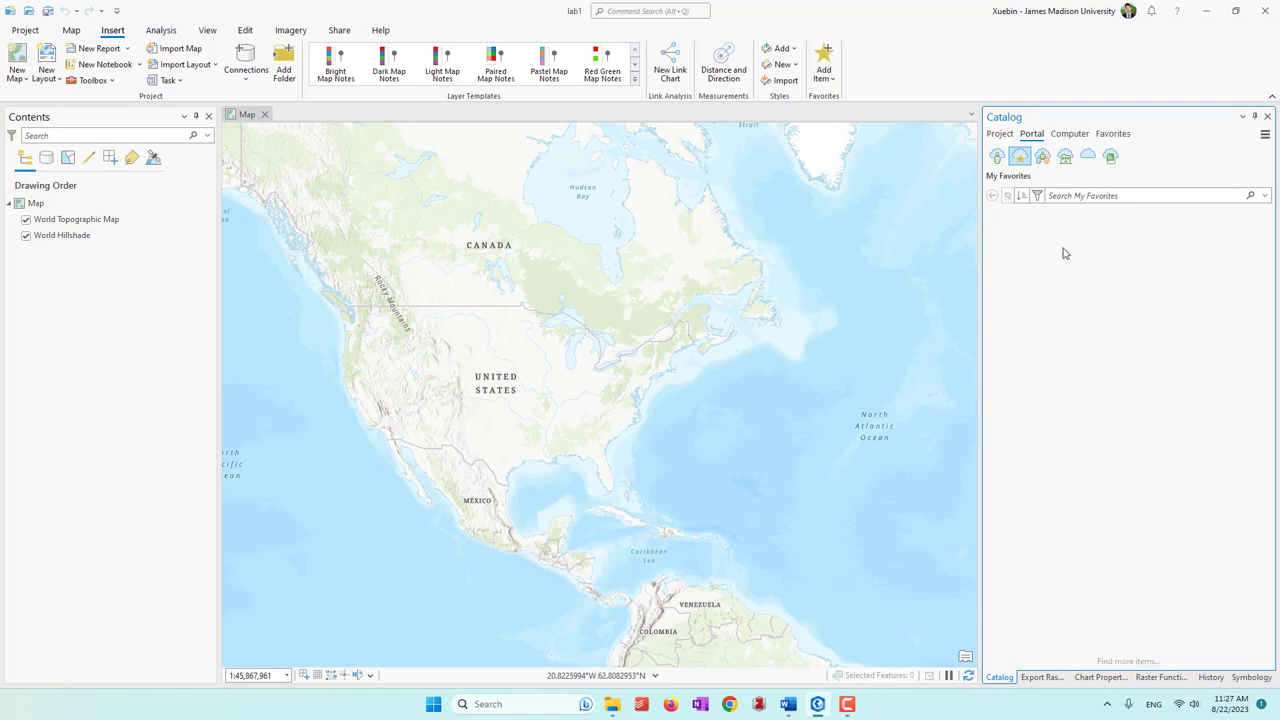
pyautogui.click(1042, 157)
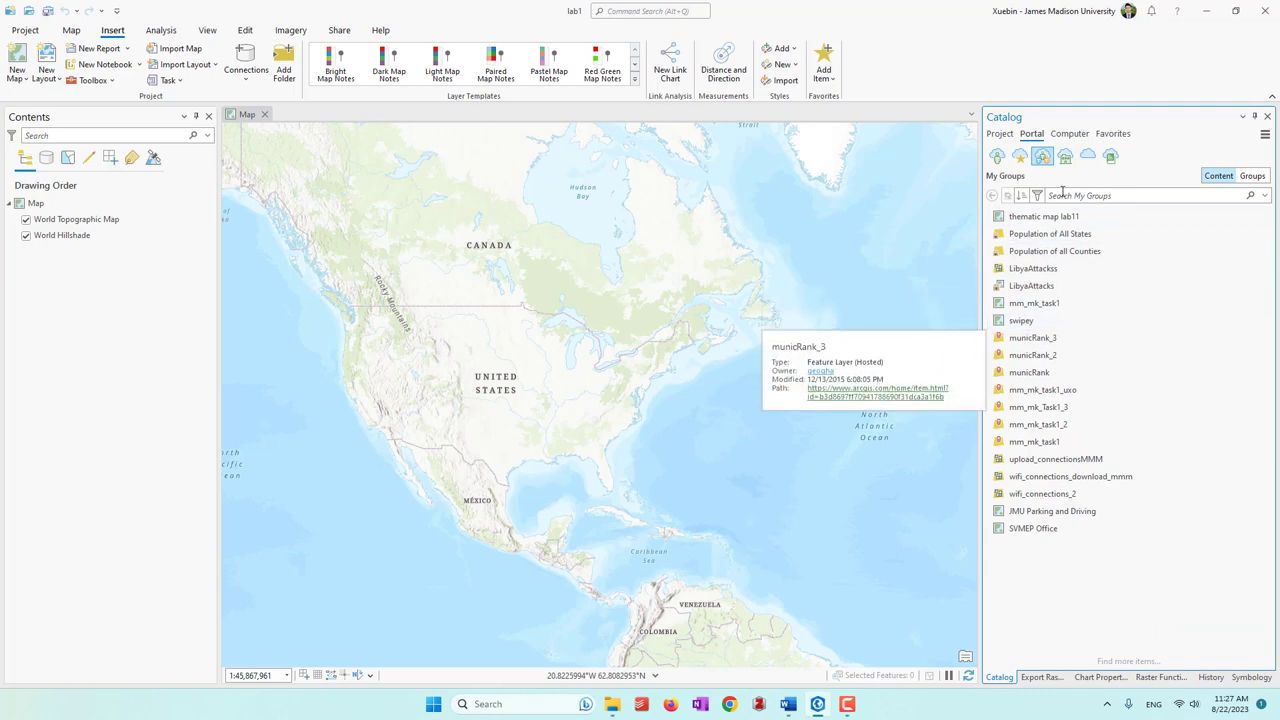
pyautogui.click(1065, 158)
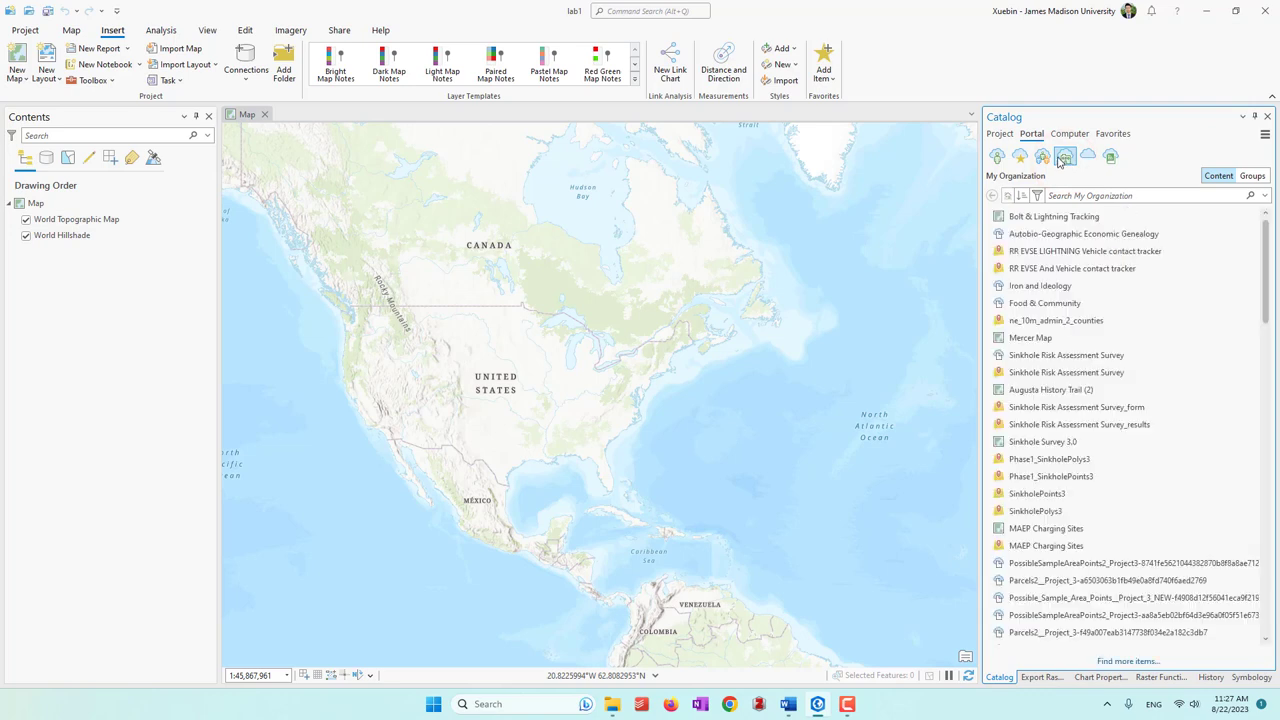
pyautogui.moveTo(1143, 360)
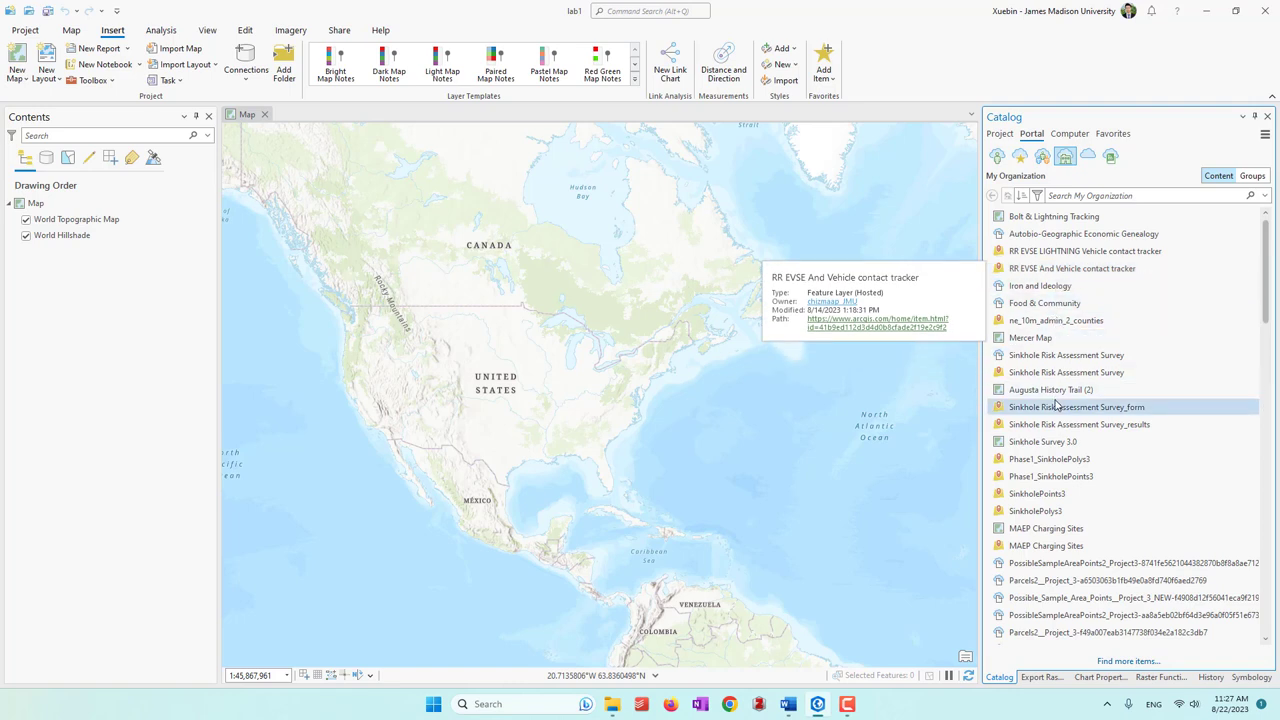
# Compare the items offered by the ArcGIS Online and Living Atlas portal collections, checking their item details
pyautogui.click(1091, 158)
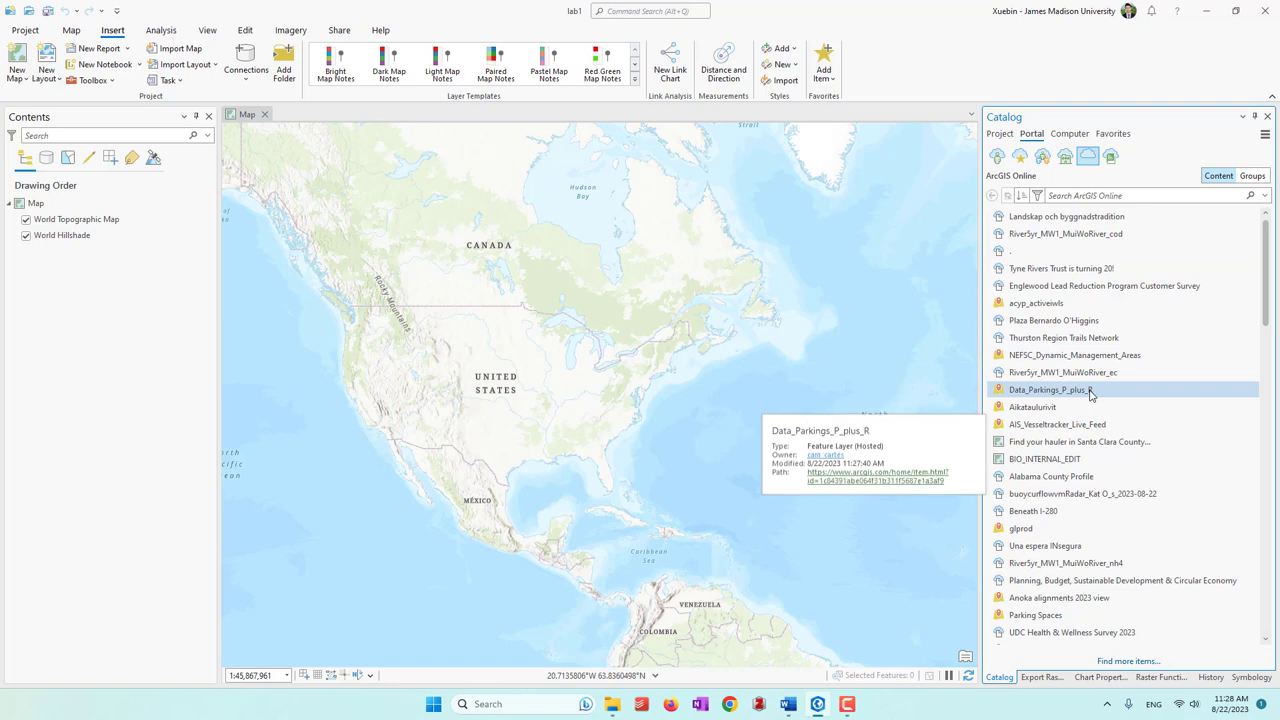
pyautogui.scroll(-5, 1126, 408)
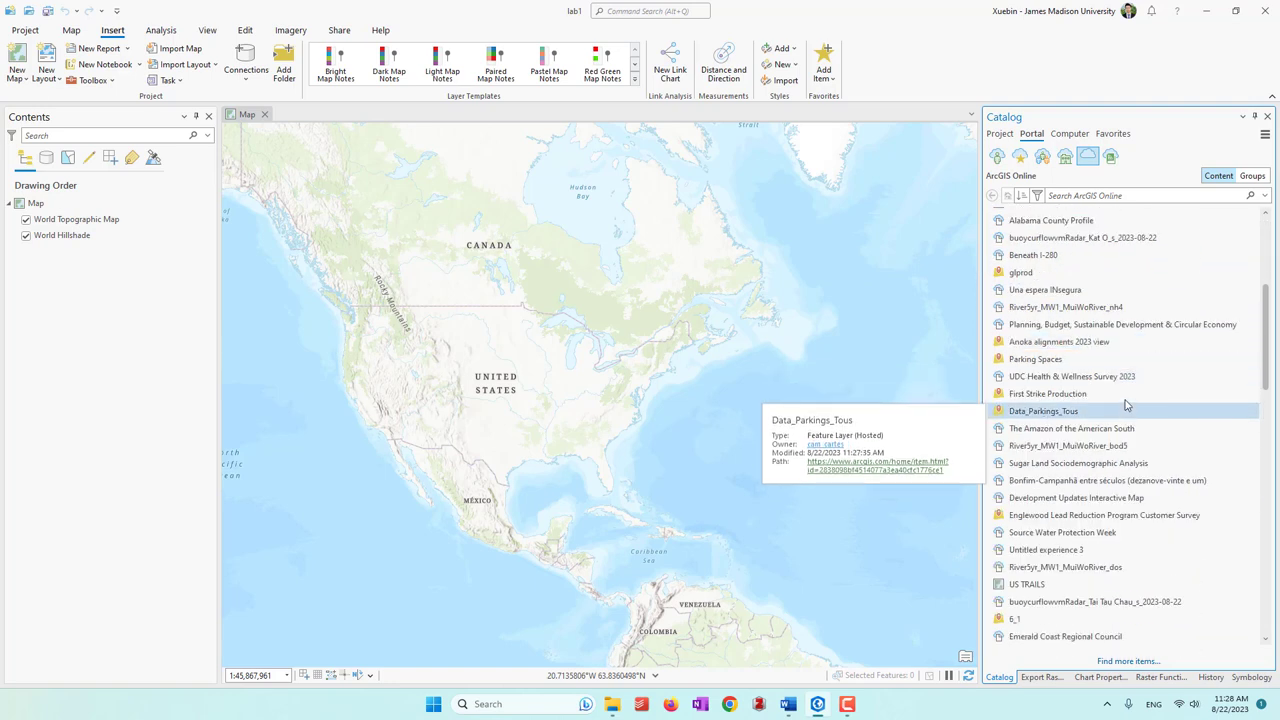
pyautogui.click(1112, 157)
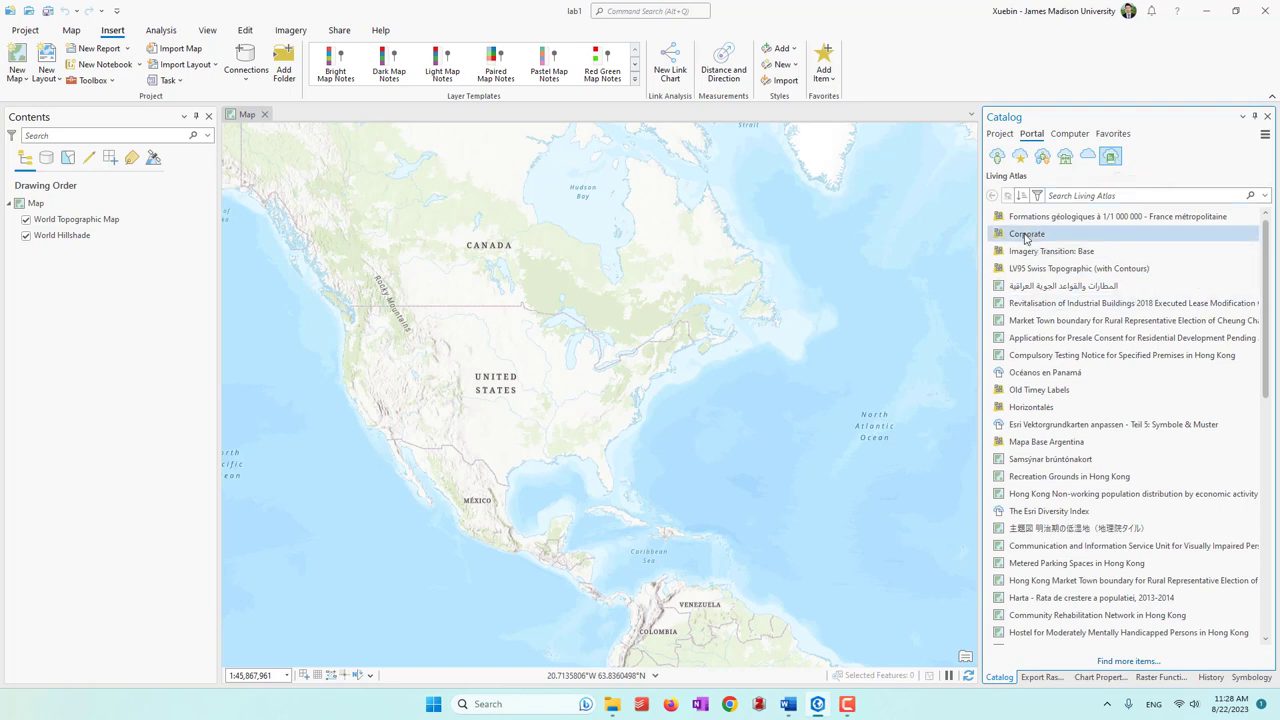
pyautogui.moveTo(1025, 226)
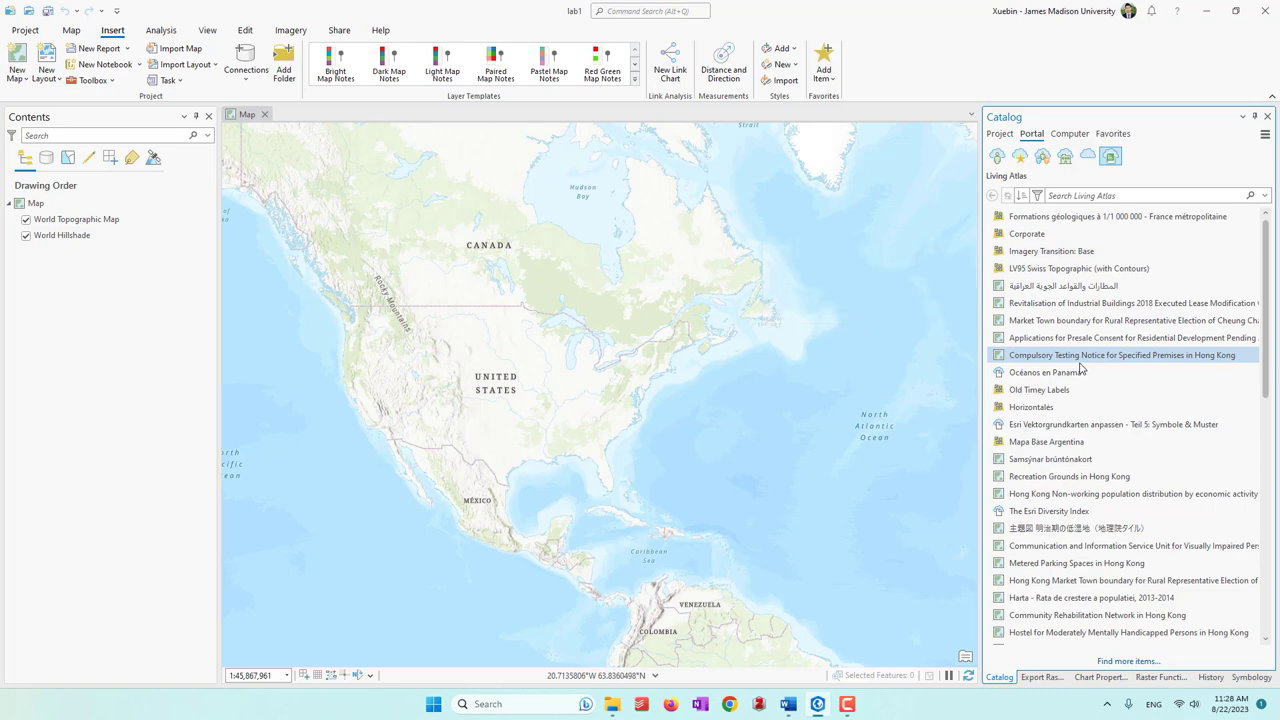
pyautogui.click(1087, 155)
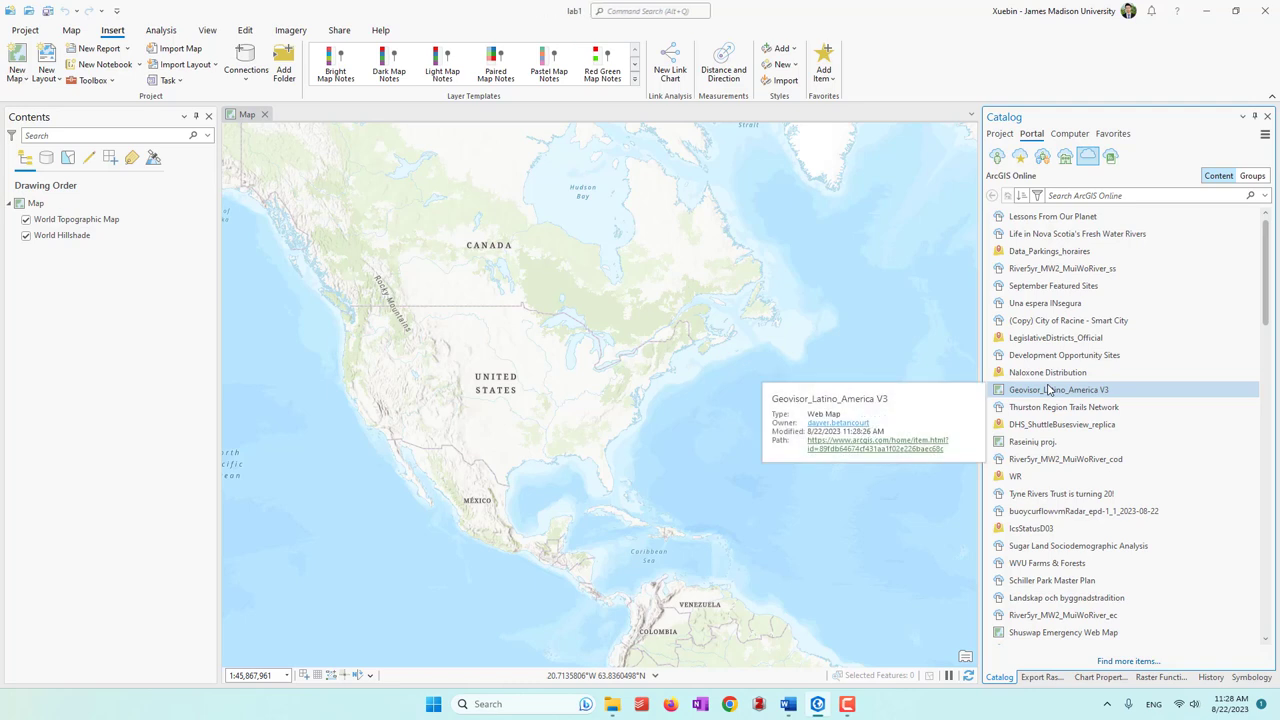
pyautogui.click(1111, 155)
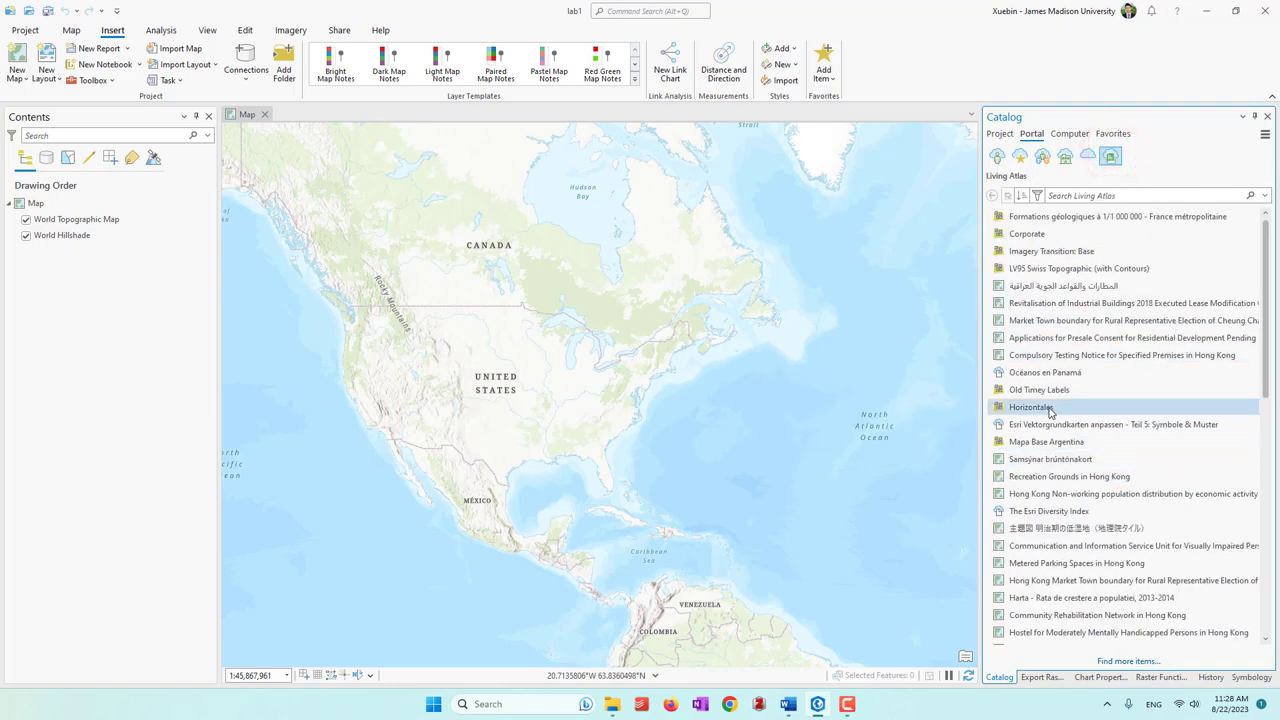
pyautogui.moveTo(1049, 392)
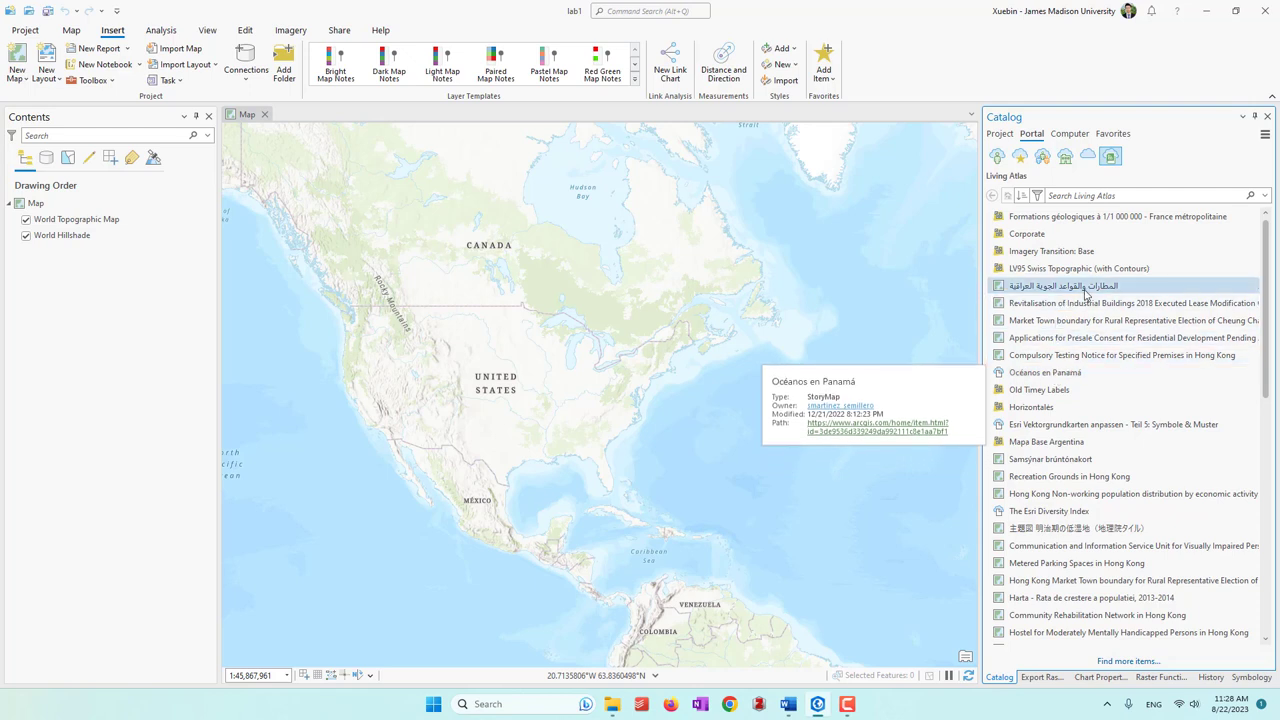
# Browse the computer's user folder through OneDrive - James Madison University and geo215-demo to lab1, and inspect the project files there
pyautogui.click(1069, 134)
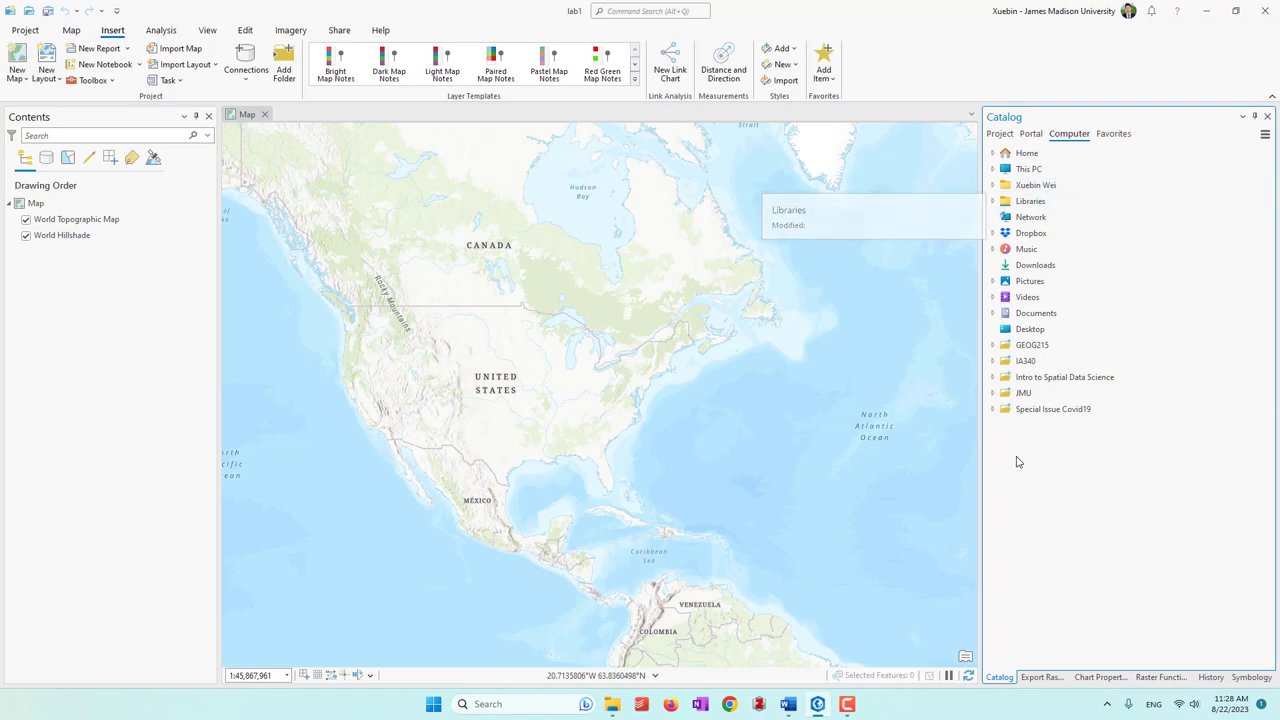
pyautogui.click(993, 185)
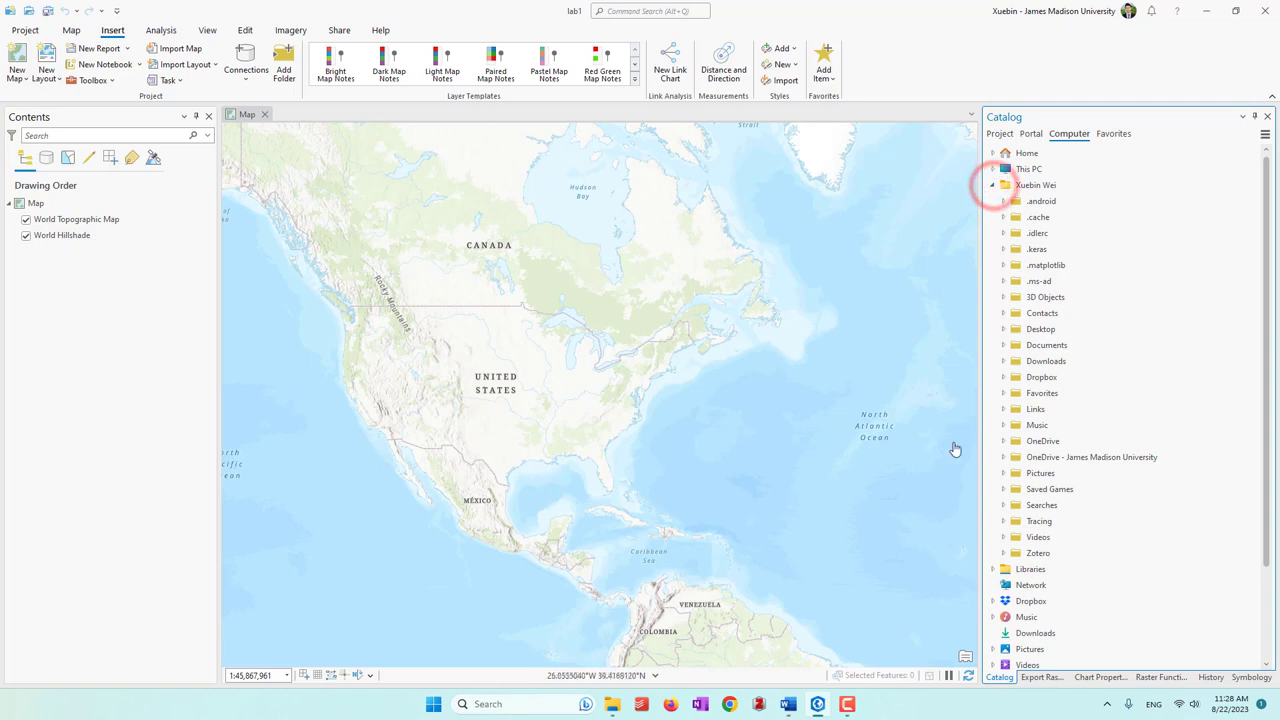
pyautogui.click(1003, 457)
pyautogui.click(1013, 537)
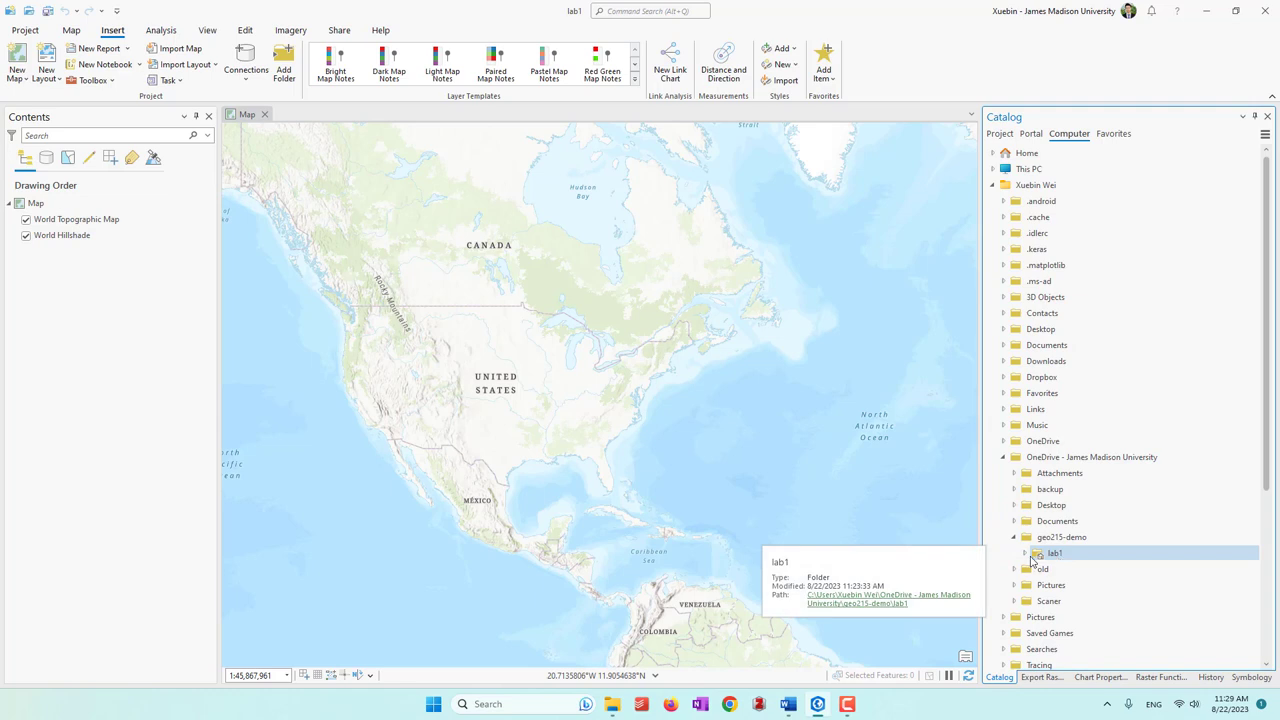
pyautogui.click(1024, 553)
pyautogui.scroll(-2, 1035, 548)
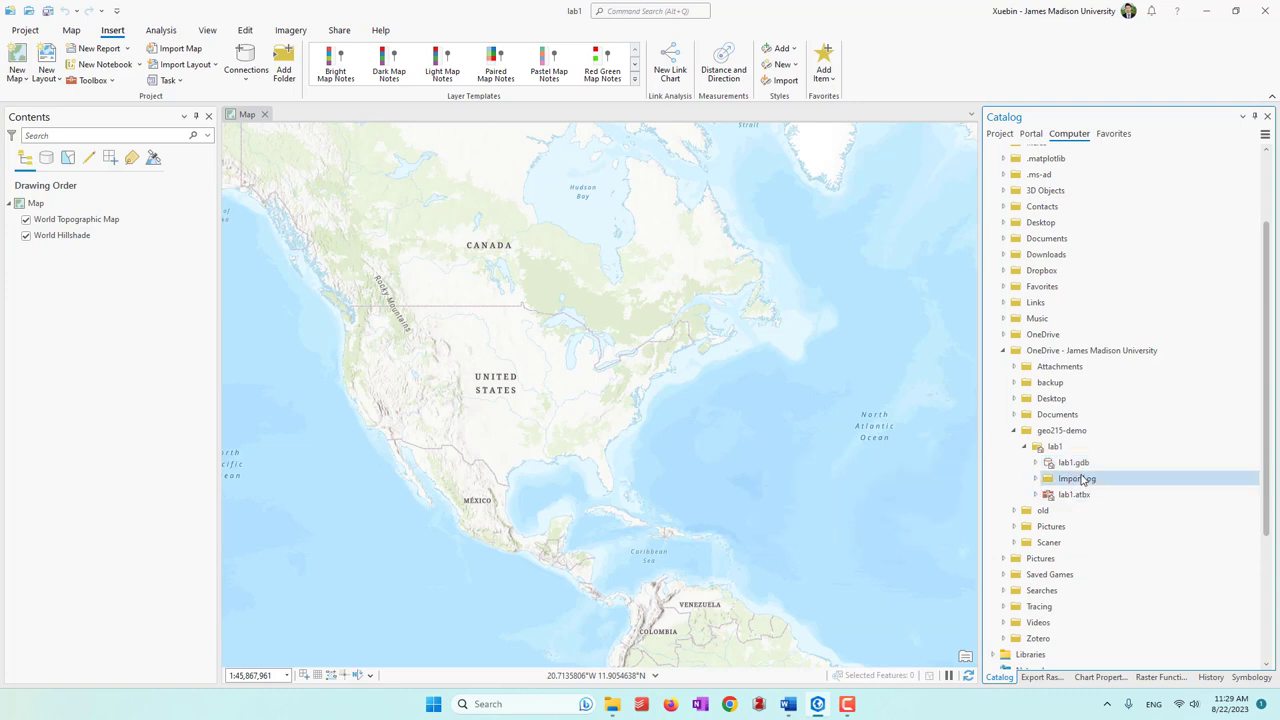
# Review the commands available for the project, map navigation, inserting, analysis, views, editing, imagery and sharing
pyautogui.scroll(2, 1082, 480)
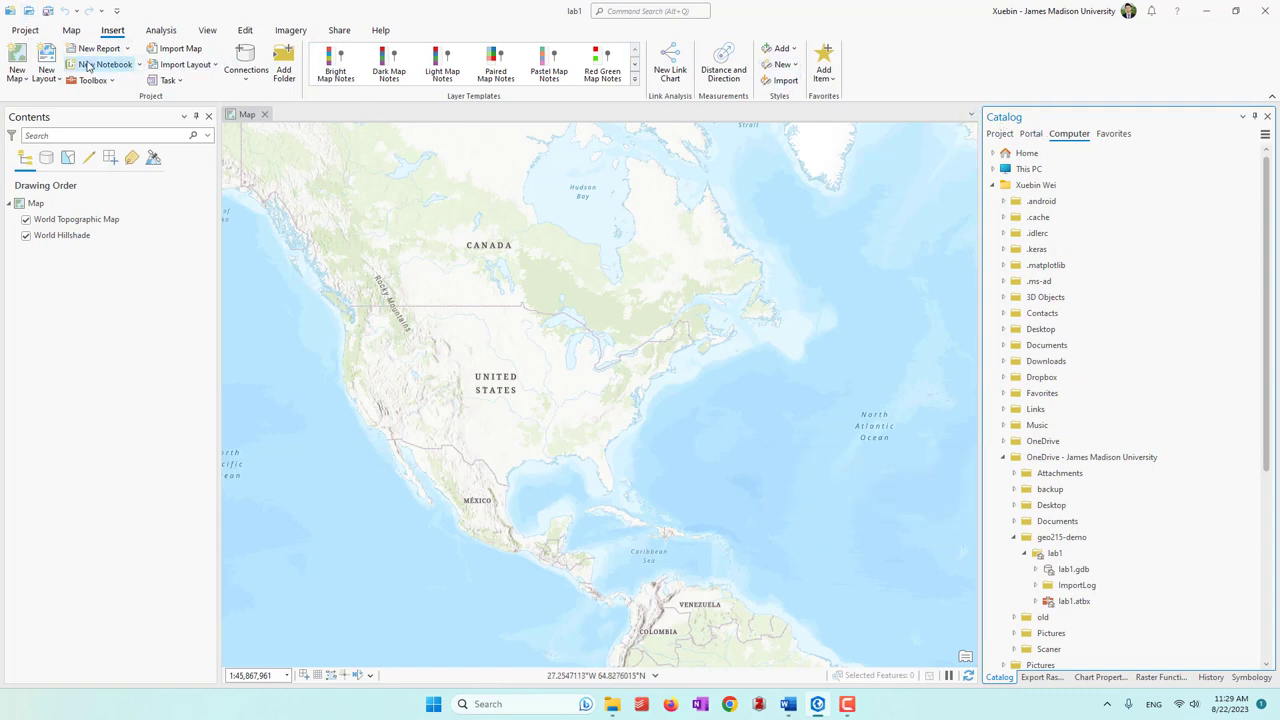
pyautogui.click(25, 30)
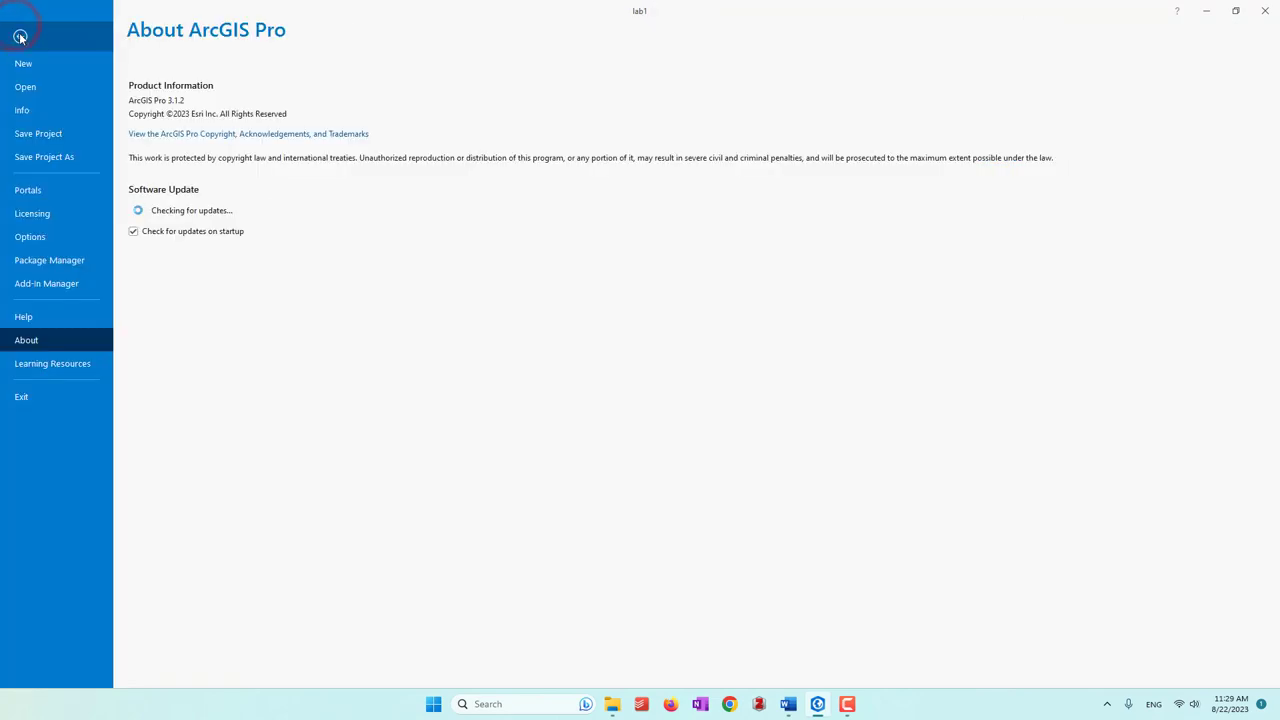
pyautogui.click(20, 37)
pyautogui.click(71, 30)
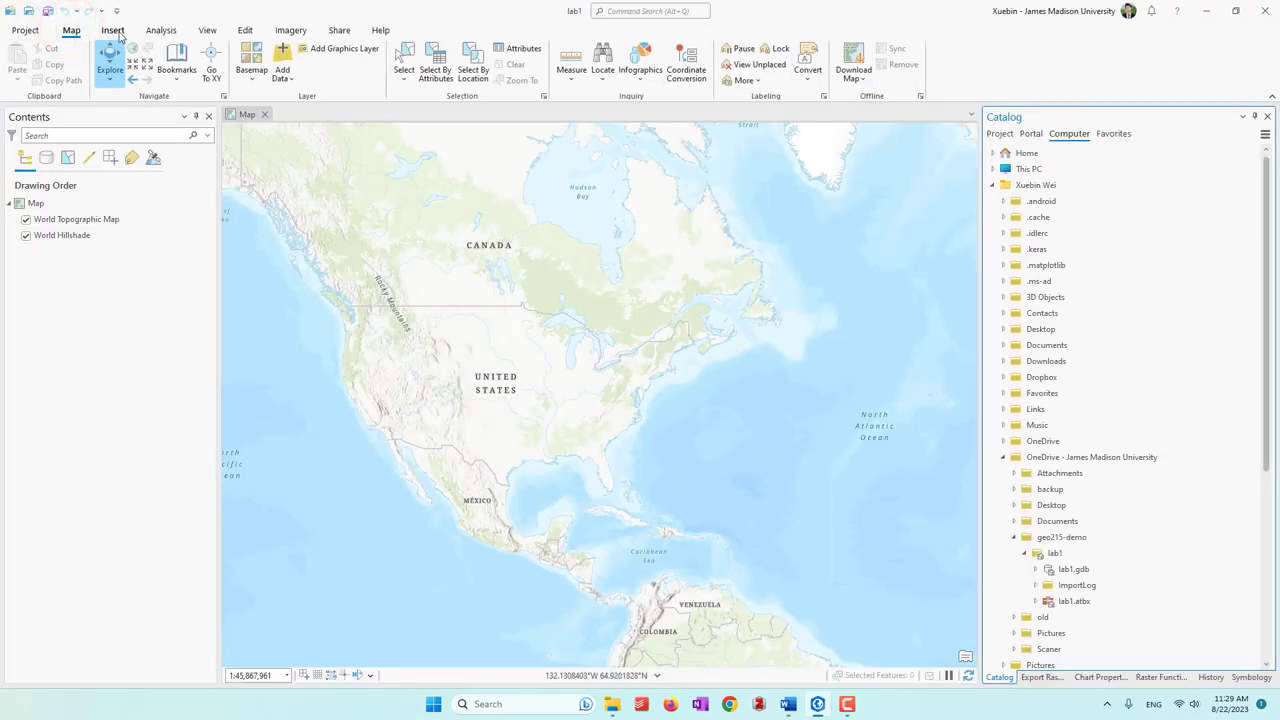
pyautogui.click(116, 30)
pyautogui.click(162, 30)
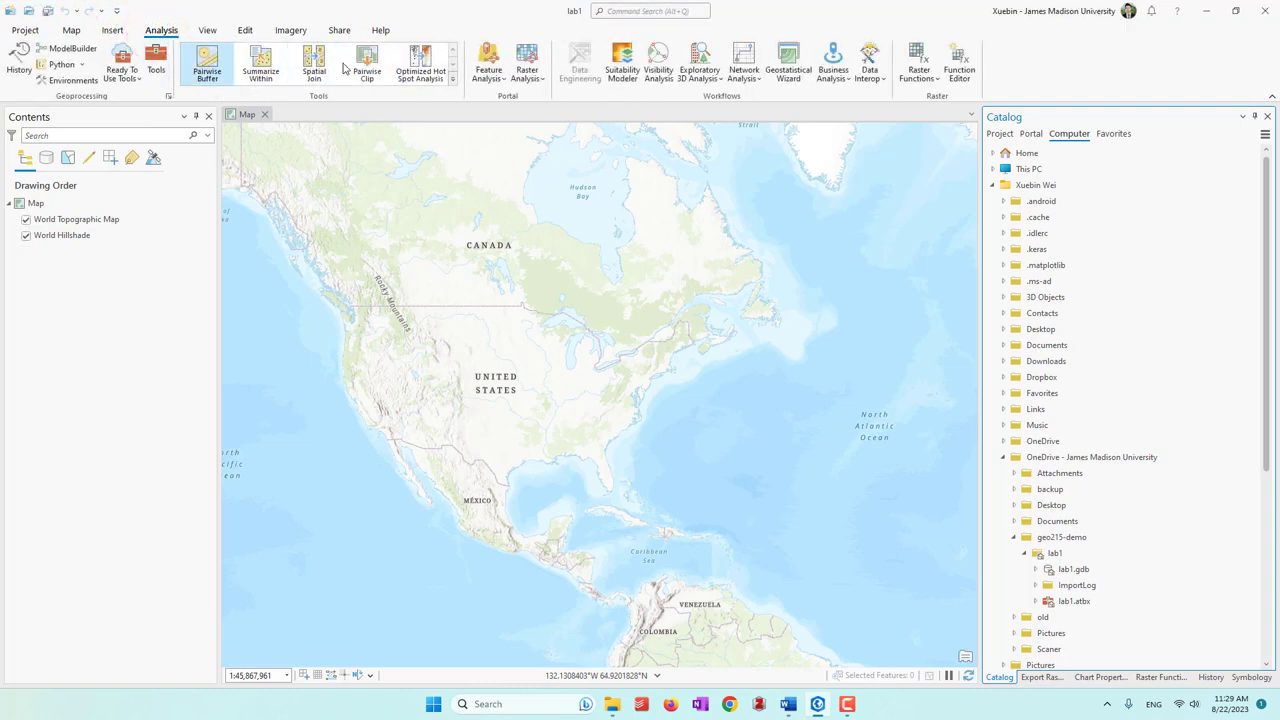
pyautogui.click(205, 31)
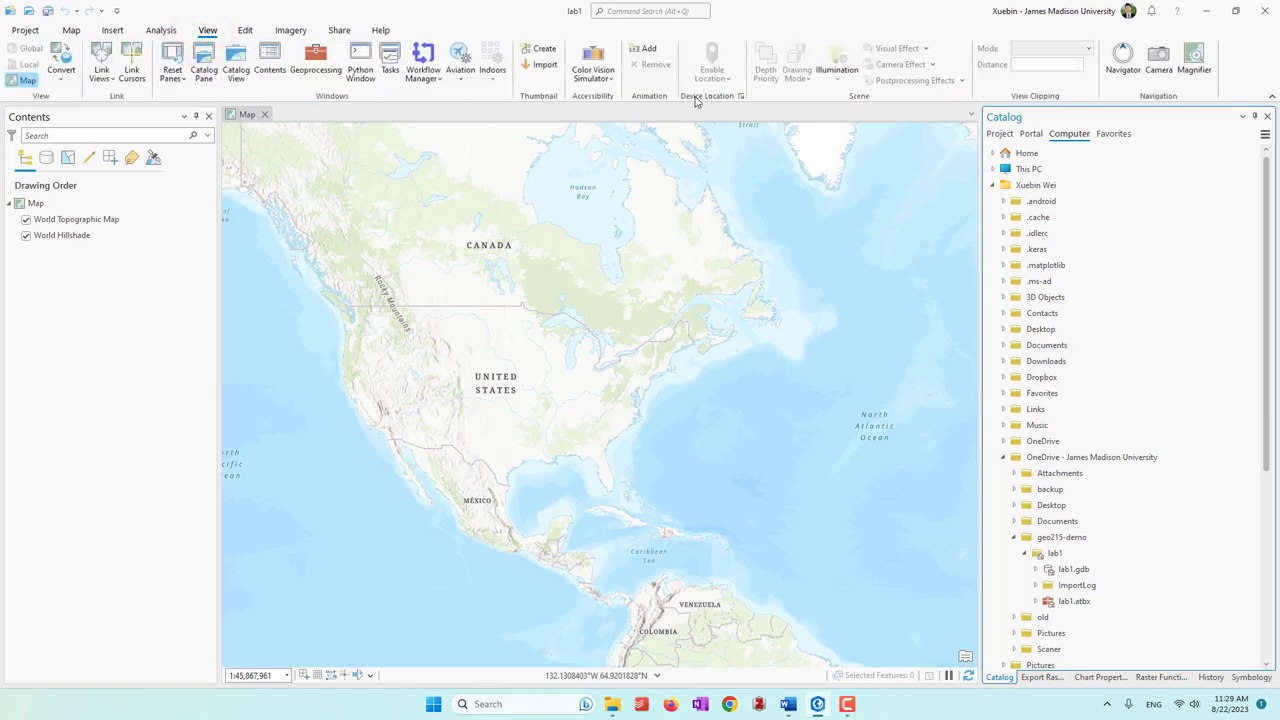
pyautogui.click(245, 31)
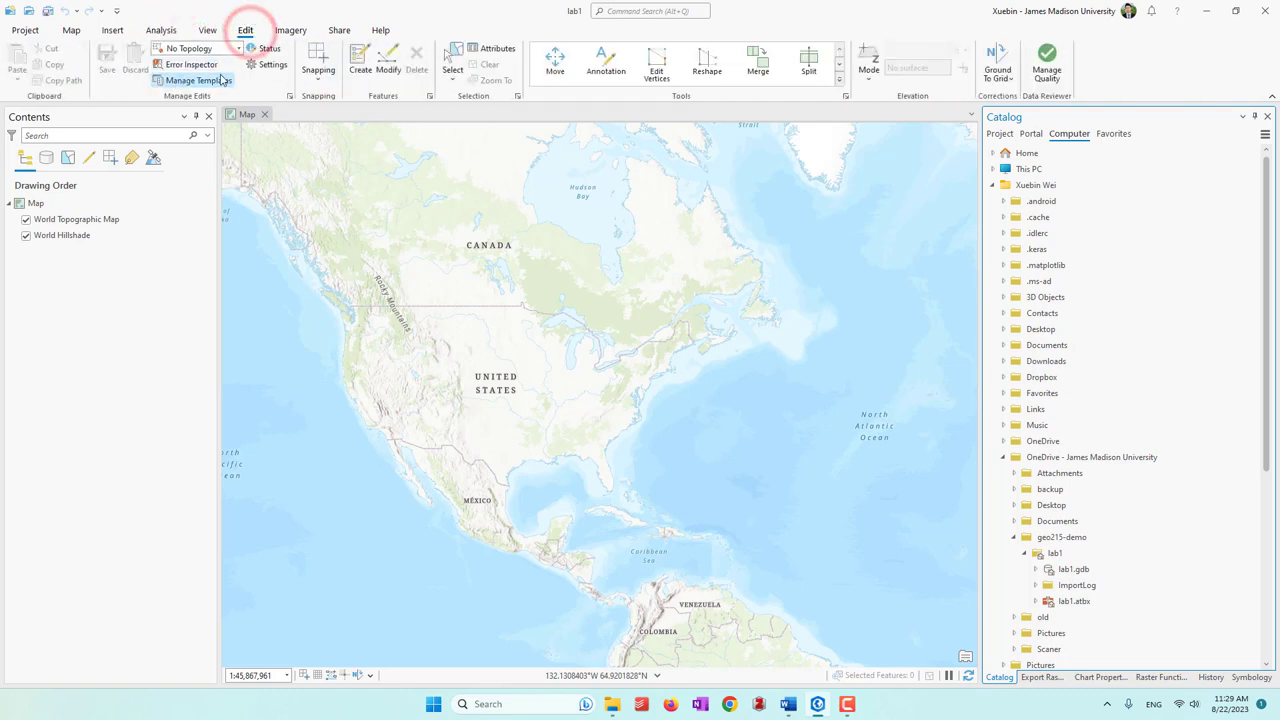
pyautogui.click(293, 31)
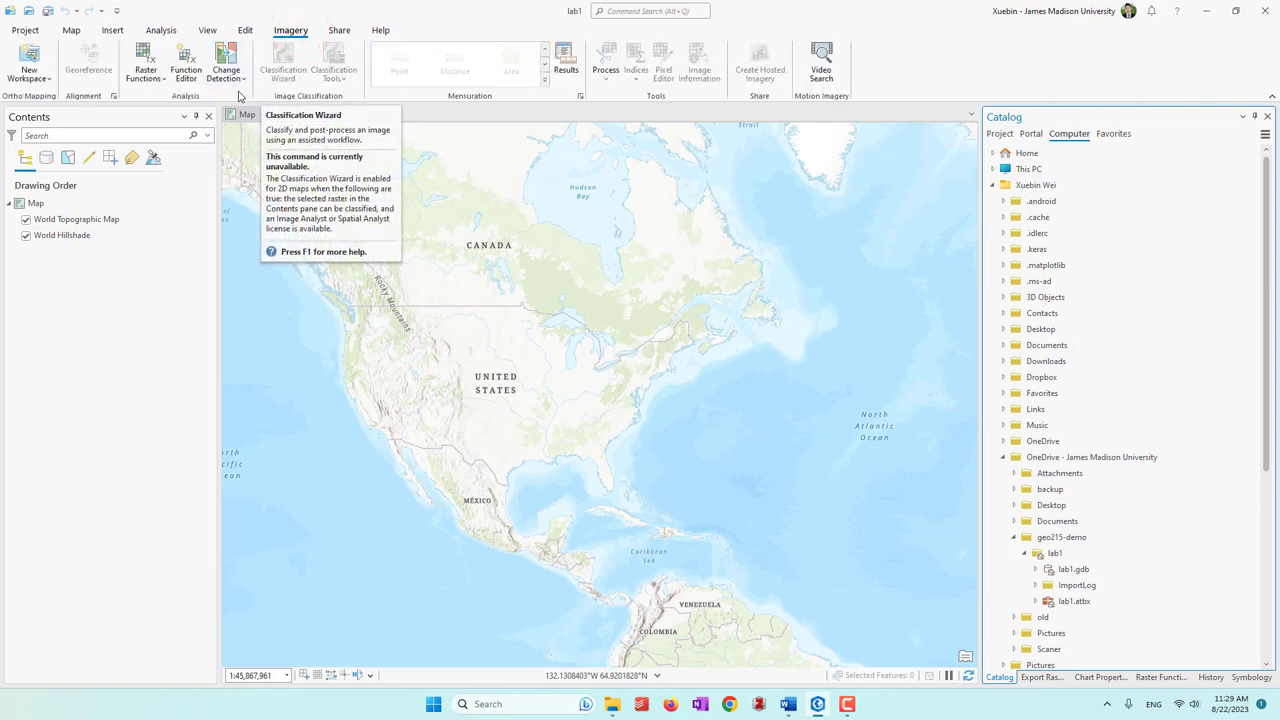
pyautogui.click(340, 31)
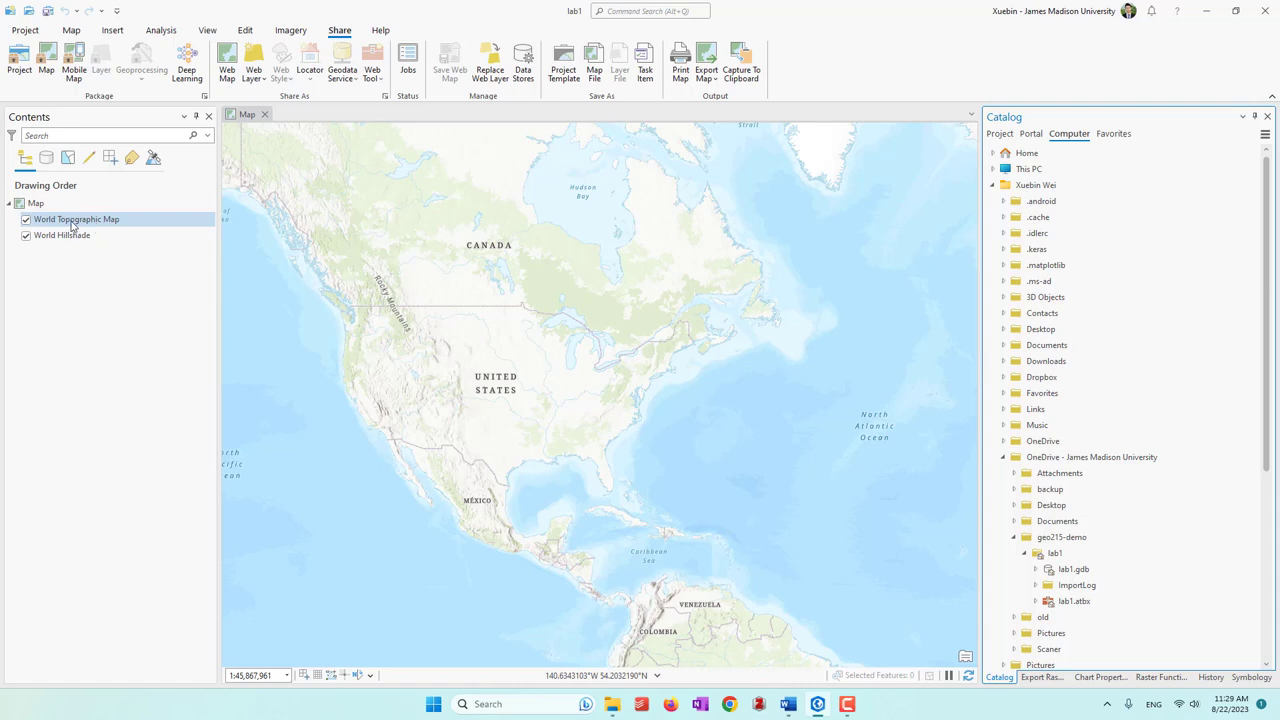
# Compare the layer-specific options offered for World Topographic Map and World Hillshade
pyautogui.click(116, 221)
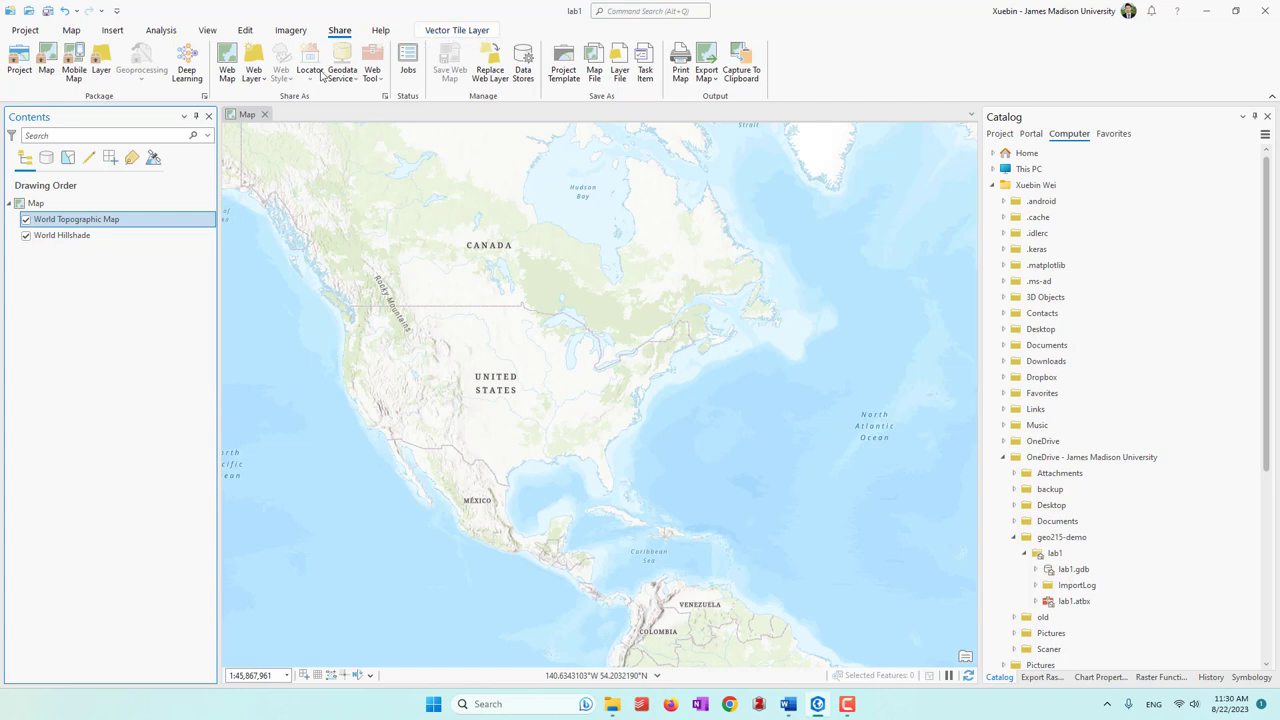
pyautogui.click(455, 31)
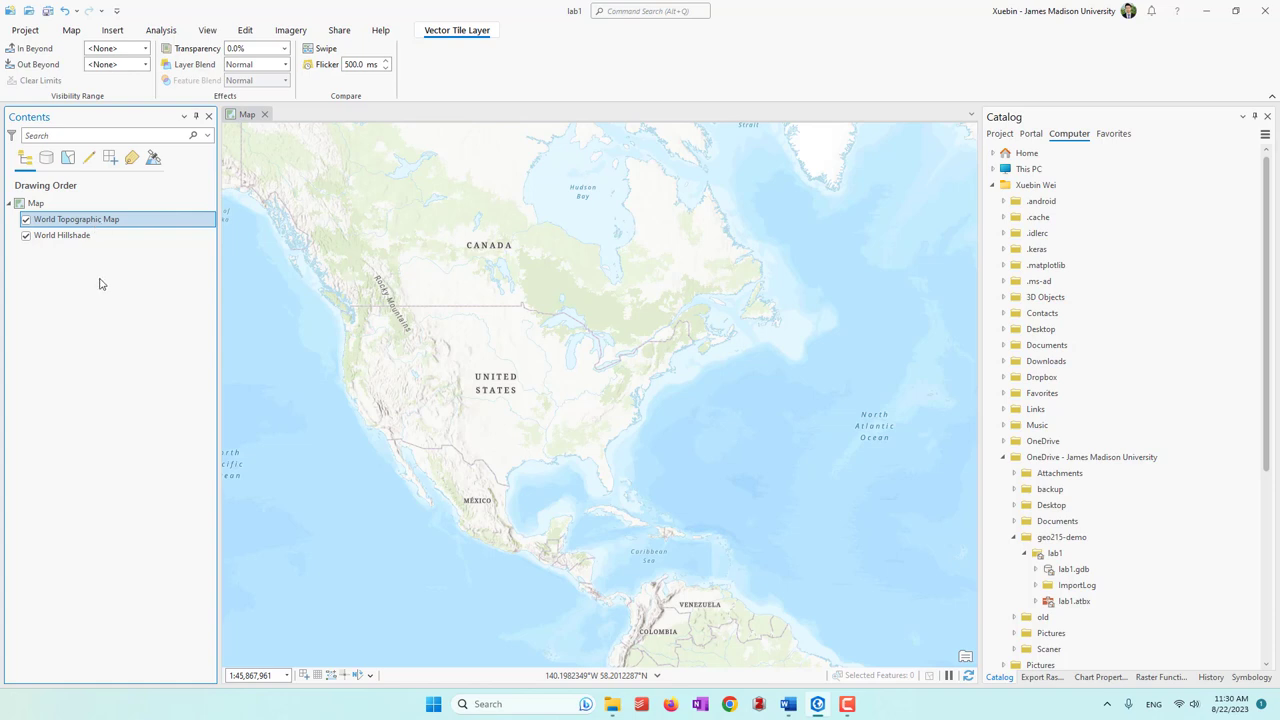
pyautogui.click(71, 235)
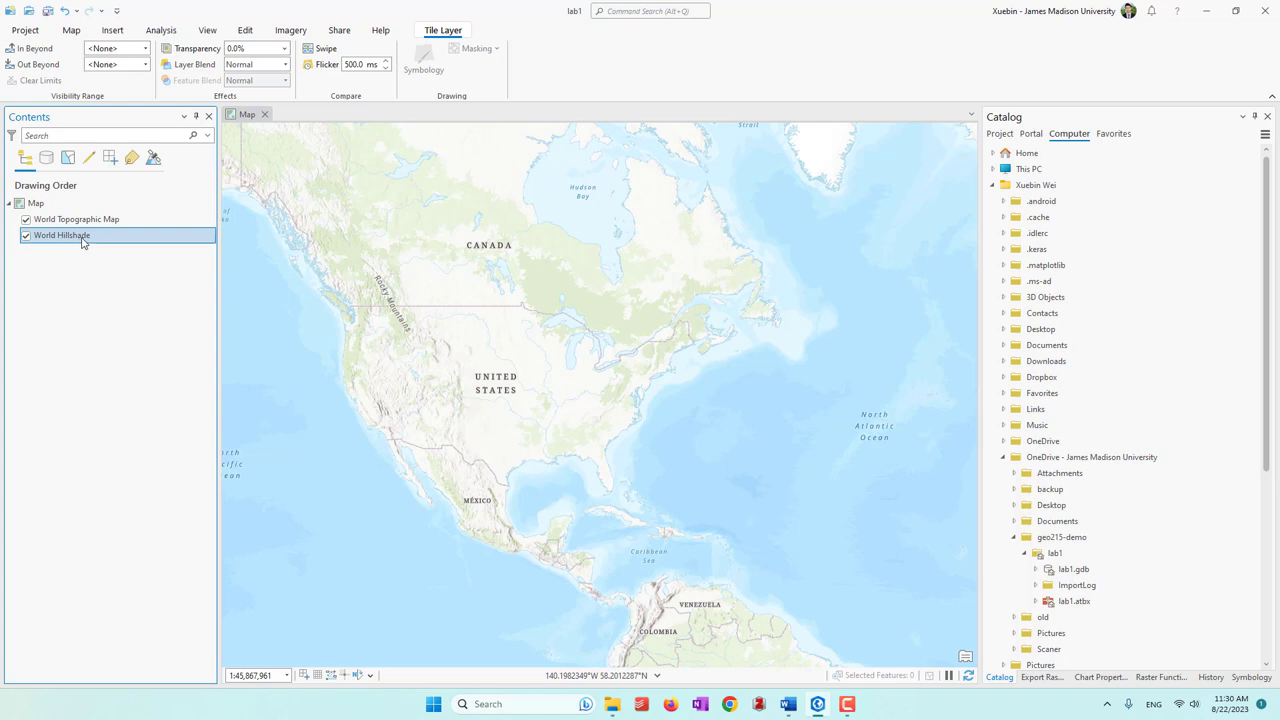
pyautogui.click(442, 32)
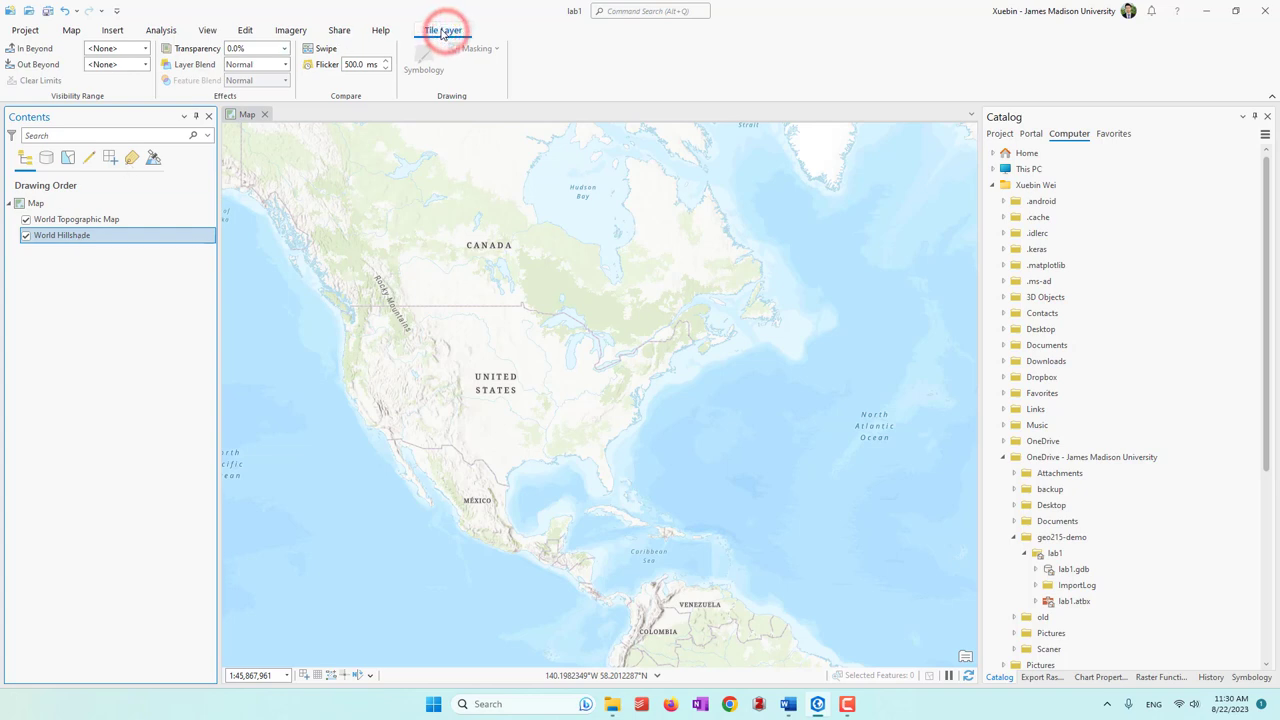
pyautogui.click(80, 219)
pyautogui.keyDown('ctrl'); pyautogui.click(63, 235); pyautogui.keyUp('ctrl')
pyautogui.click(80, 224)
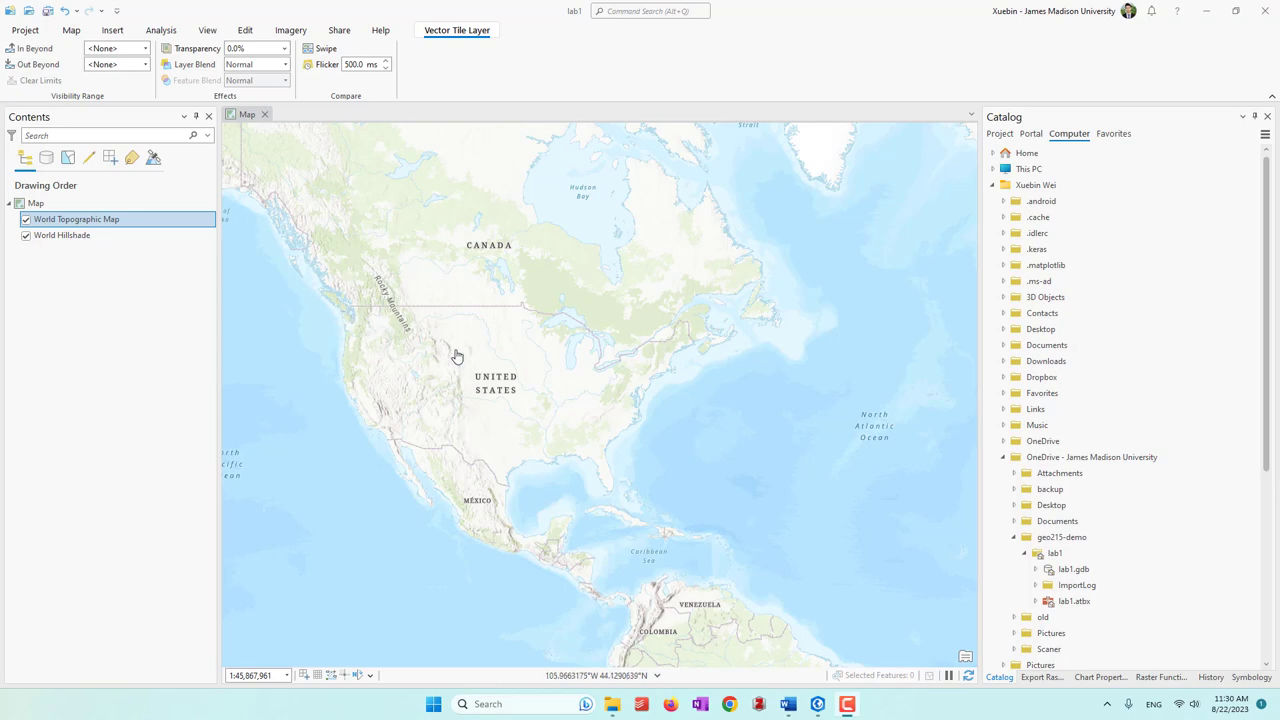
# Locate Harrisonburg, VA, USA on the map with the Locate tool
pyautogui.scroll(-3, 446, 351)
pyautogui.scroll(5, 520, 343)
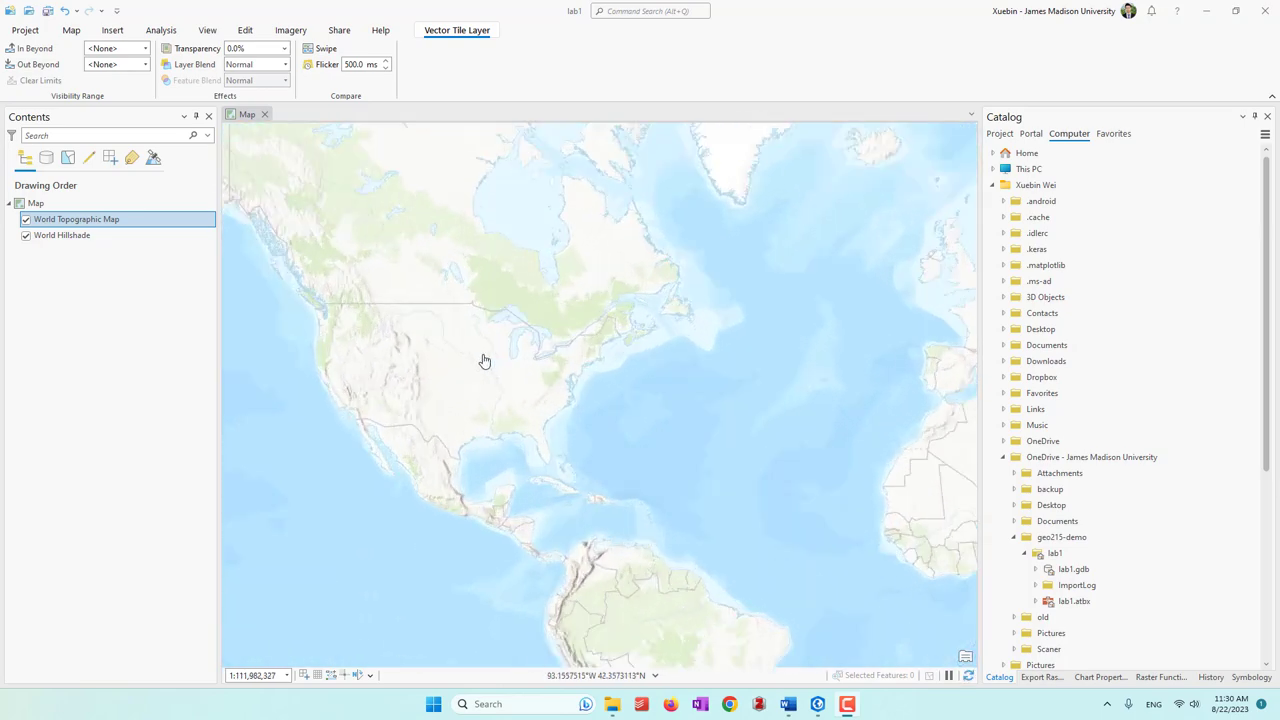
pyautogui.scroll(-1, 622, 454)
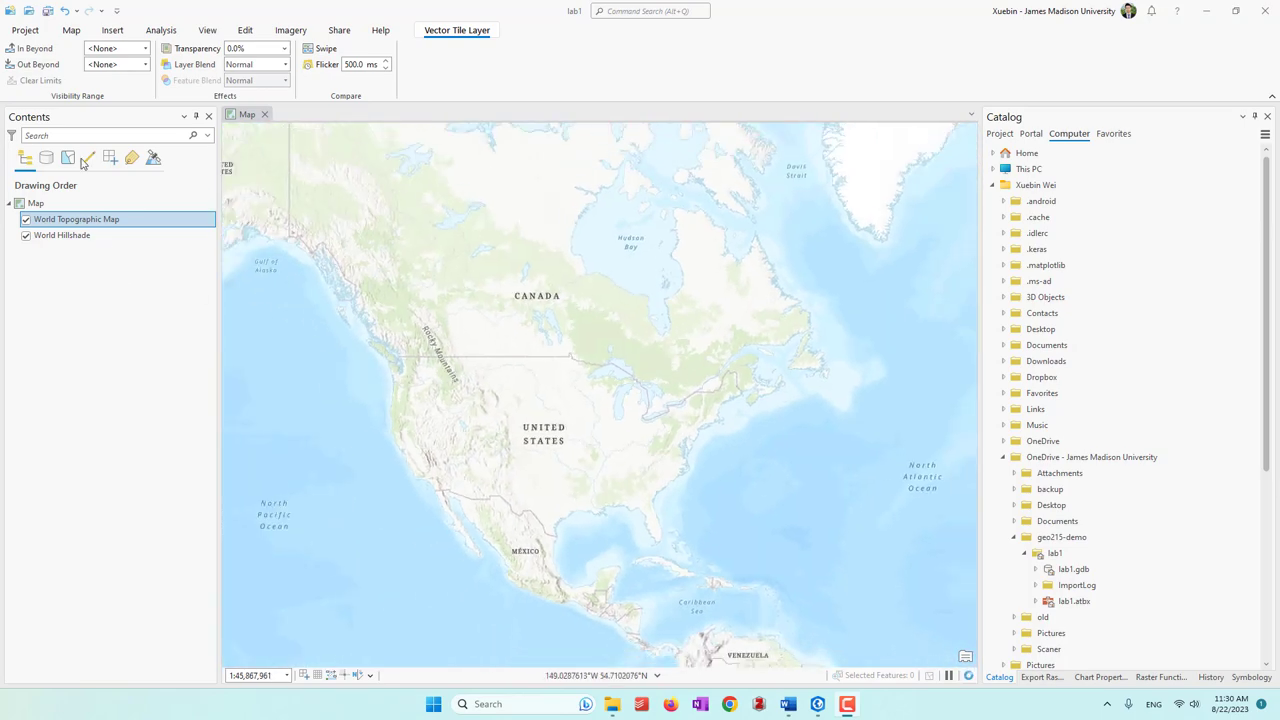
pyautogui.click(72, 32)
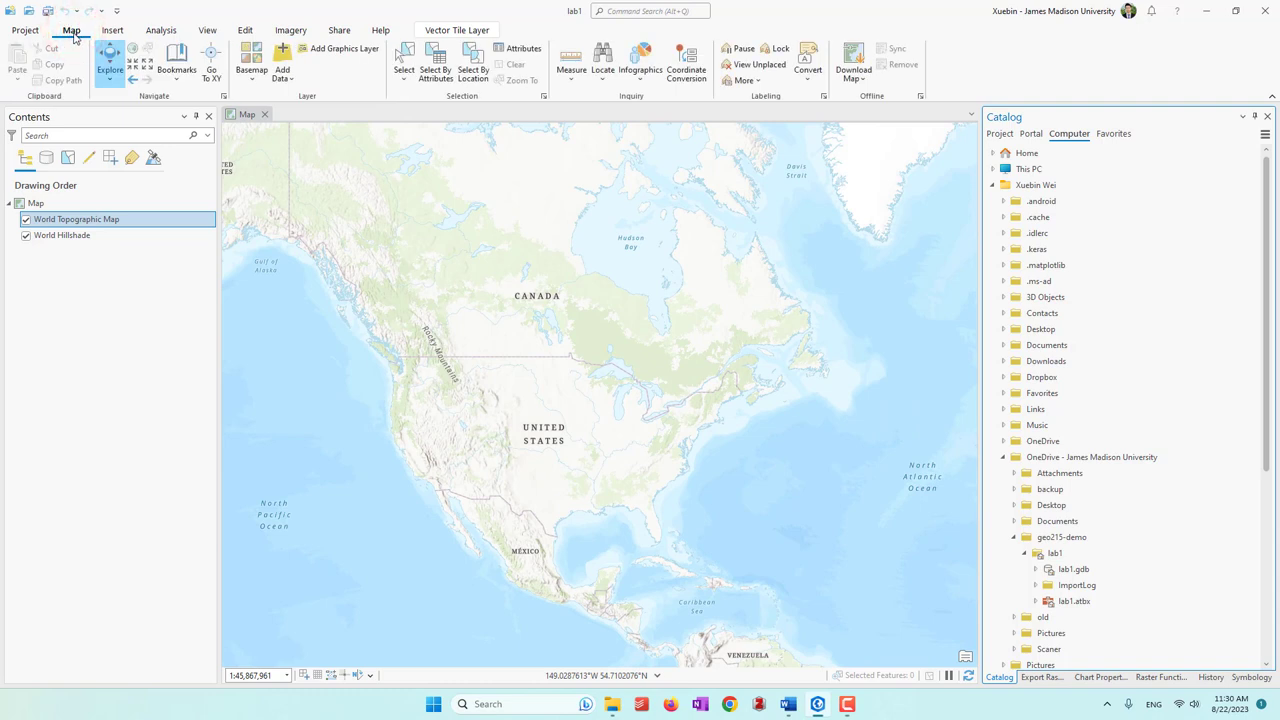
pyautogui.click(604, 58)
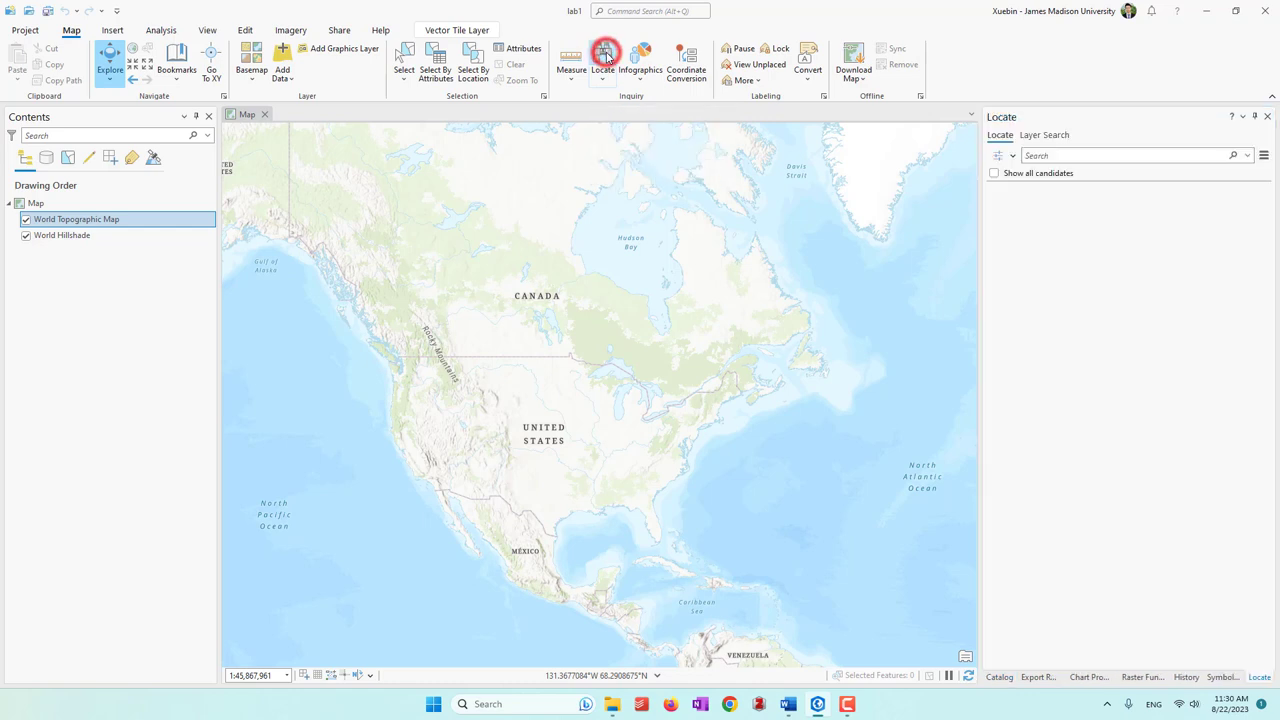
pyautogui.click(1068, 155)
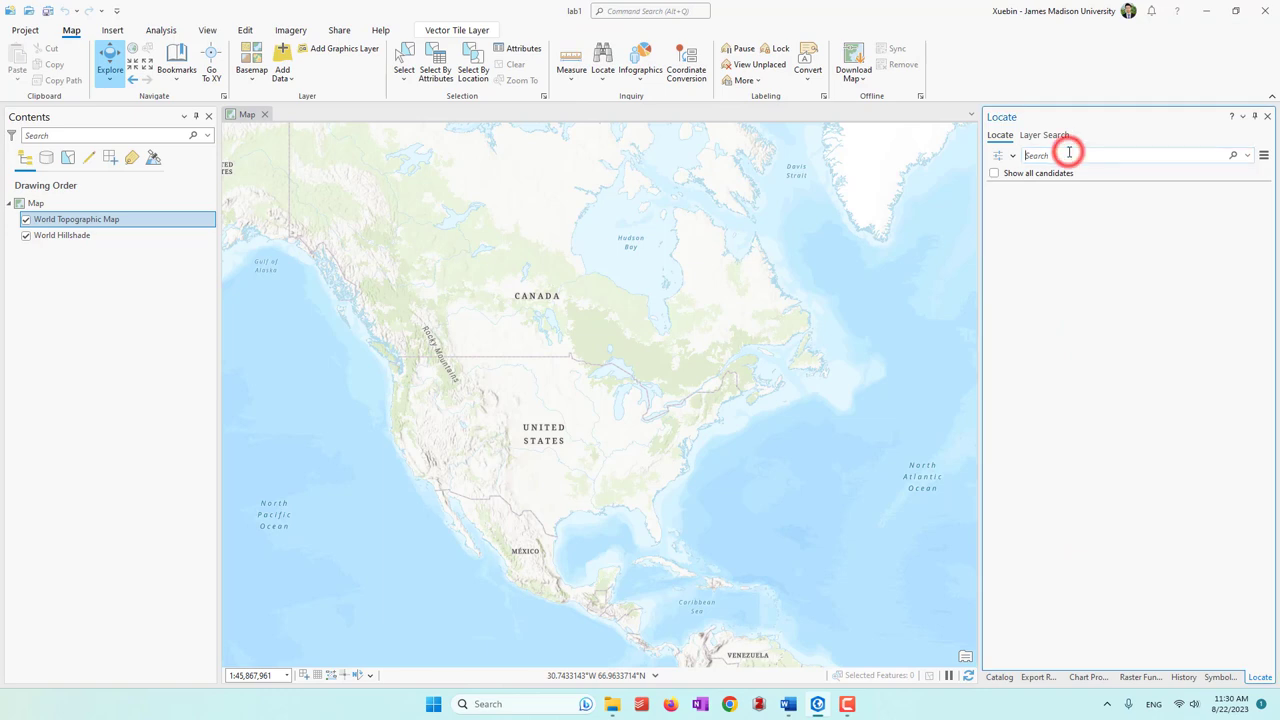
pyautogui.write('harrisonburg')
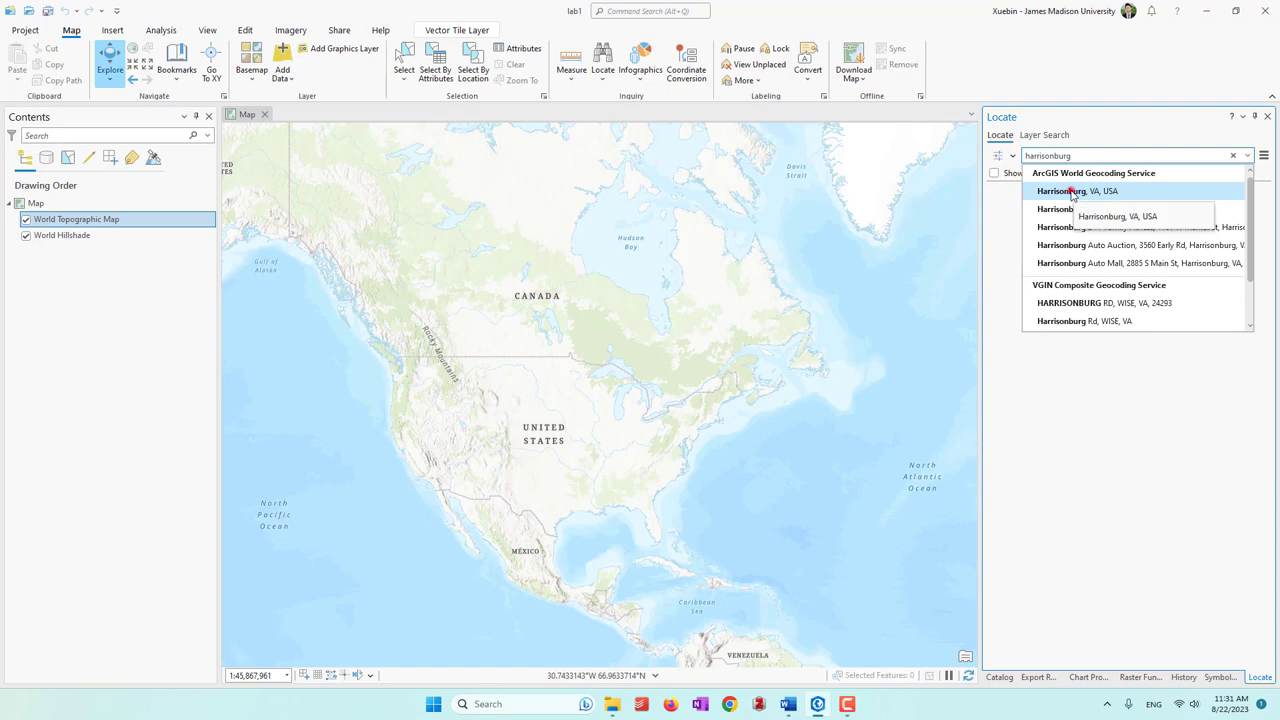
pyautogui.click(1072, 193)
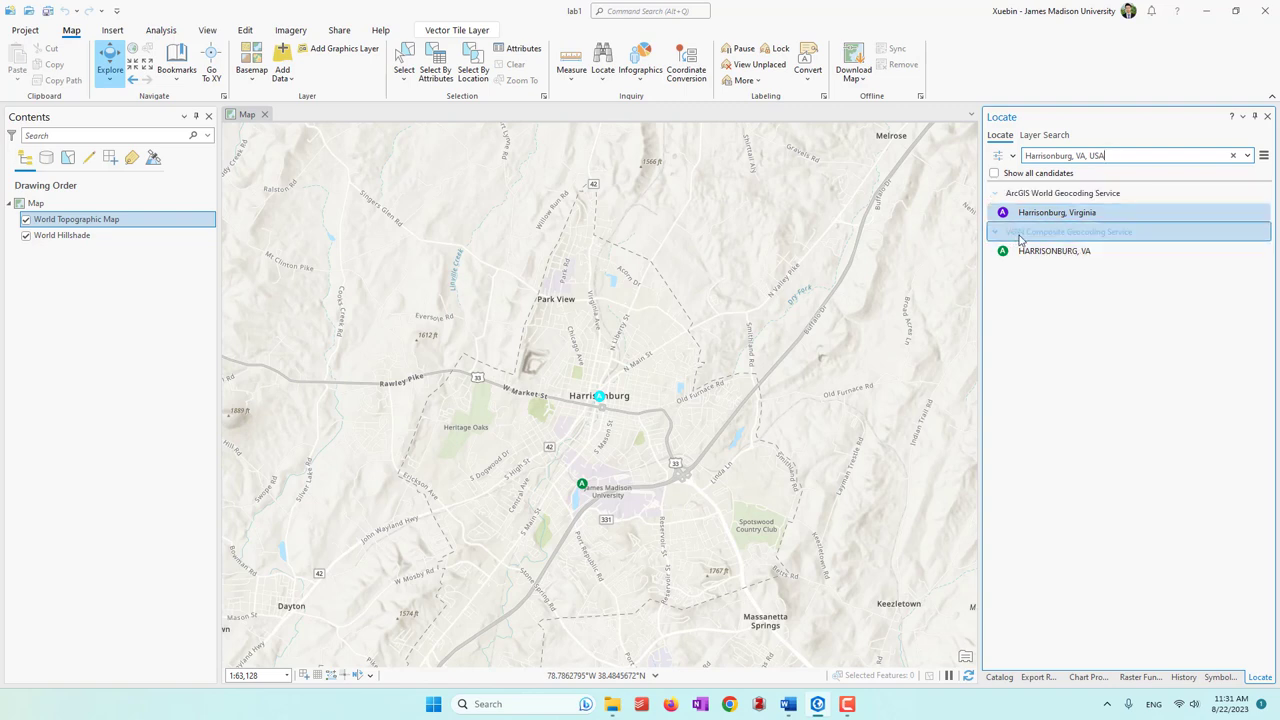
# Compare the Harrisonburg positions found by the ArcGIS World Geocoding Service and the VGIN Composite Geocoding Service on the map
pyautogui.click(1110, 257)
pyautogui.click(1018, 215)
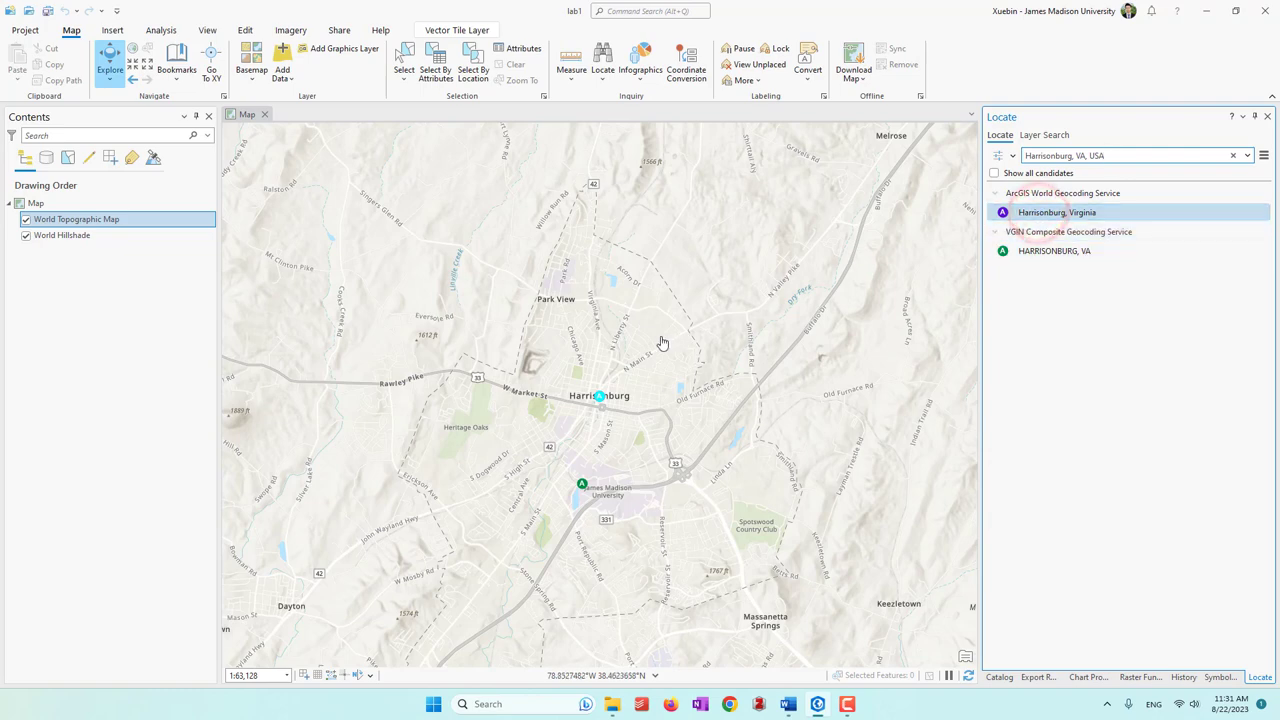
pyautogui.scroll(-3, 578, 376)
pyautogui.scroll(3, 578, 376)
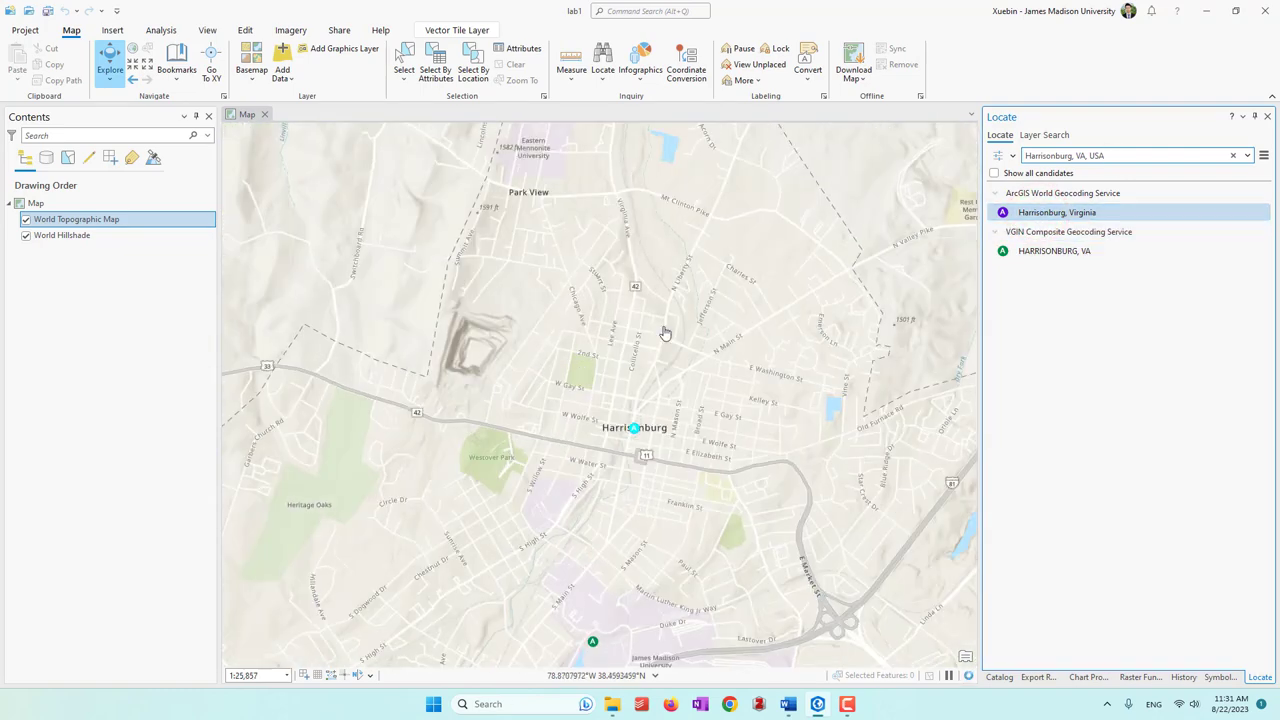
pyautogui.scroll(-3, 612, 398)
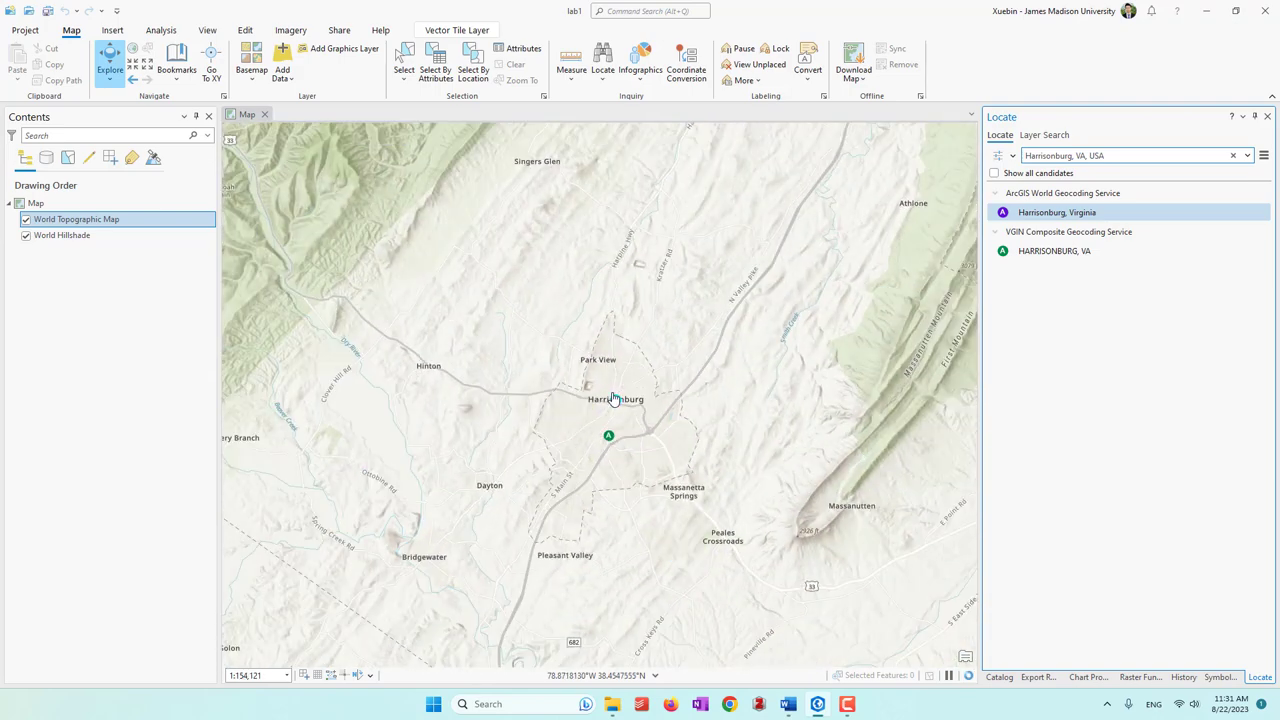
pyautogui.click(1041, 258)
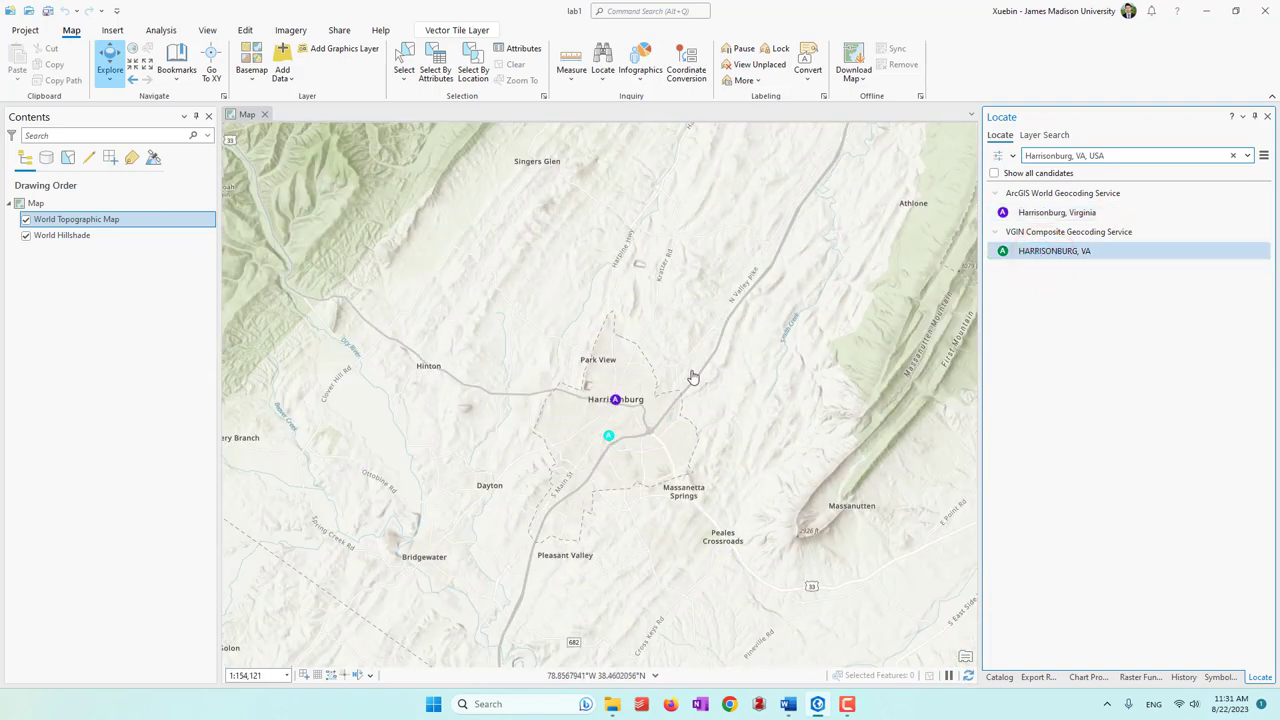
pyautogui.click(1043, 212)
pyautogui.click(1054, 251)
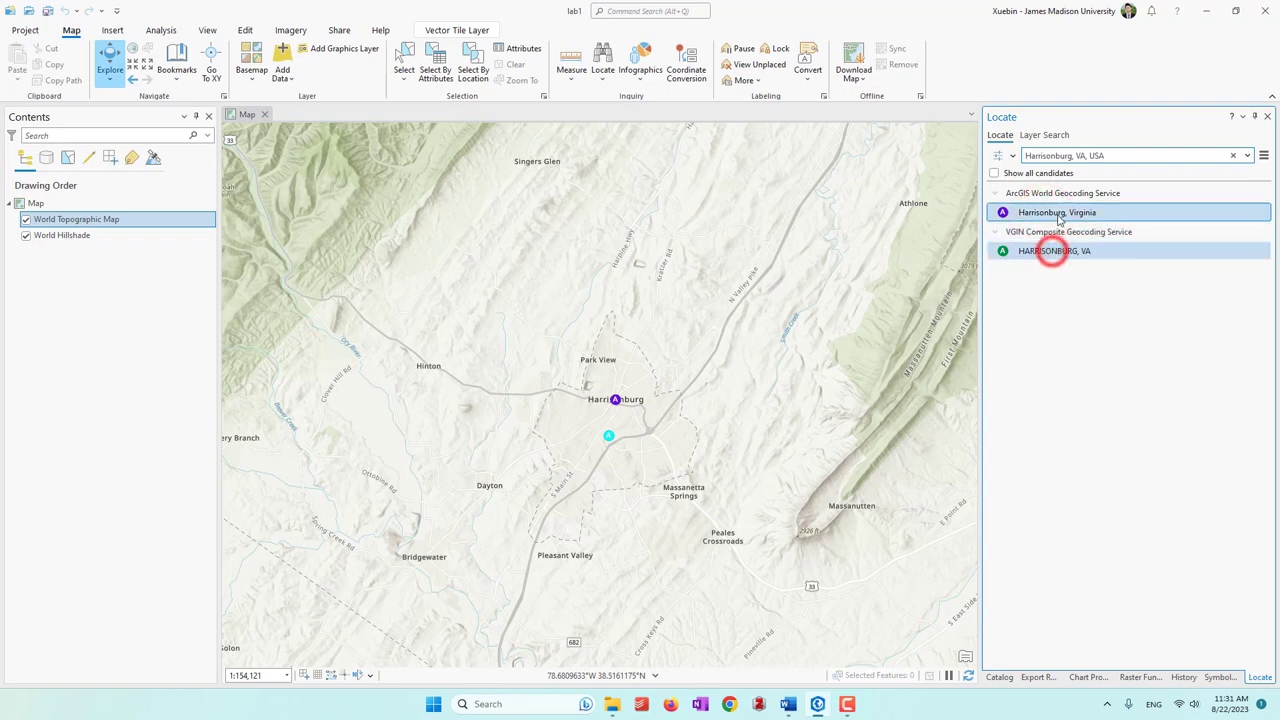
pyautogui.click(1057, 211)
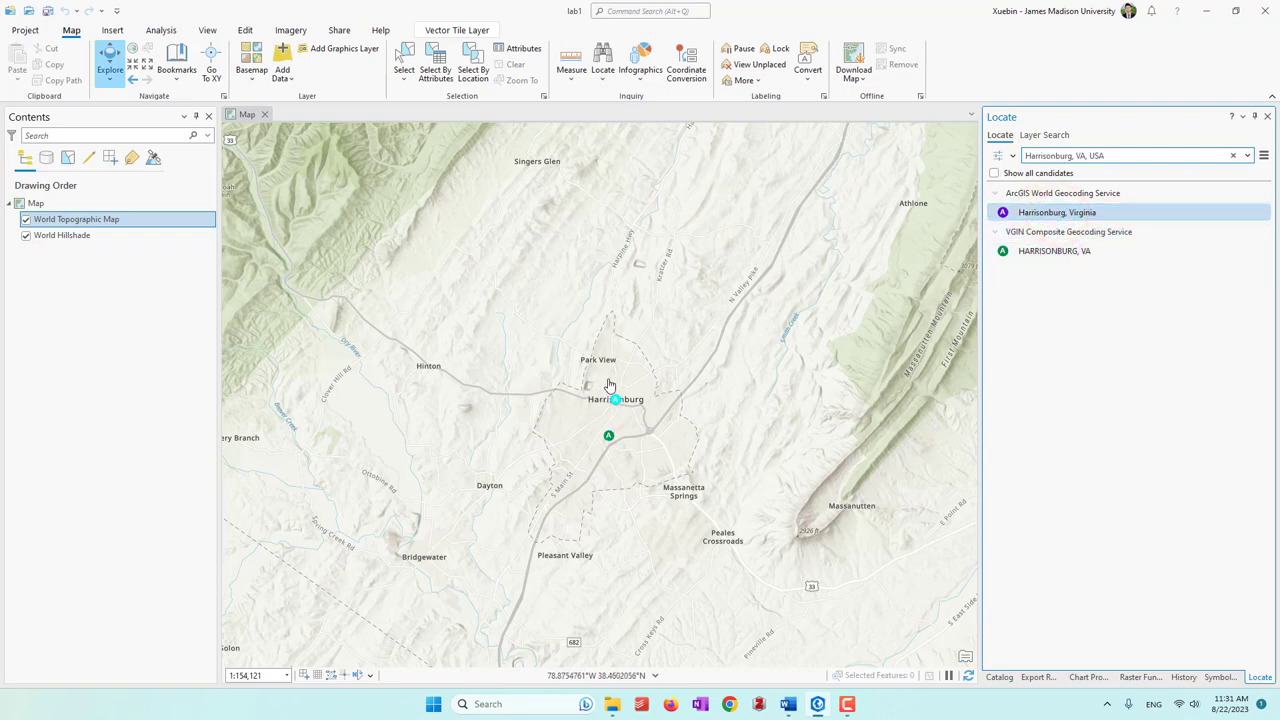
# Zoom in on the ArcGIS World Geocoding Service result for Harrisonburg and close Locate
pyautogui.scroll(2, 610, 422)
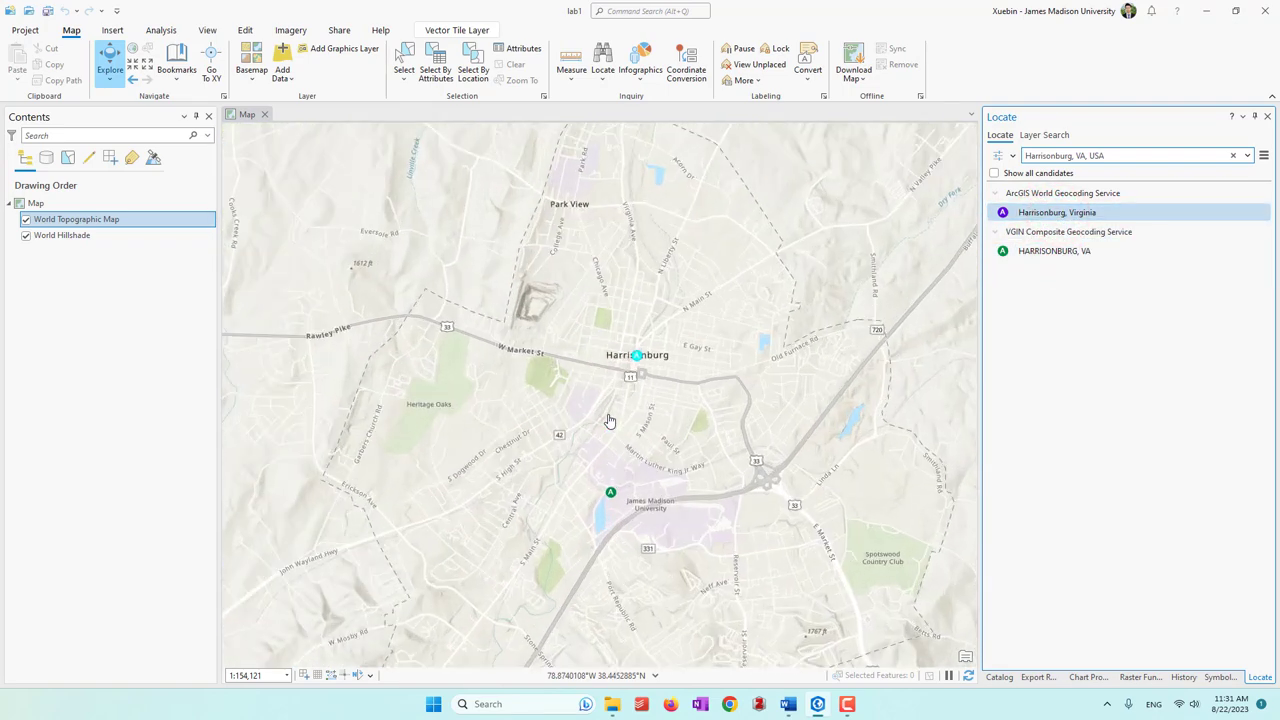
pyautogui.scroll(2, 625, 380)
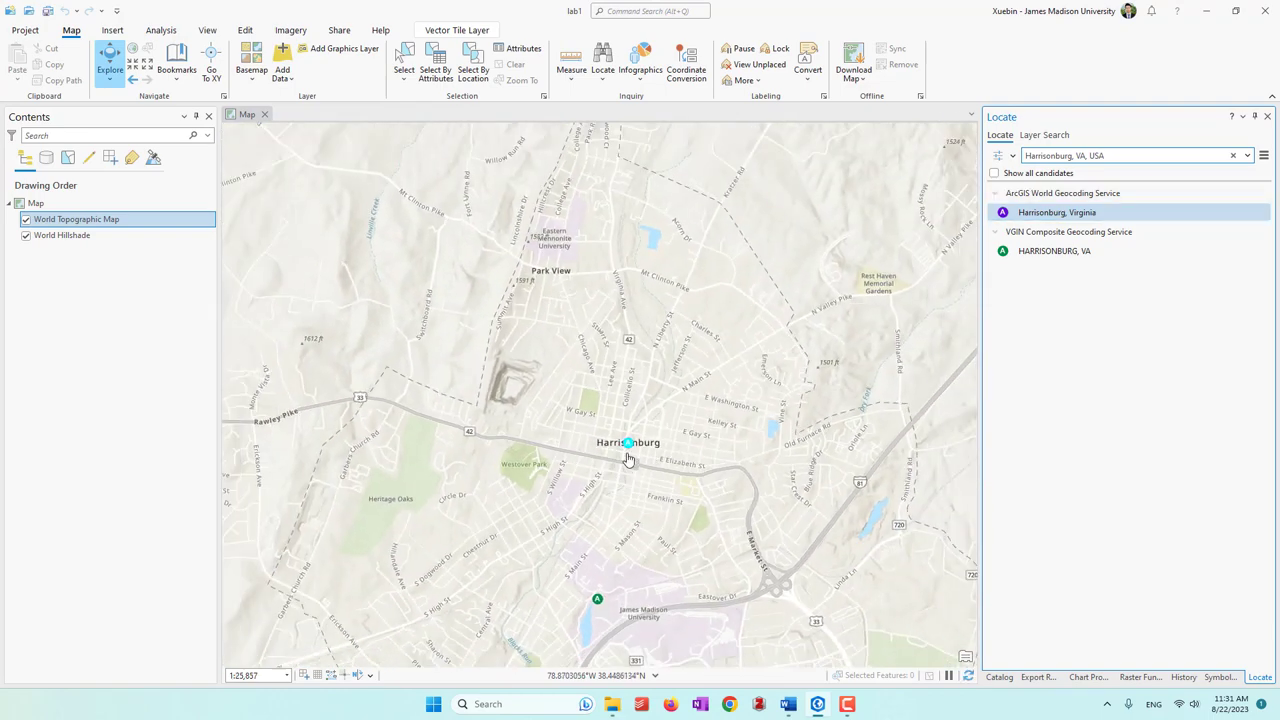
pyautogui.click(1057, 213)
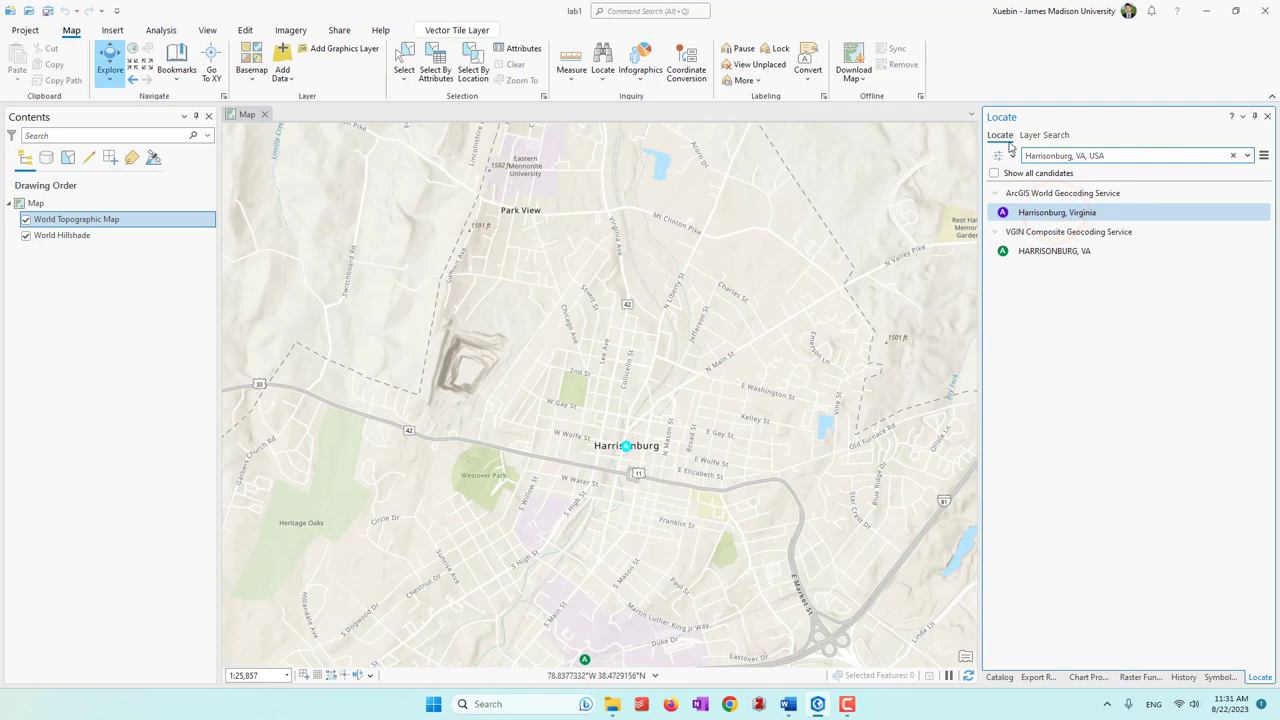
pyautogui.click(1267, 117)
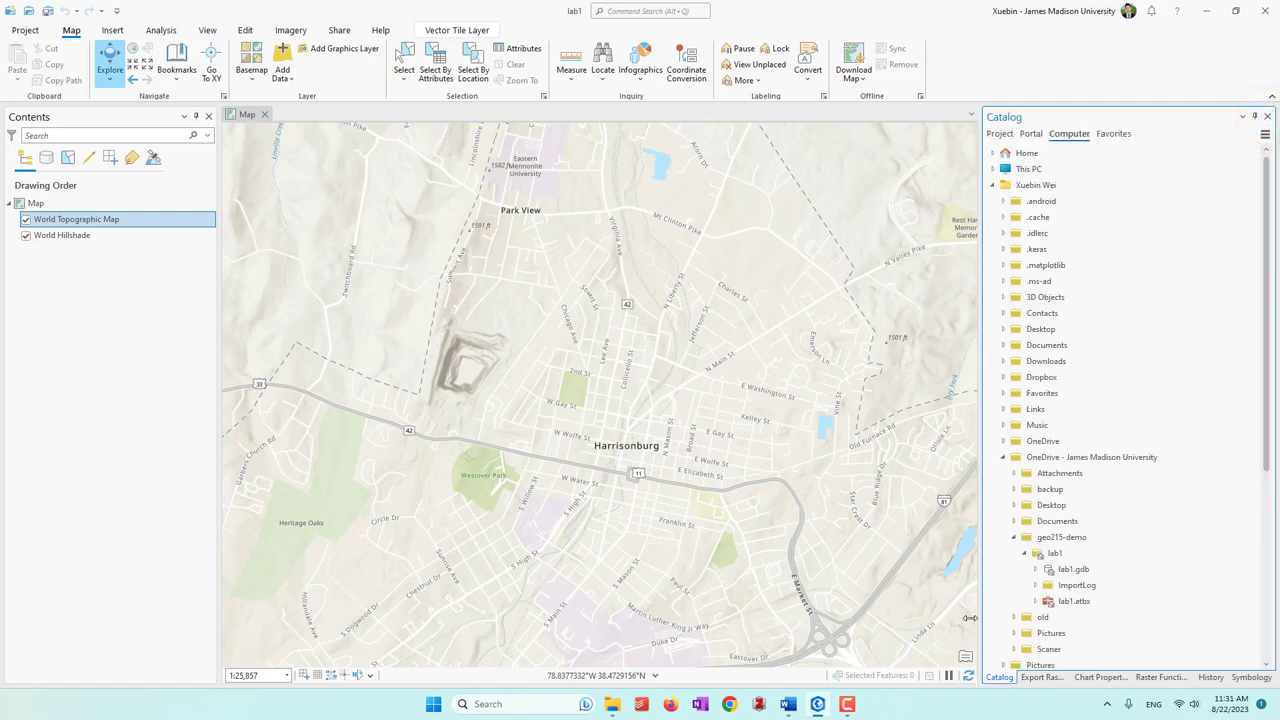
# Show the project's items in the Catalog, and turn World Hillshade off and back on to examine its effect on the map
pyautogui.click(999, 133)
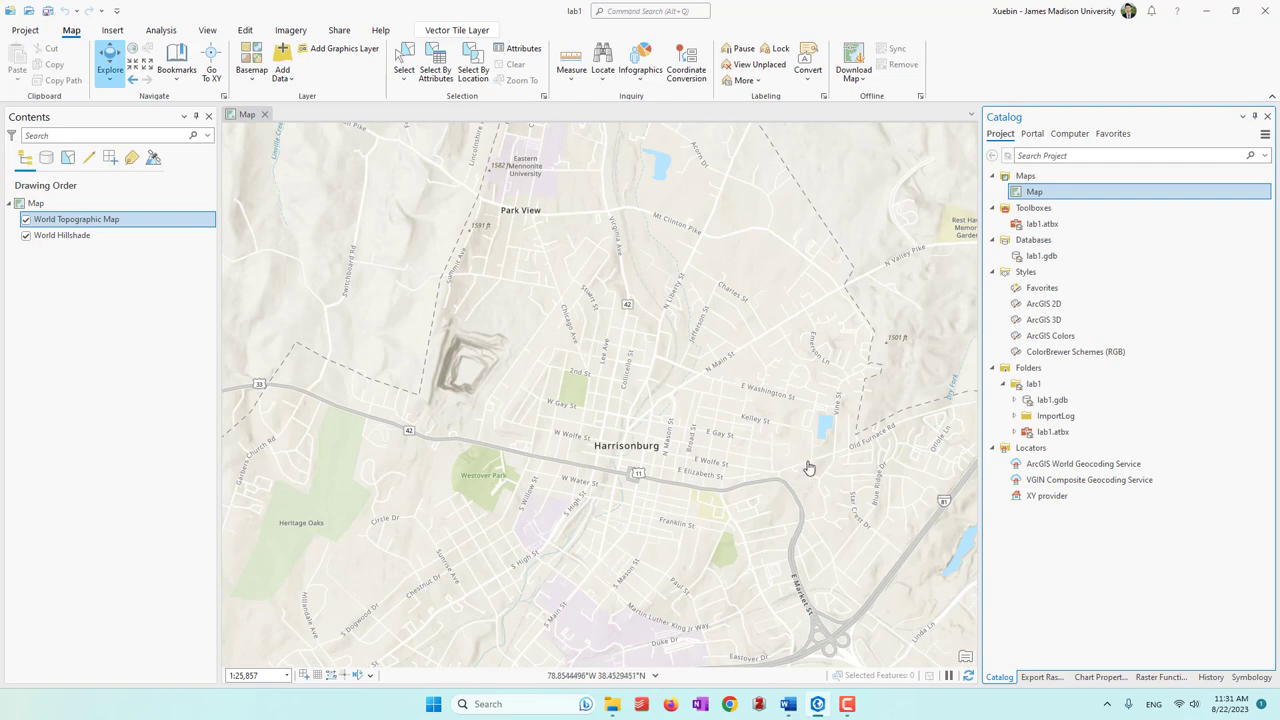
pyautogui.scroll(-2, 657, 417)
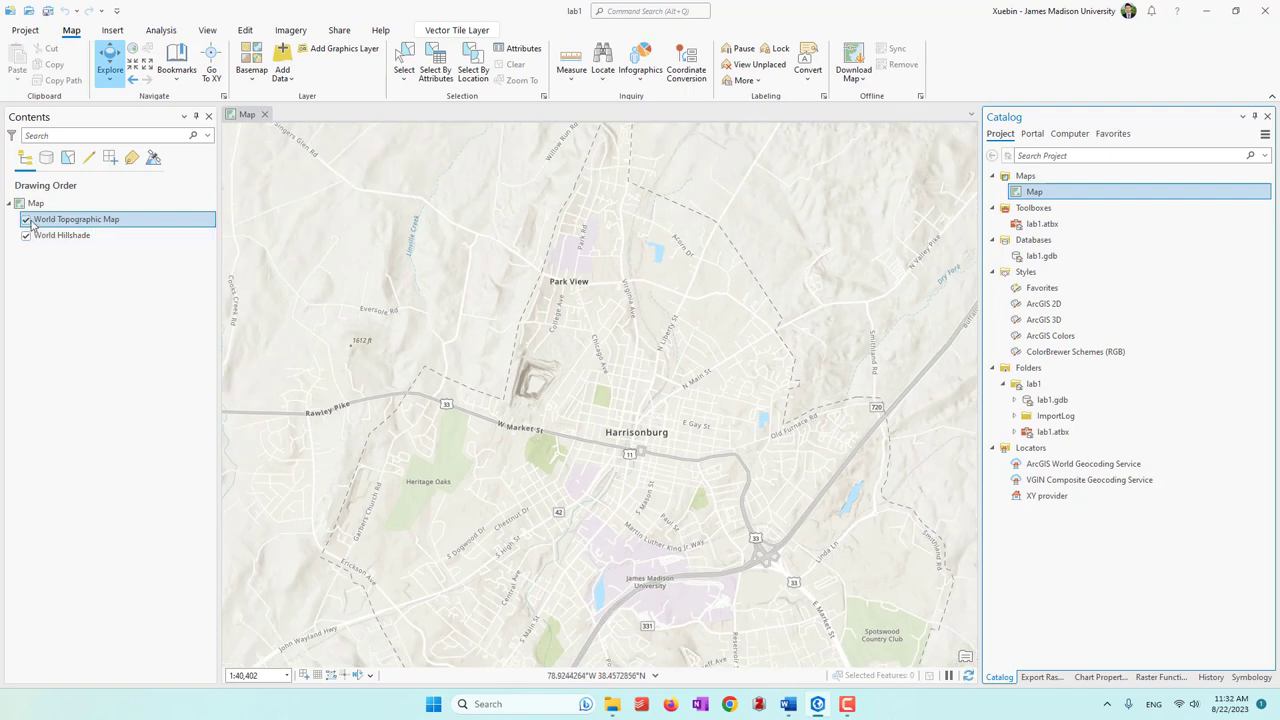
pyautogui.scroll(2, 629, 474)
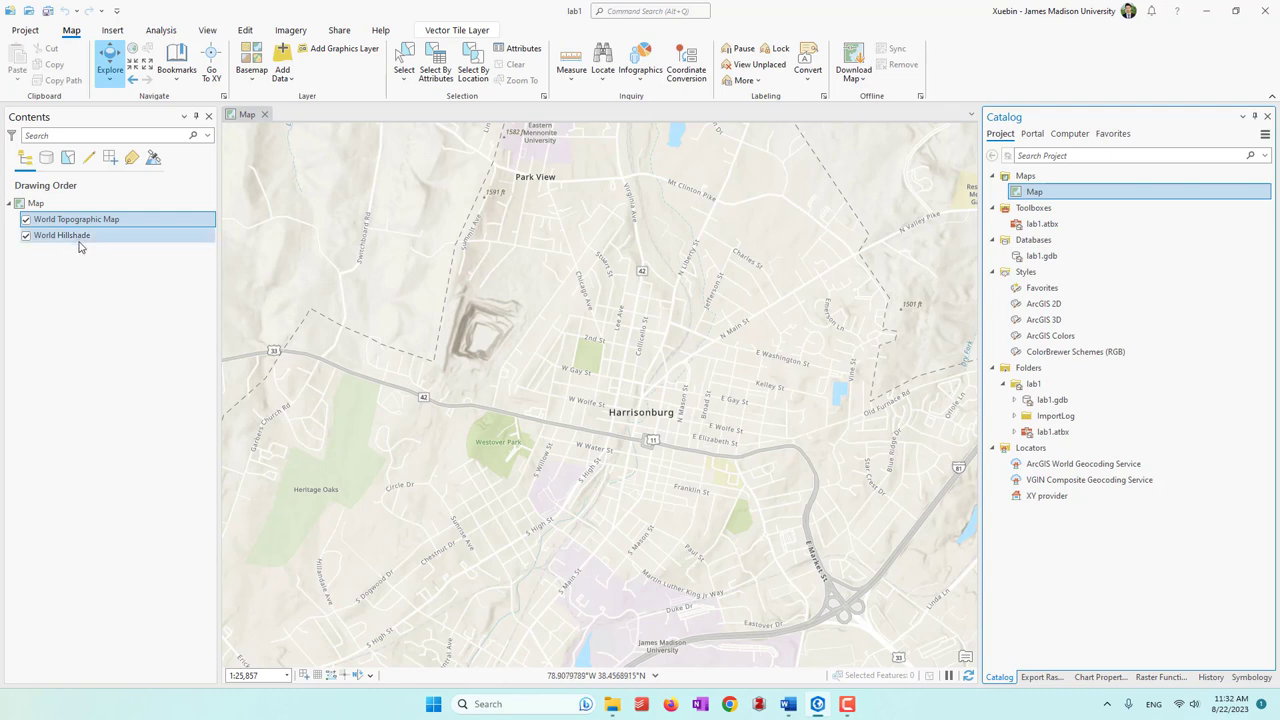
pyautogui.click(26, 237)
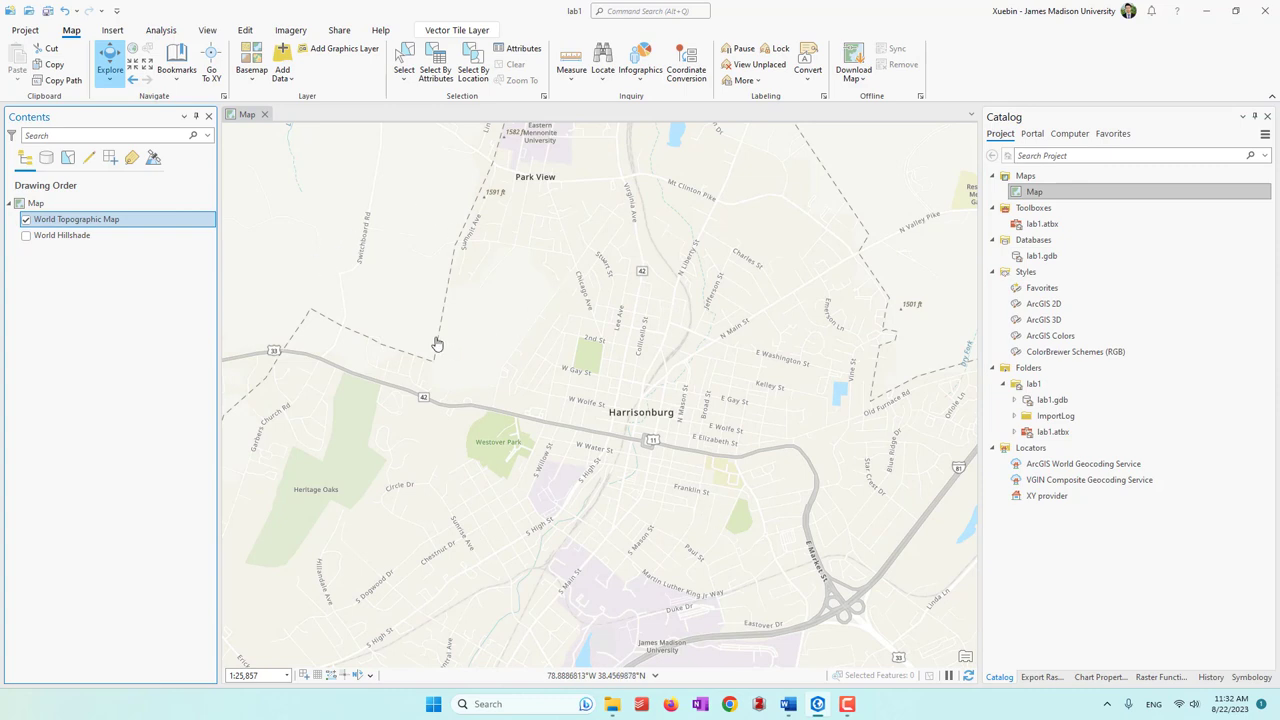
pyautogui.click(25, 237)
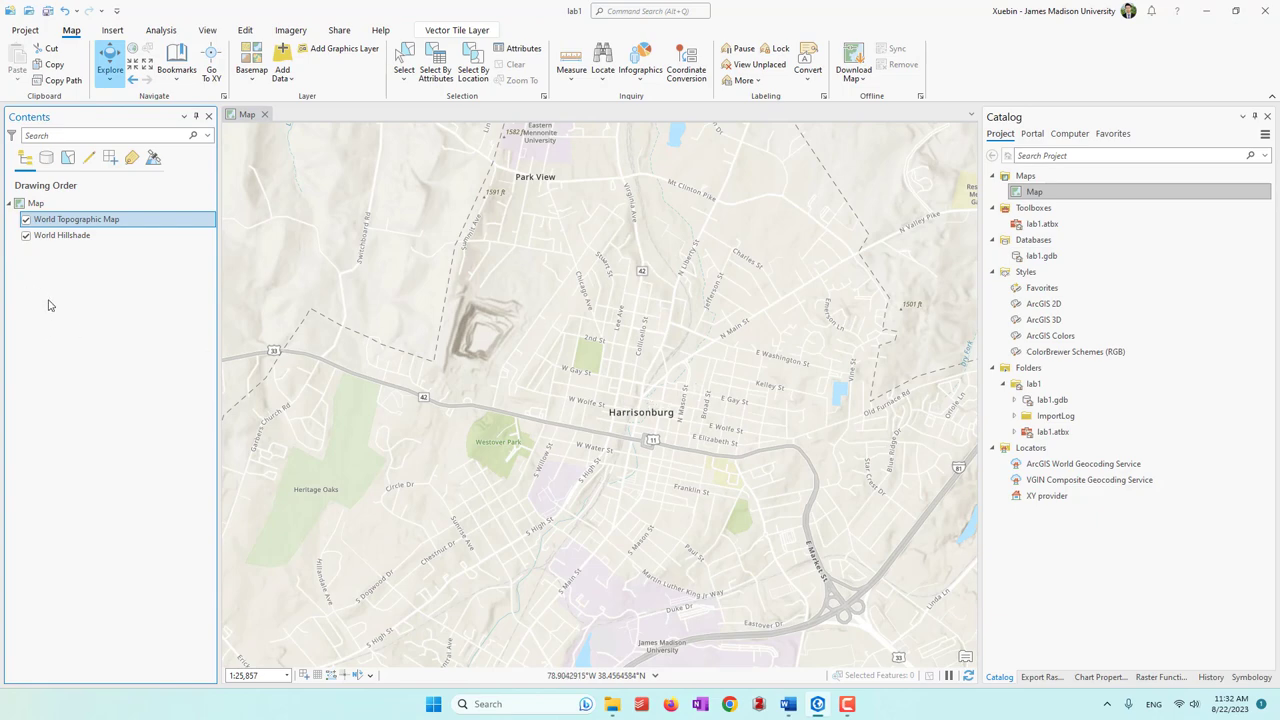
# Create a bookmark named harrisonburg for a map extent that shows the whole city of Harrisonburg
pyautogui.scroll(-2, 572, 366)
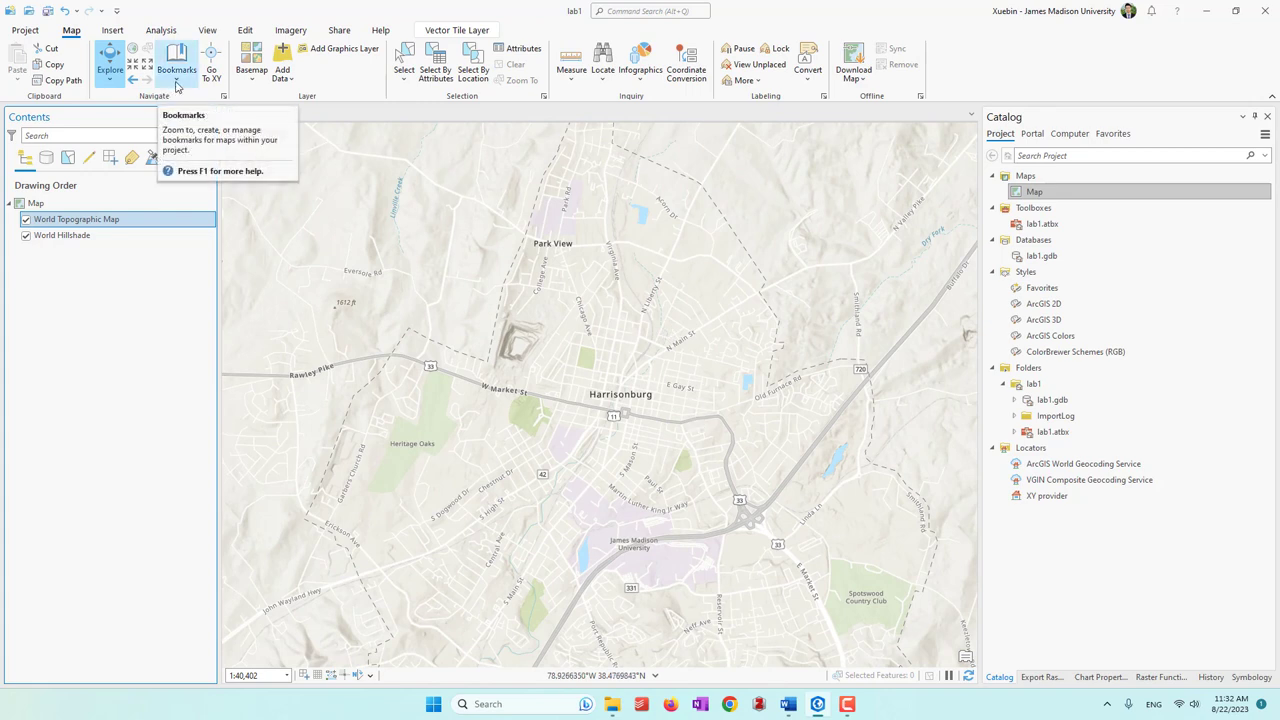
pyautogui.click(176, 86)
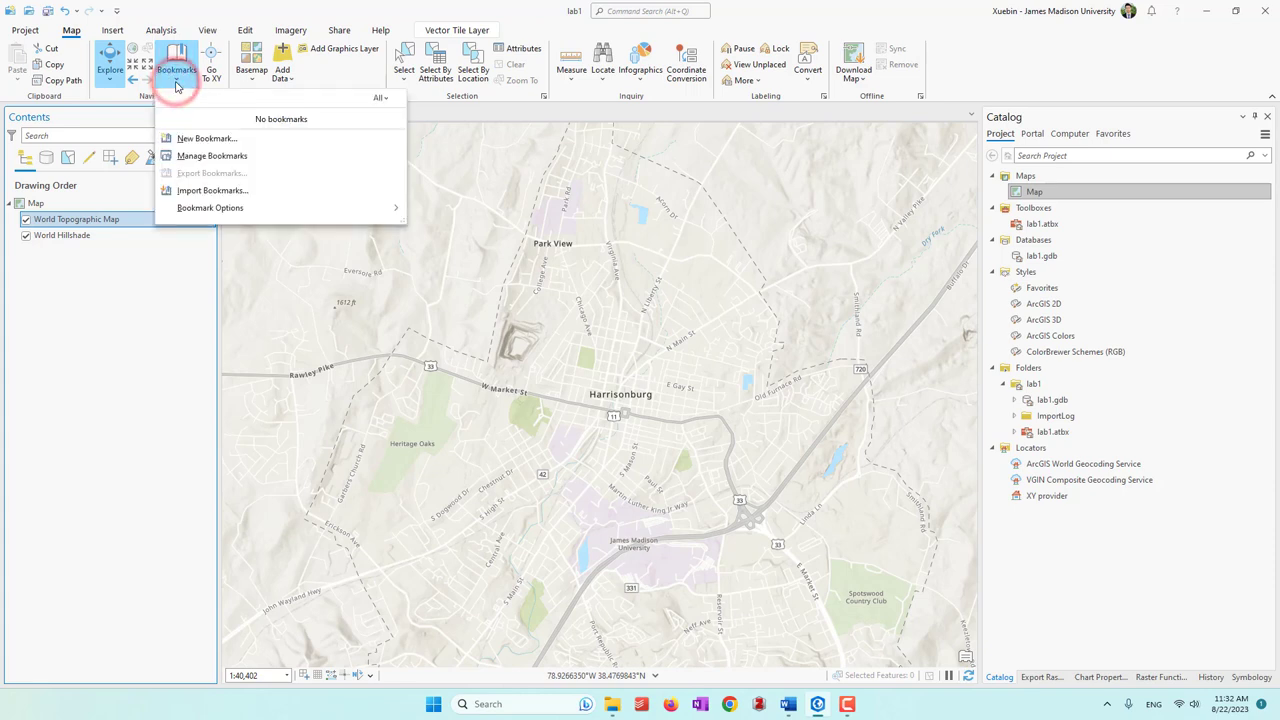
pyautogui.click(223, 141)
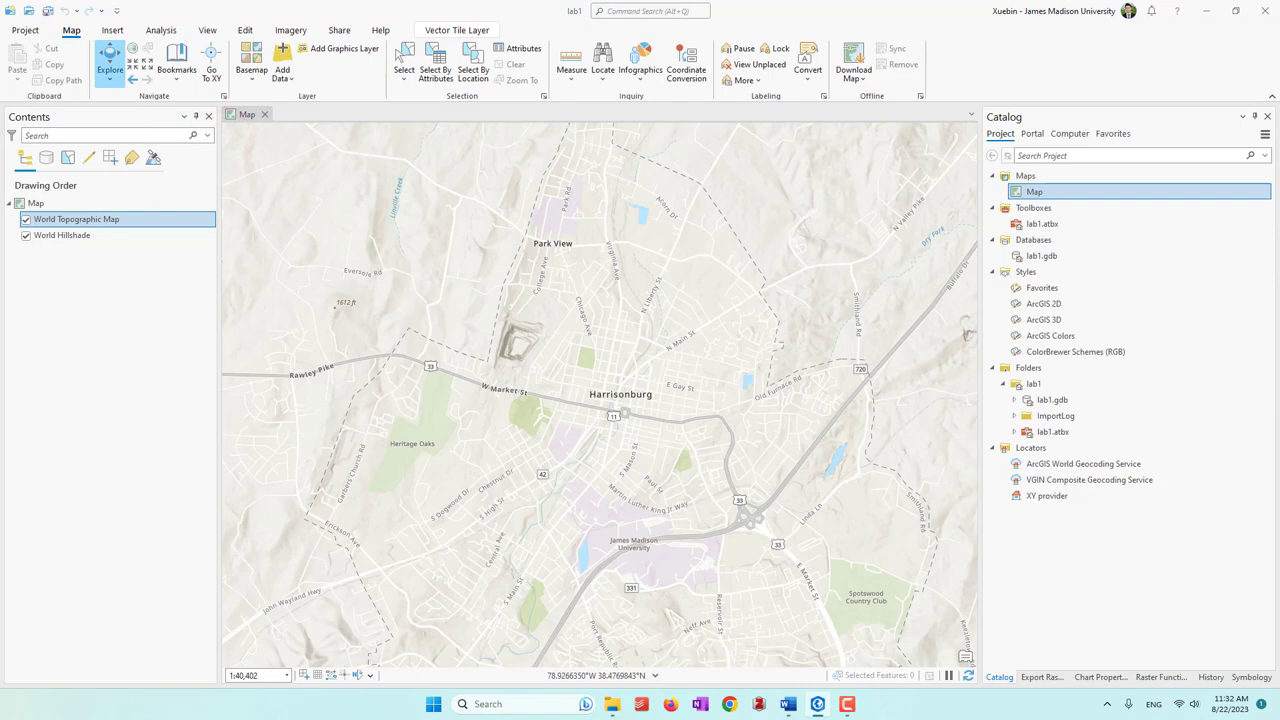
pyautogui.moveTo(550, 184); pyautogui.dragTo(406, 183)
pyautogui.click(516, 206)
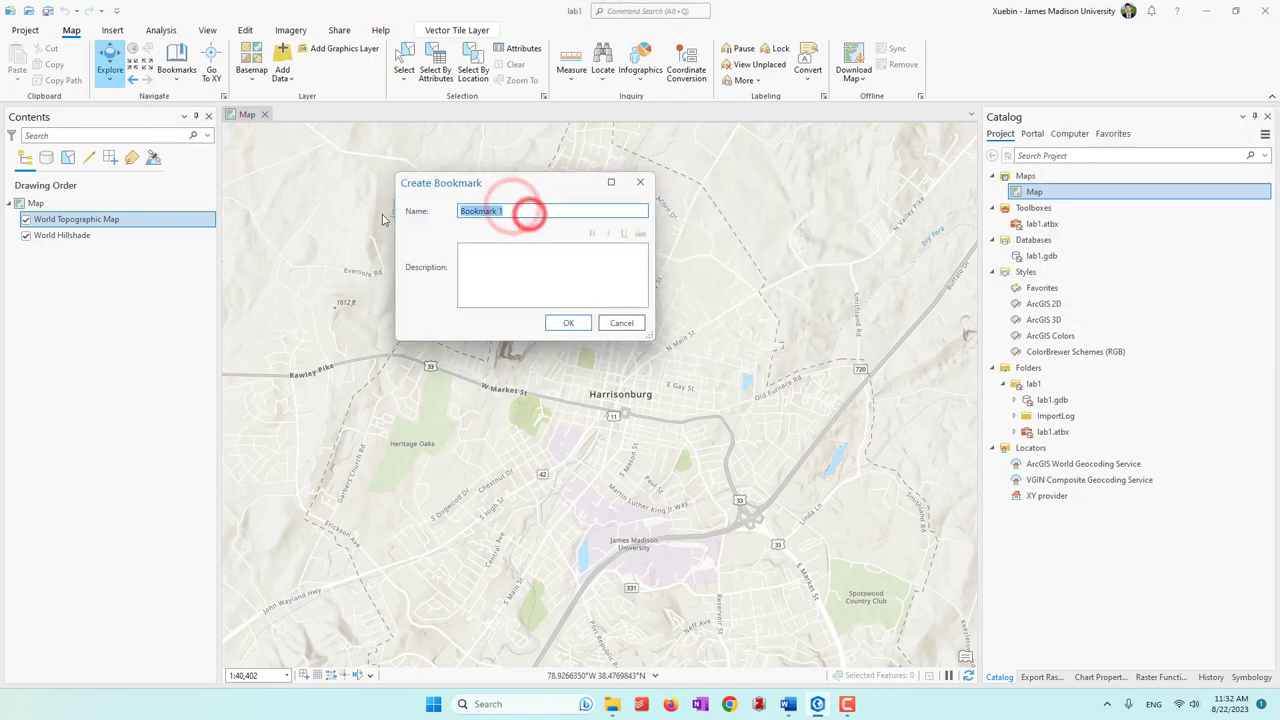
pyautogui.write('harrisonburg')
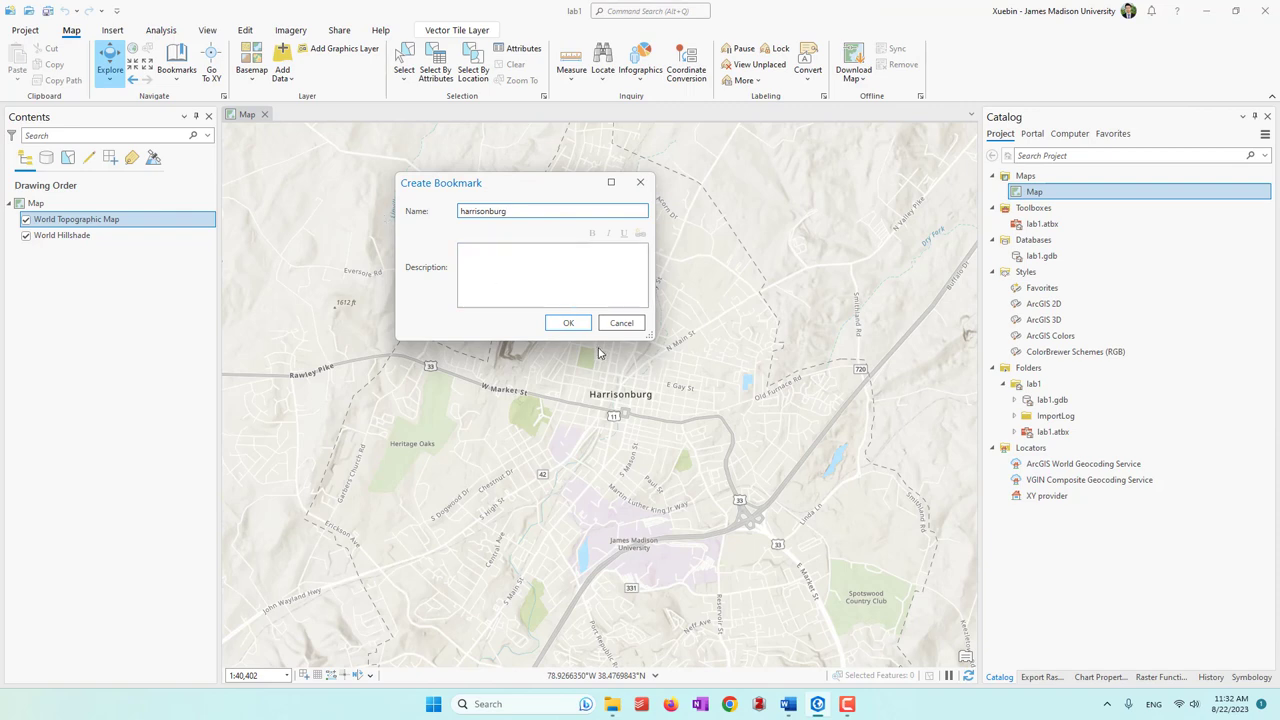
pyautogui.click(568, 322)
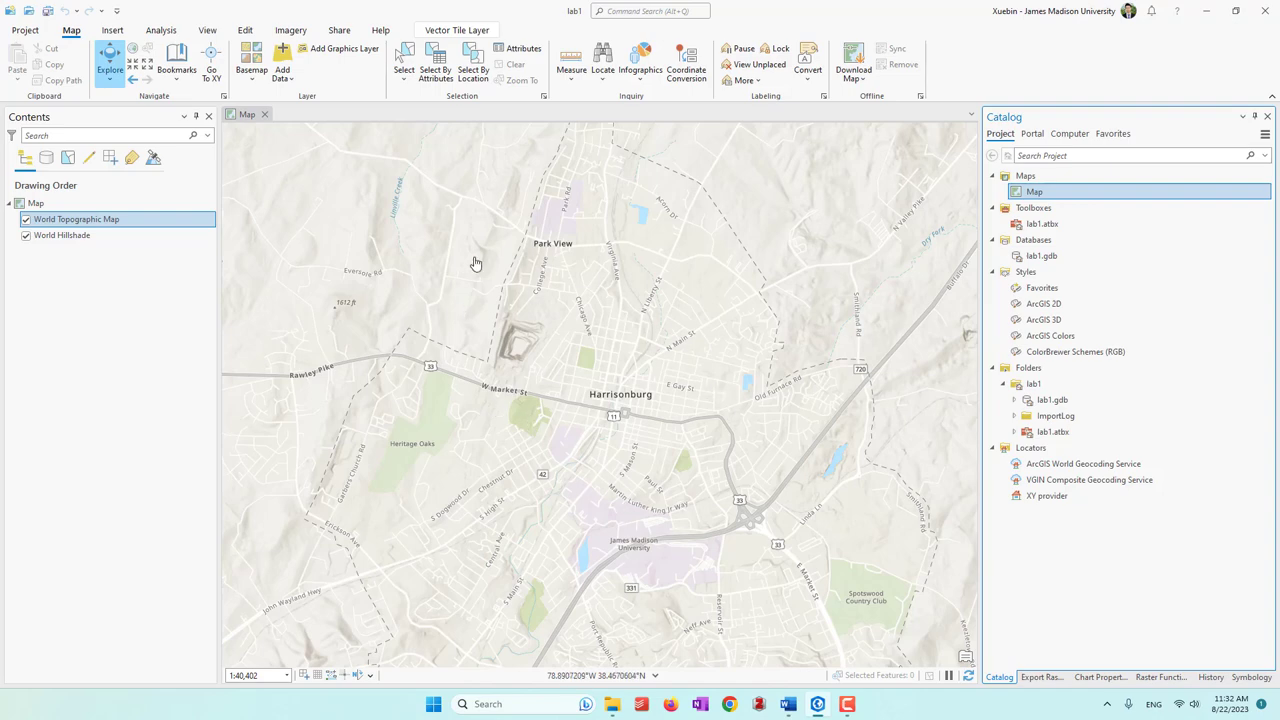
# Move the map away to the Richmond area and return to Harrisonburg with the harrisonburg bookmark
pyautogui.scroll(-10, 406, 289)
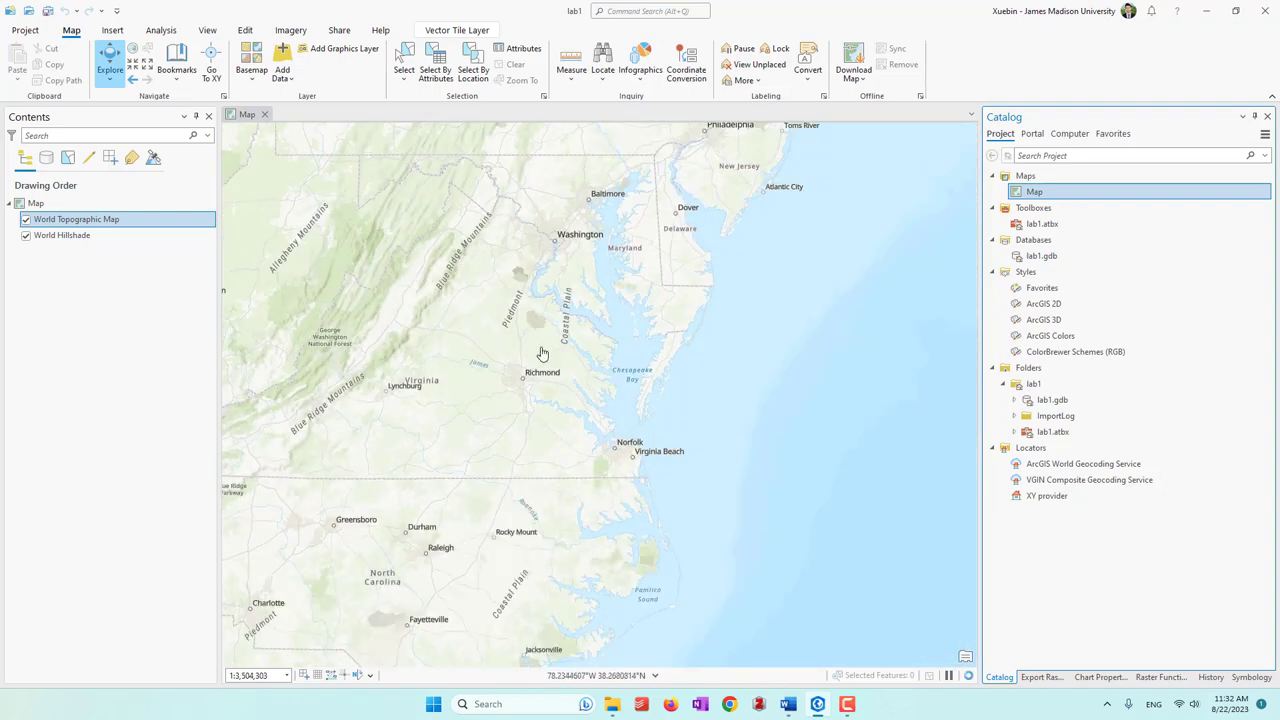
pyautogui.scroll(5, 520, 344)
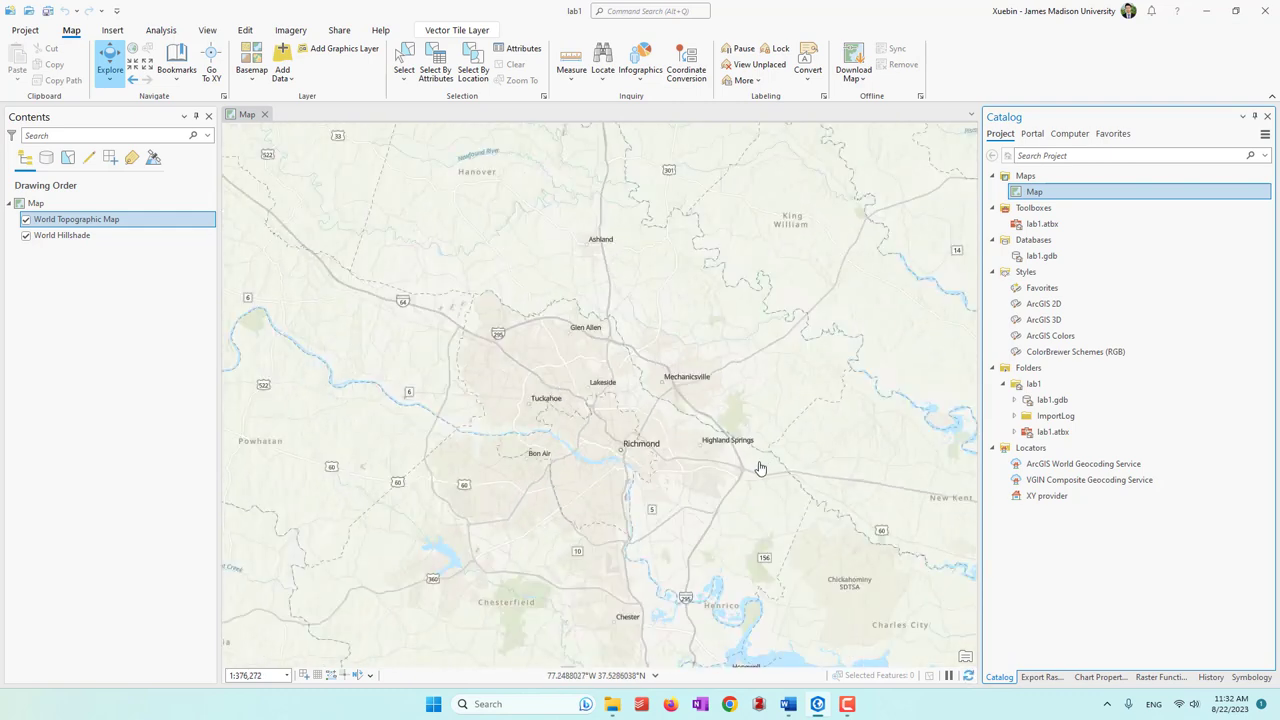
pyautogui.click(172, 80)
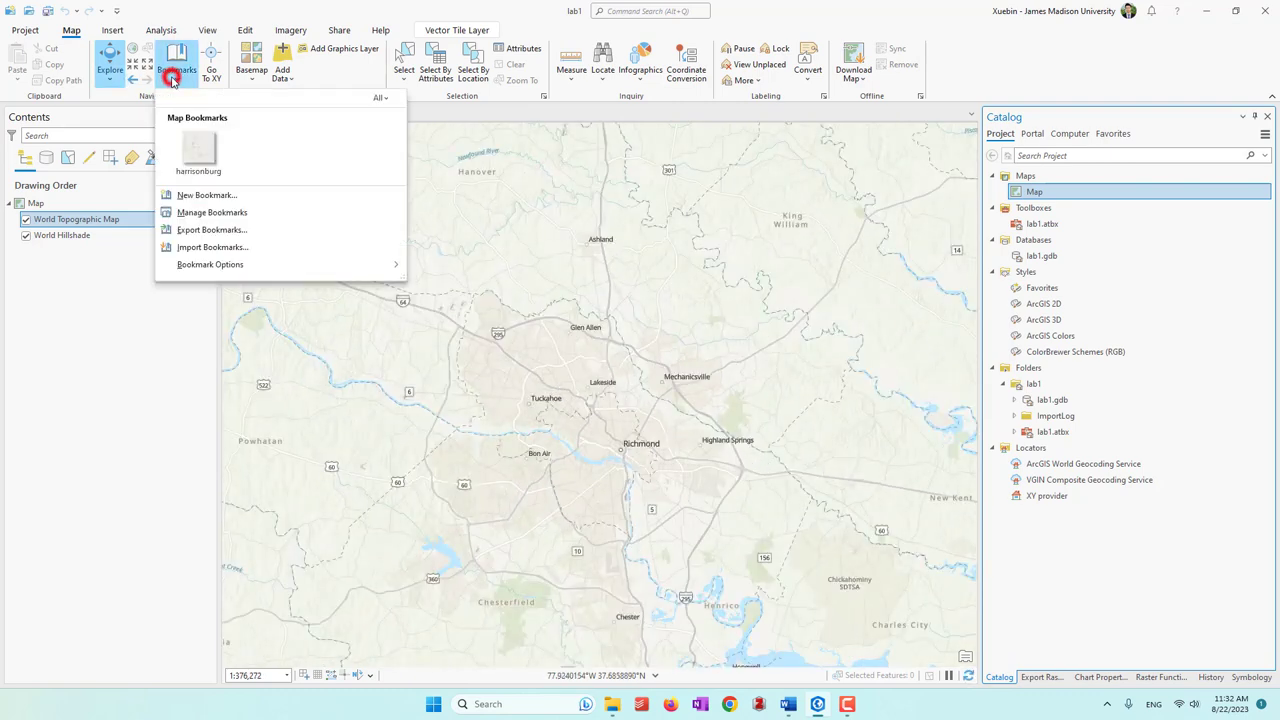
pyautogui.click(193, 155)
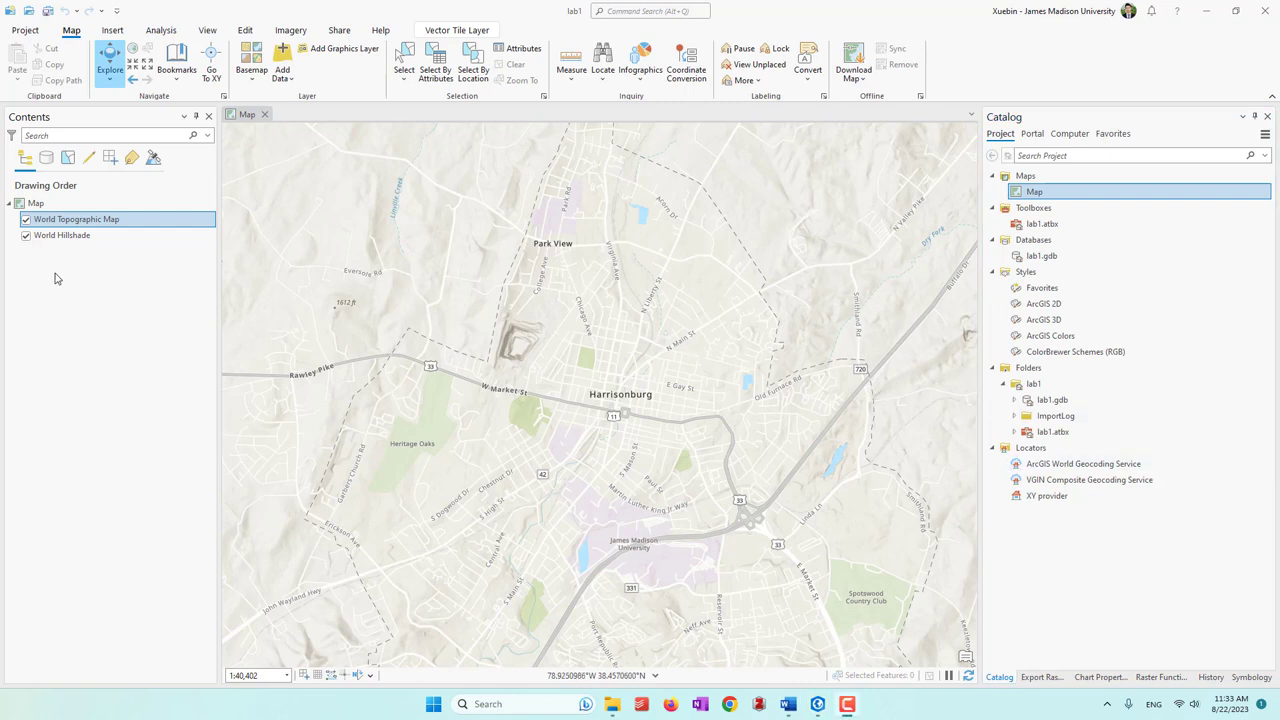
# Open the World Topographic Map layer's properties and examine the projected coordinate system in its source's spatial reference
pyautogui.click(63, 236)
pyautogui.click(72, 219)
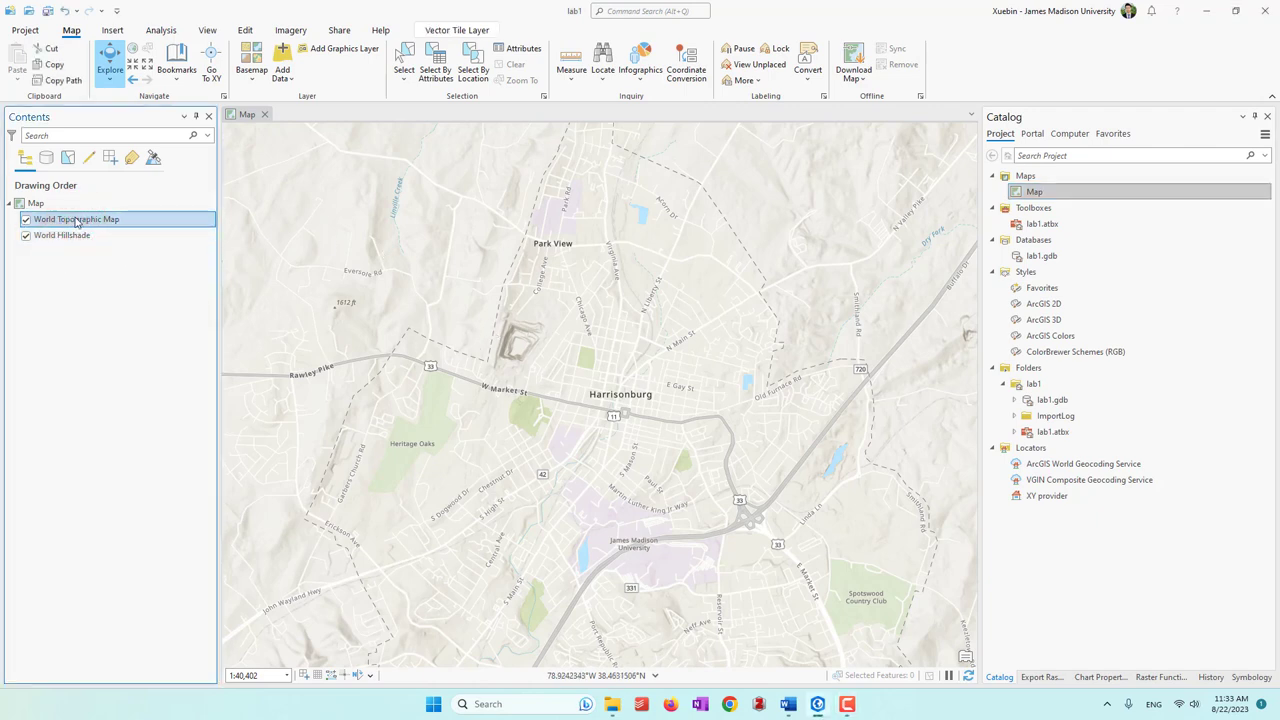
pyautogui.keyDown('ctrl'); pyautogui.click(48, 236); pyautogui.keyUp('ctrl')
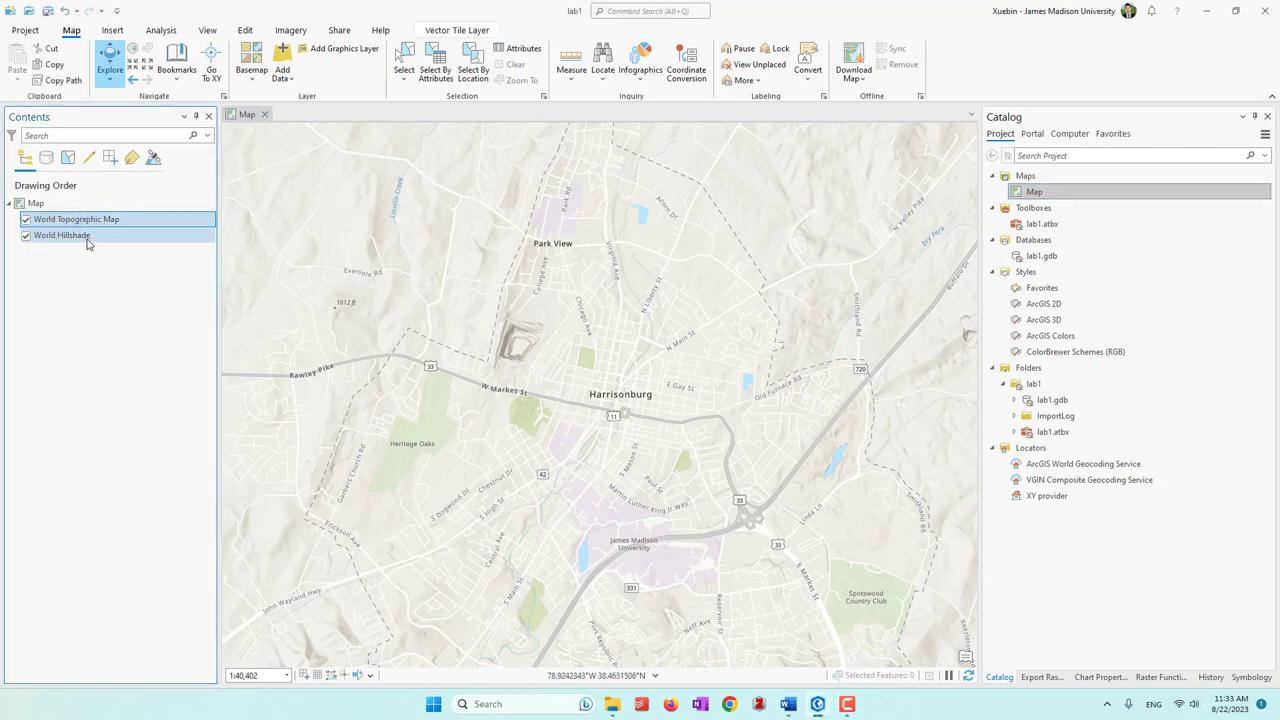
pyautogui.click(67, 226)
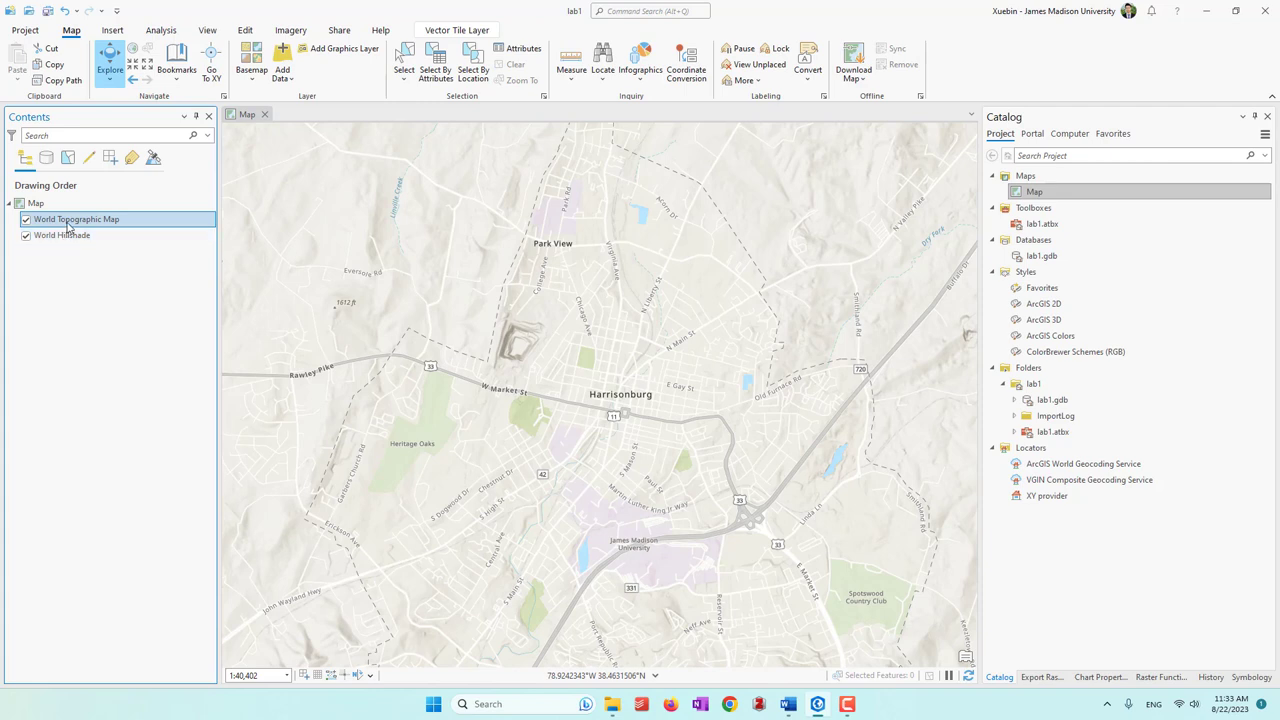
pyautogui.rightClick(67, 226)
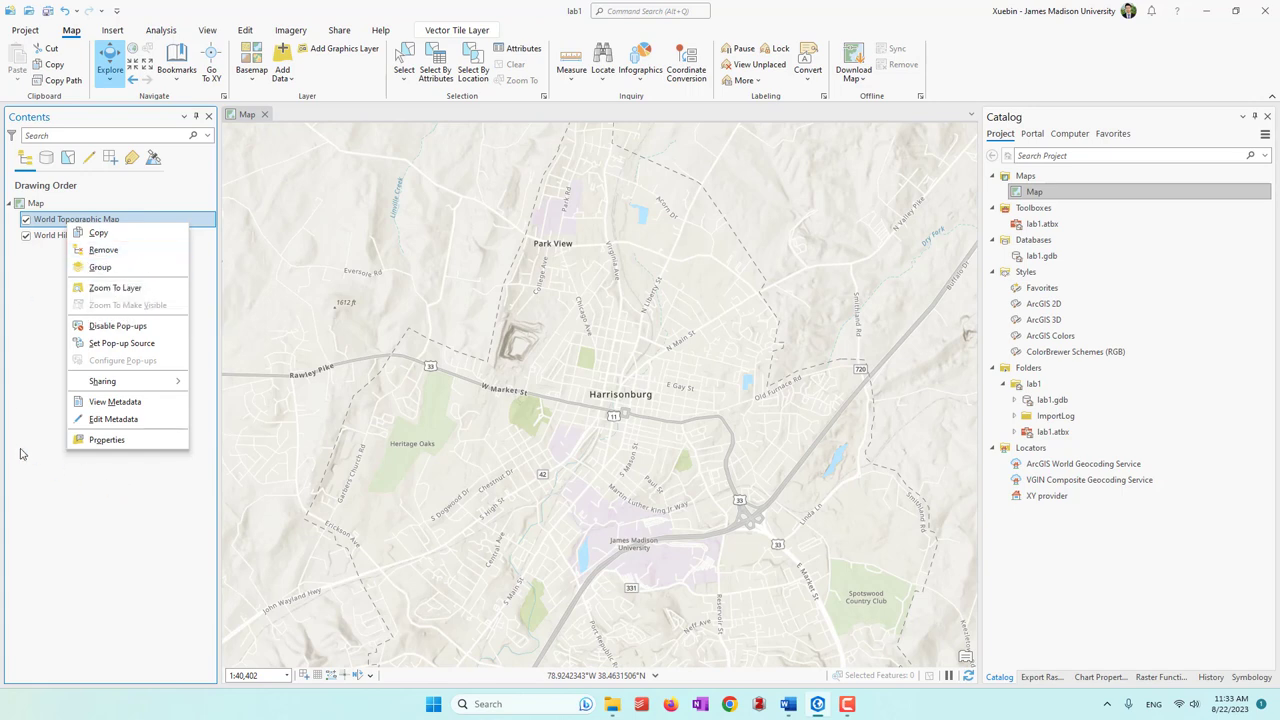
pyautogui.click(116, 444)
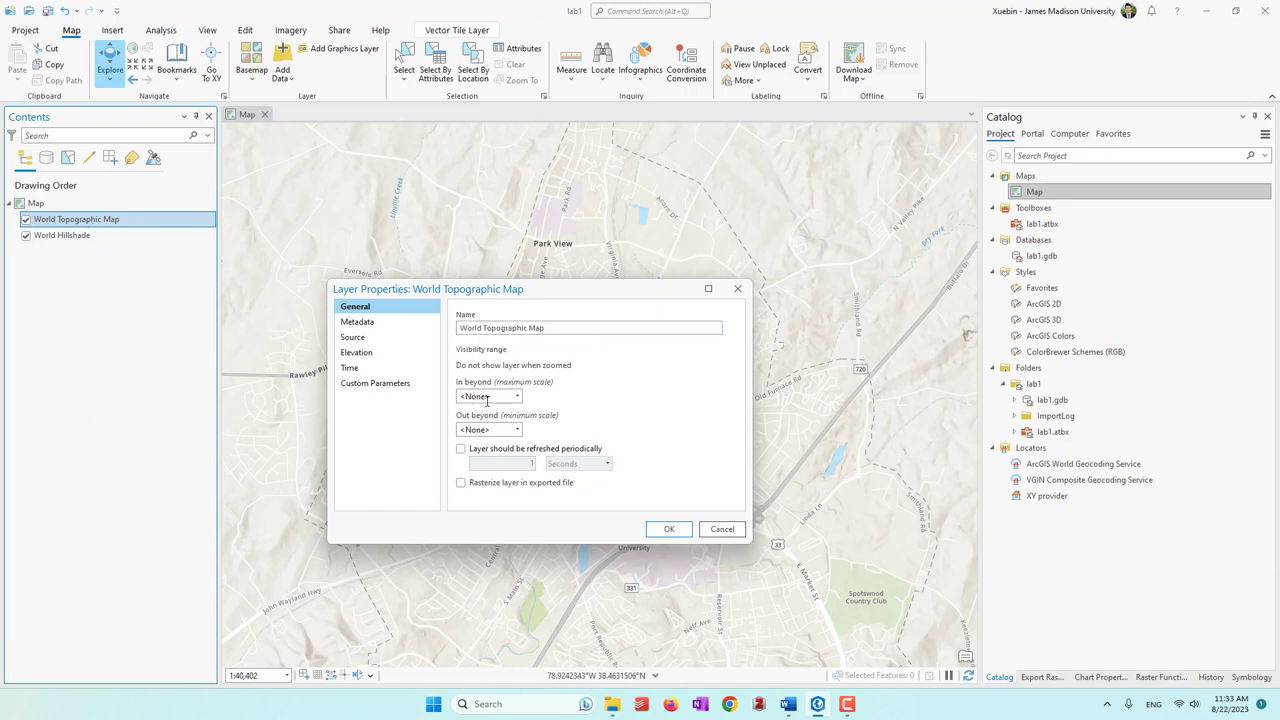
pyautogui.click(352, 339)
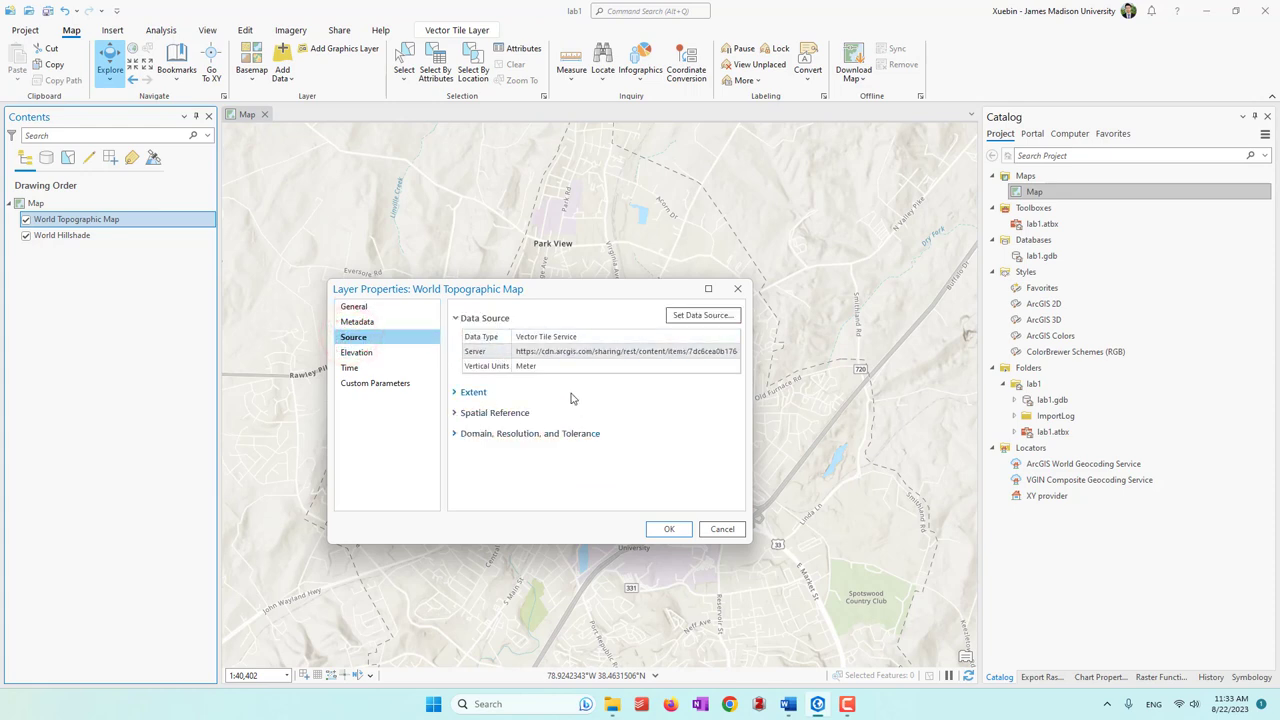
pyautogui.click(452, 412)
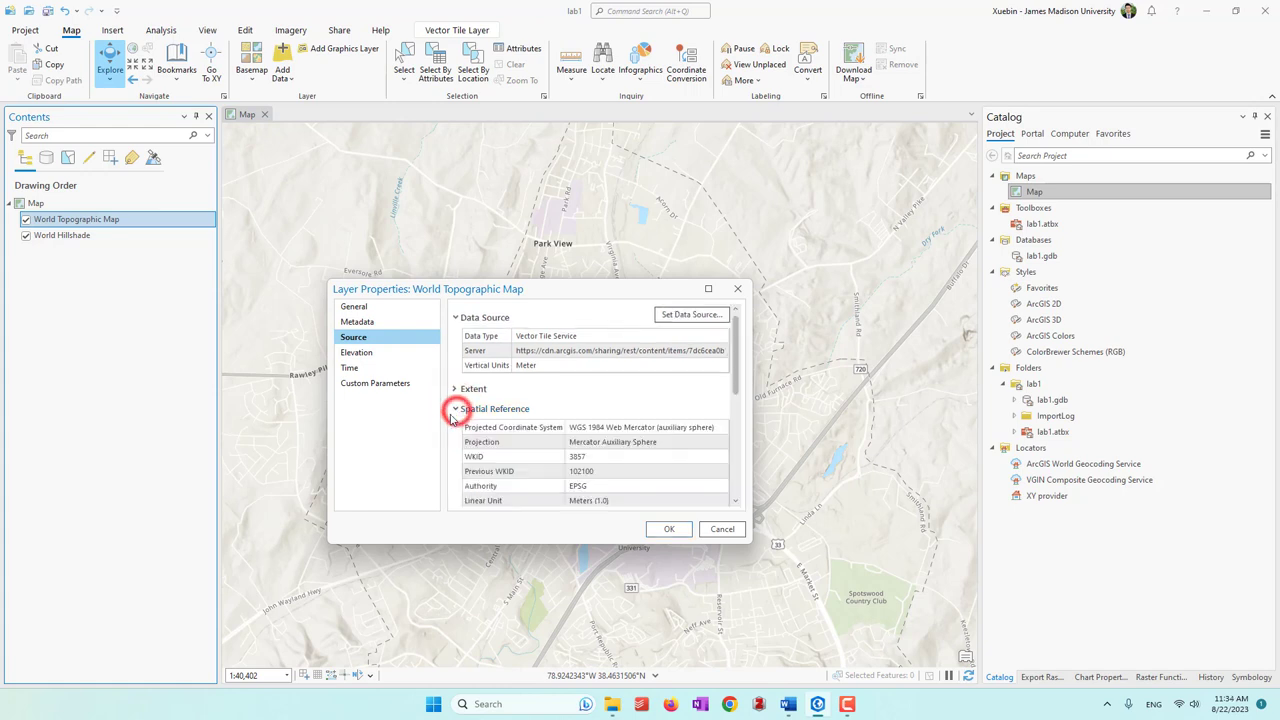
pyautogui.click(582, 425)
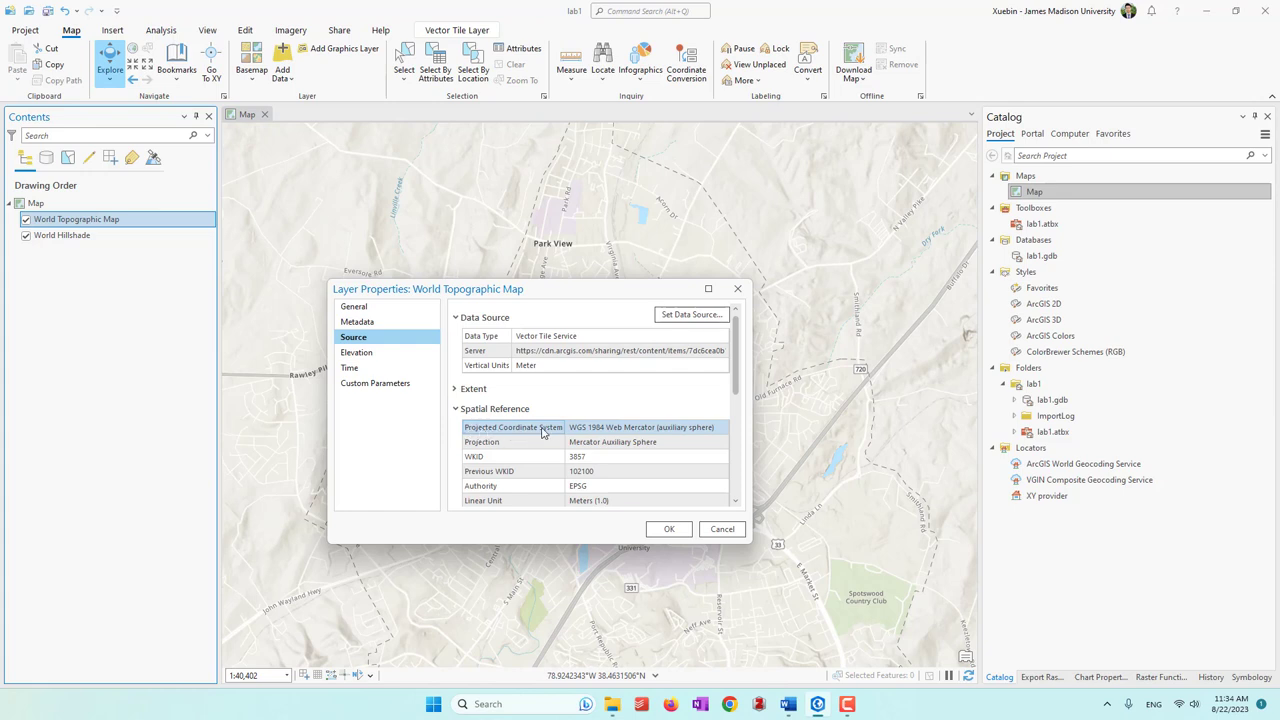
pyautogui.click(595, 427)
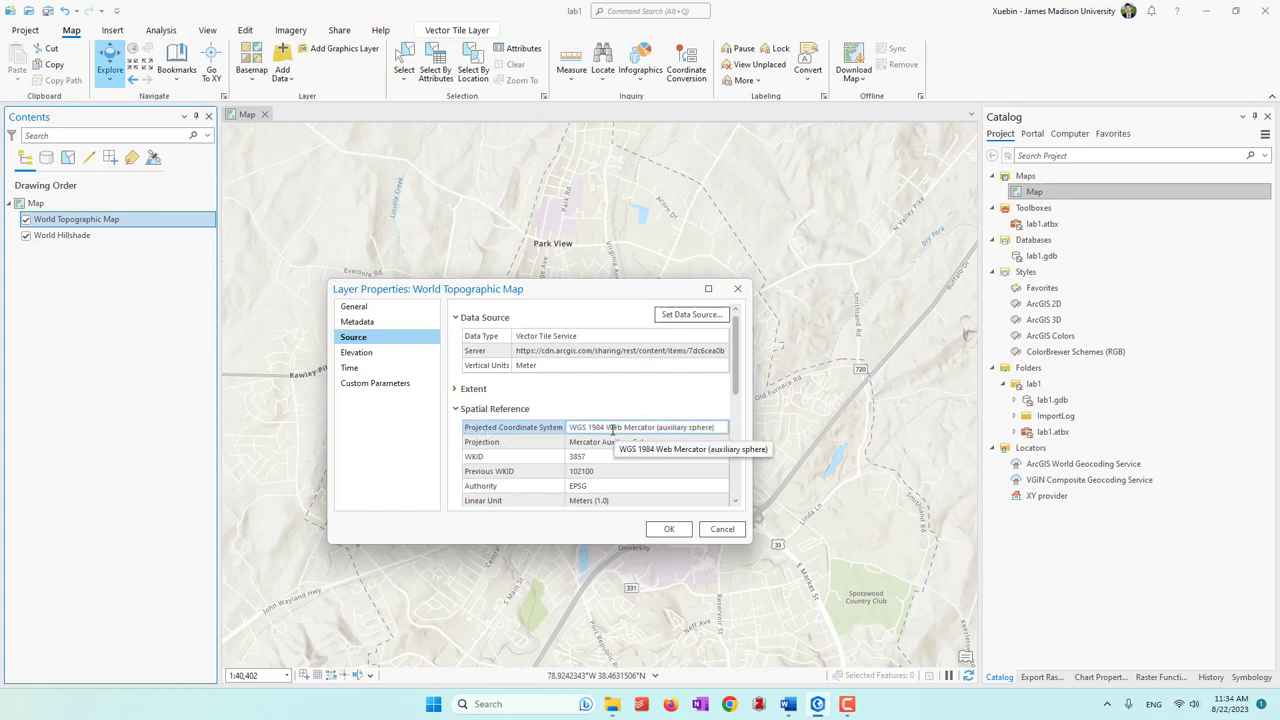
# Examine the geographic coordinate system and datum of World Topographic Map, and close its properties without changes
pyautogui.moveTo(737, 386); pyautogui.dragTo(737, 490)
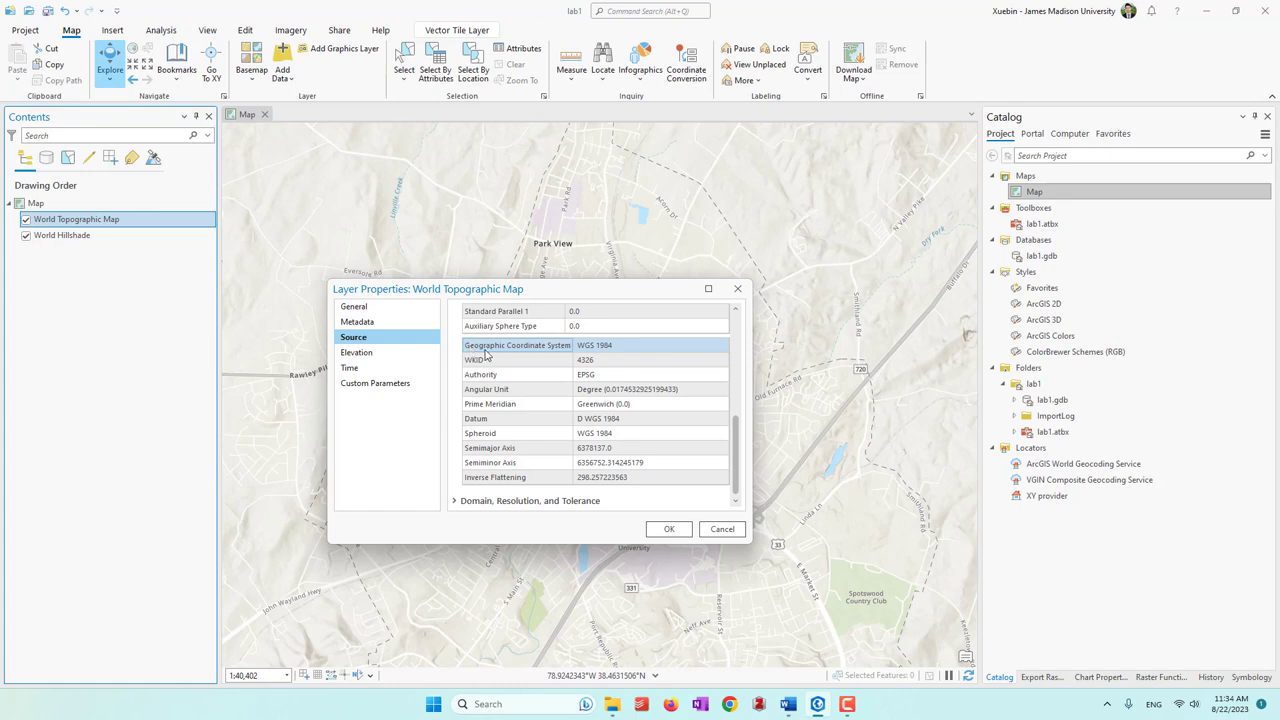
pyautogui.click(629, 346)
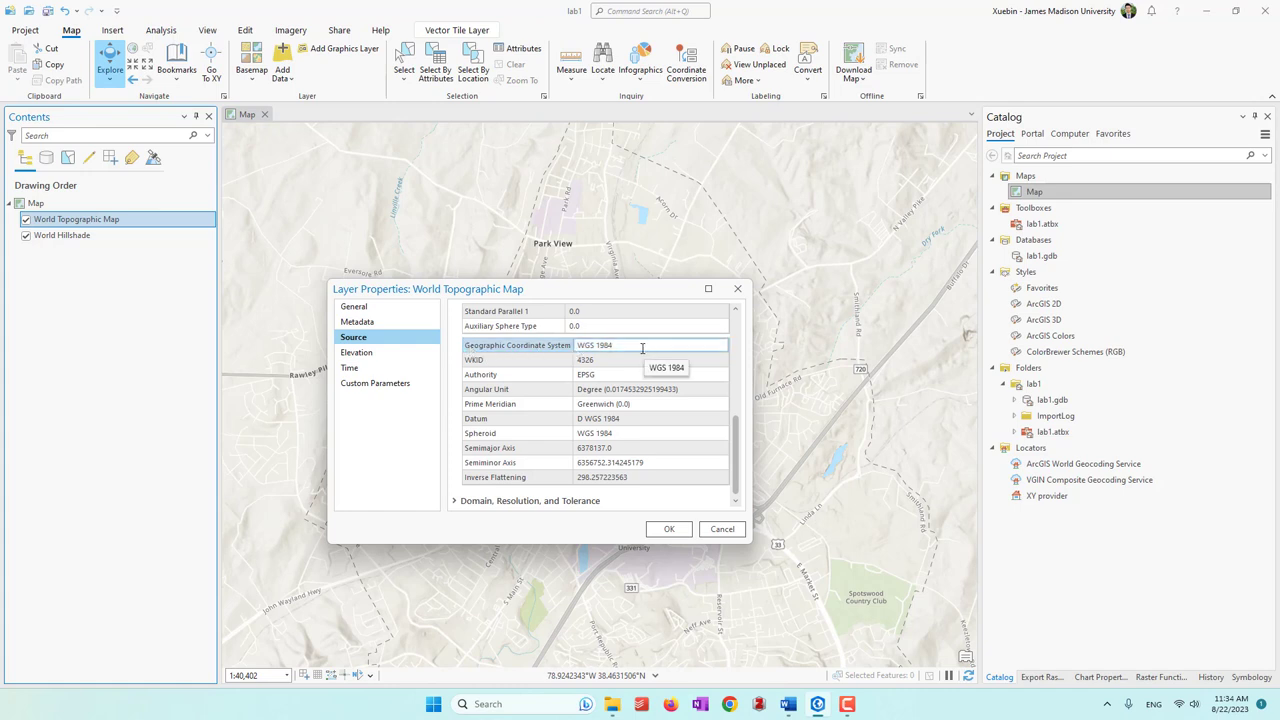
pyautogui.scroll(5, 643, 400)
pyautogui.scroll(-3, 643, 400)
pyautogui.scroll(-5, 643, 400)
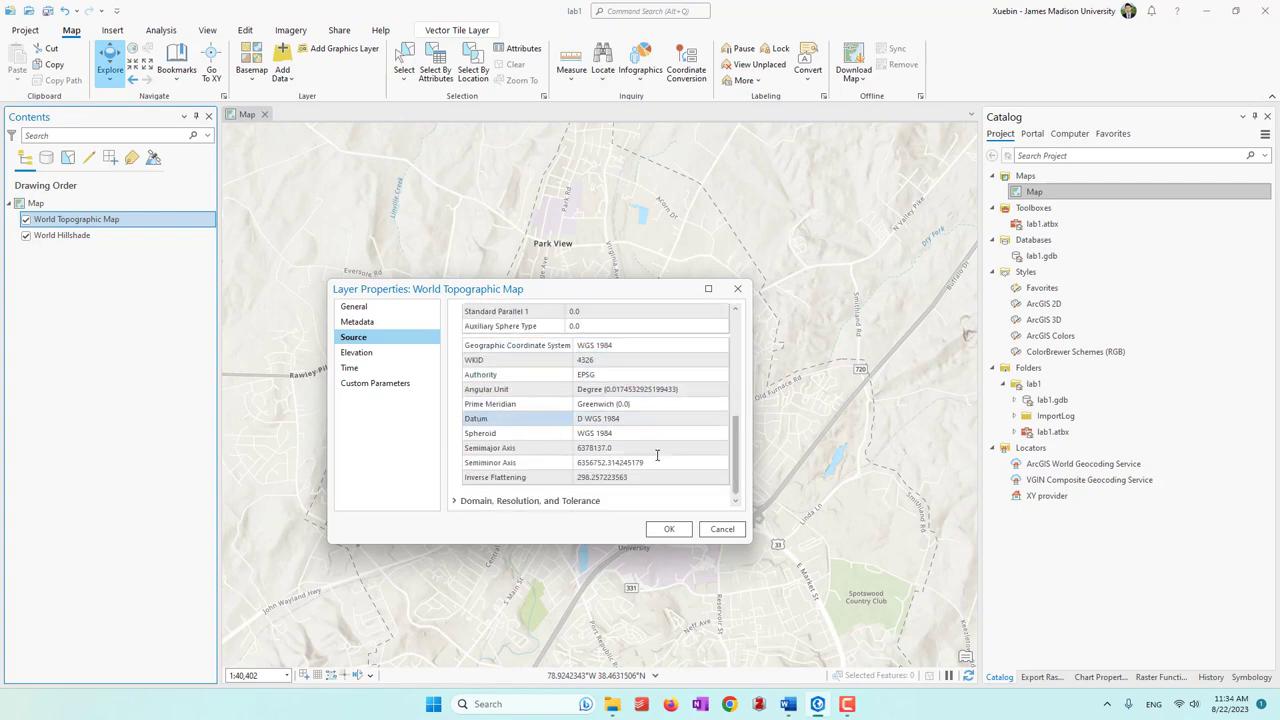
pyautogui.click(722, 529)
# Examine the World Hillshade layer's source and its metadata, including tags, summary, description and credits, and close the properties
pyautogui.rightClick(52, 237)
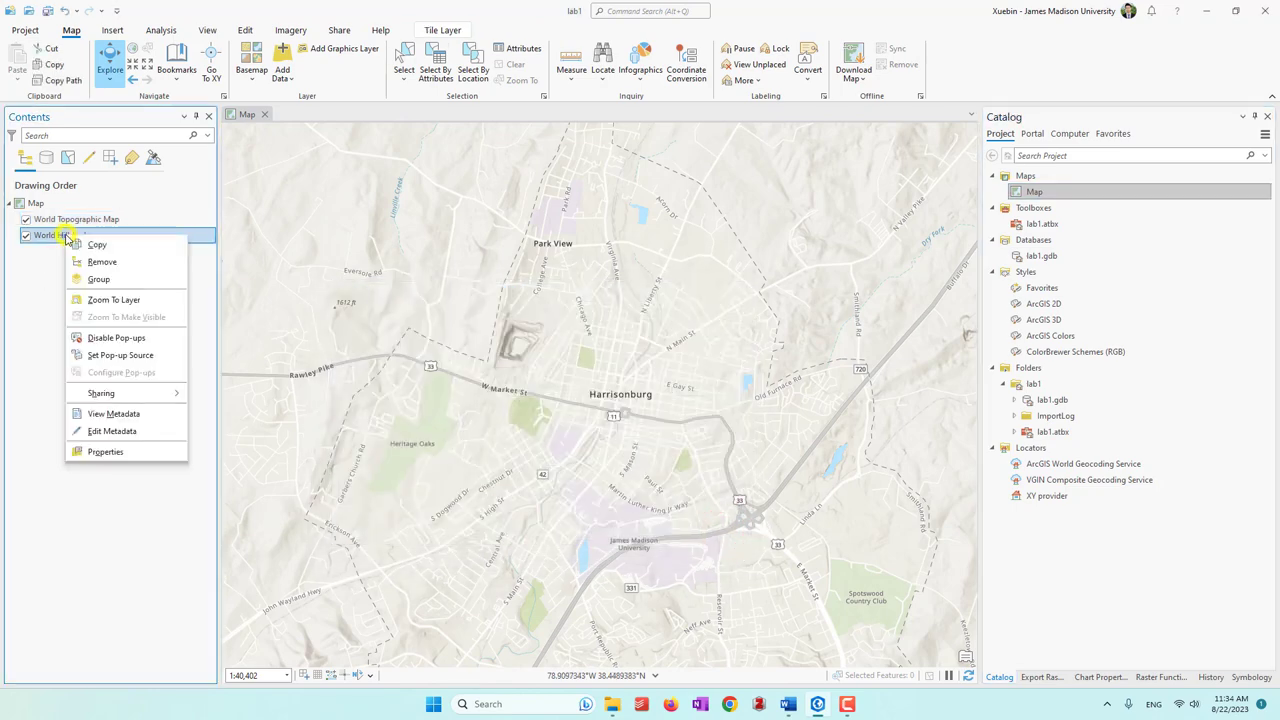
pyautogui.click(106, 452)
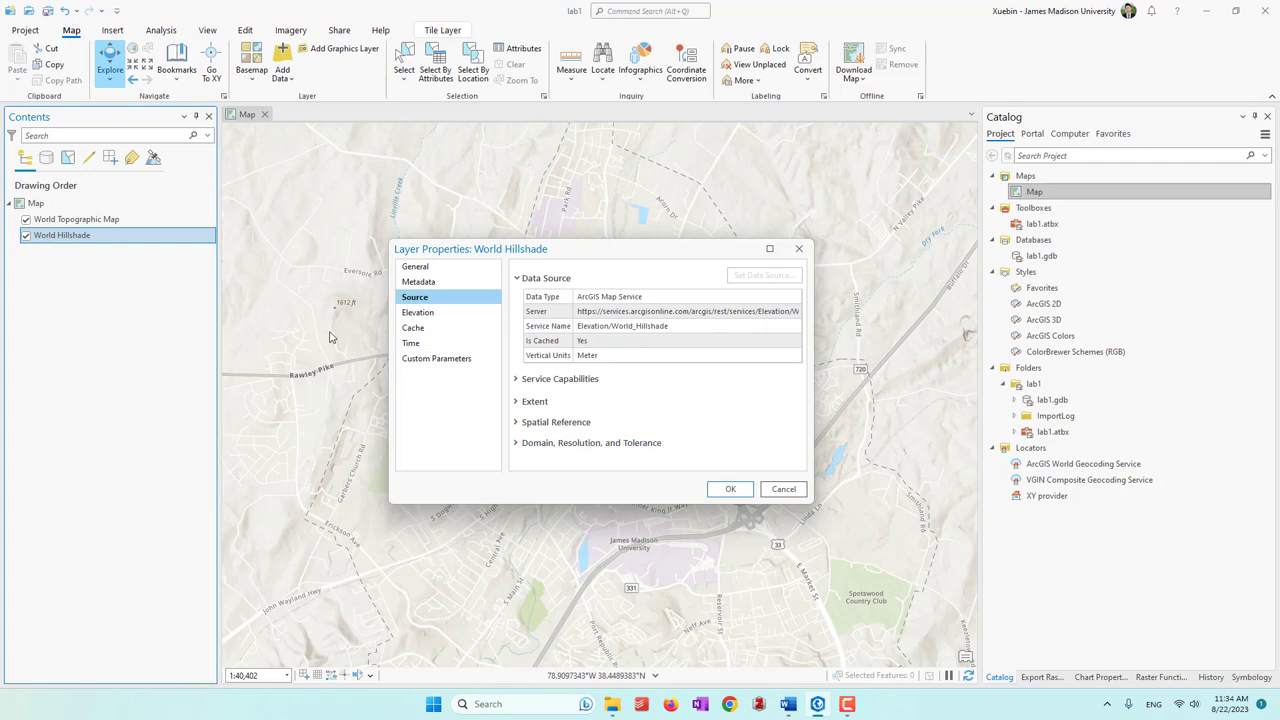
pyautogui.click(410, 284)
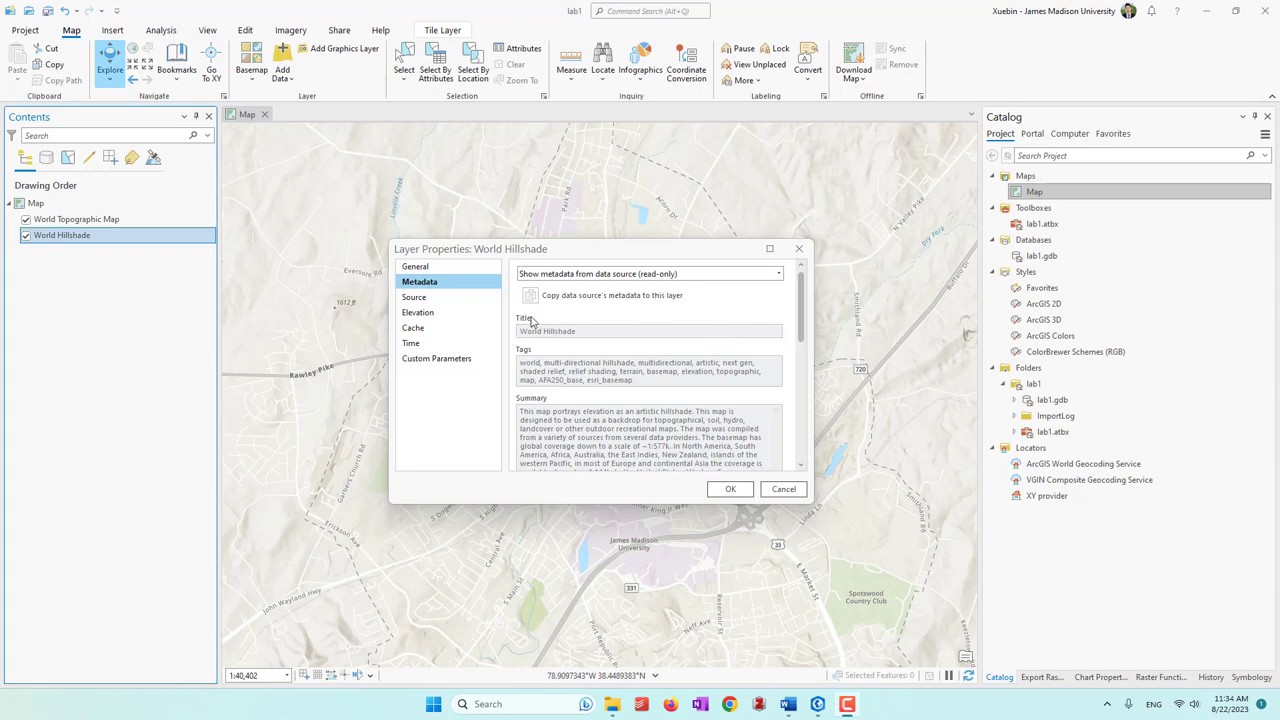
pyautogui.click(655, 380)
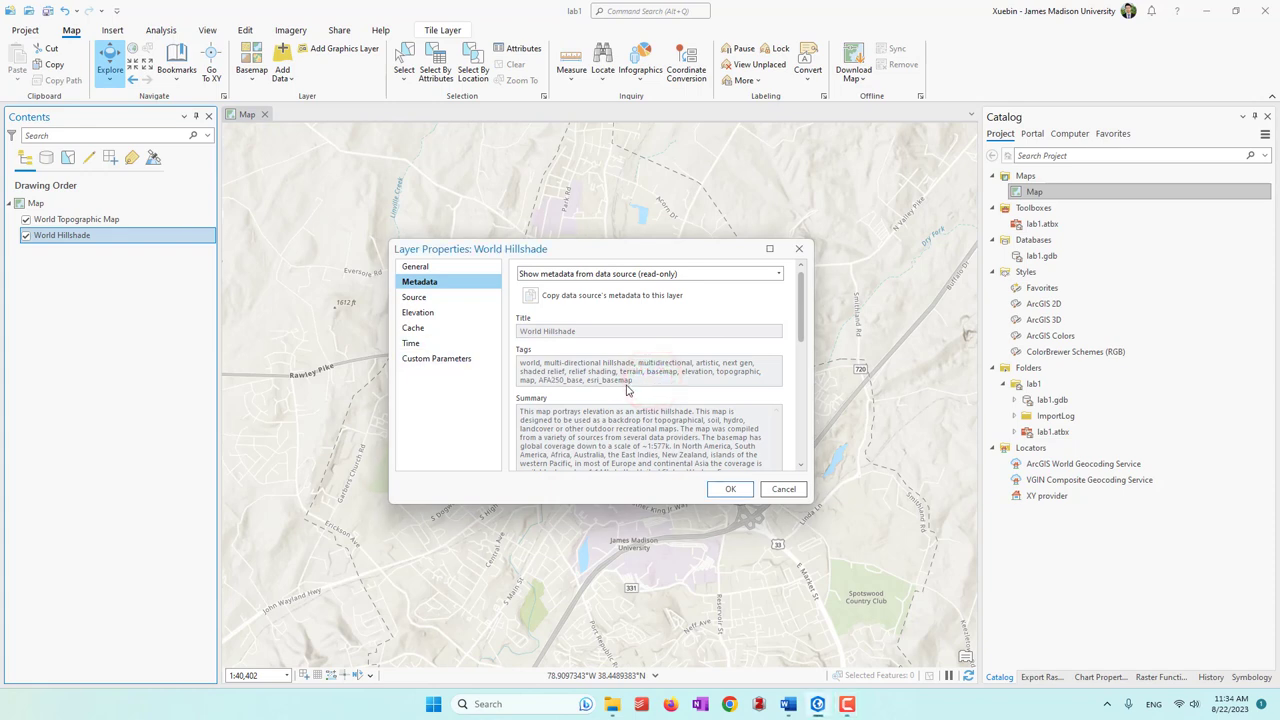
pyautogui.click(800, 335)
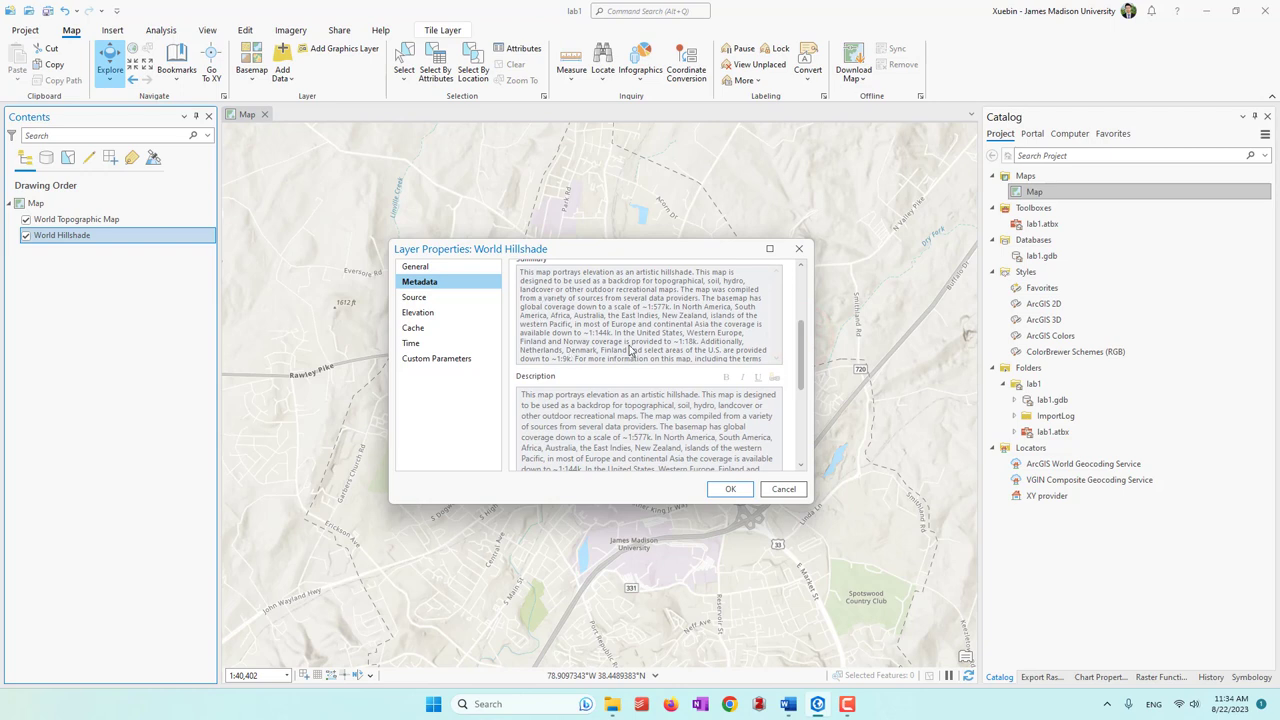
pyautogui.click(801, 372)
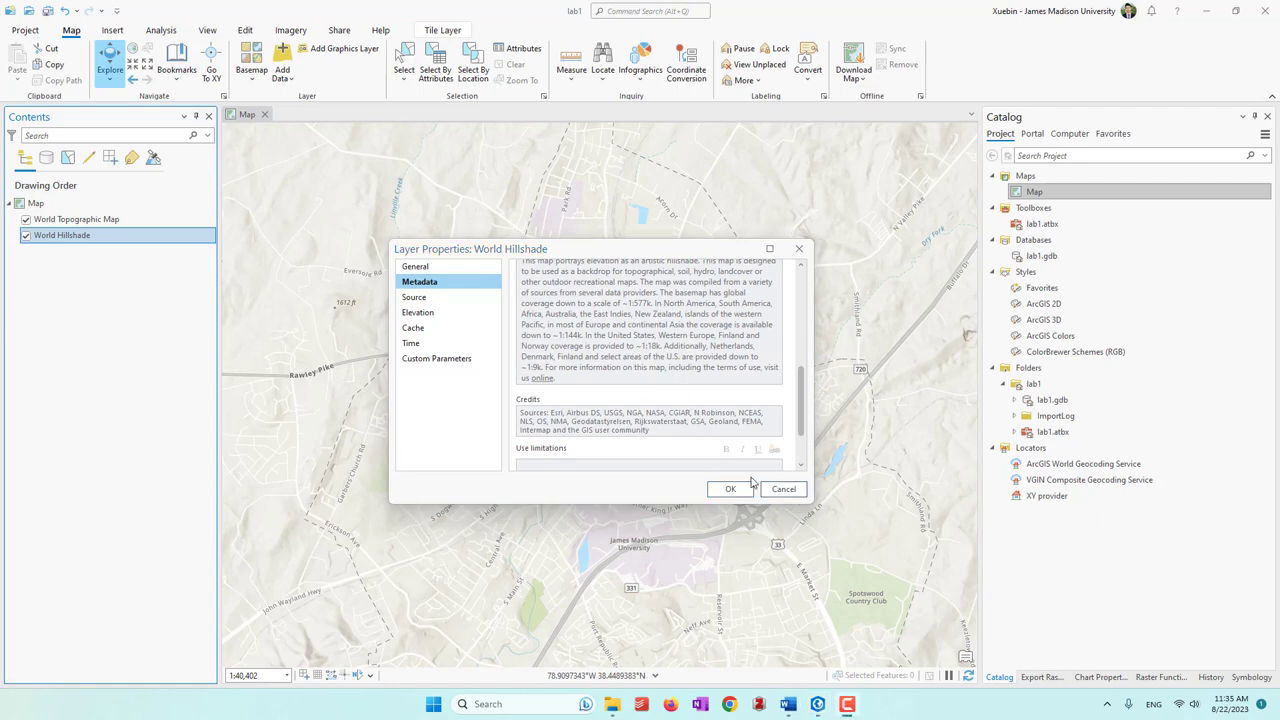
pyautogui.click(779, 489)
pyautogui.click(89, 403)
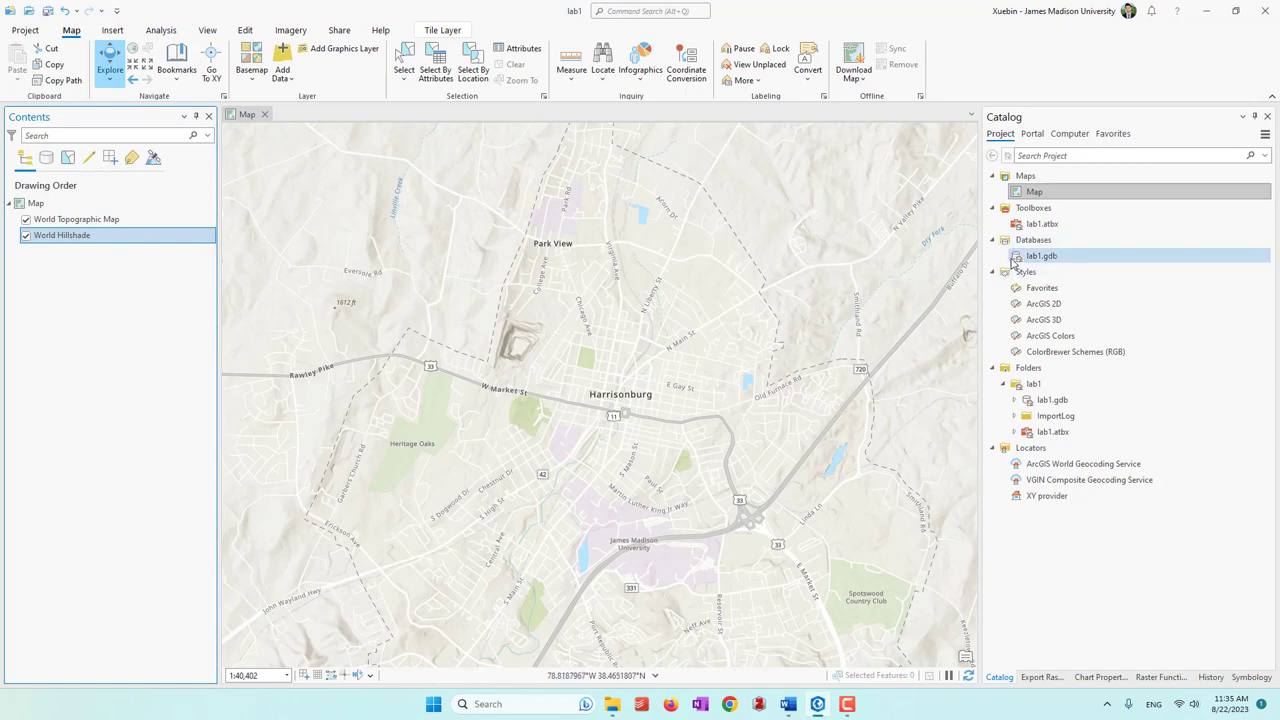
# Filter the portal's Living Atlas content to the Administrative category under Boundaries
pyautogui.click(1040, 137)
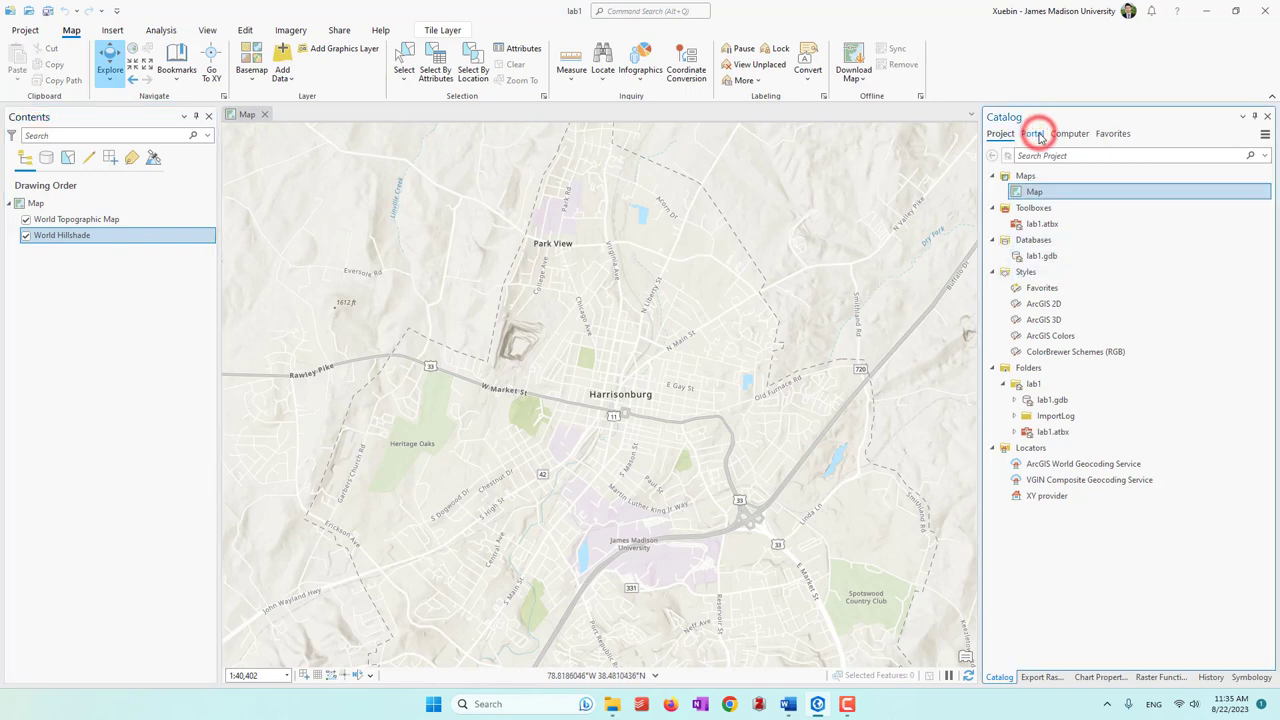
pyautogui.click(1033, 136)
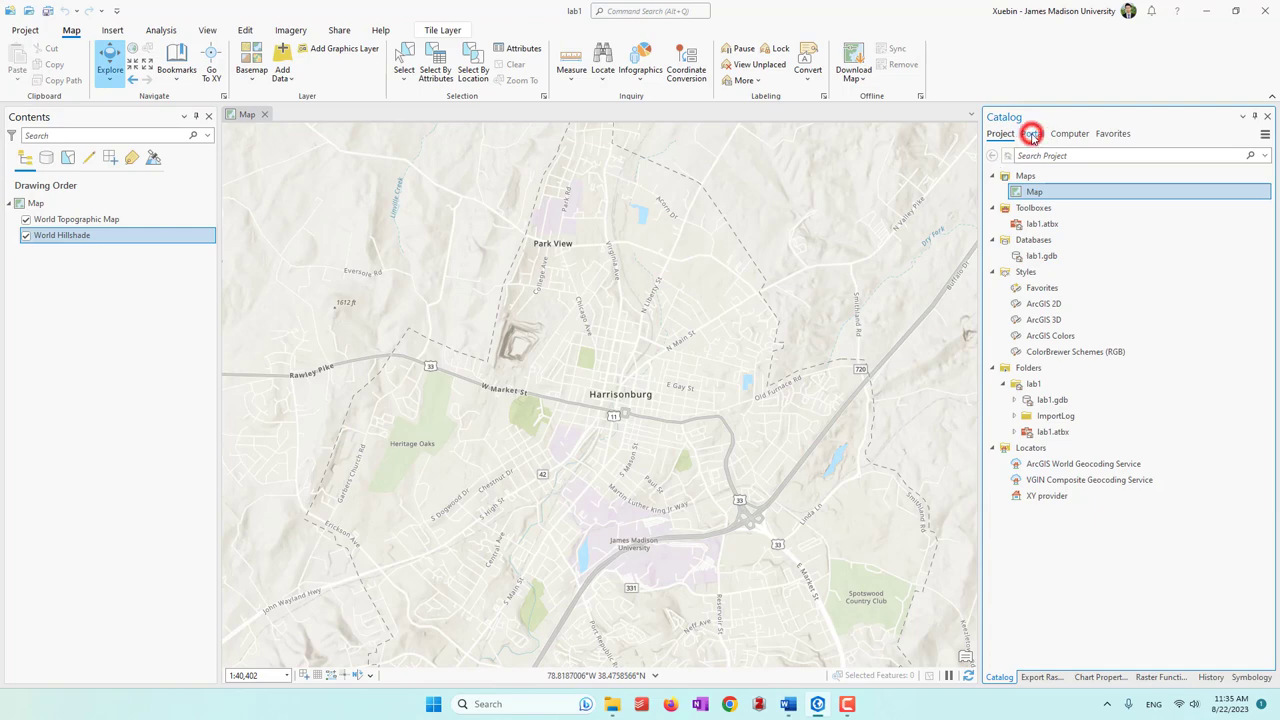
pyautogui.click(1112, 158)
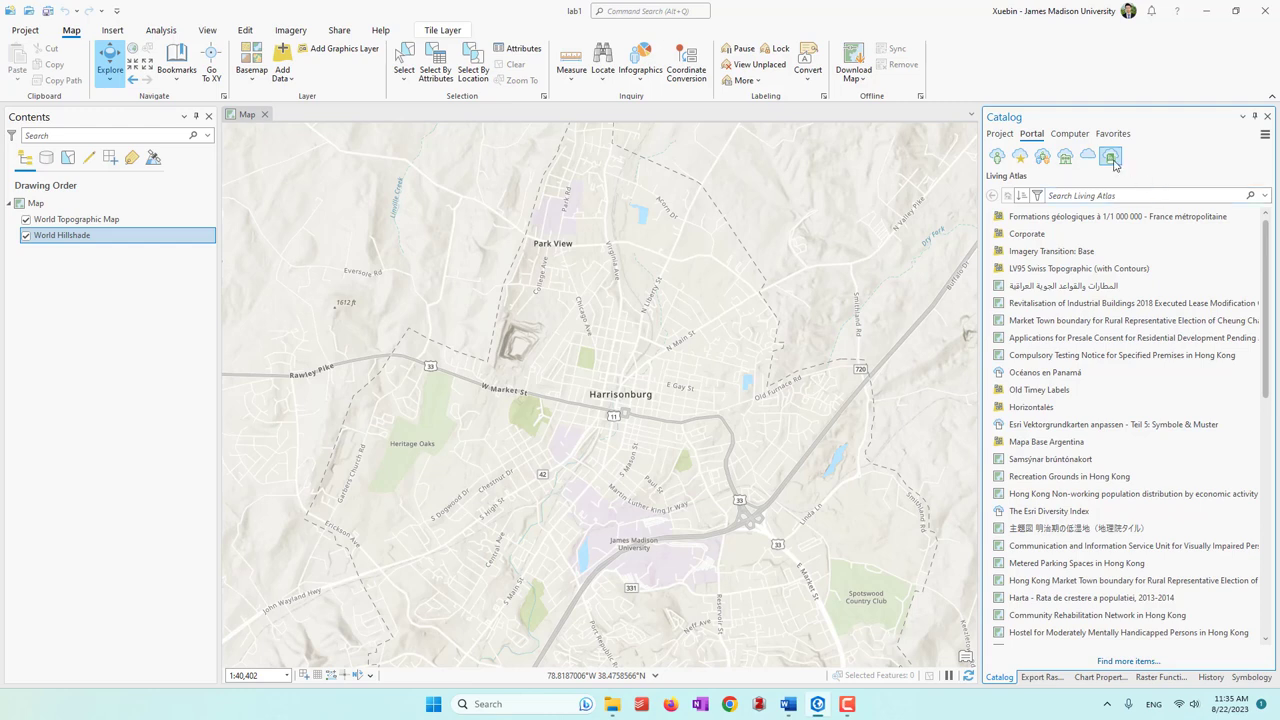
pyautogui.click(1036, 196)
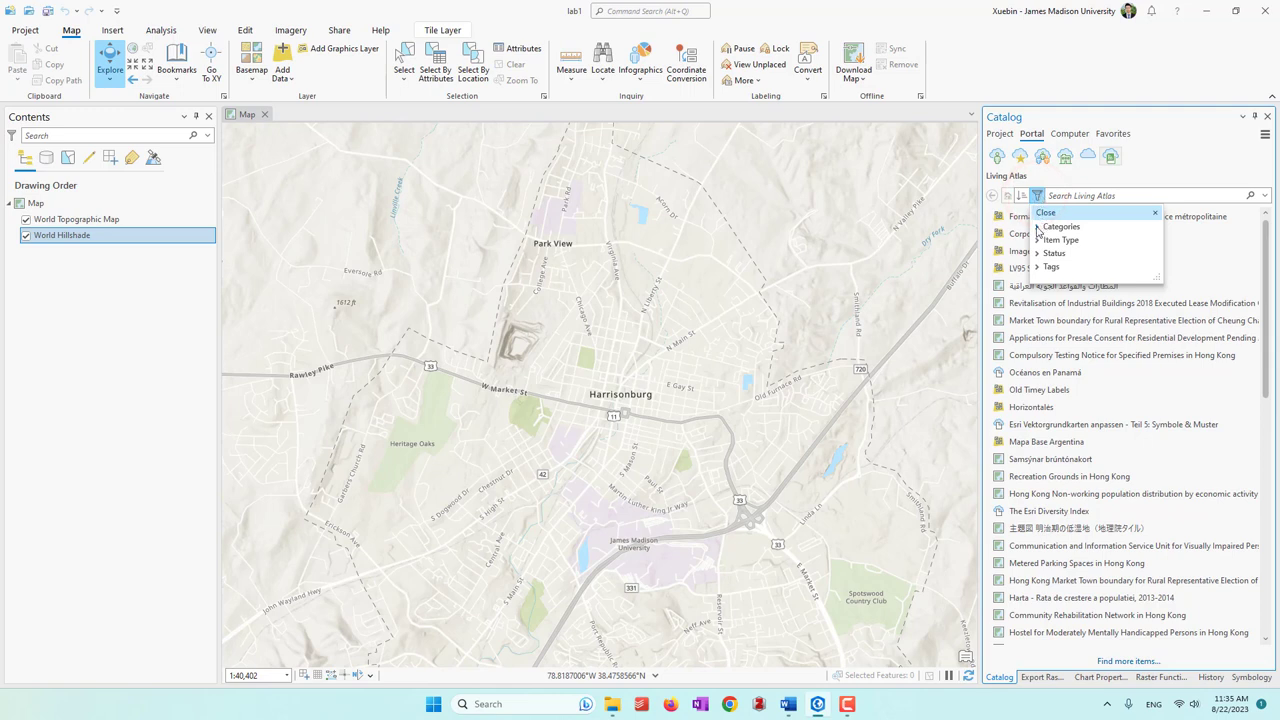
pyautogui.click(1037, 227)
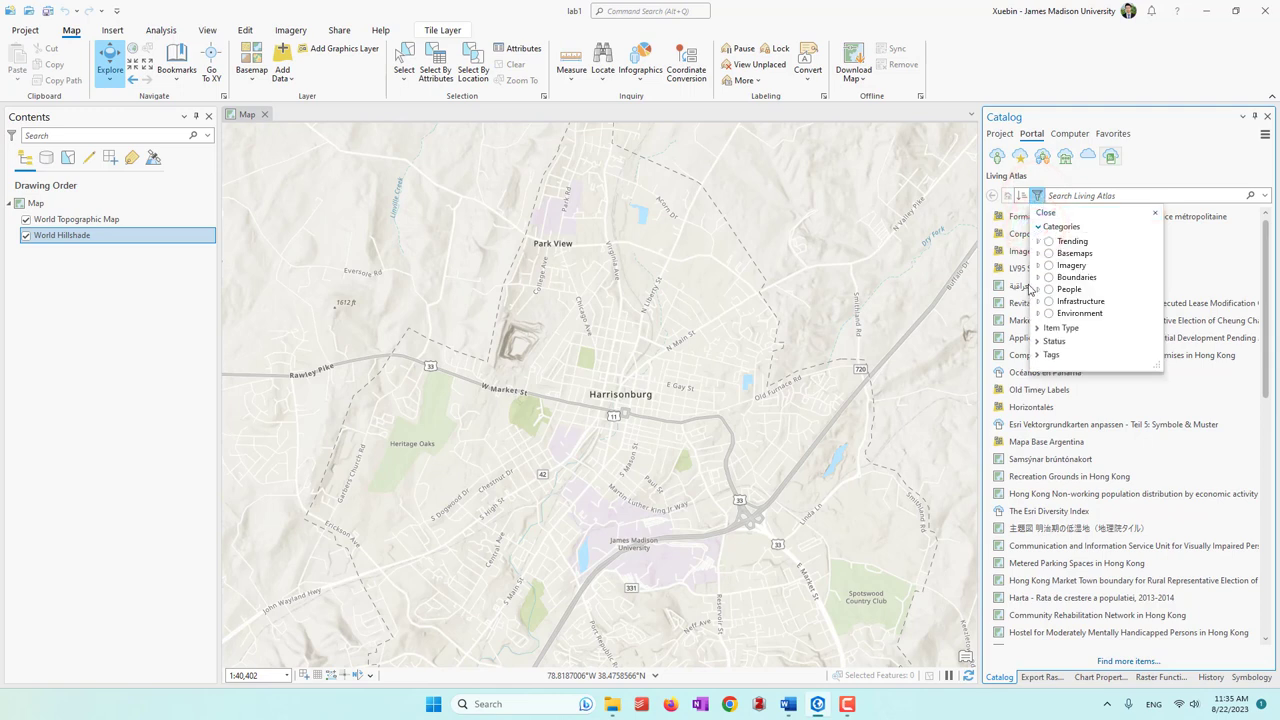
pyautogui.click(1037, 277)
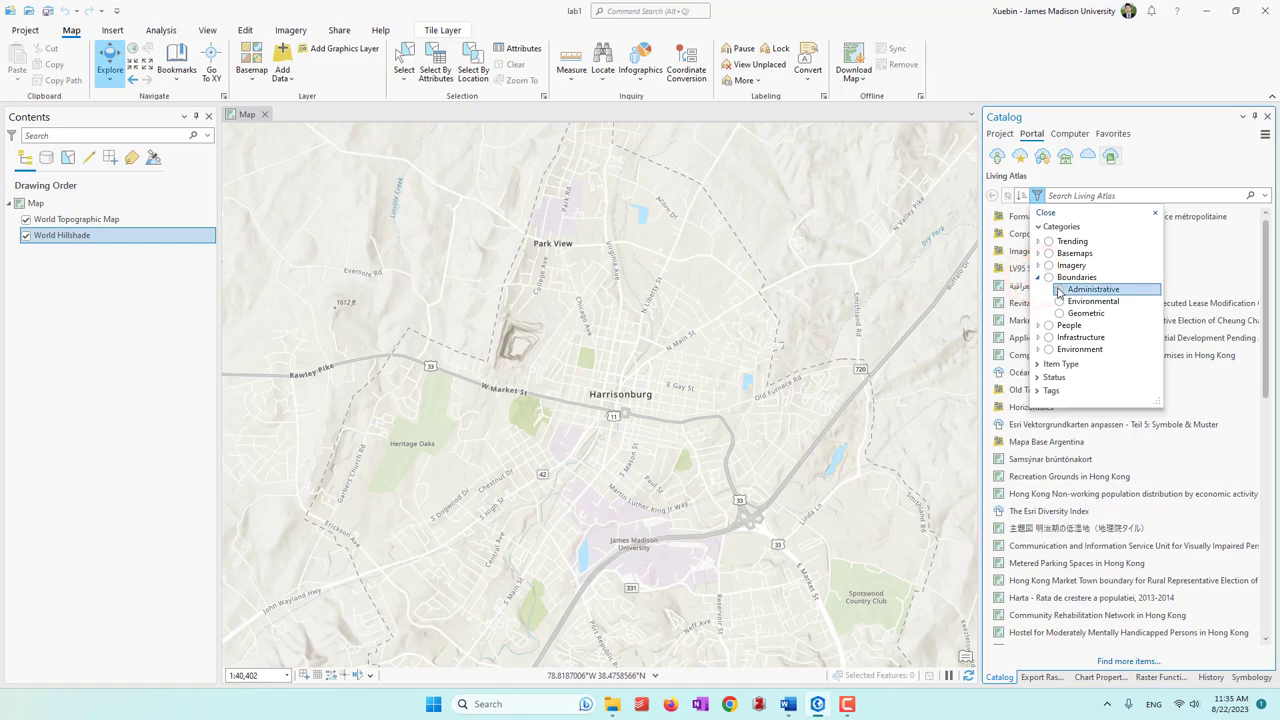
pyautogui.click(1059, 289)
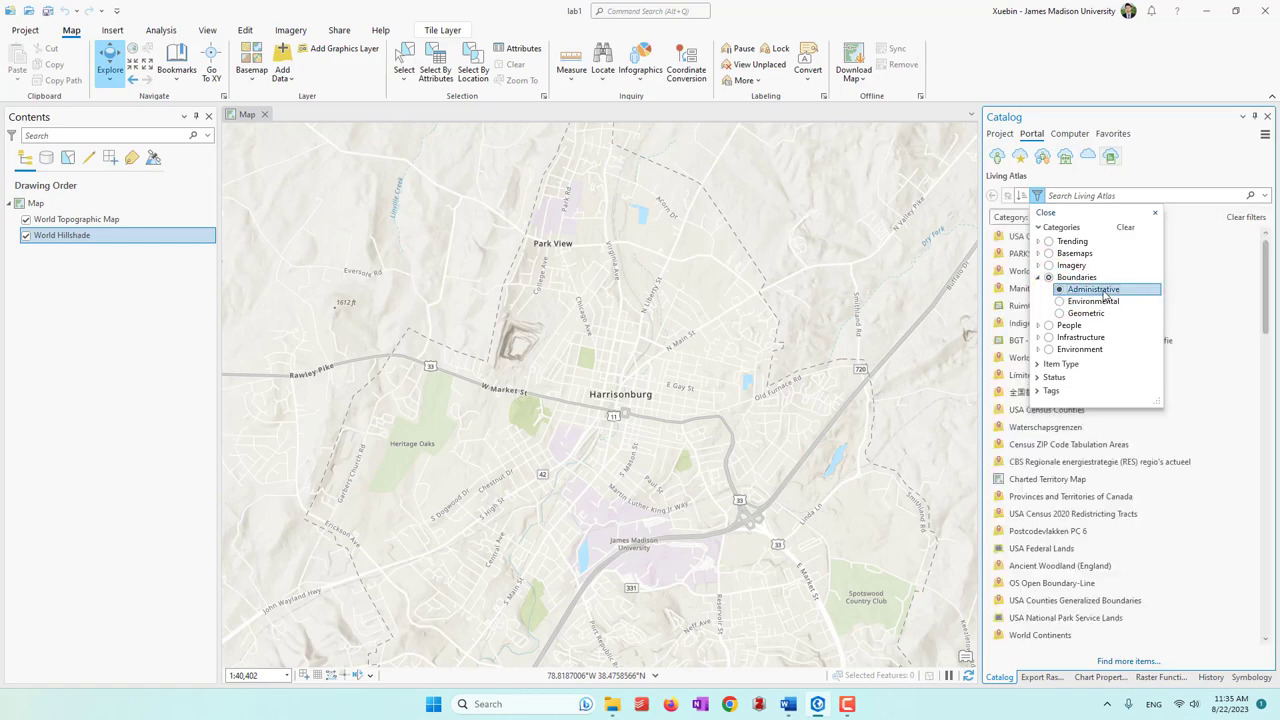
pyautogui.click(1168, 178)
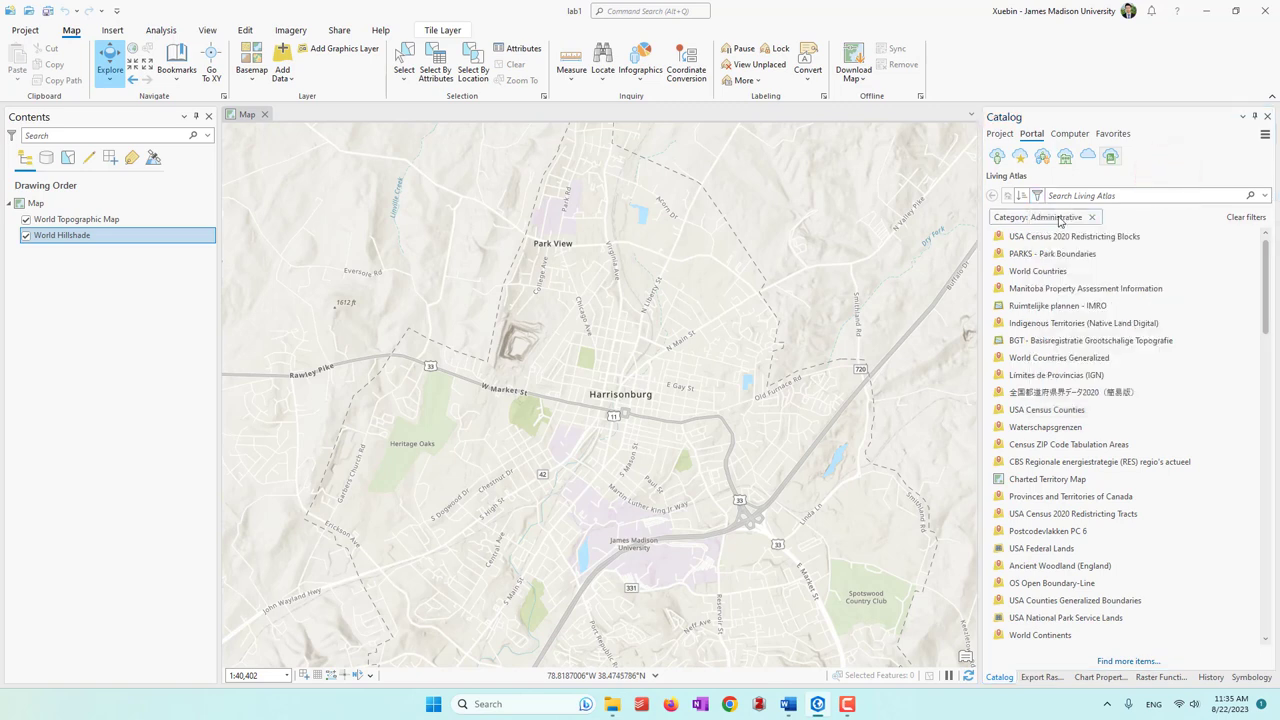
# Search the filtered Living Atlas content for "usa counties"
pyautogui.click(1118, 195)
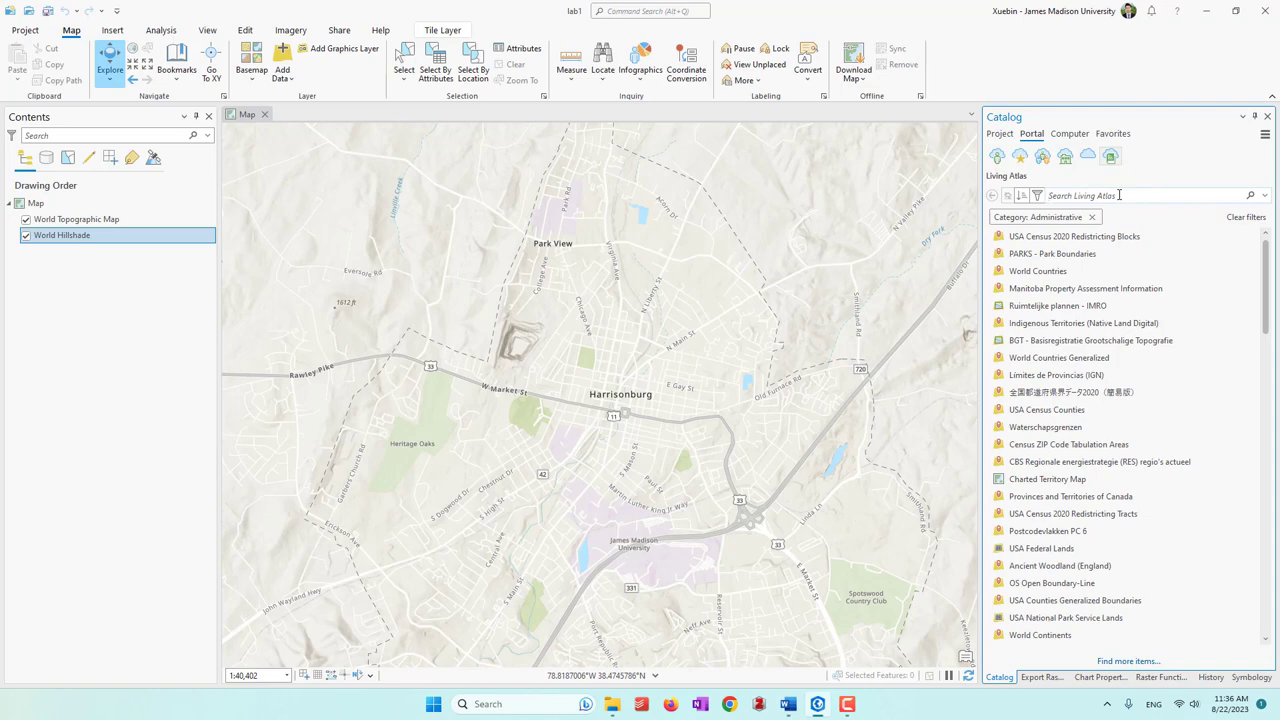
pyautogui.write('usa')
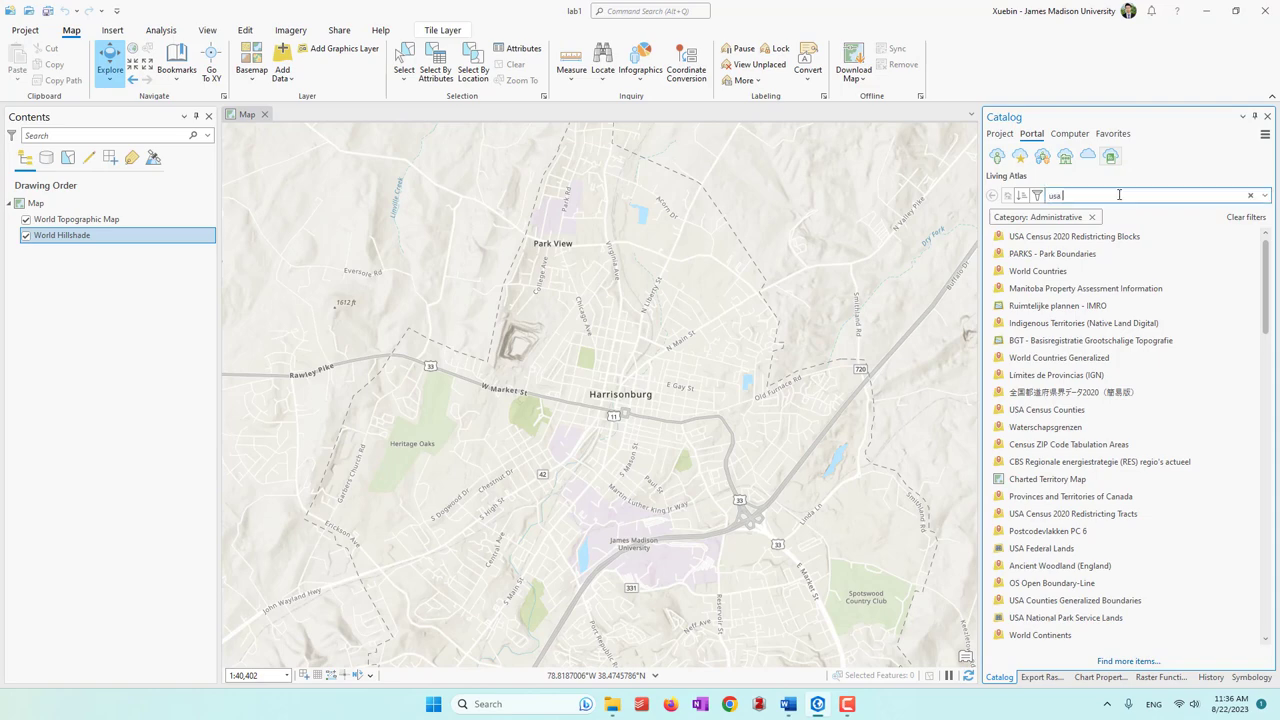
pyautogui.write(' counties')
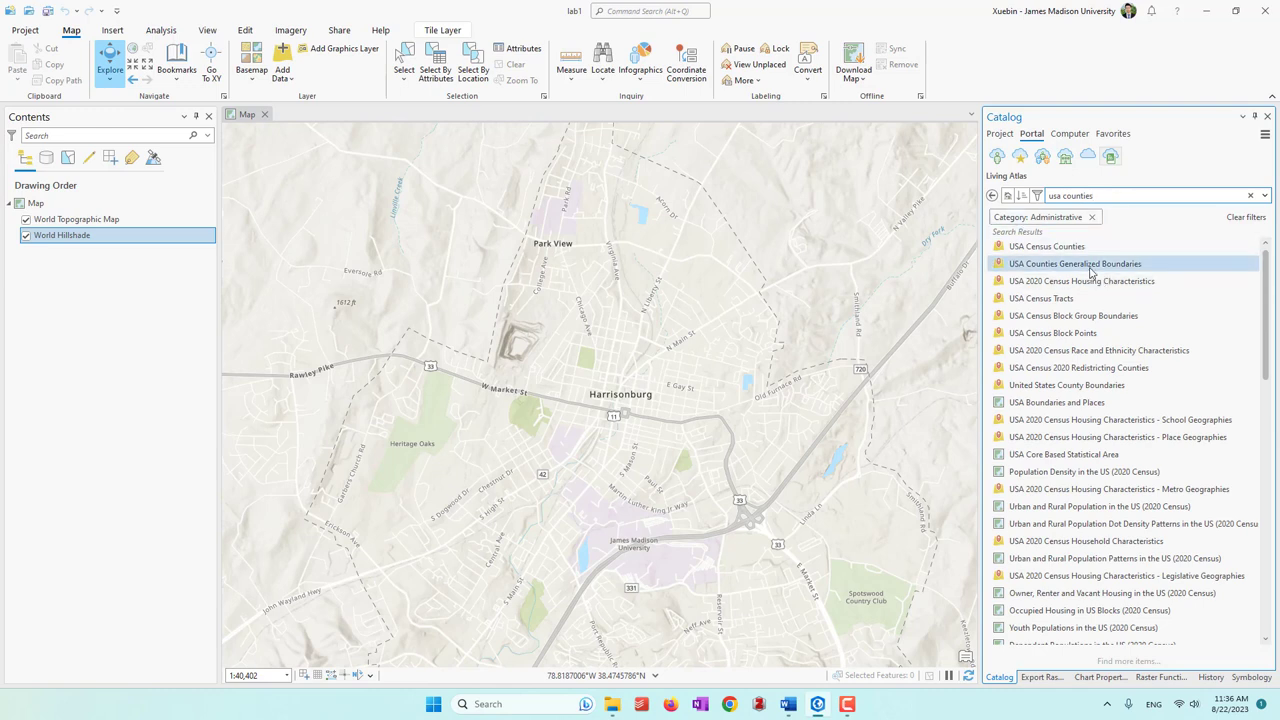
# Open the USA Counties Generalized Boundaries item page in the browser, review its description and details, and return to ArcGIS Pro
pyautogui.moveTo(1085, 267)
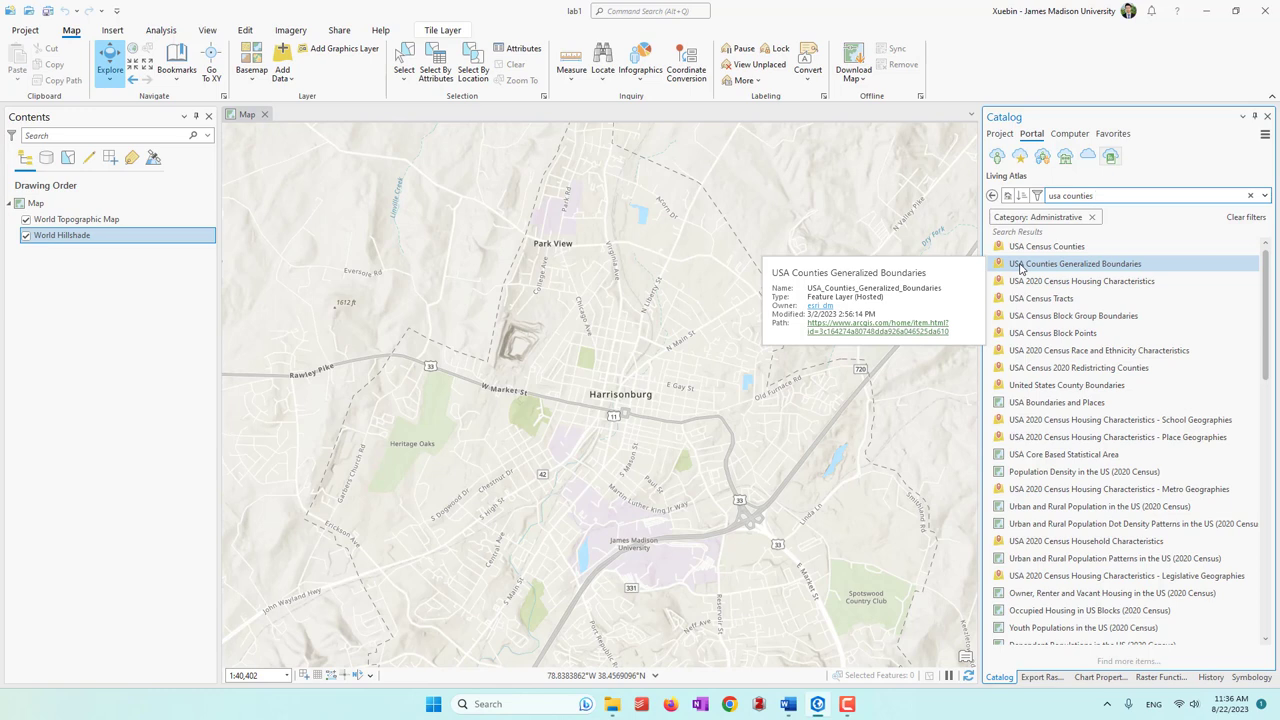
pyautogui.click(870, 334)
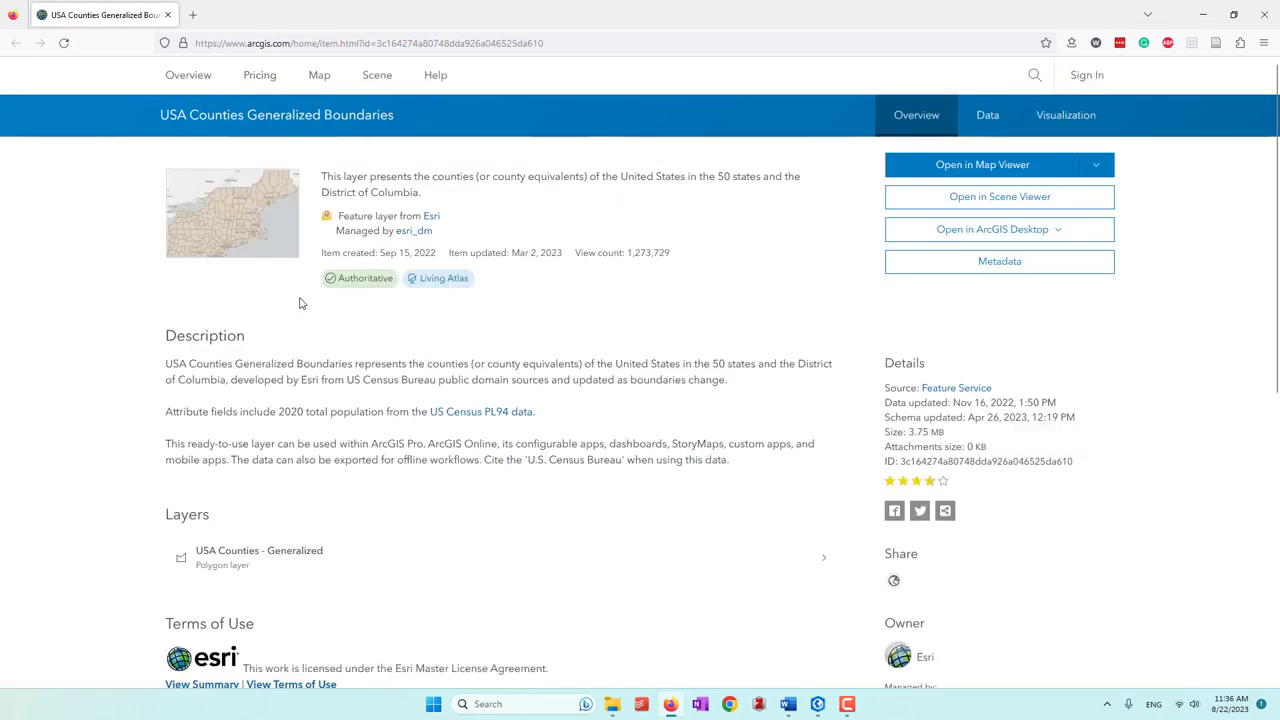
pyautogui.moveTo(362, 280)
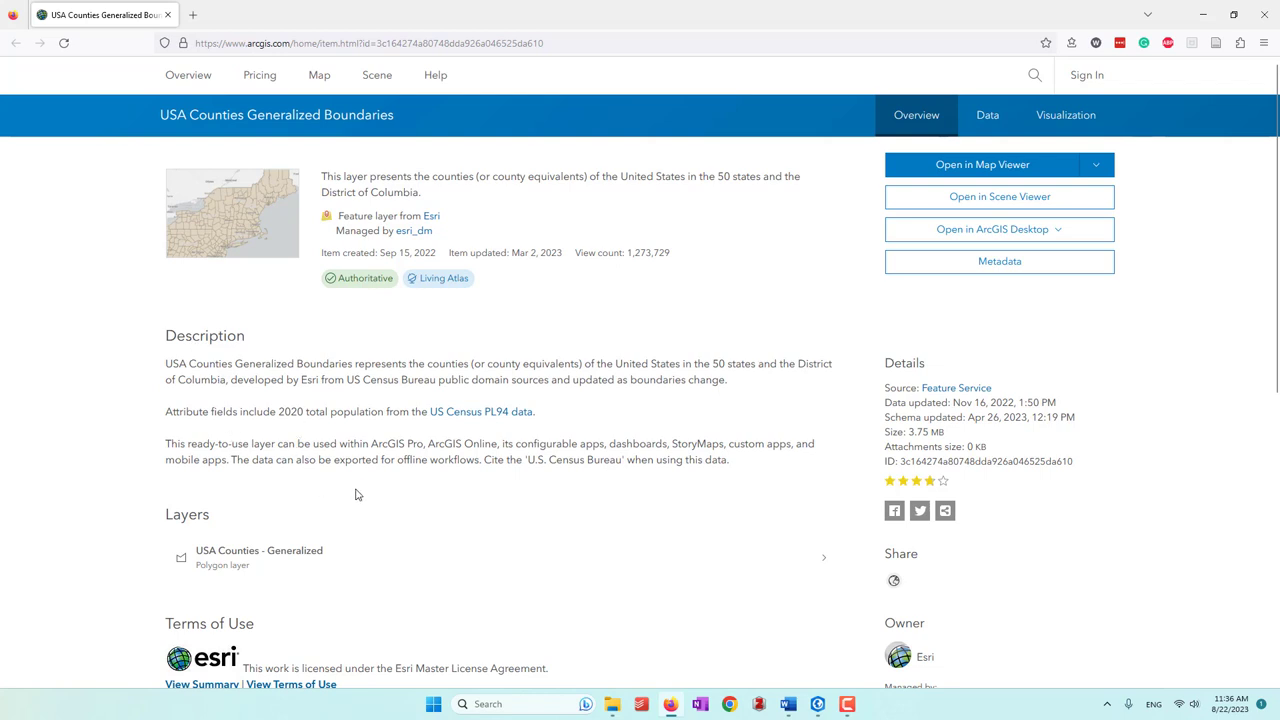
pyautogui.scroll(-4, 585, 538)
pyautogui.scroll(4, 577, 535)
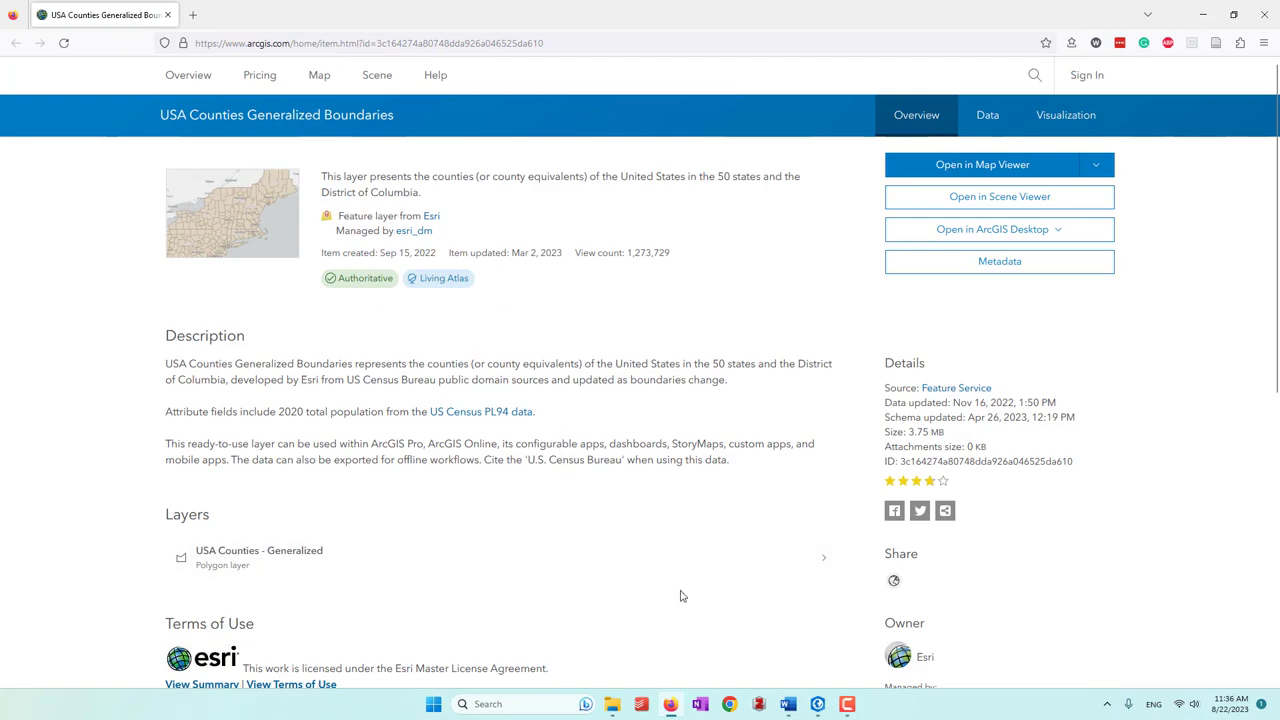
pyautogui.click(816, 708)
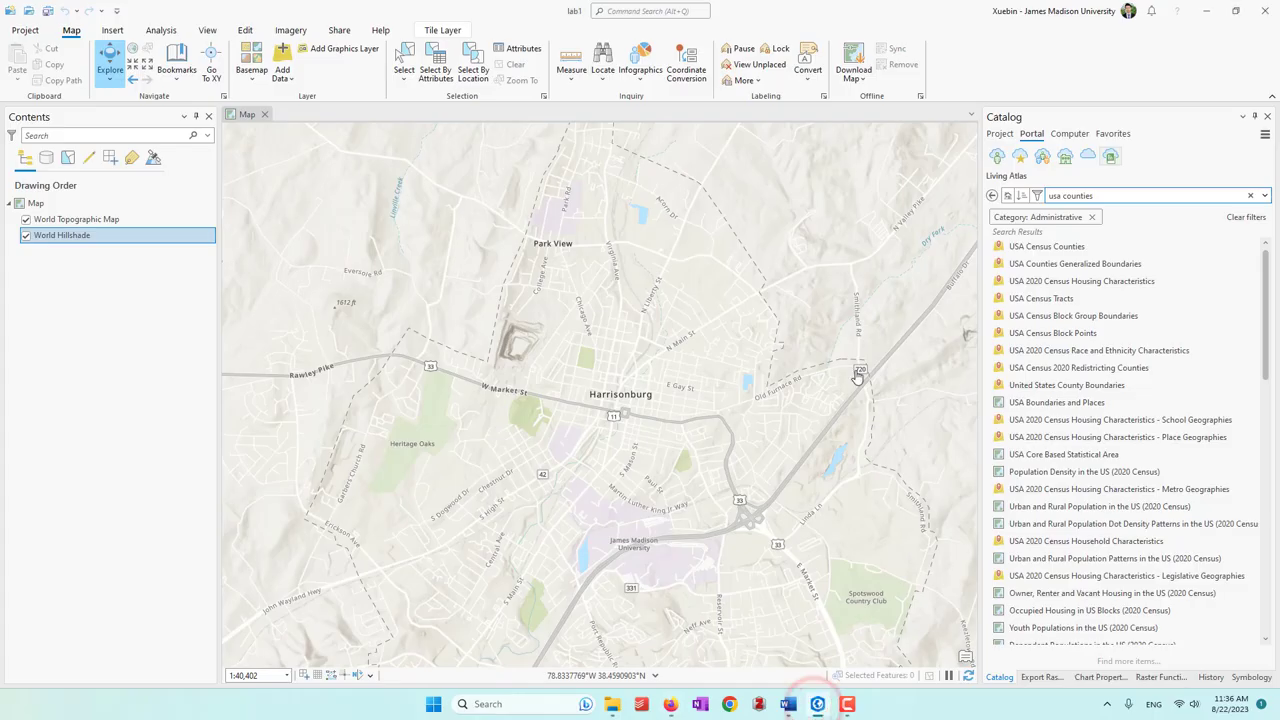
# Add the USA Counties Generalized Boundaries layer from the Living Atlas search results to the map
pyautogui.moveTo(1076, 267)
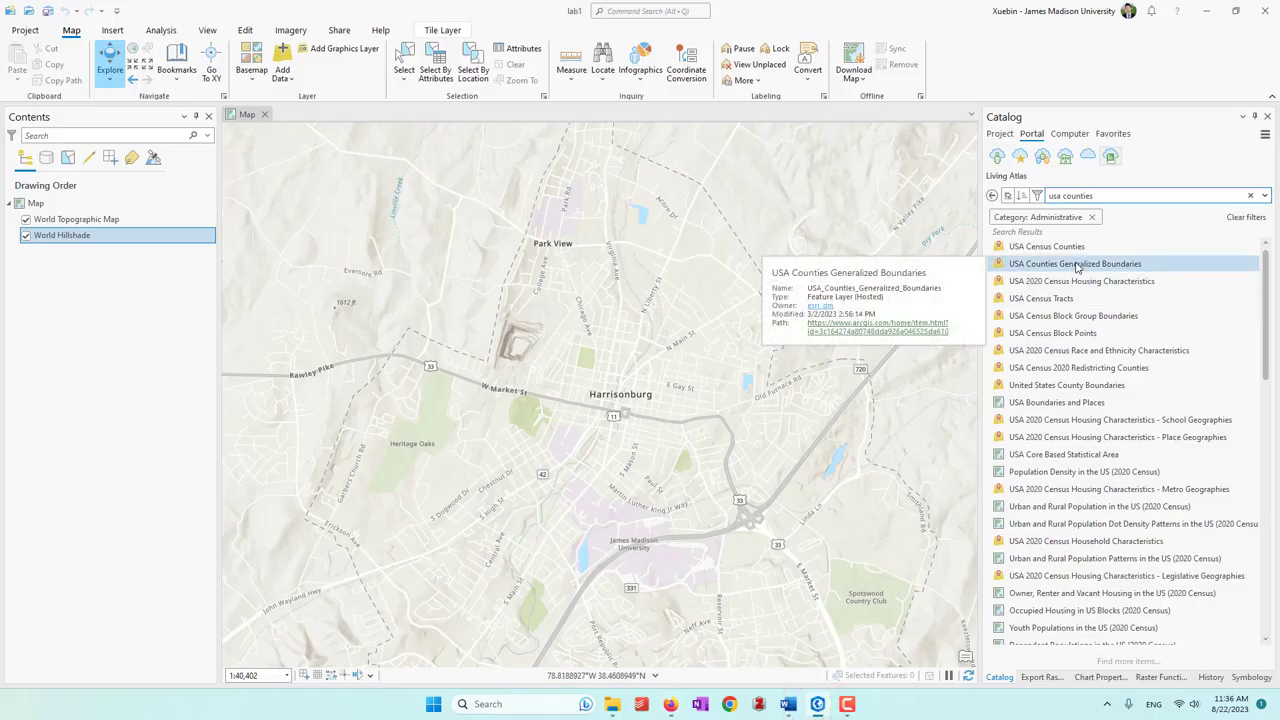
pyautogui.click(1080, 266)
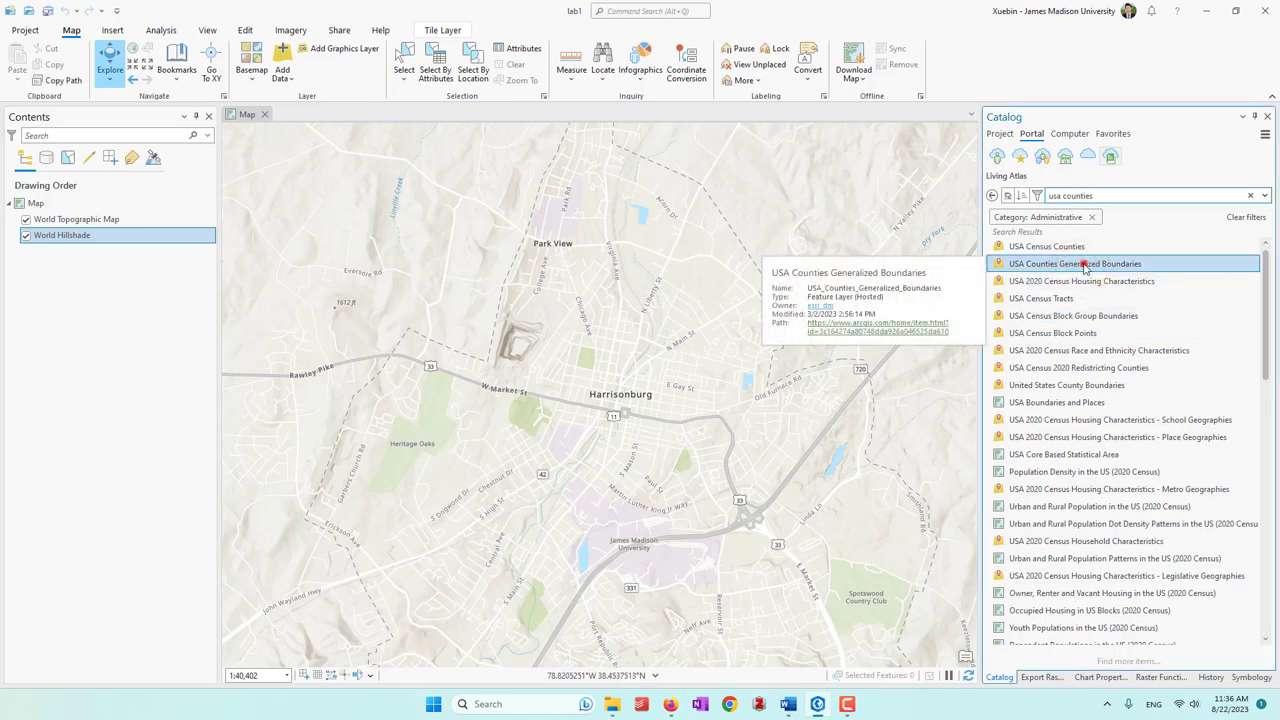
pyautogui.click(1083, 264)
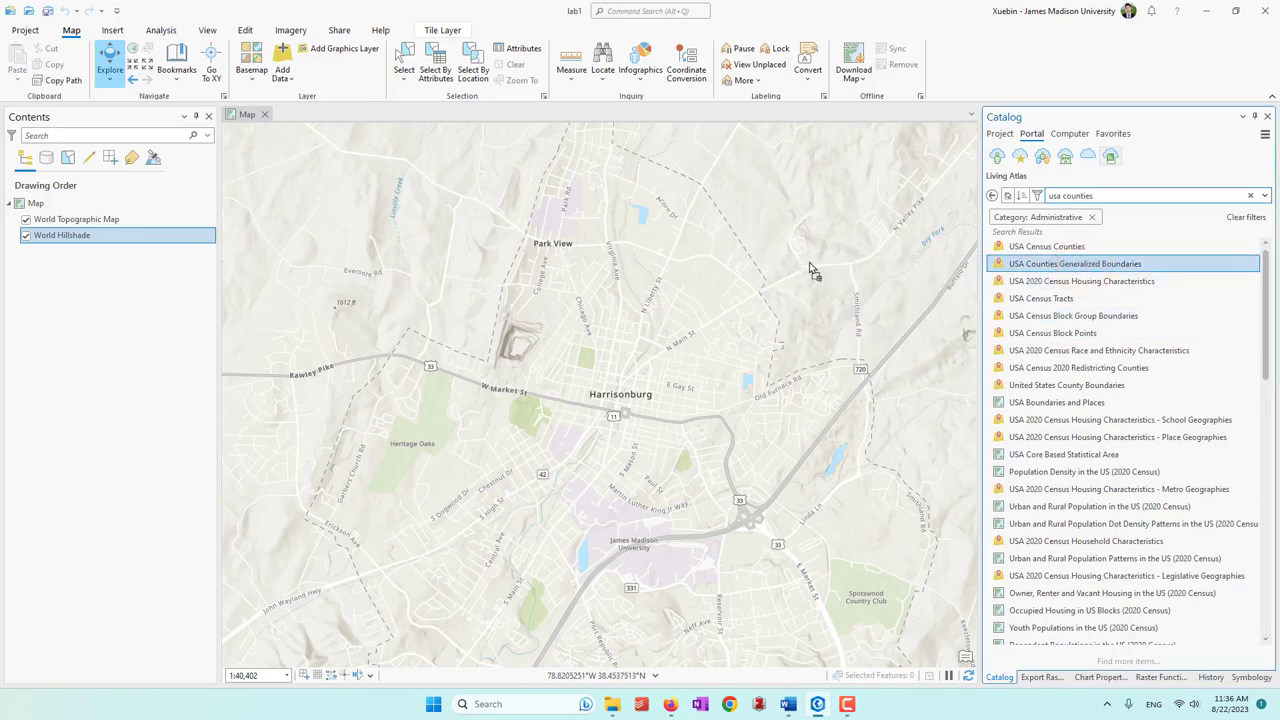
pyautogui.click(672, 270)
pyautogui.moveTo(672, 270); pyautogui.dragTo(668, 271)
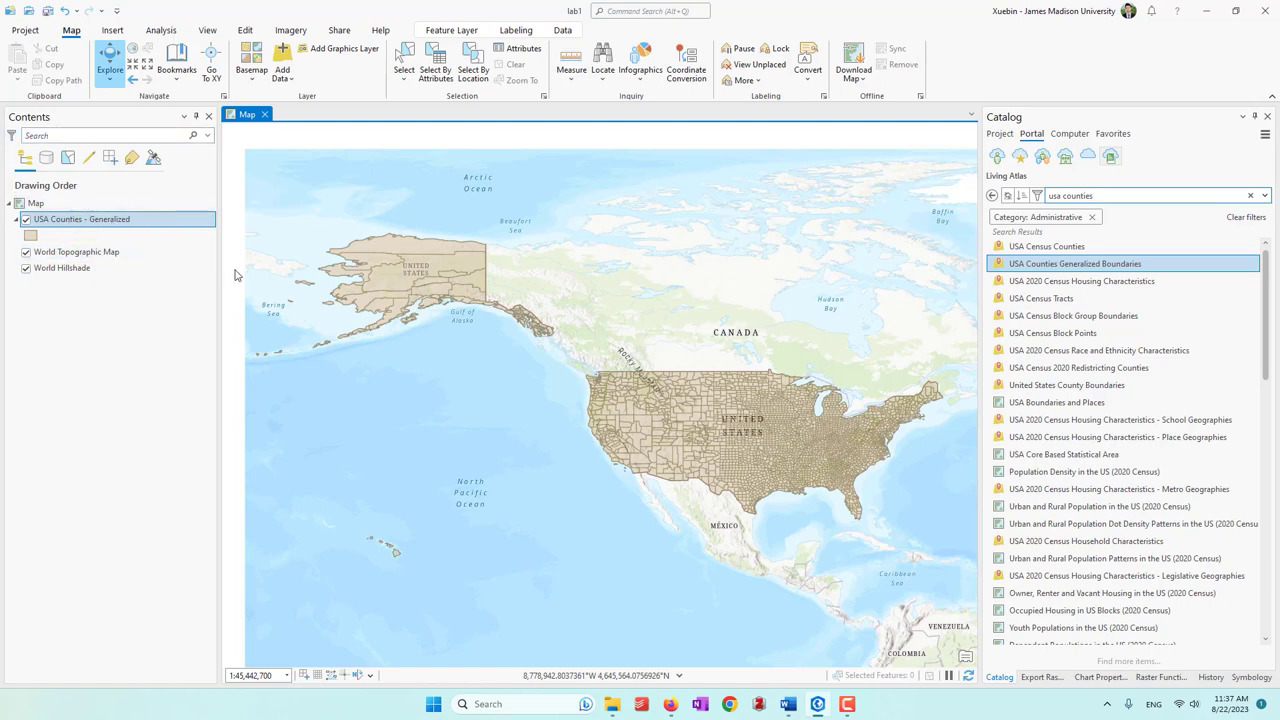
# View the county boundaries across the eastern United States and around Harrisonburg, returning there with the harrisonburg bookmark
pyautogui.scroll(3, 917, 480)
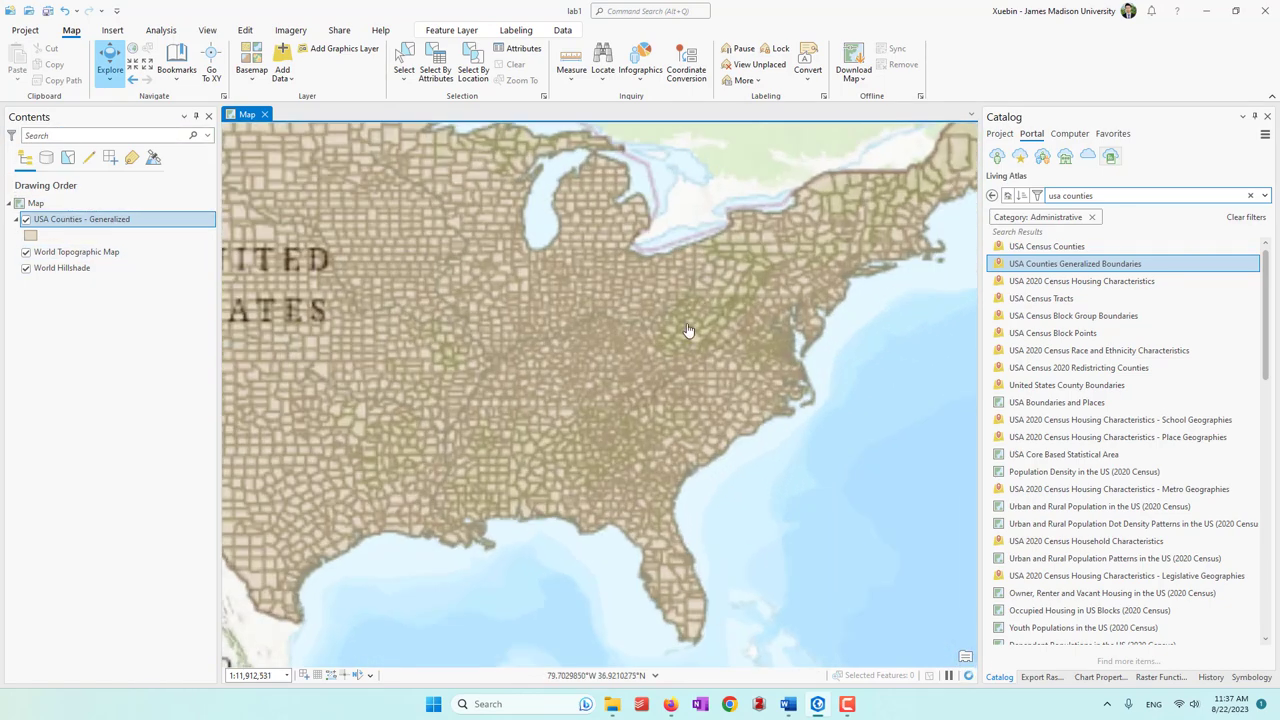
pyautogui.scroll(2, 690, 343)
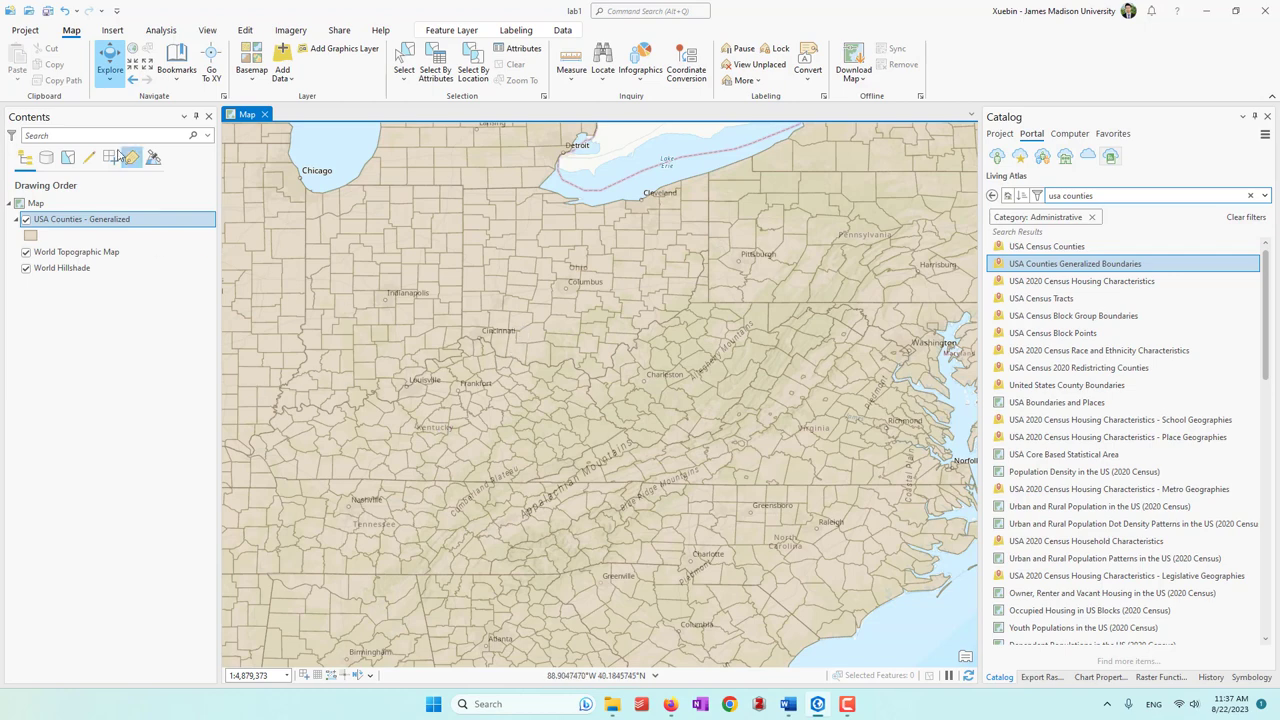
pyautogui.click(173, 82)
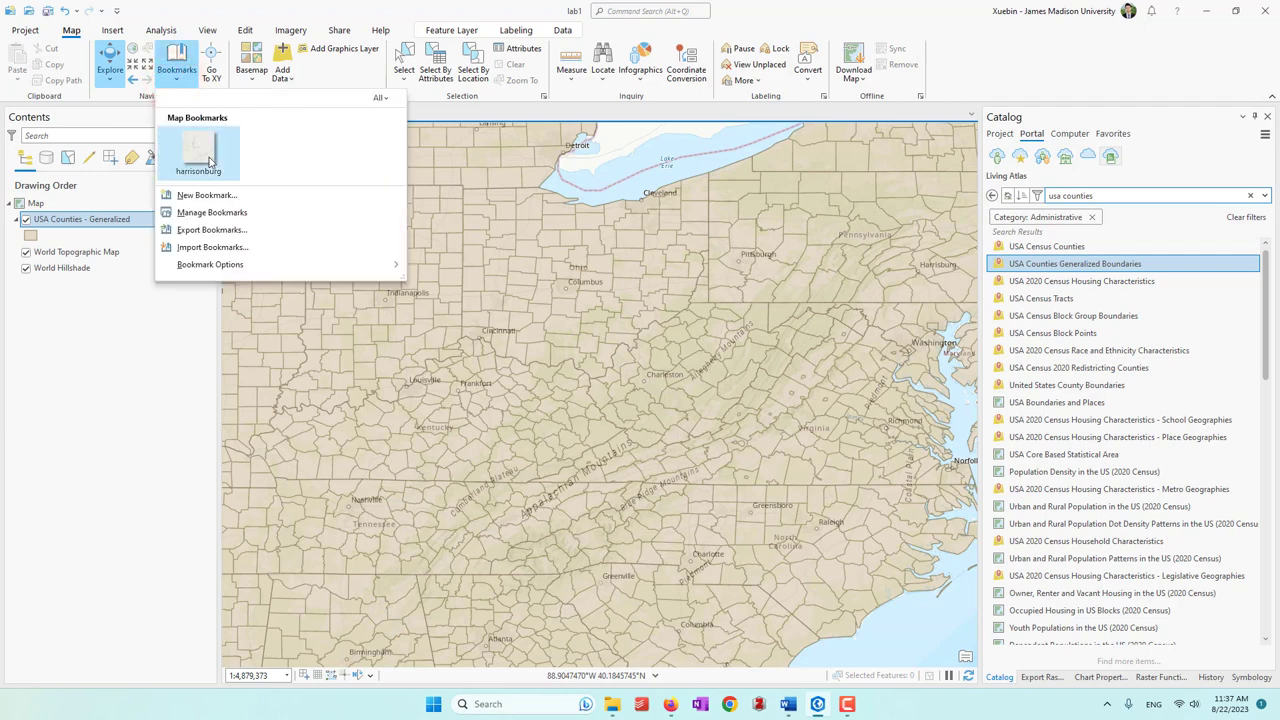
pyautogui.click(196, 162)
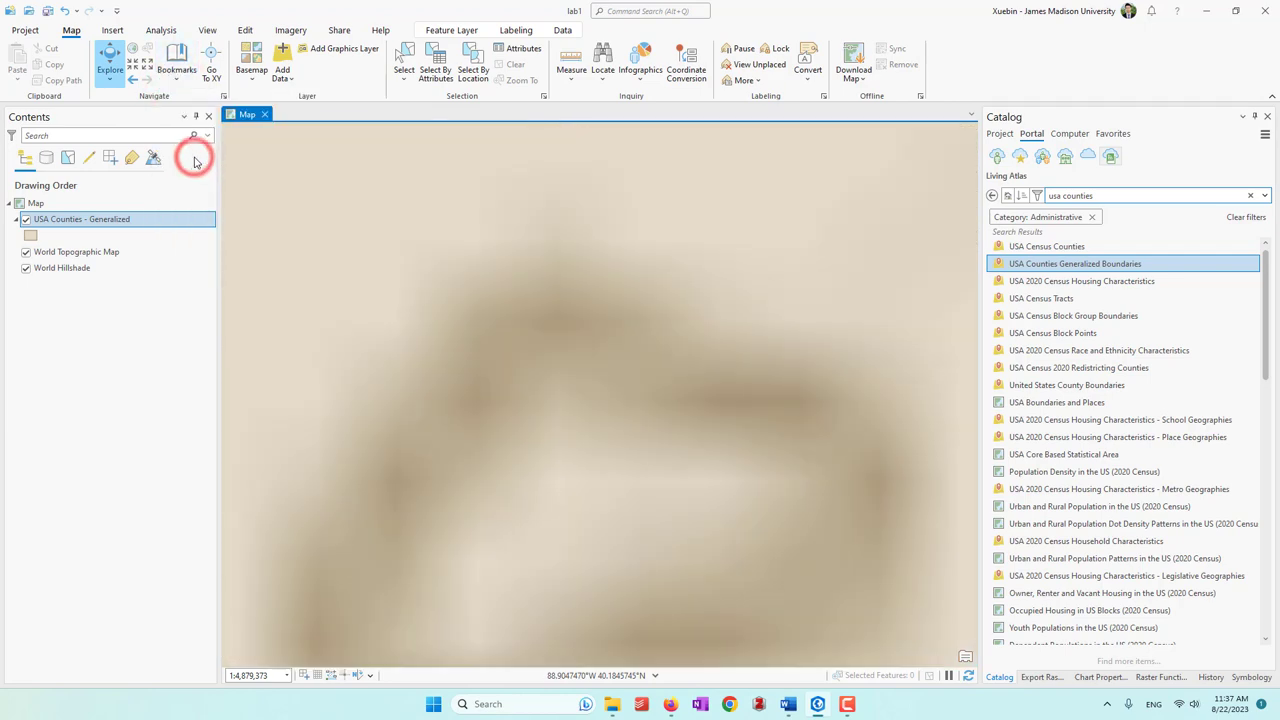
pyautogui.scroll(-2, 558, 283)
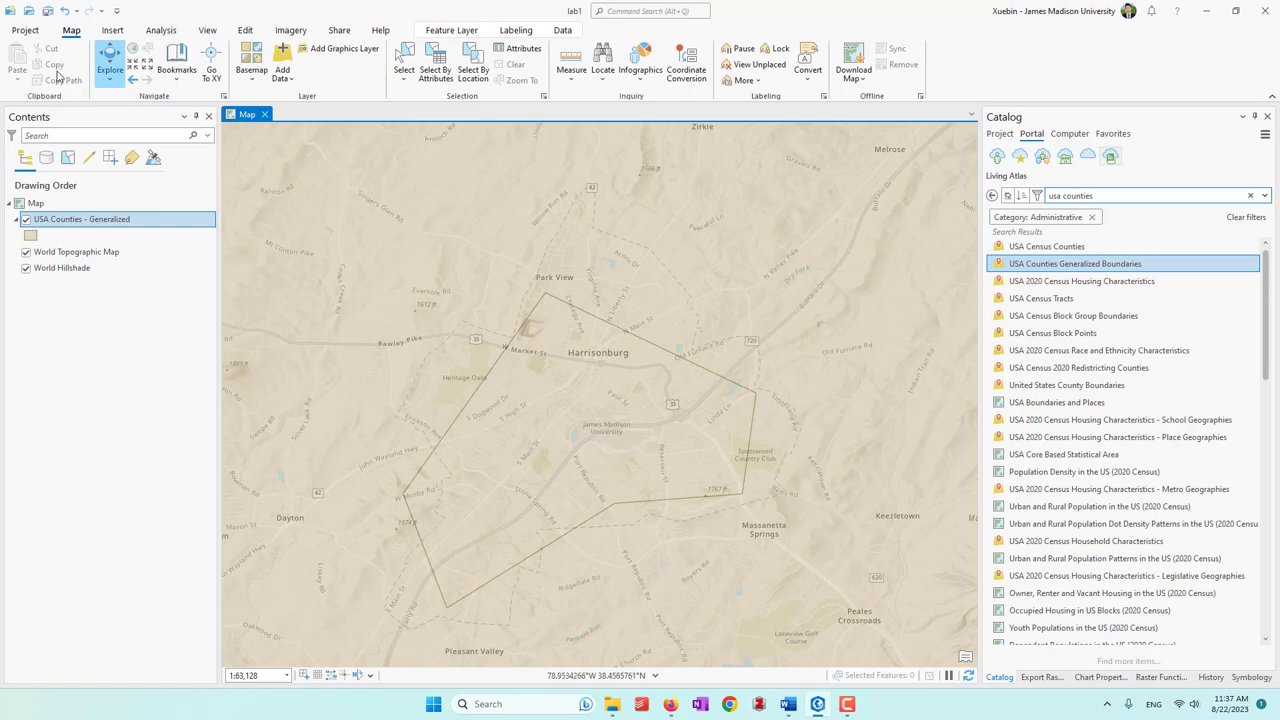
# Set Explore to show pop-ups for the topmost layer only, inspect the Harrisonburg polygon's attributes, and close the pop-up
pyautogui.click(107, 82)
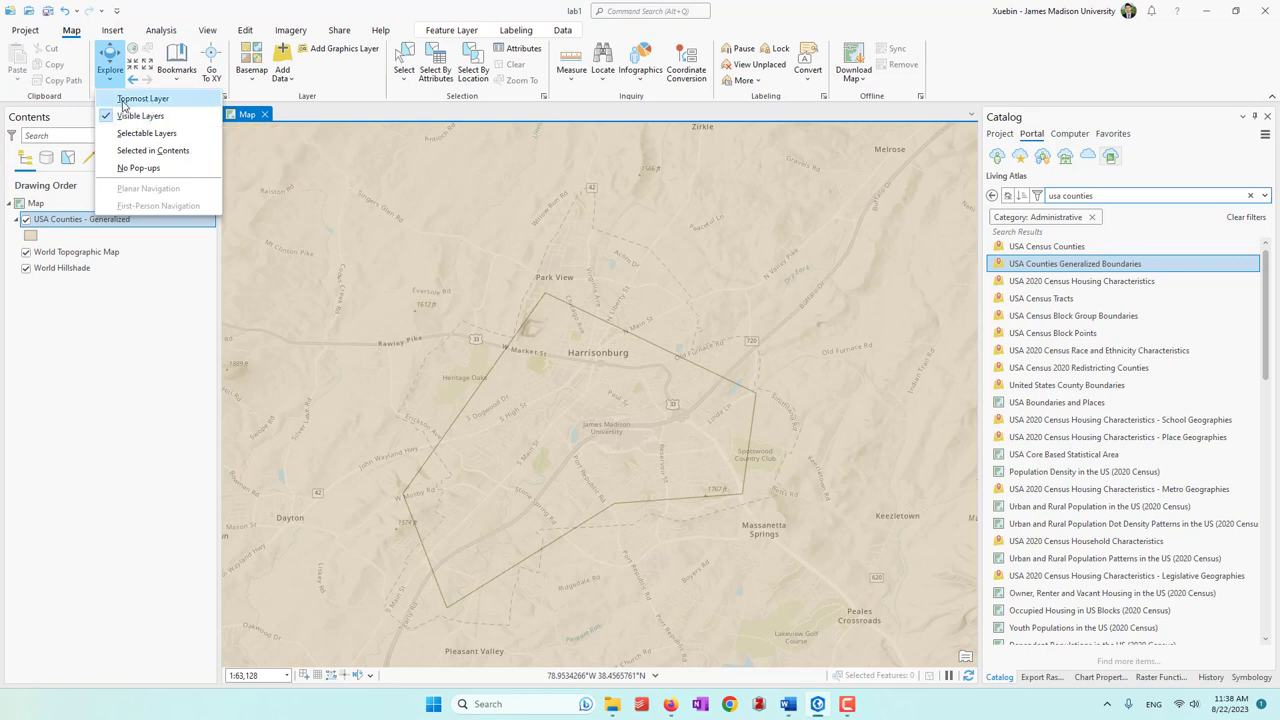
pyautogui.click(145, 99)
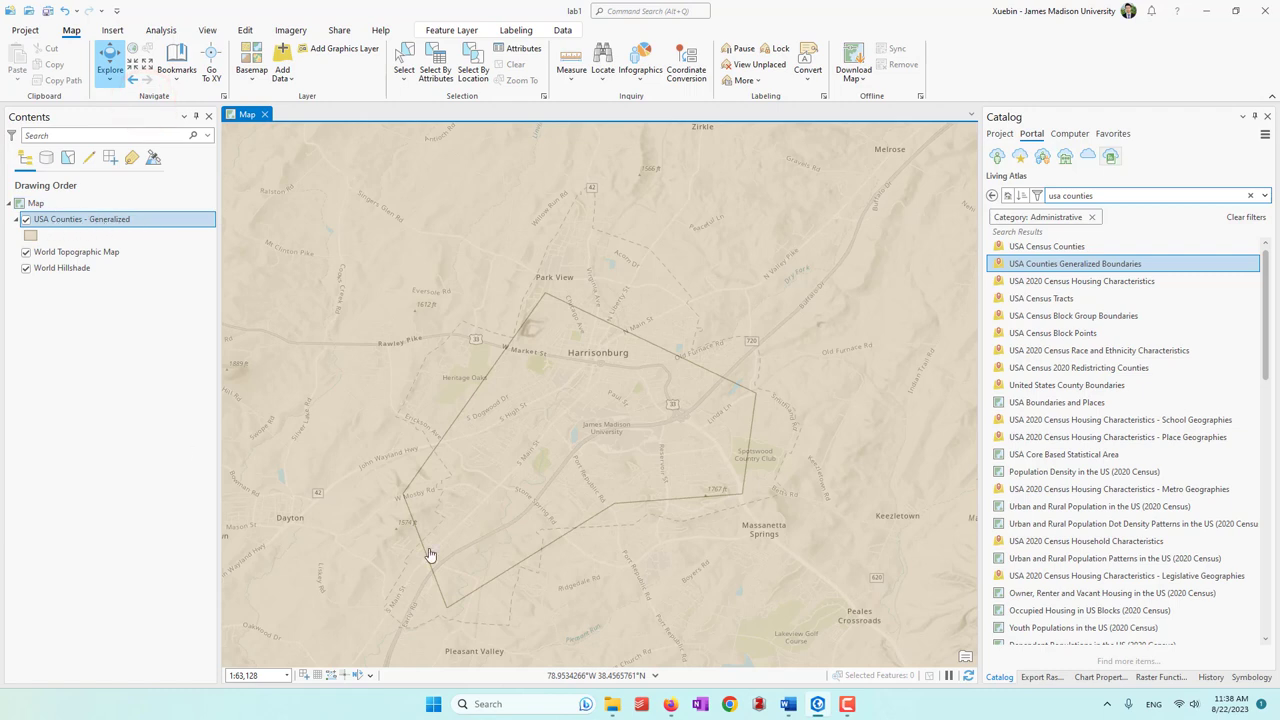
pyautogui.click(589, 440)
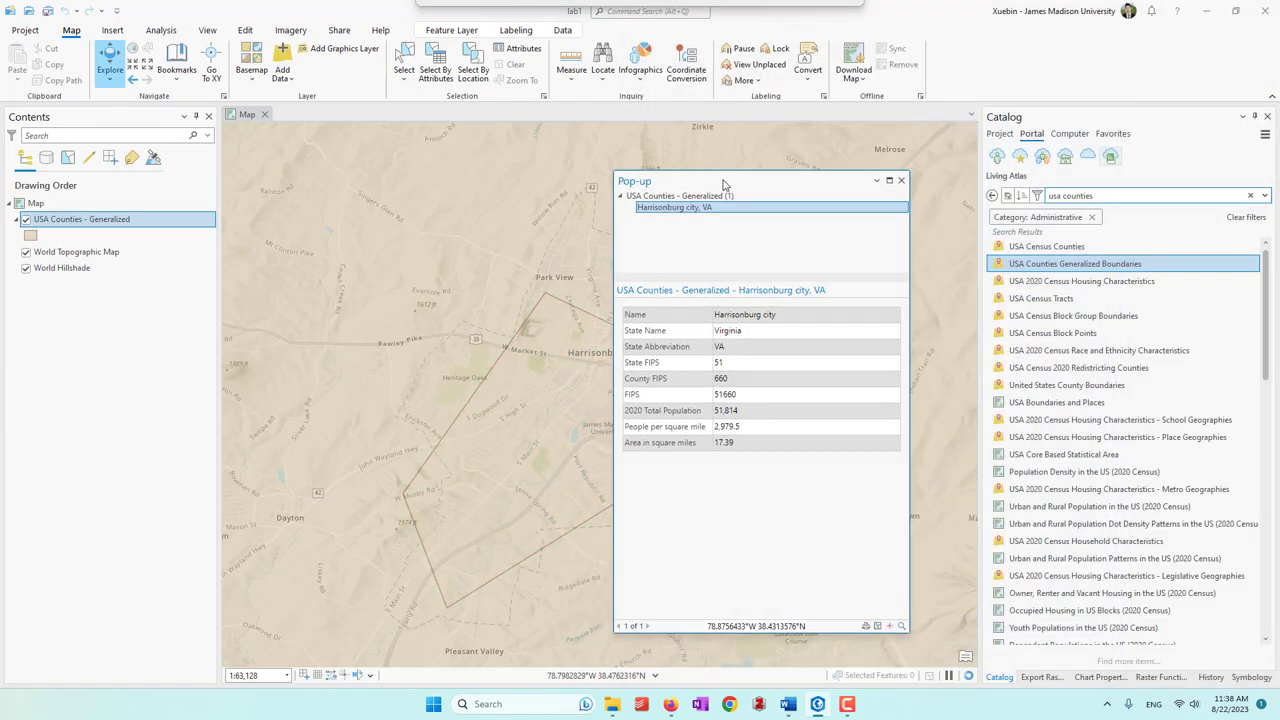
pyautogui.click(739, 183)
pyautogui.moveTo(739, 183); pyautogui.dragTo(563, 181)
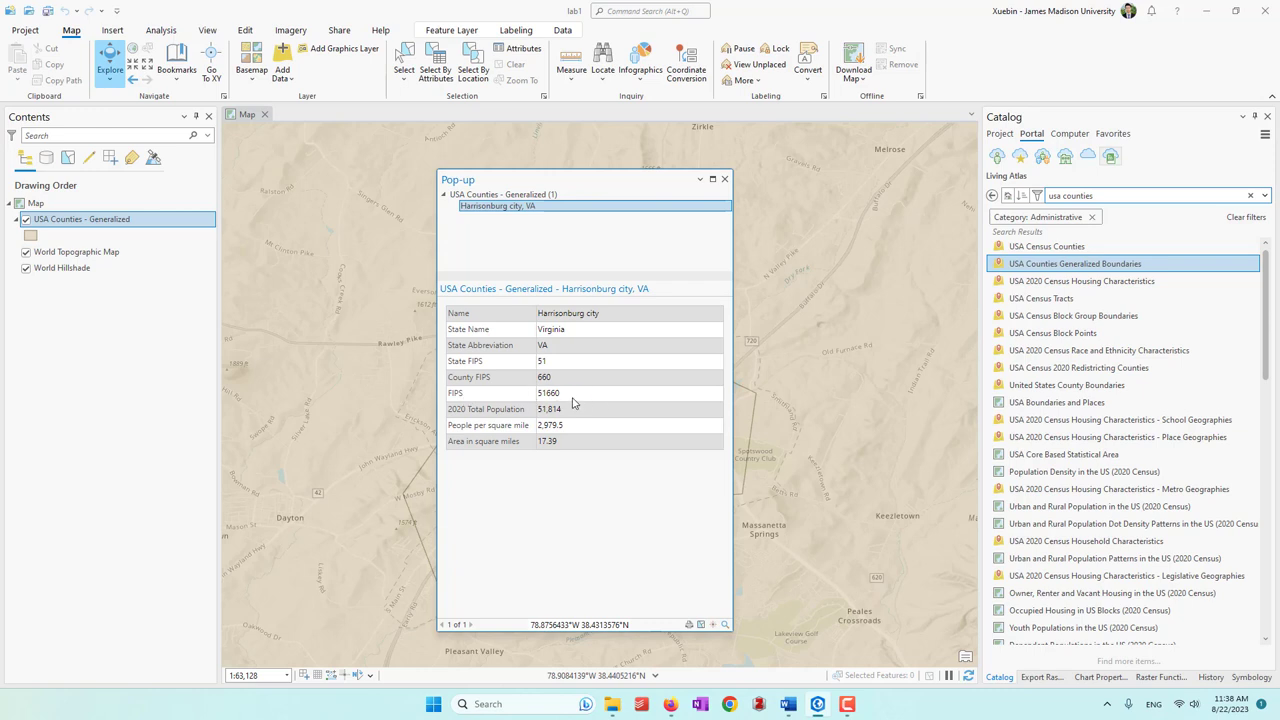
pyautogui.click(725, 178)
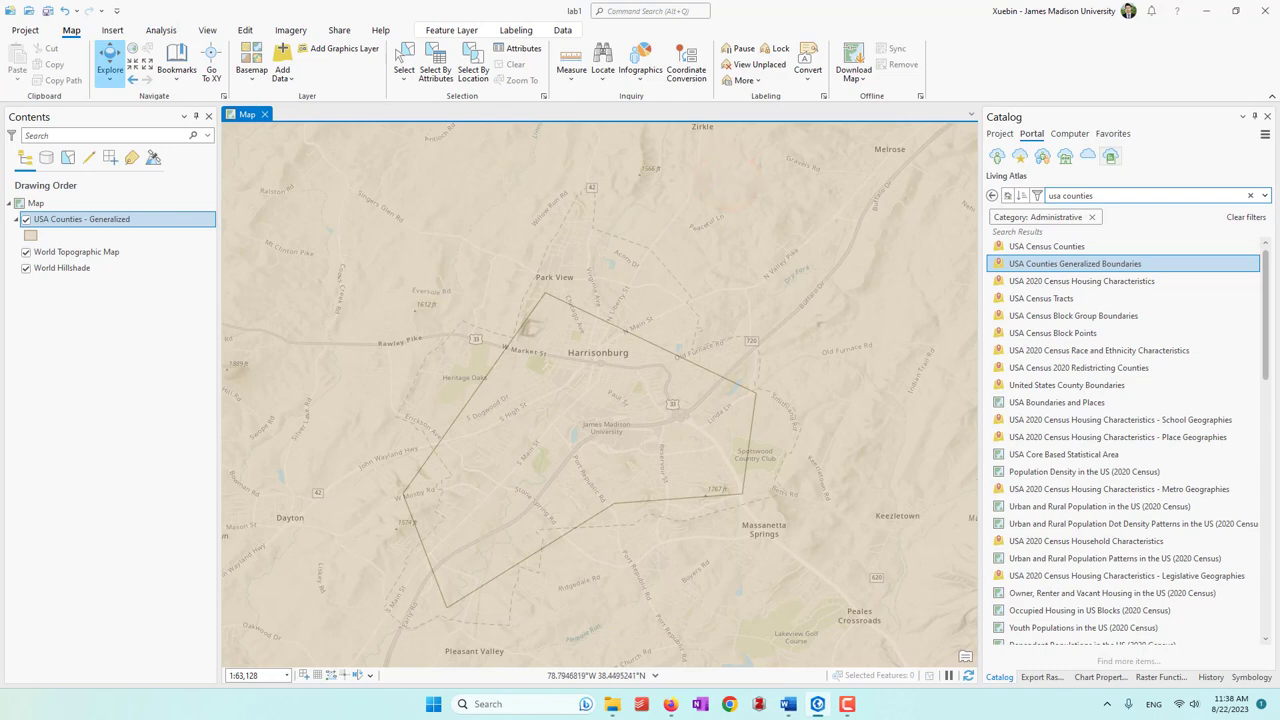
# Examine the feature layer, labeling and data commands available for the USA Counties - Generalized layer
pyautogui.scroll(-3, 550, 340)
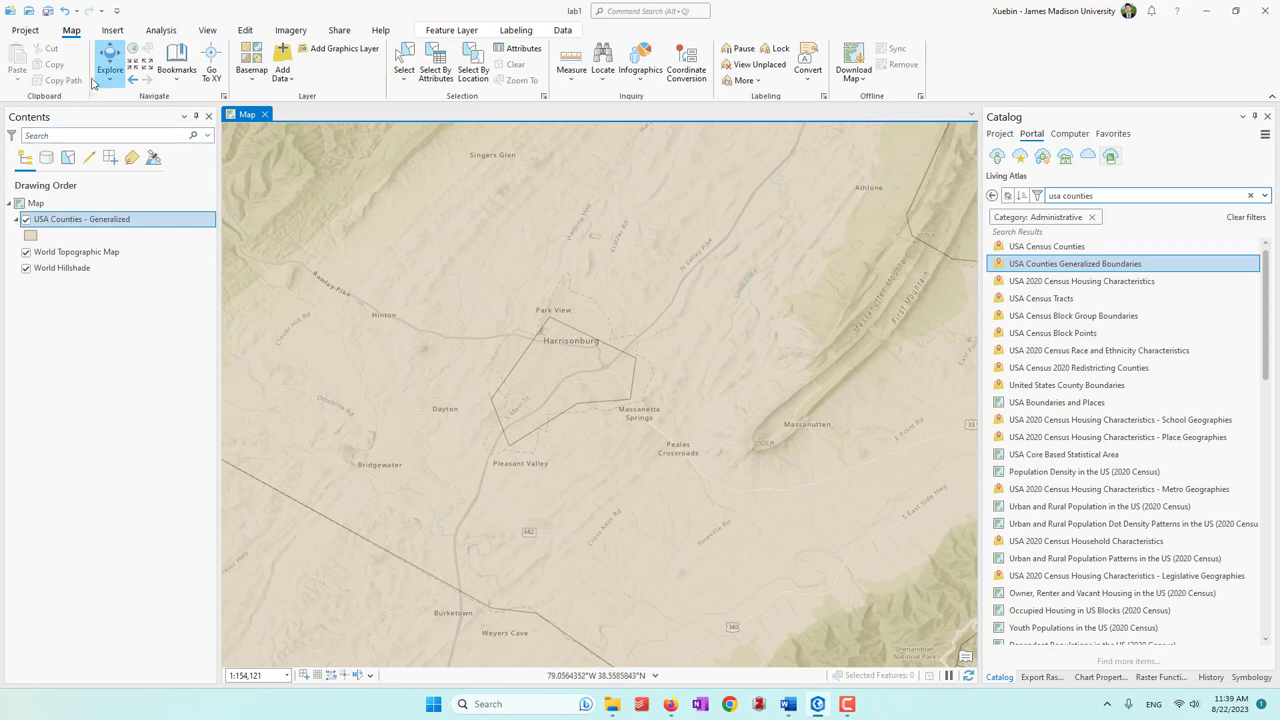
pyautogui.click(92, 218)
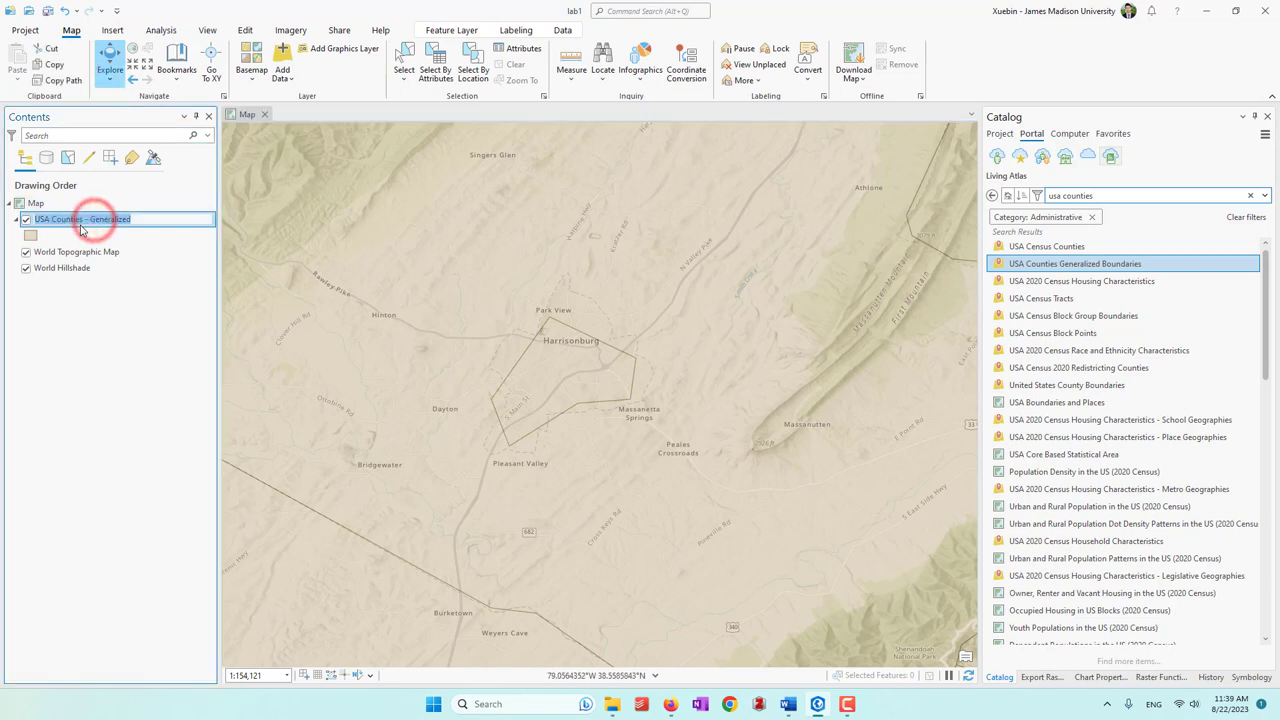
pyautogui.click(128, 238)
pyautogui.click(128, 224)
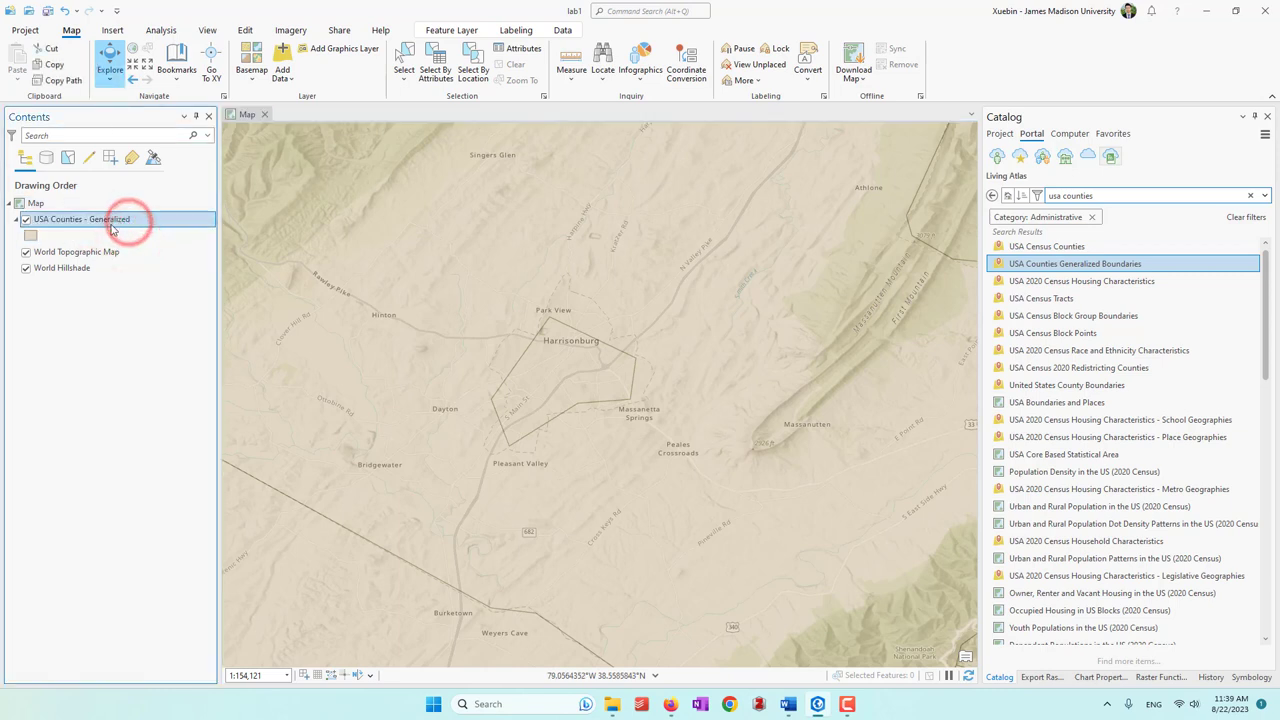
pyautogui.click(460, 30)
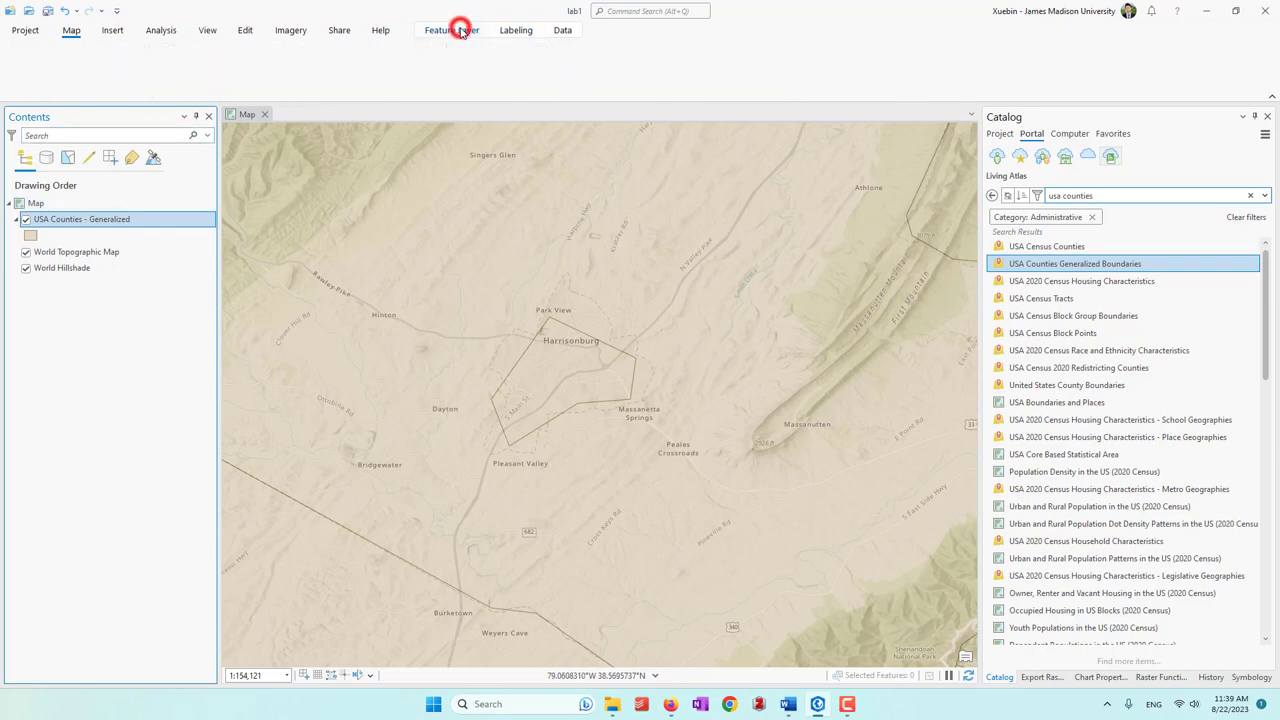
pyautogui.click(514, 30)
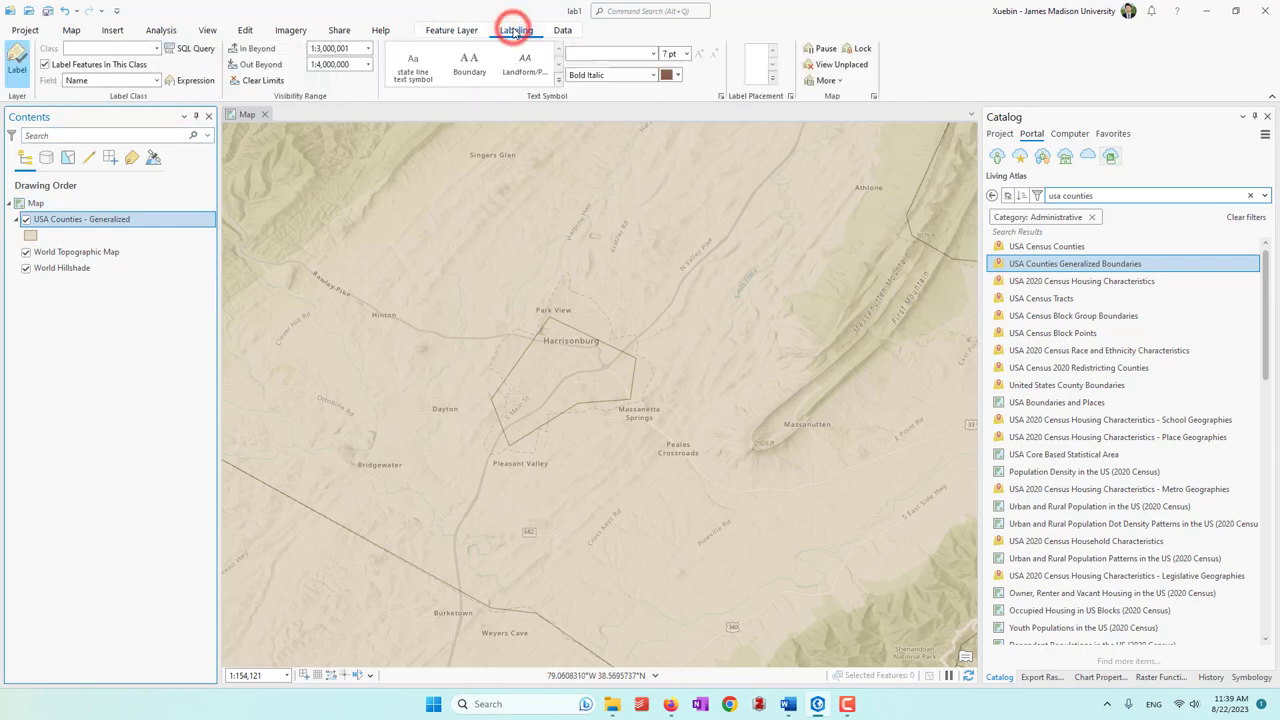
pyautogui.click(563, 30)
pyautogui.click(451, 30)
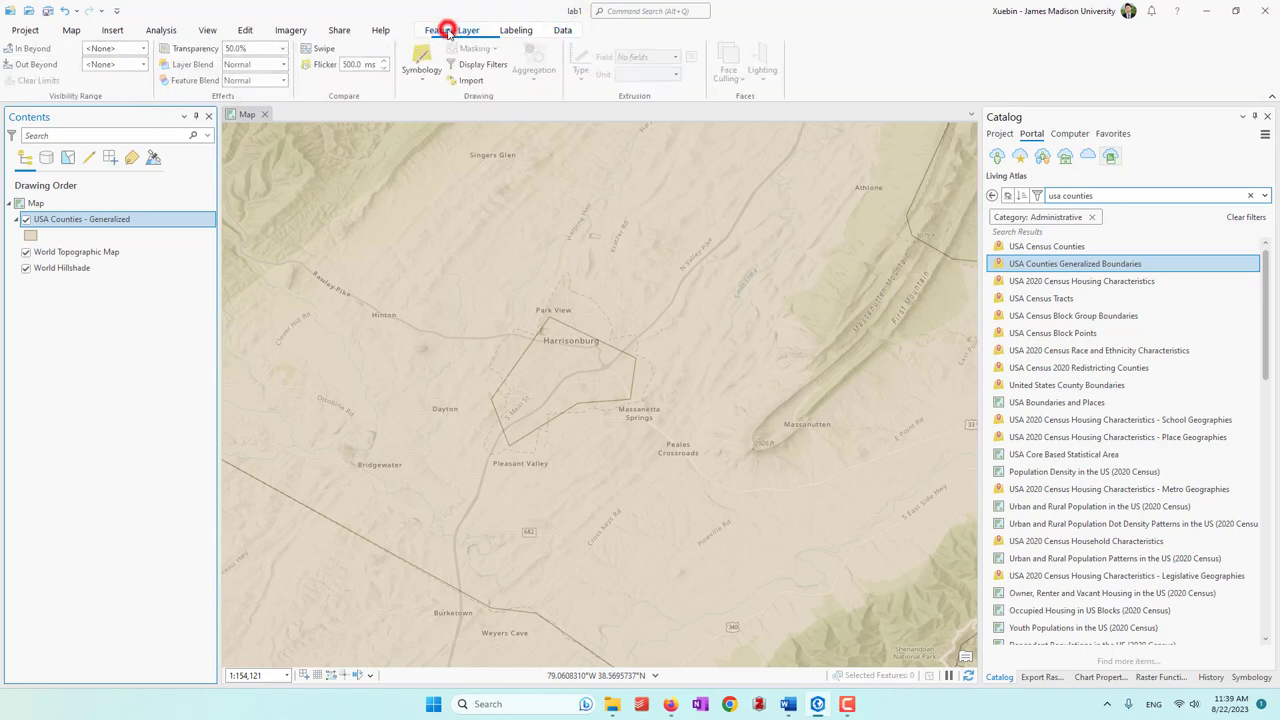
pyautogui.click(70, 31)
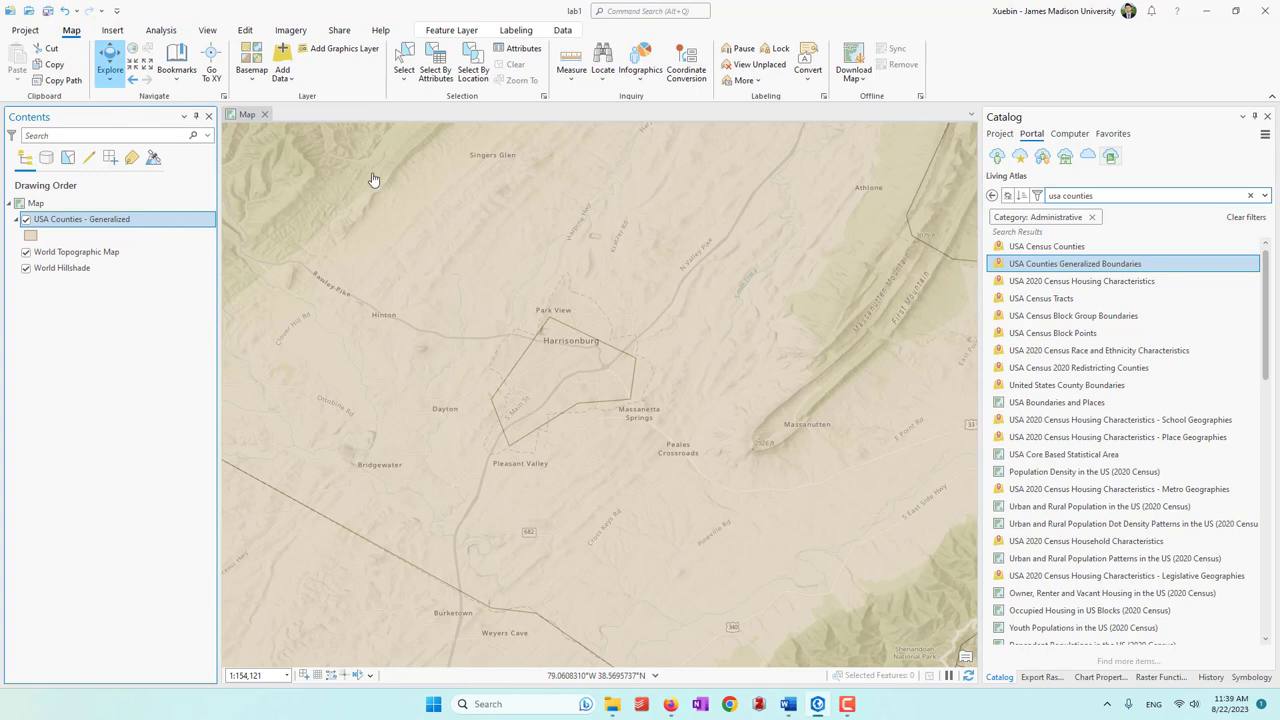
# Select the county in USA Counties - Generalized by attributes, as a new selection where FIPS is equal to 51660
pyautogui.click(436, 78)
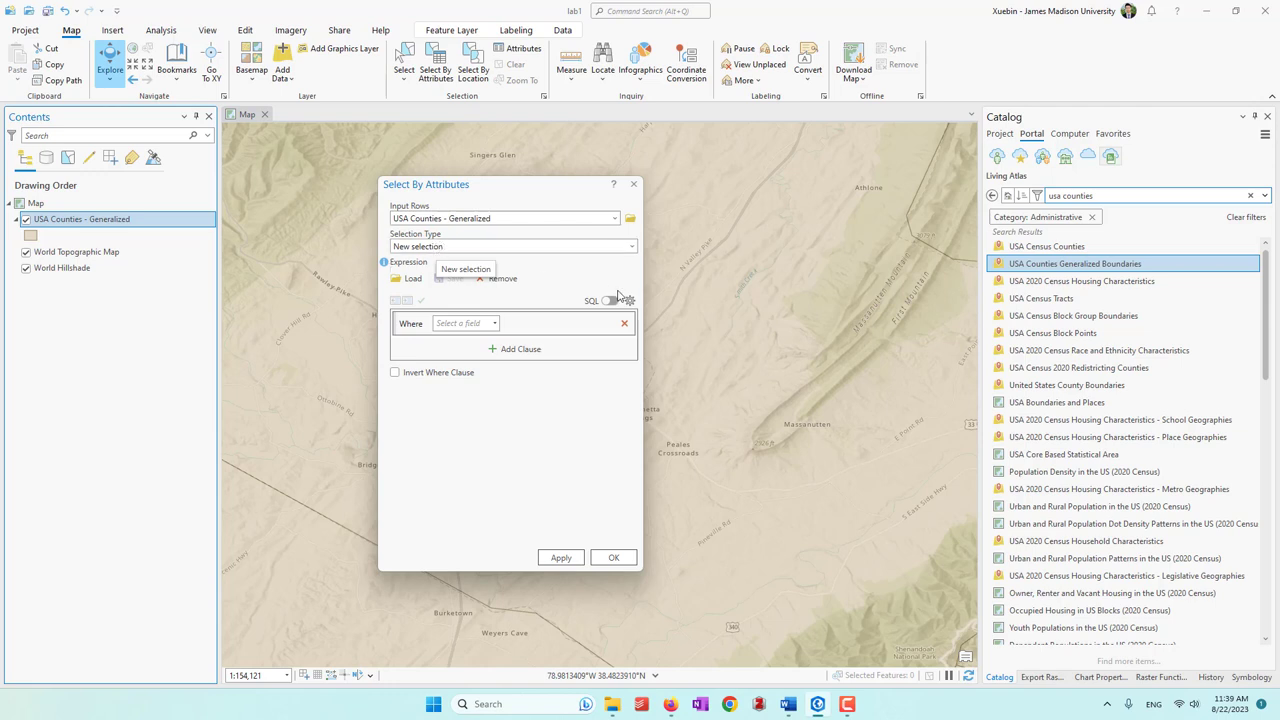
pyautogui.click(494, 324)
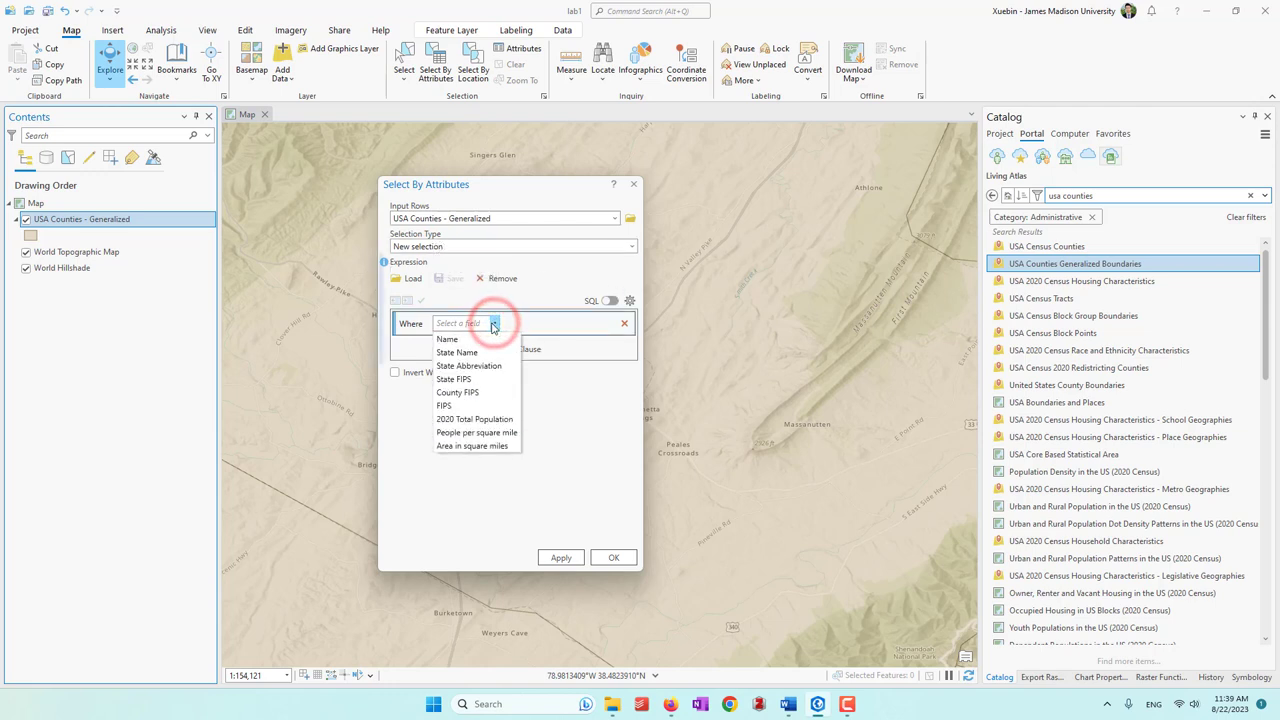
pyautogui.click(447, 409)
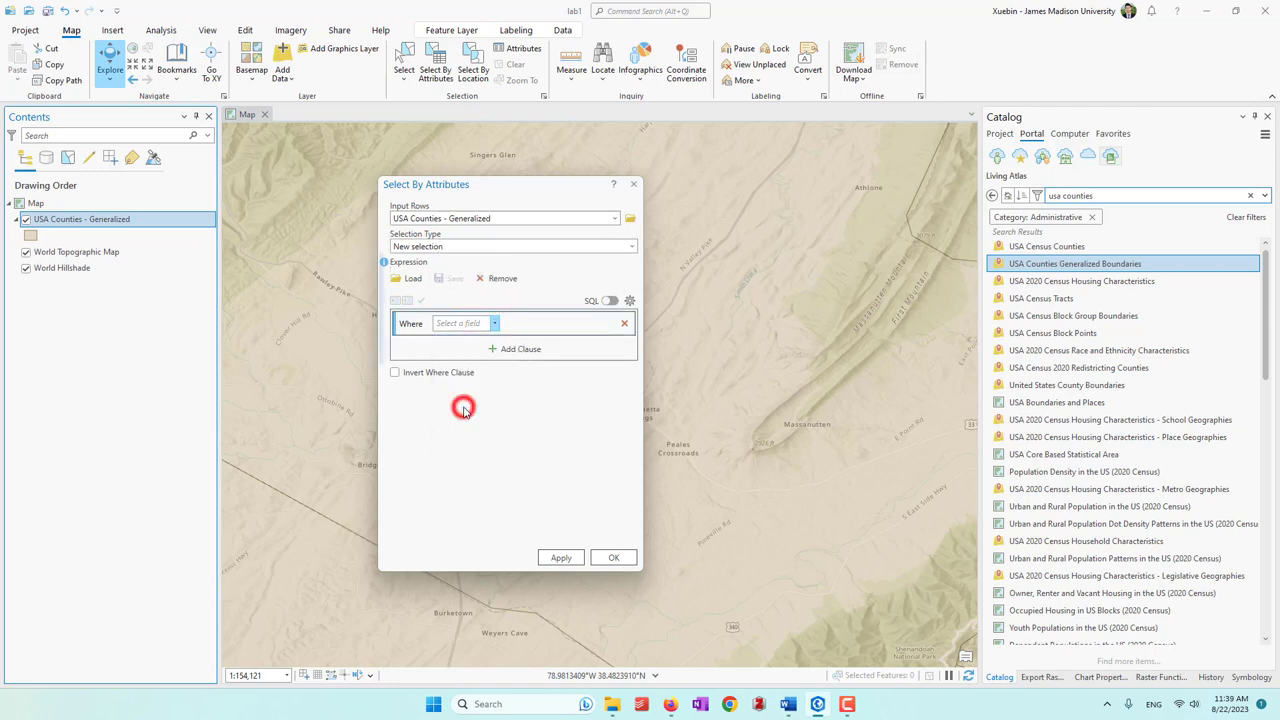
pyautogui.click(578, 325)
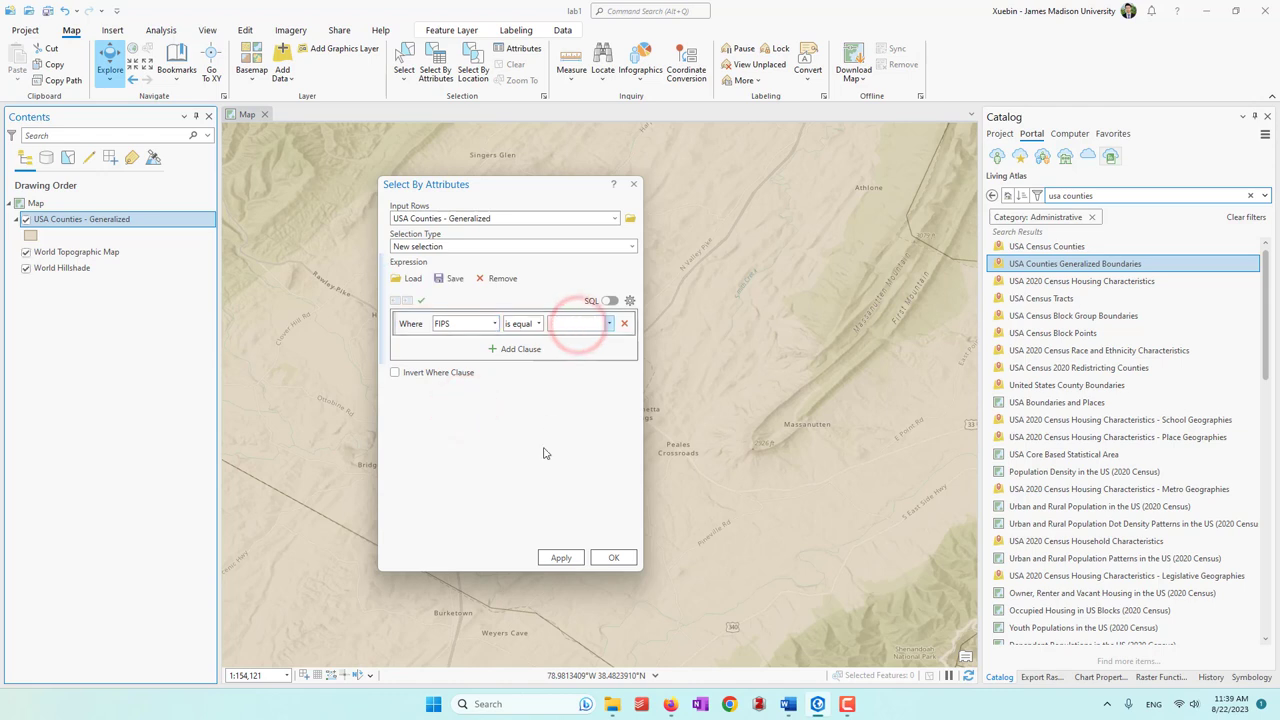
pyautogui.write('51660')
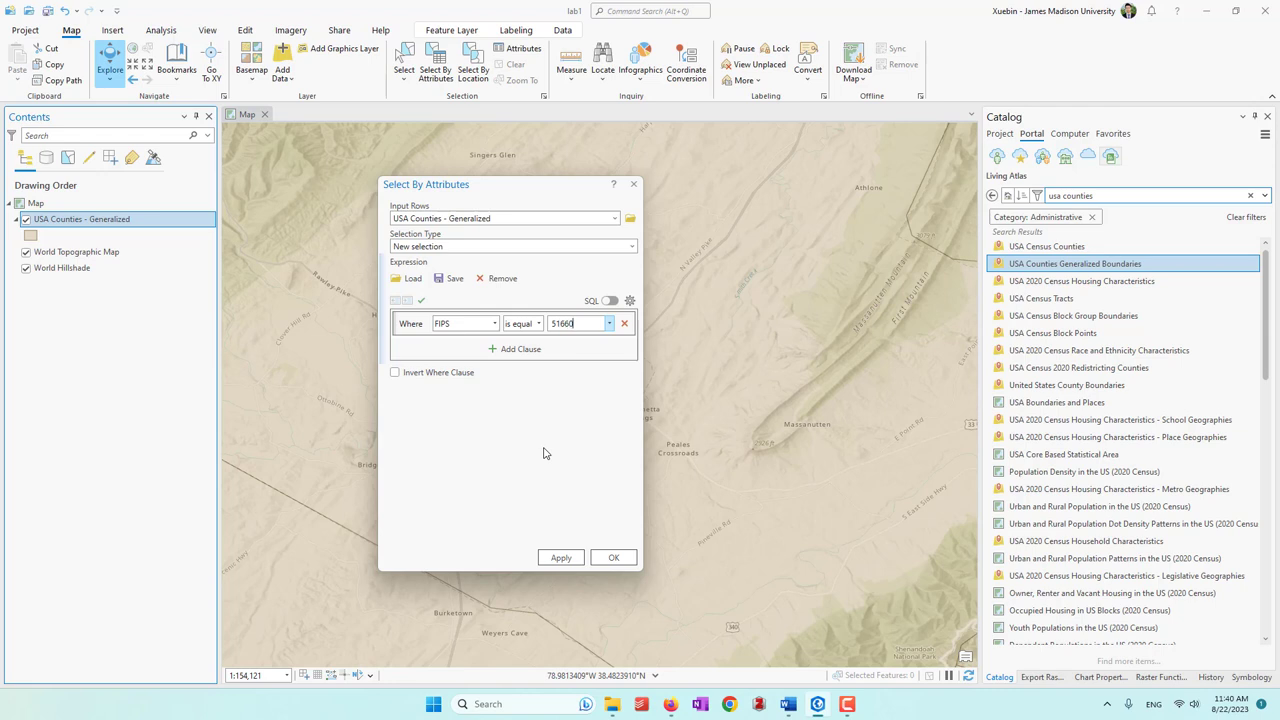
pyautogui.moveTo(520, 190); pyautogui.dragTo(819, 186)
pyautogui.click(629, 292)
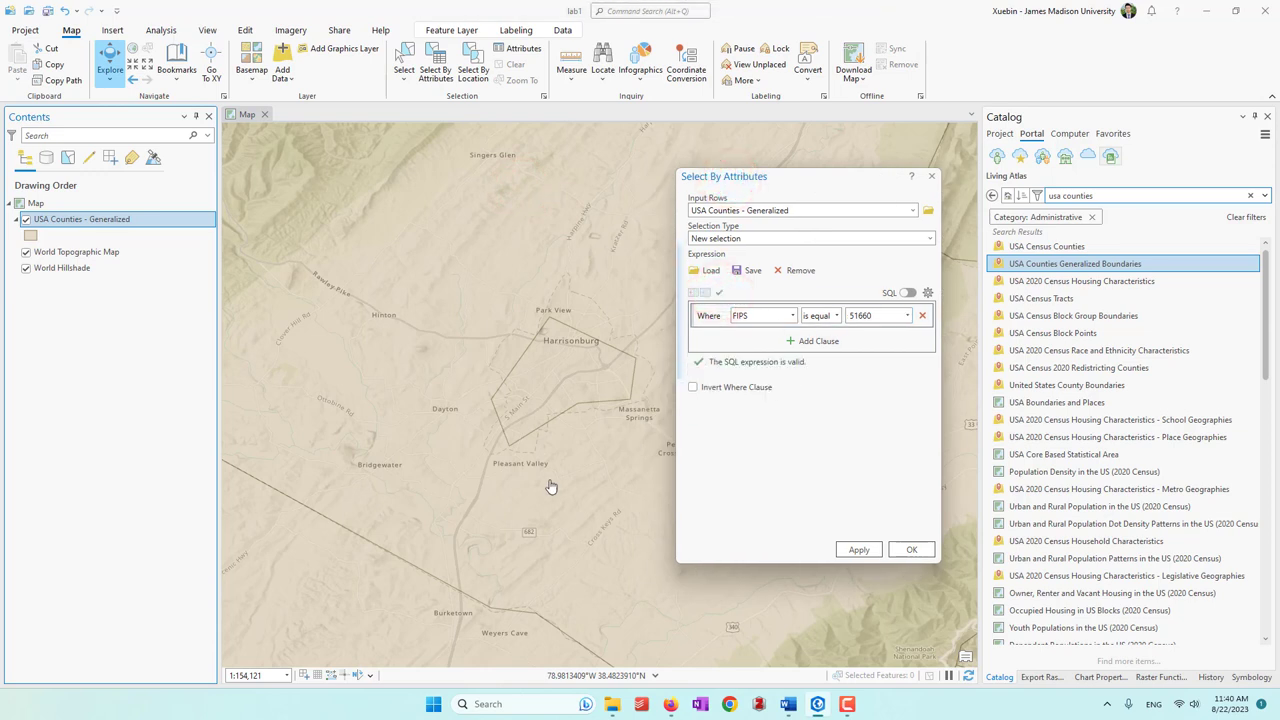
pyautogui.click(859, 553)
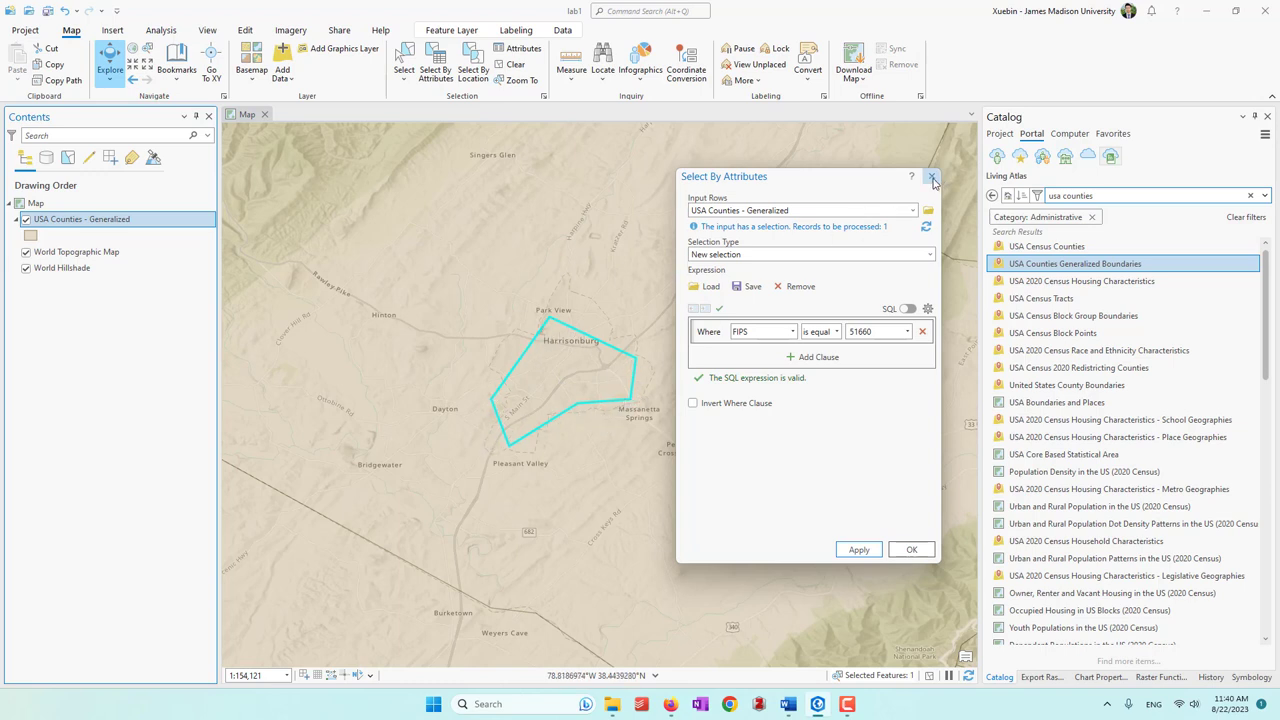
pyautogui.click(931, 178)
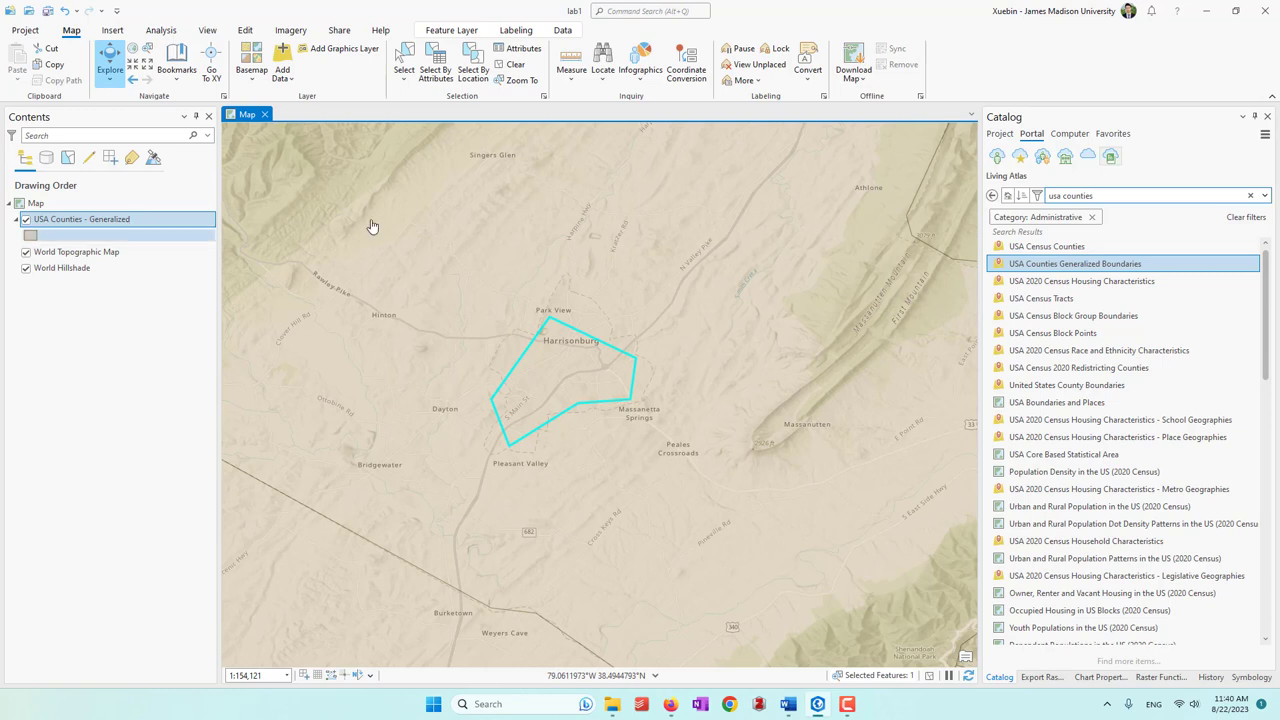
# Create a new layer from the selected Harrisonburg feature of the USA Counties - Generalized layer
pyautogui.click(563, 31)
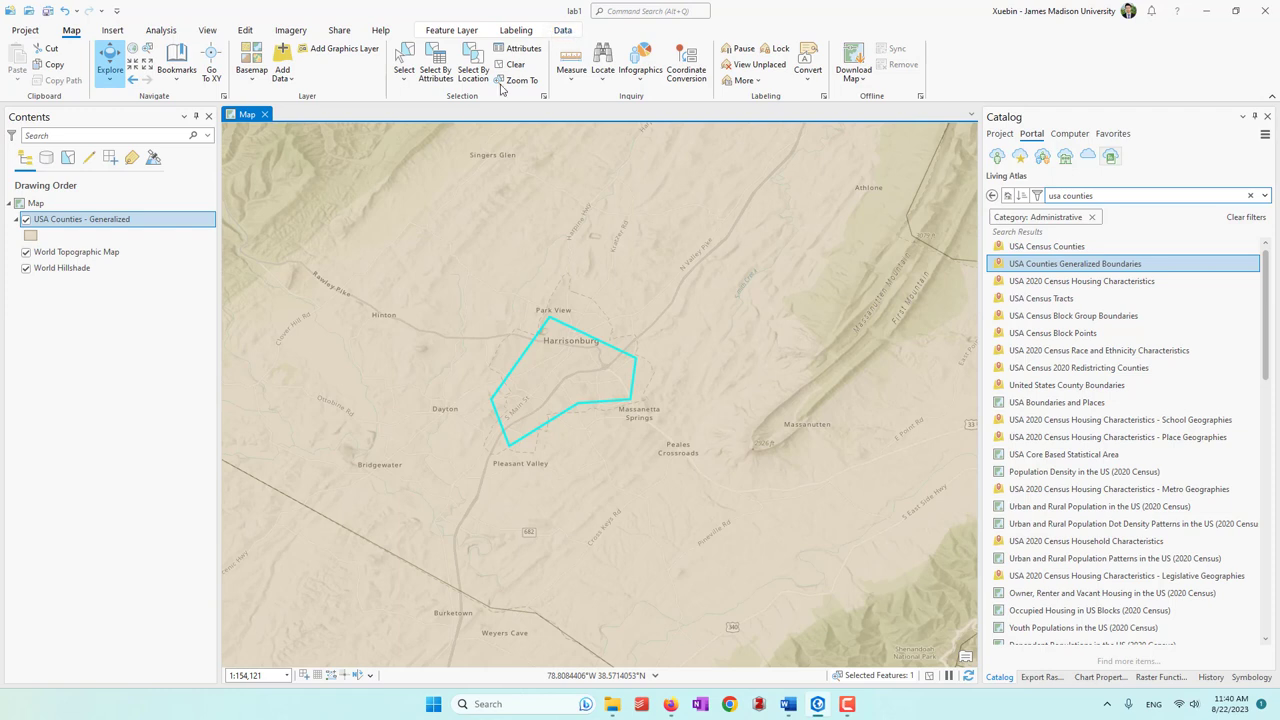
pyautogui.click(88, 251)
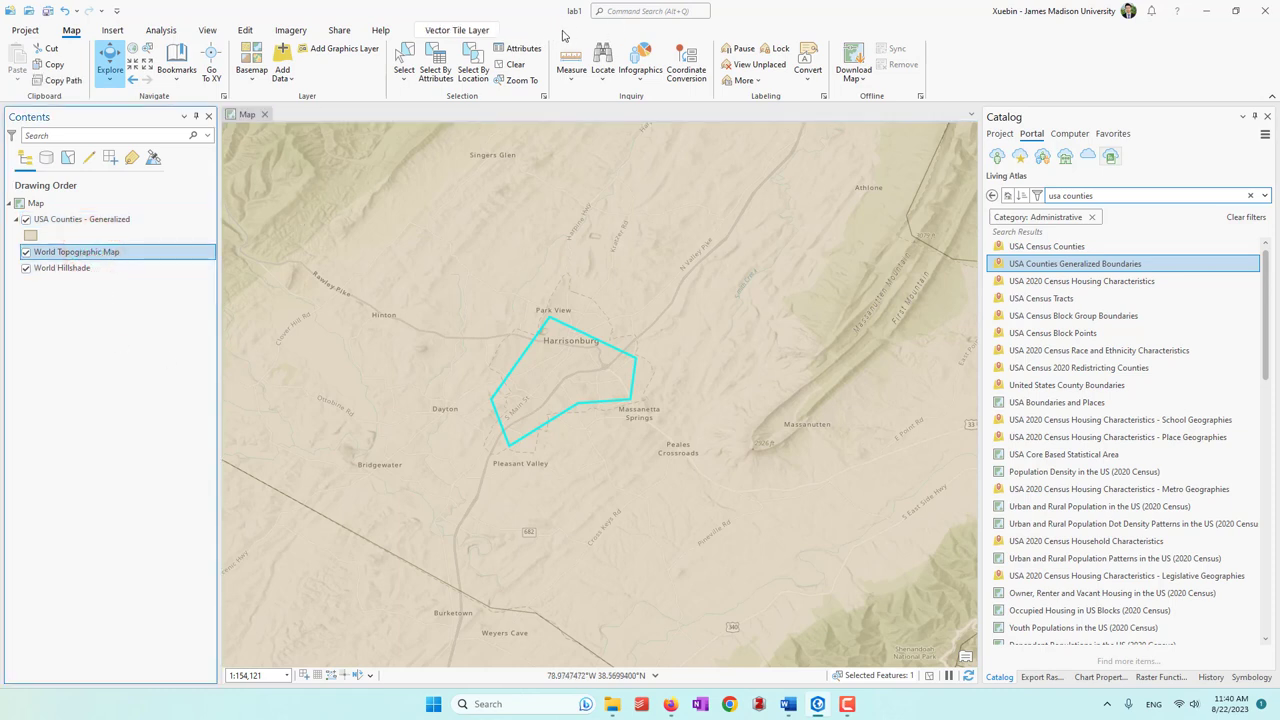
pyautogui.click(110, 219)
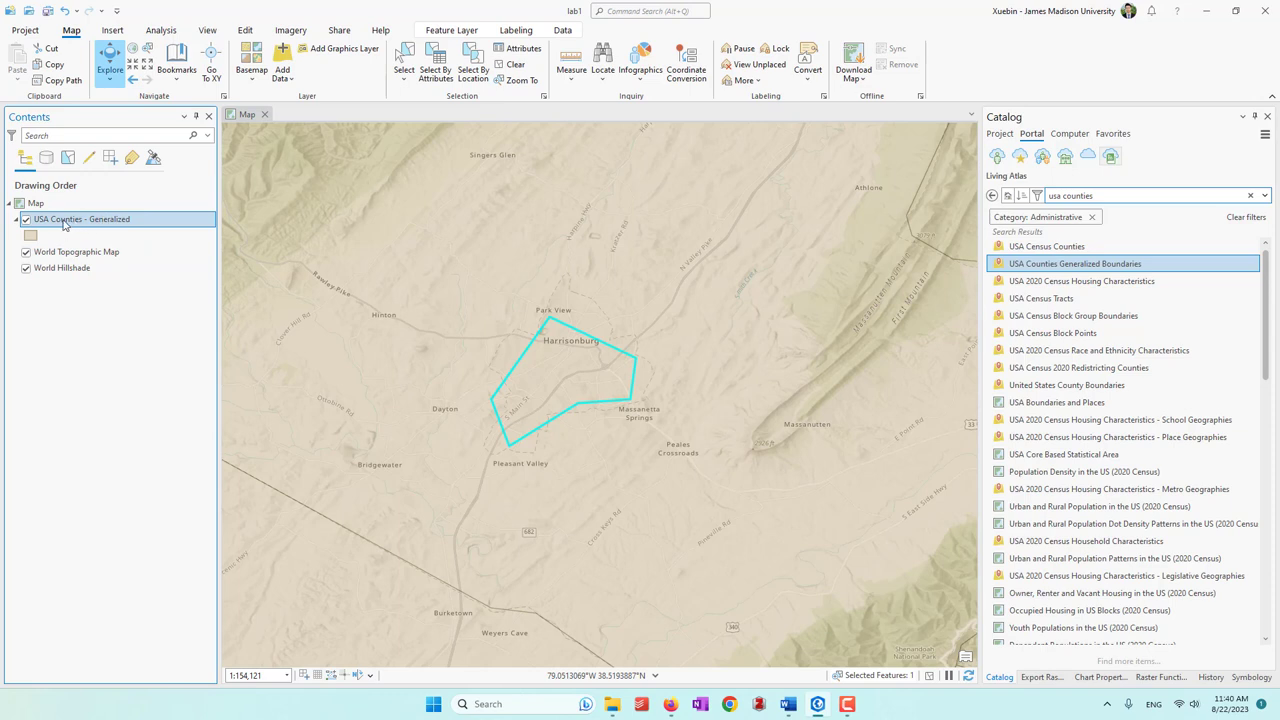
pyautogui.click(565, 32)
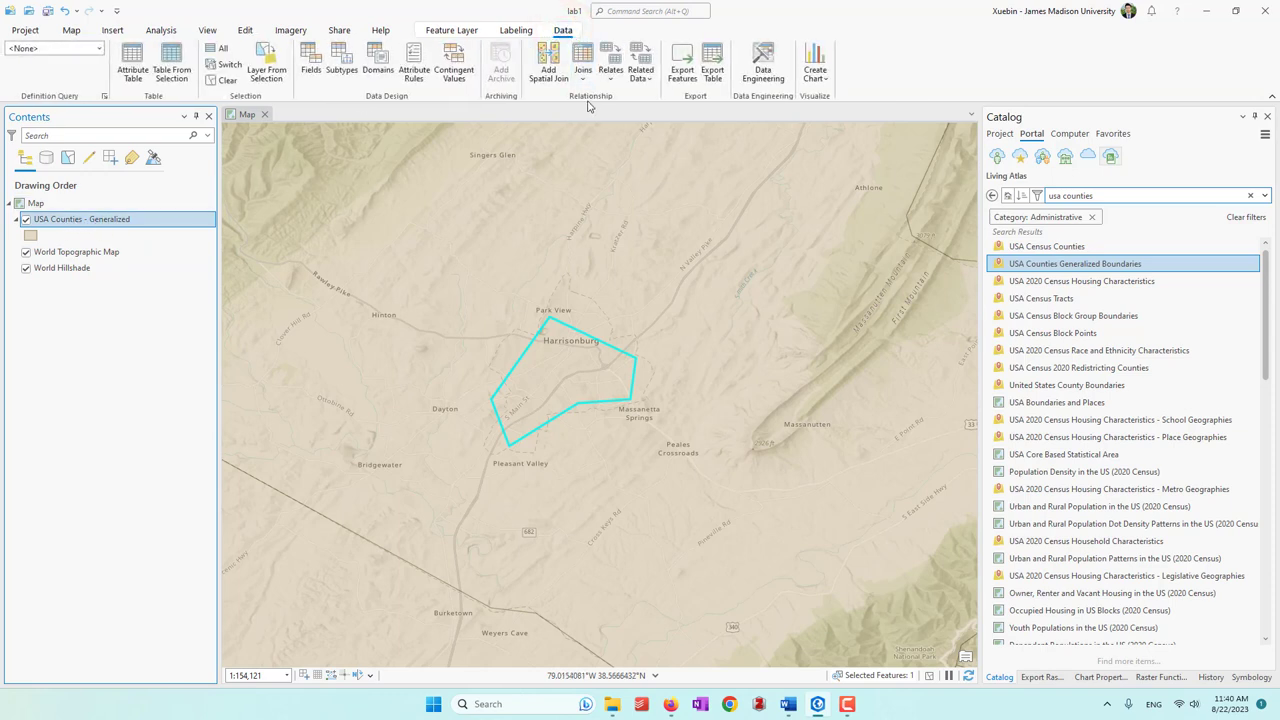
pyautogui.click(263, 79)
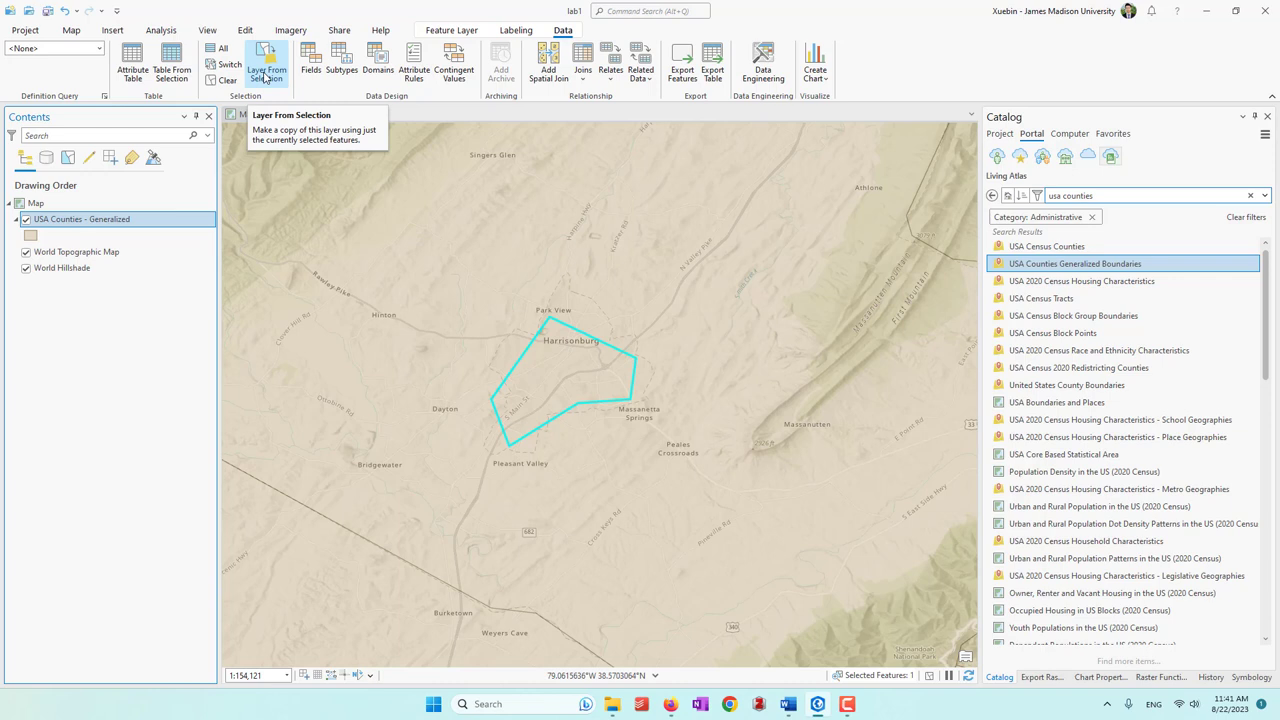
pyautogui.click(263, 79)
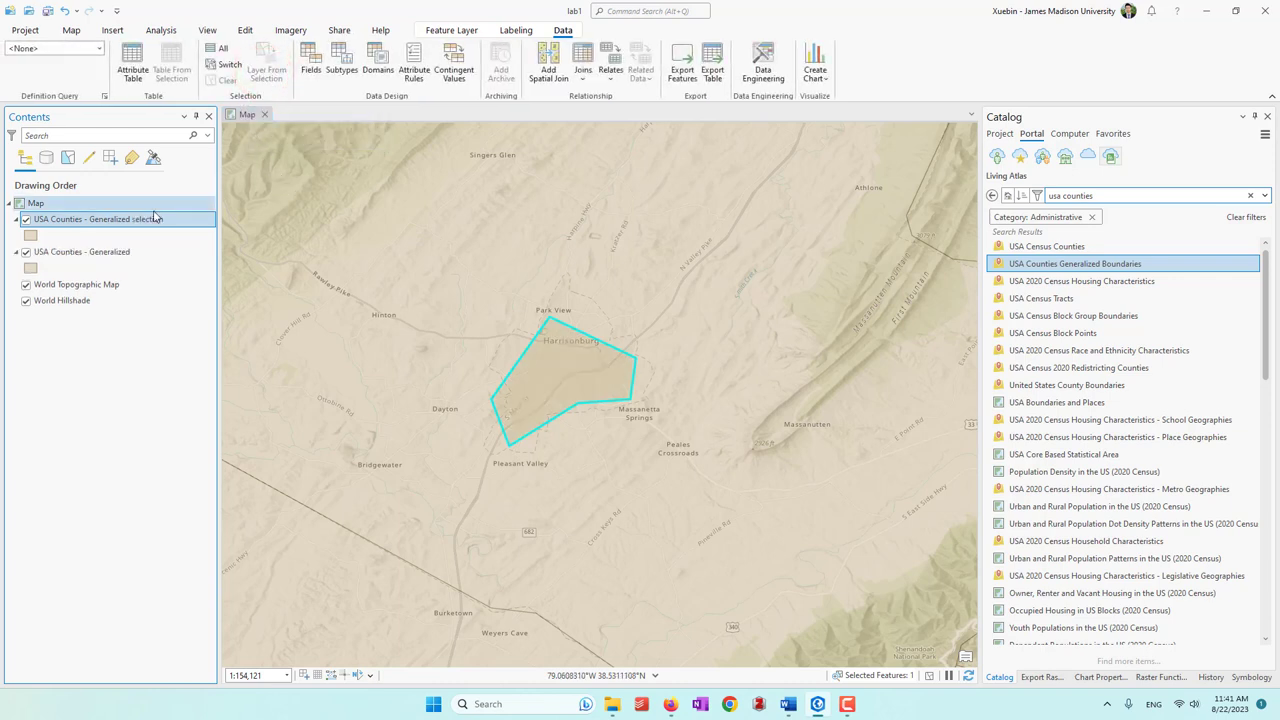
# Rename the new selection layer as Harrisonburg in its layer properties
pyautogui.click(112, 224)
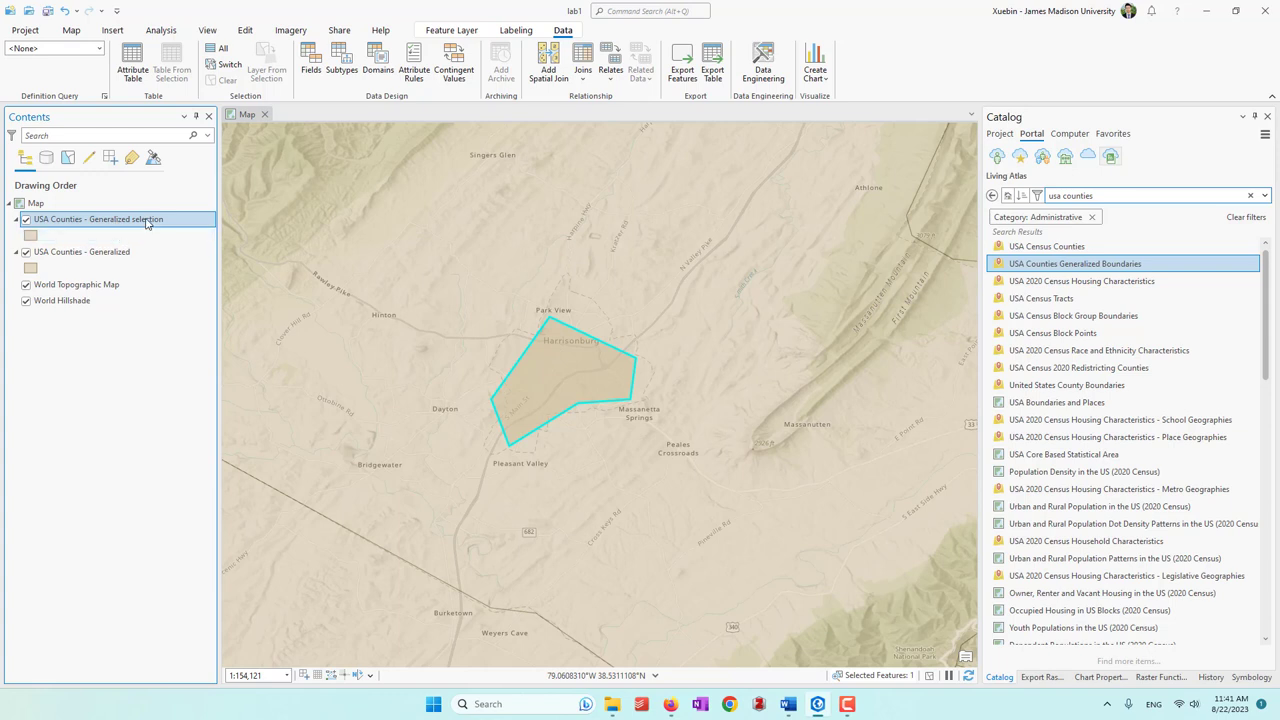
pyautogui.rightClick(88, 224)
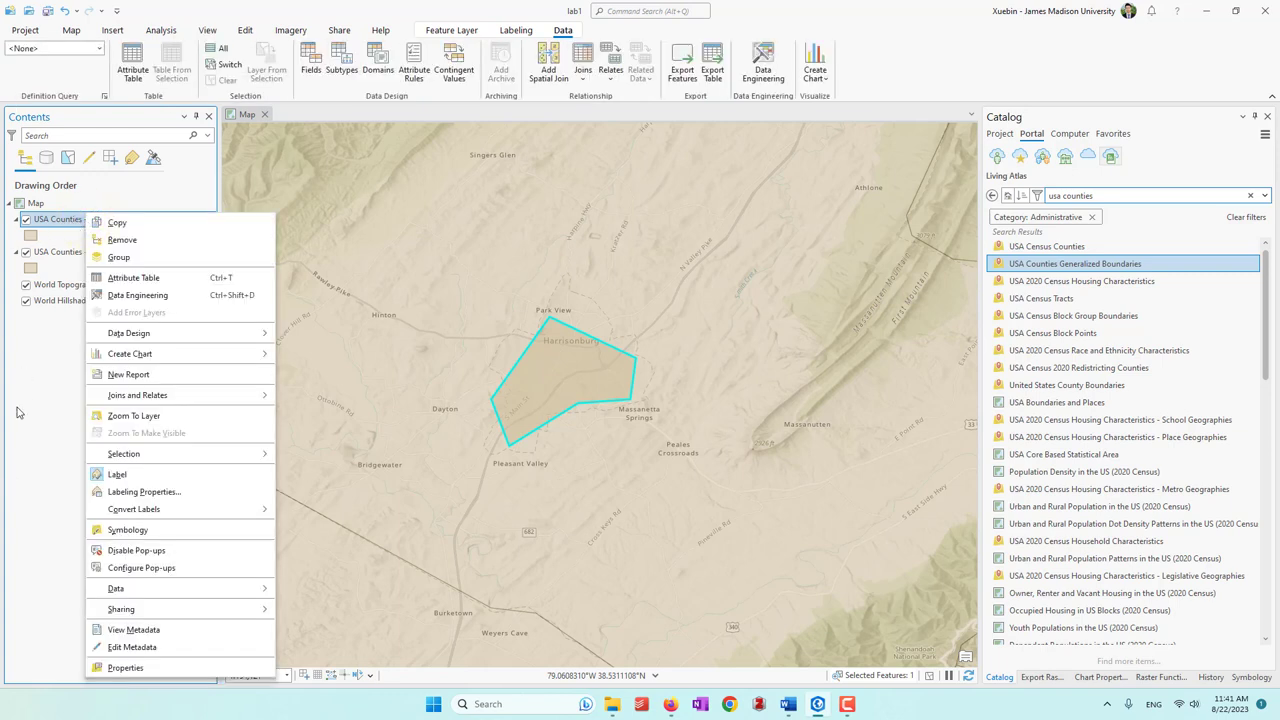
pyautogui.click(142, 668)
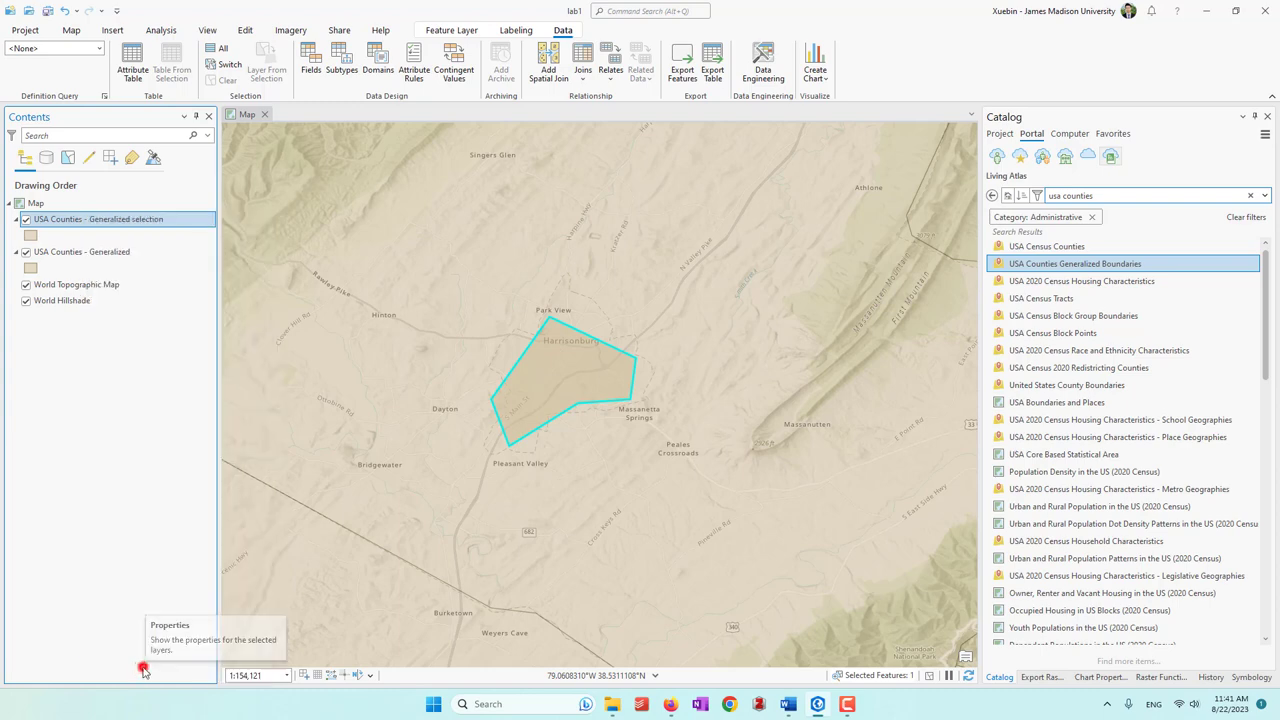
pyautogui.moveTo(737, 217); pyautogui.dragTo(577, 212)
pyautogui.click(700, 252)
pyautogui.tripleClick(706, 252)
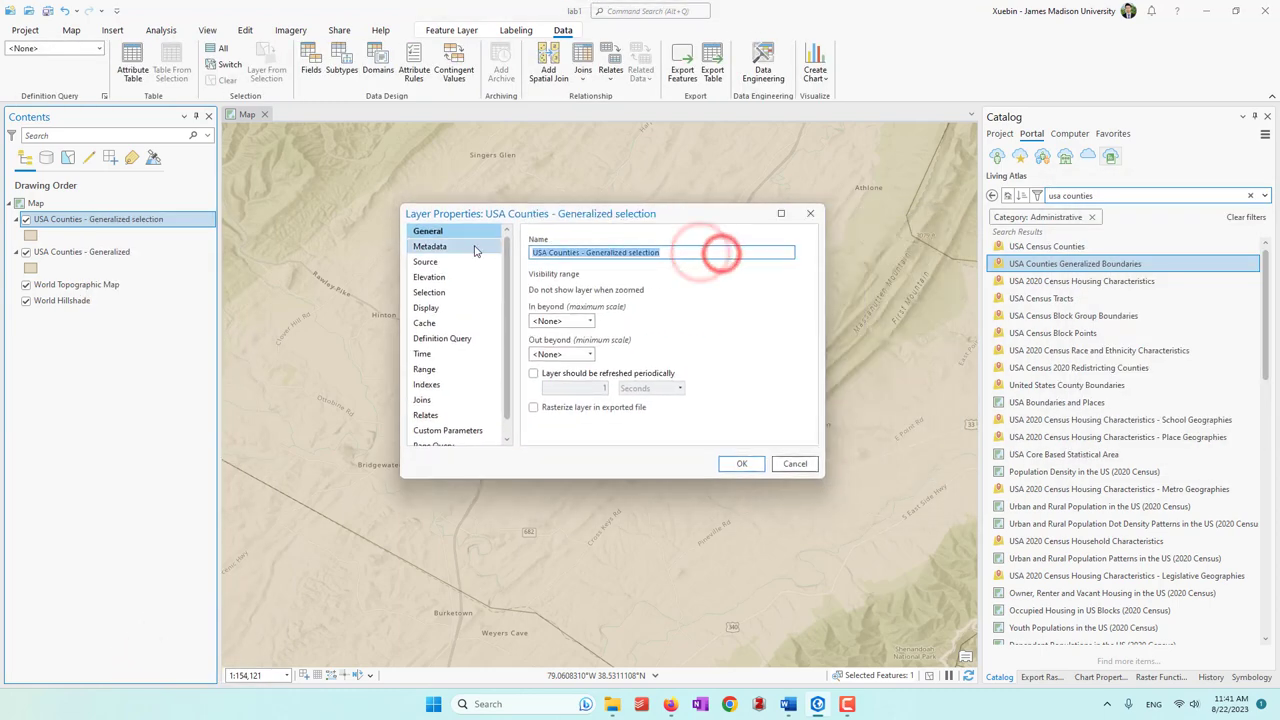
pyautogui.write('Harrisonburg')
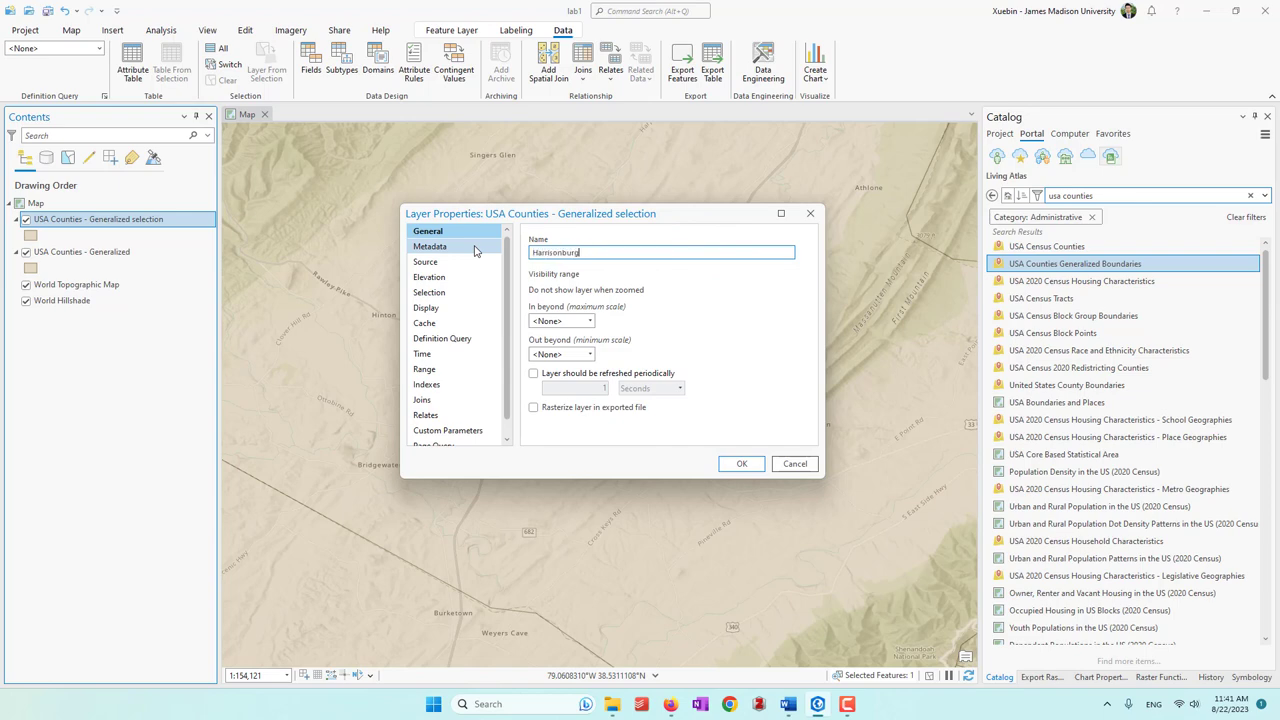
pyautogui.click(739, 466)
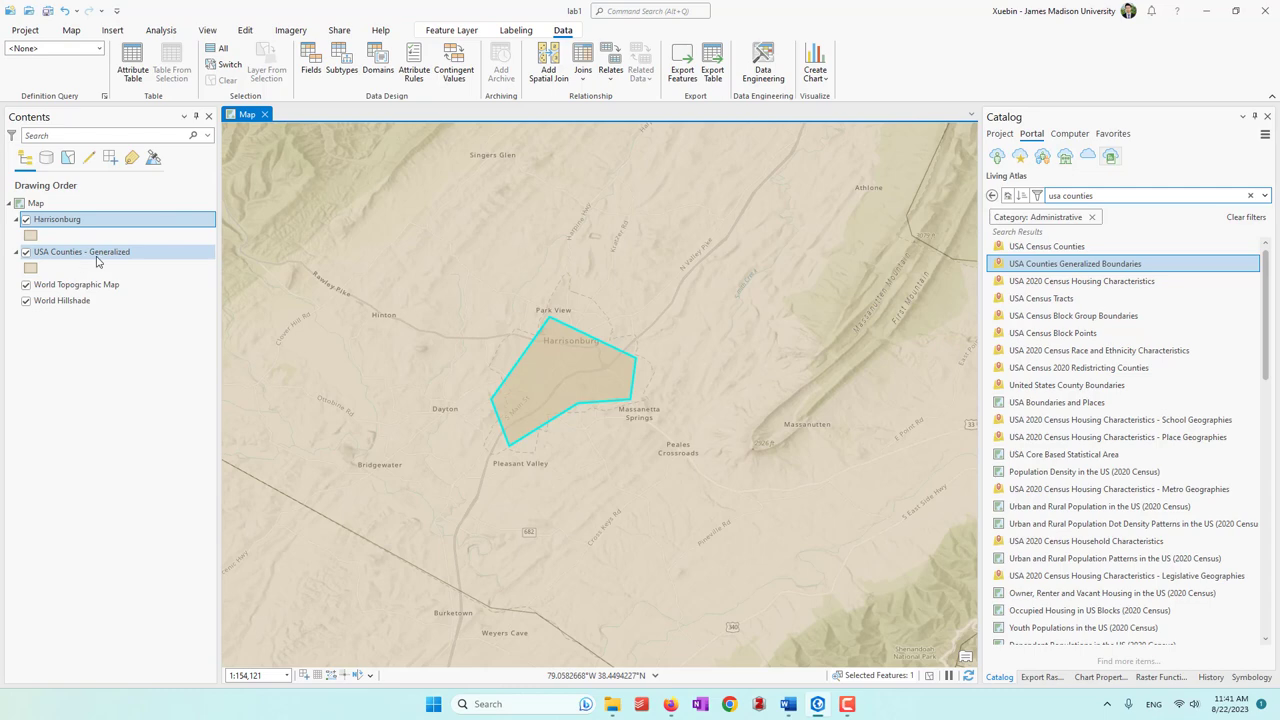
# Remove the USA Counties - Generalized layer from the map and make Harrisonburg the selected layer
pyautogui.rightClick(75, 255)
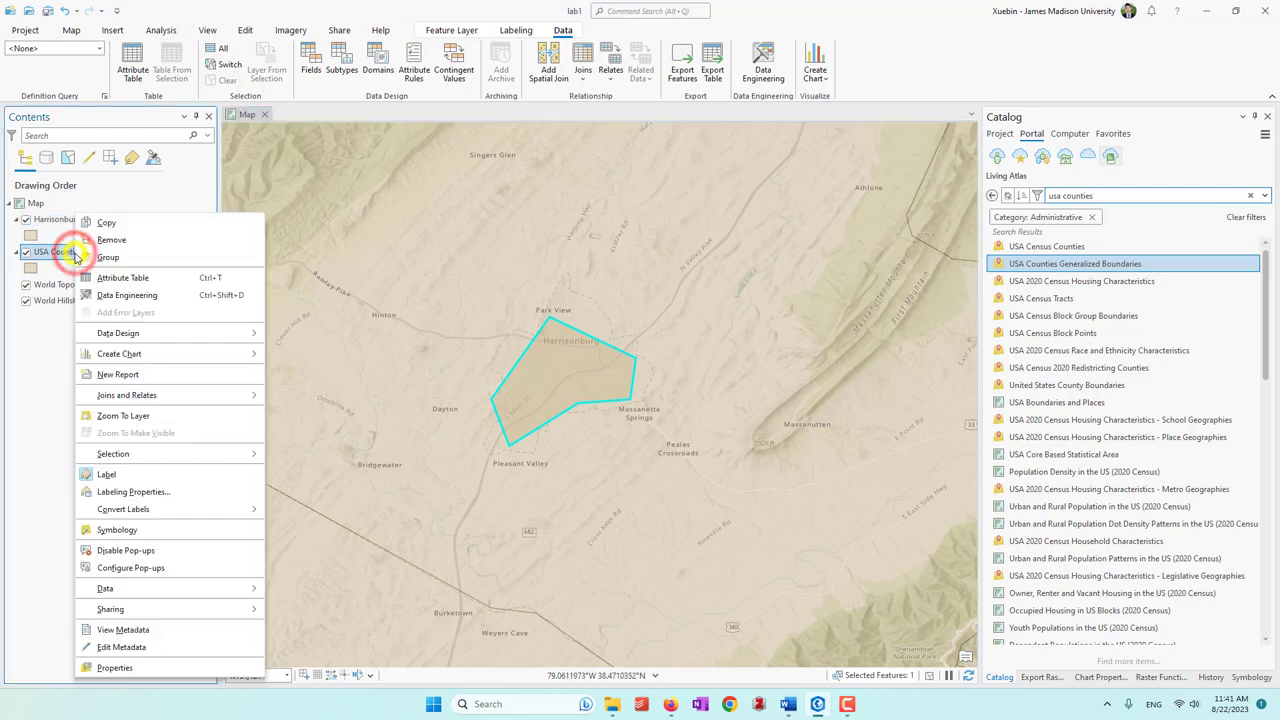
pyautogui.click(124, 241)
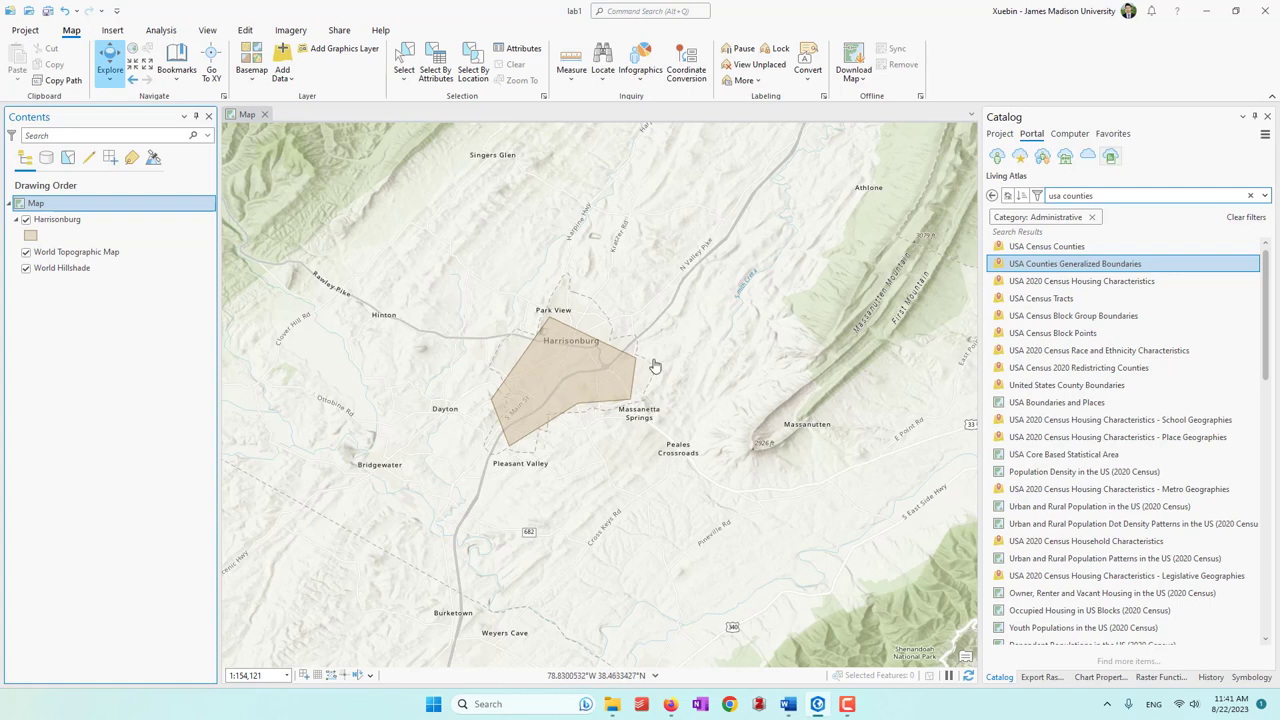
pyautogui.click(83, 219)
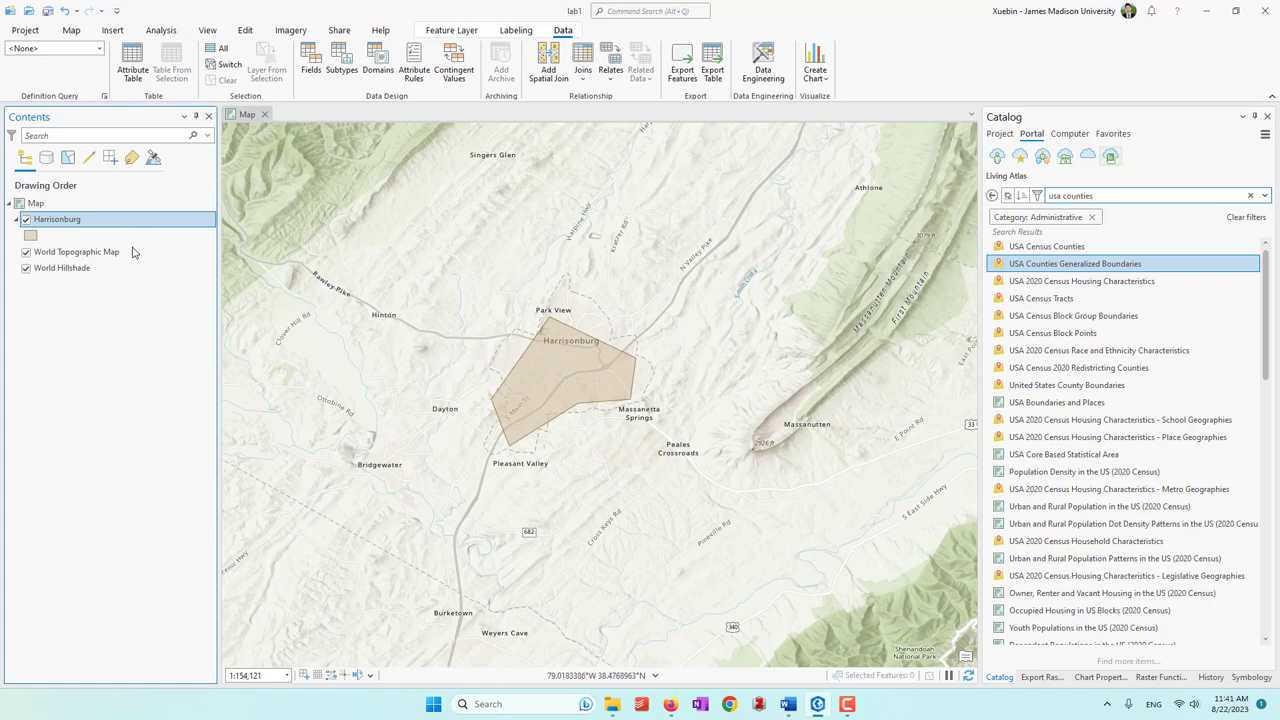
# Open the Harrisonburg layer's attribute table, review its record and fields, and close the table
pyautogui.rightClick(52, 222)
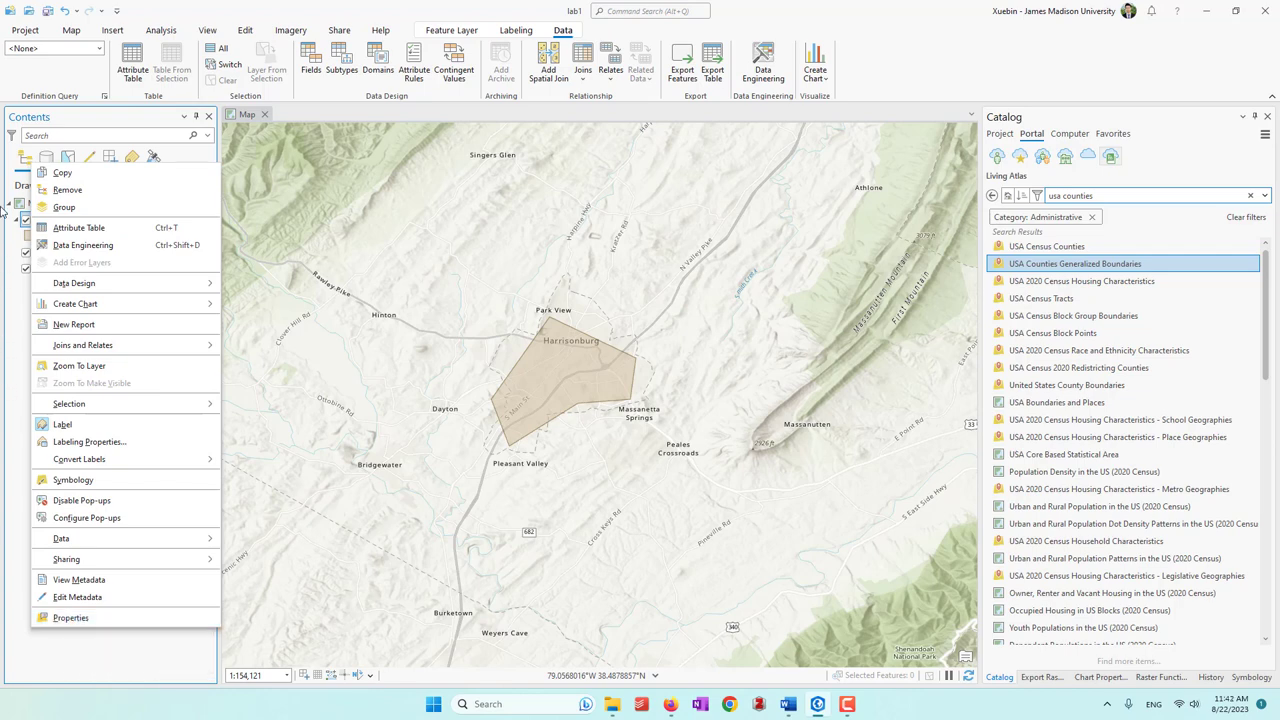
pyautogui.click(86, 229)
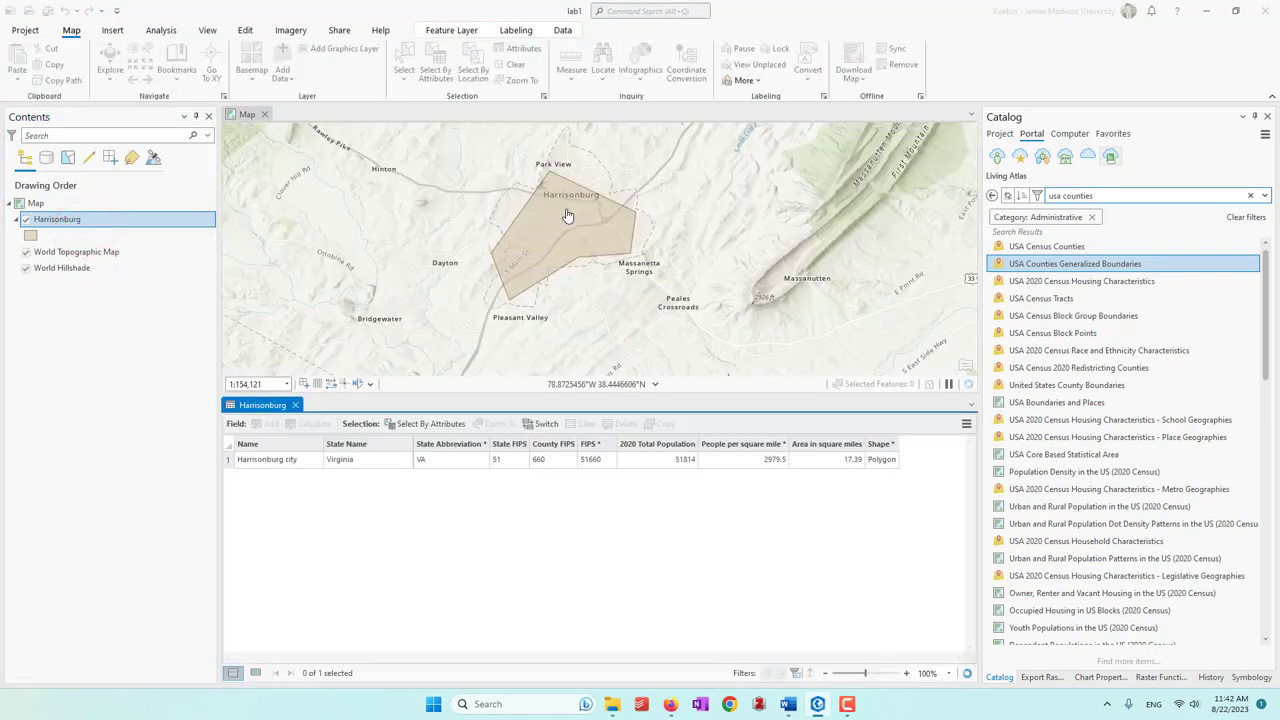
pyautogui.click(265, 466)
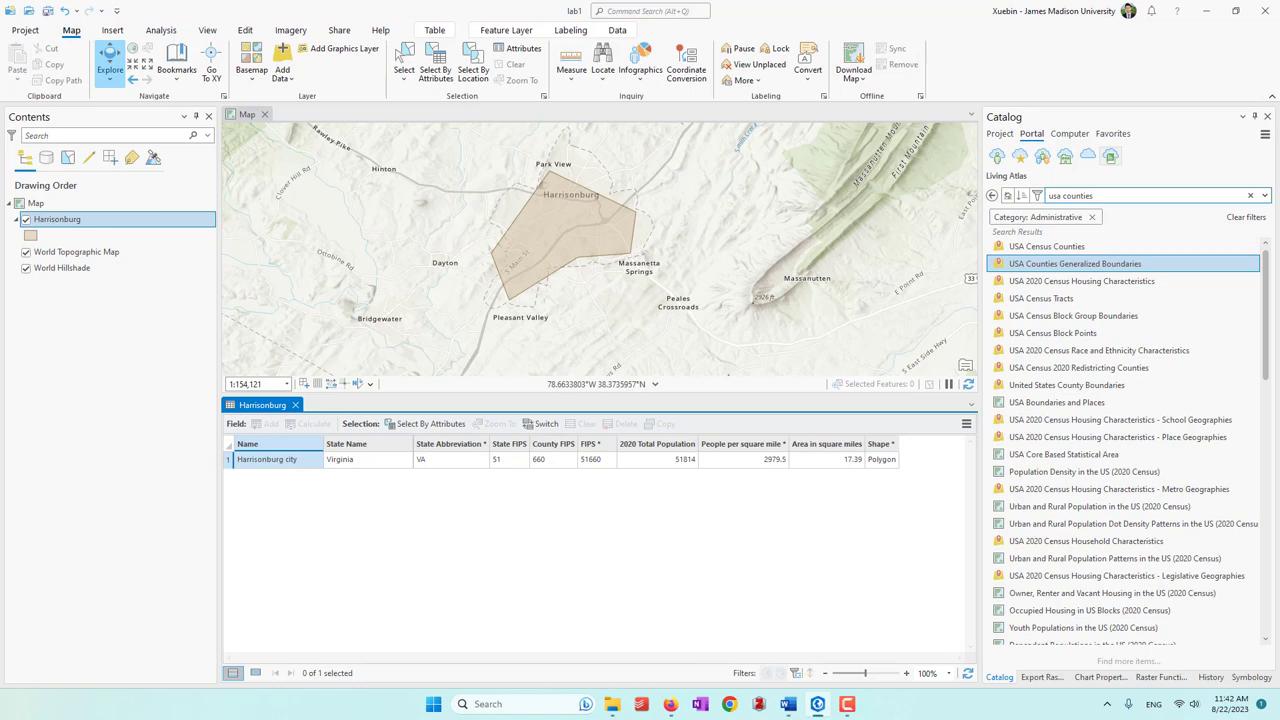
pyautogui.click(295, 405)
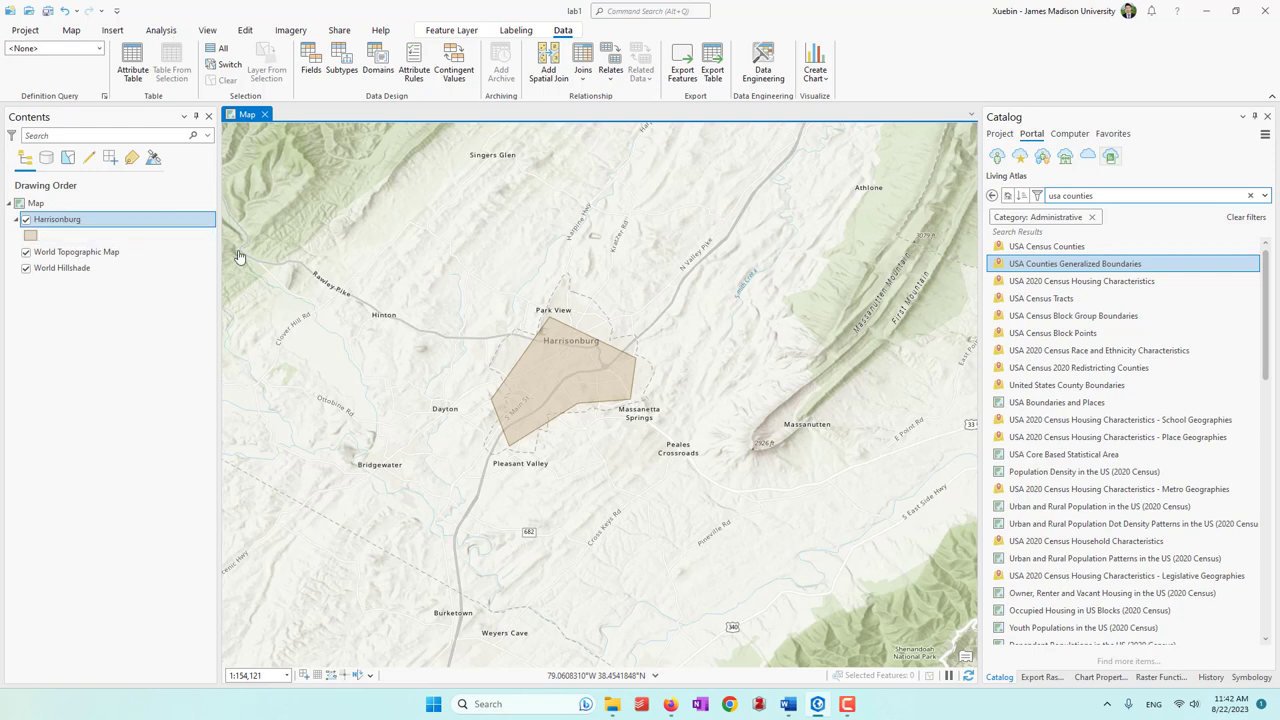
# Change the Harrisonburg layer's polygon symbol to the ArcGIS 2D style Black Outline (2 pts)
pyautogui.click(446, 32)
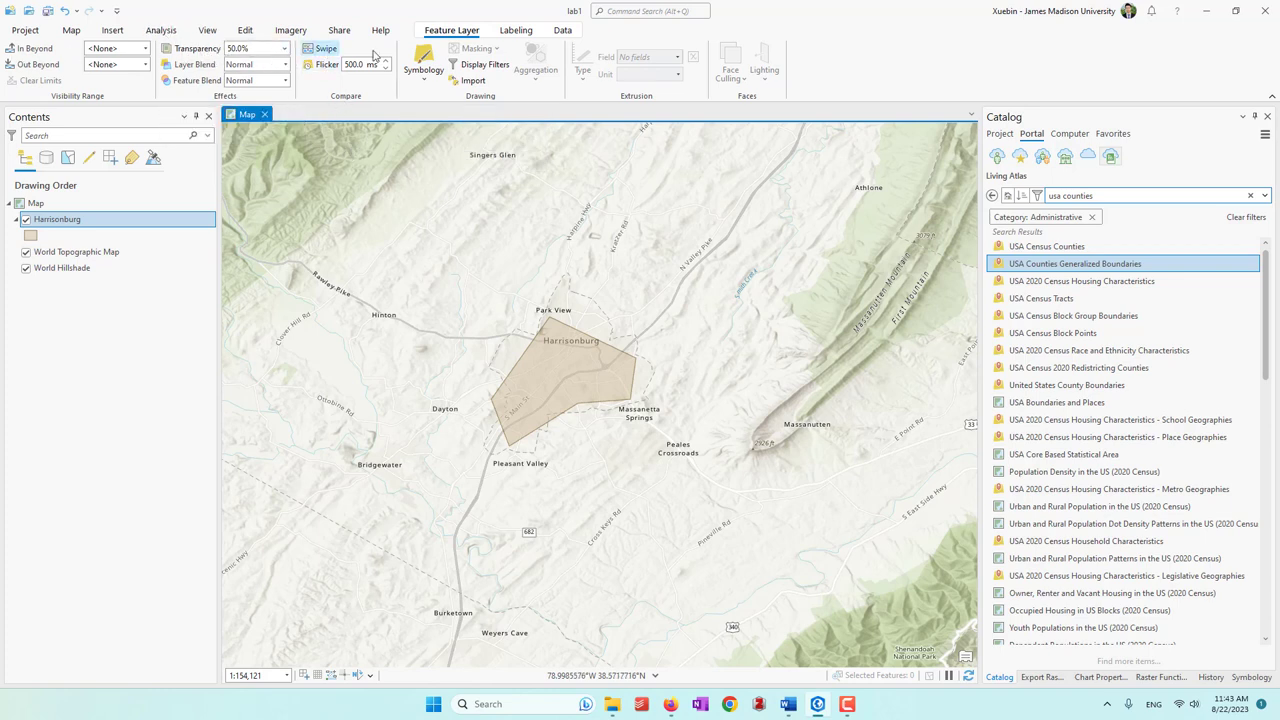
pyautogui.click(424, 57)
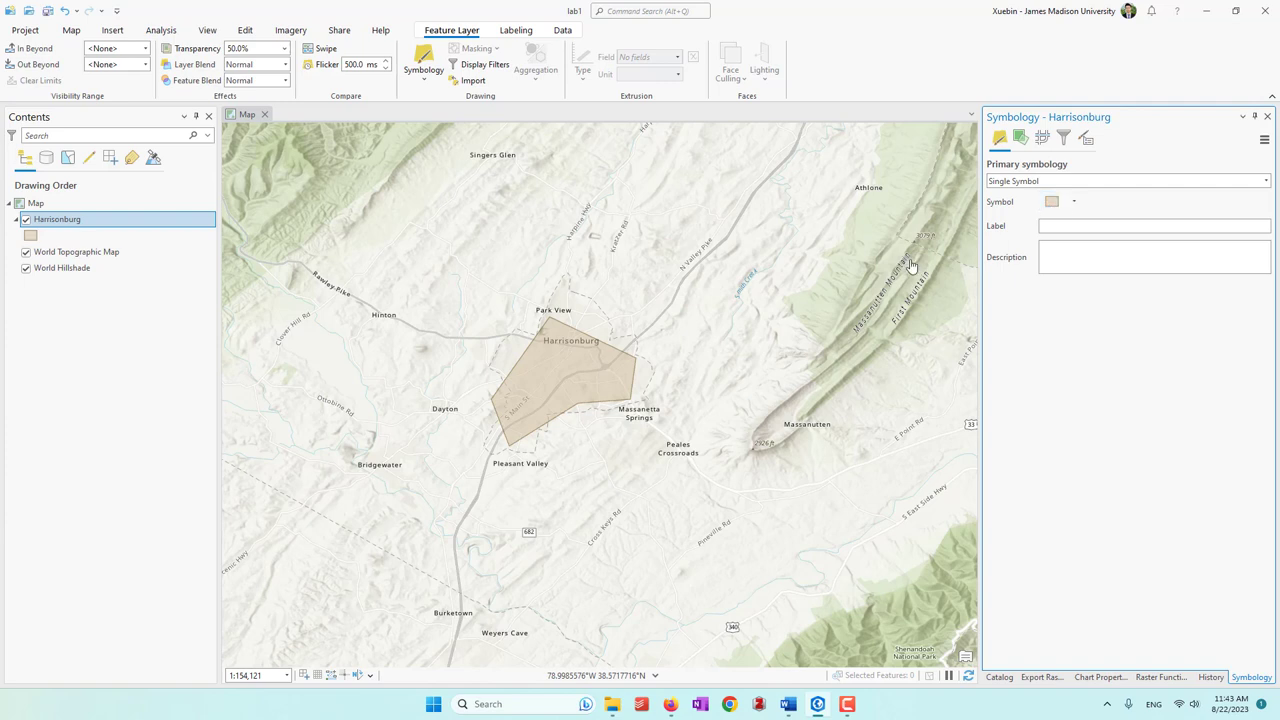
pyautogui.click(1054, 202)
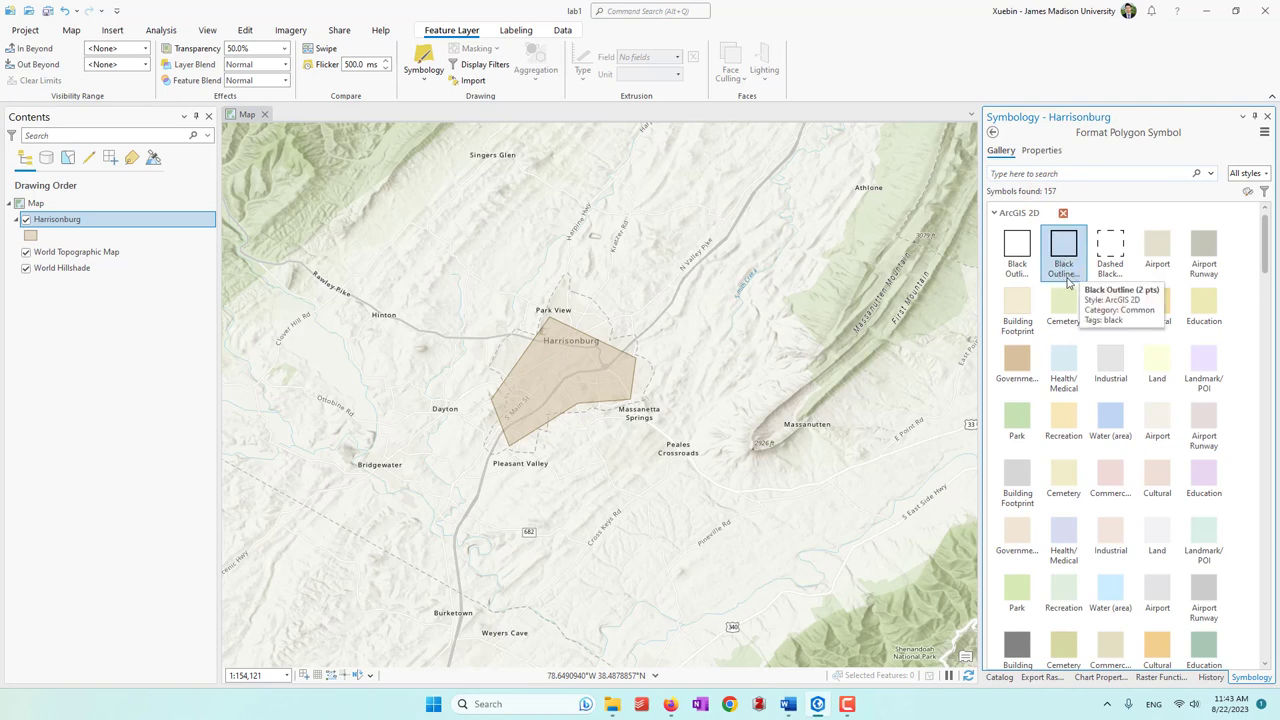
pyautogui.click(1066, 270)
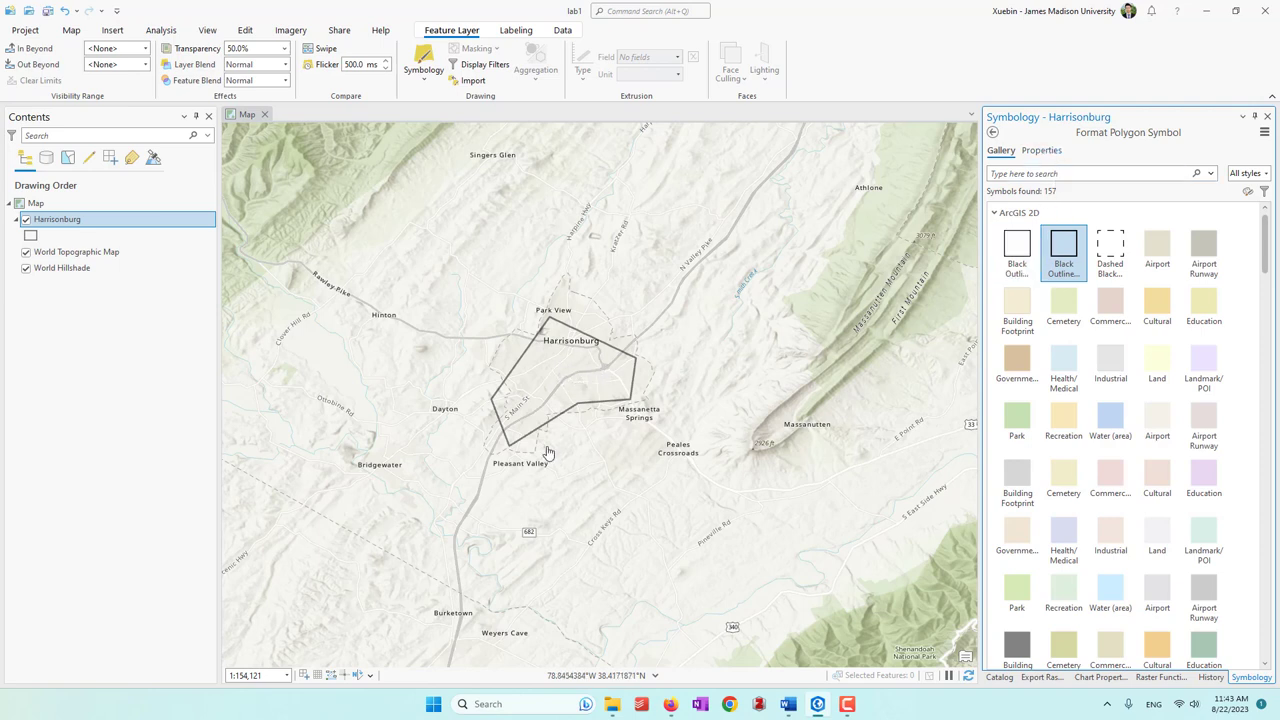
# Set the Harrisonburg symbol's outline color to orange and apply the change
pyautogui.click(1042, 151)
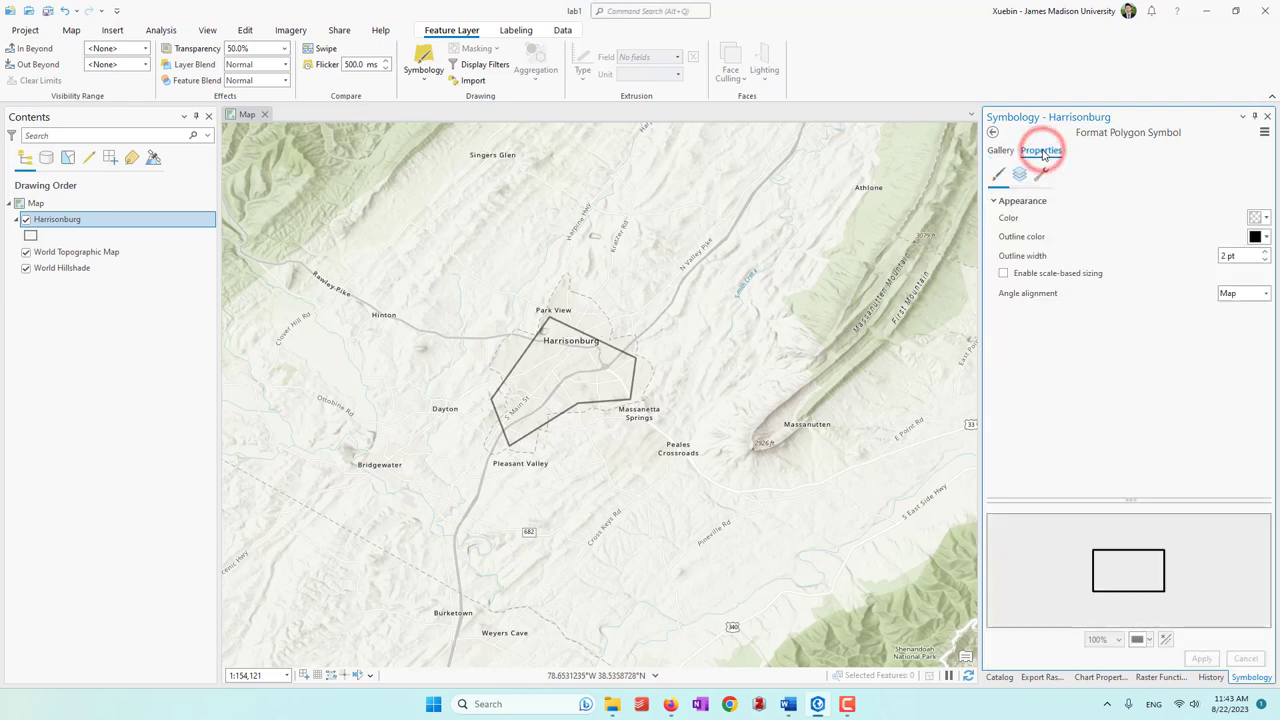
pyautogui.click(1267, 238)
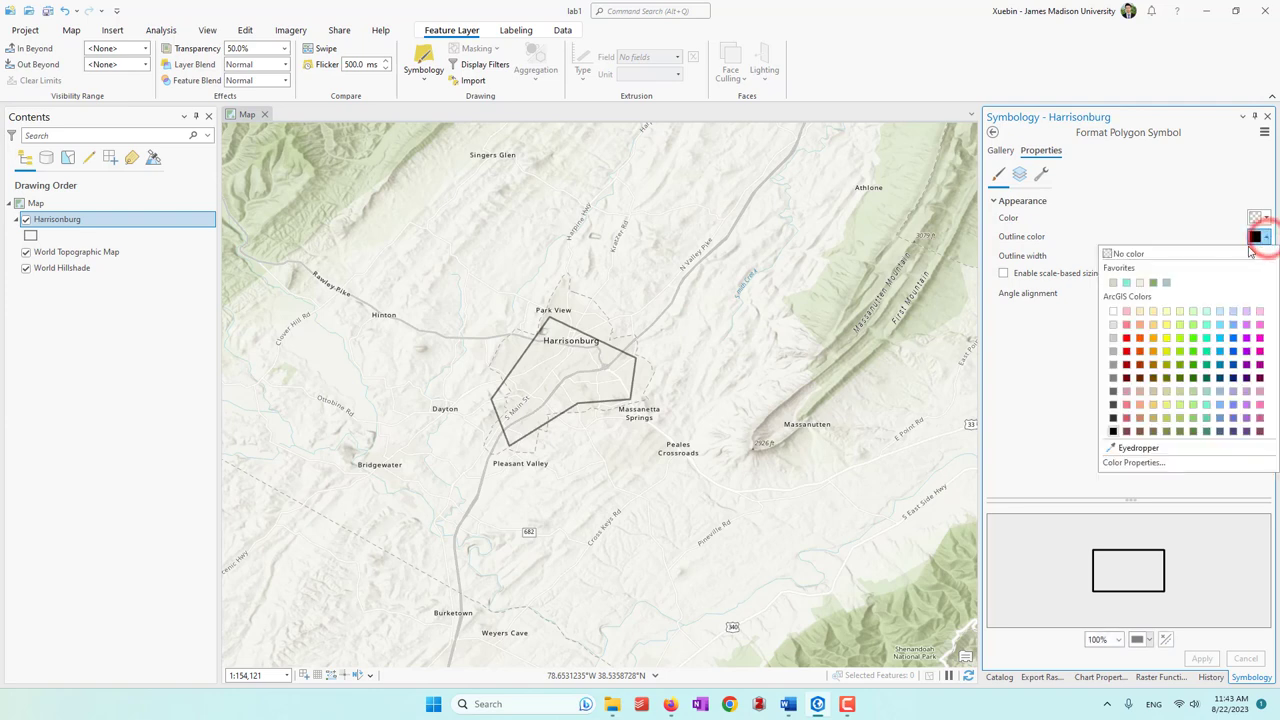
pyautogui.click(1140, 339)
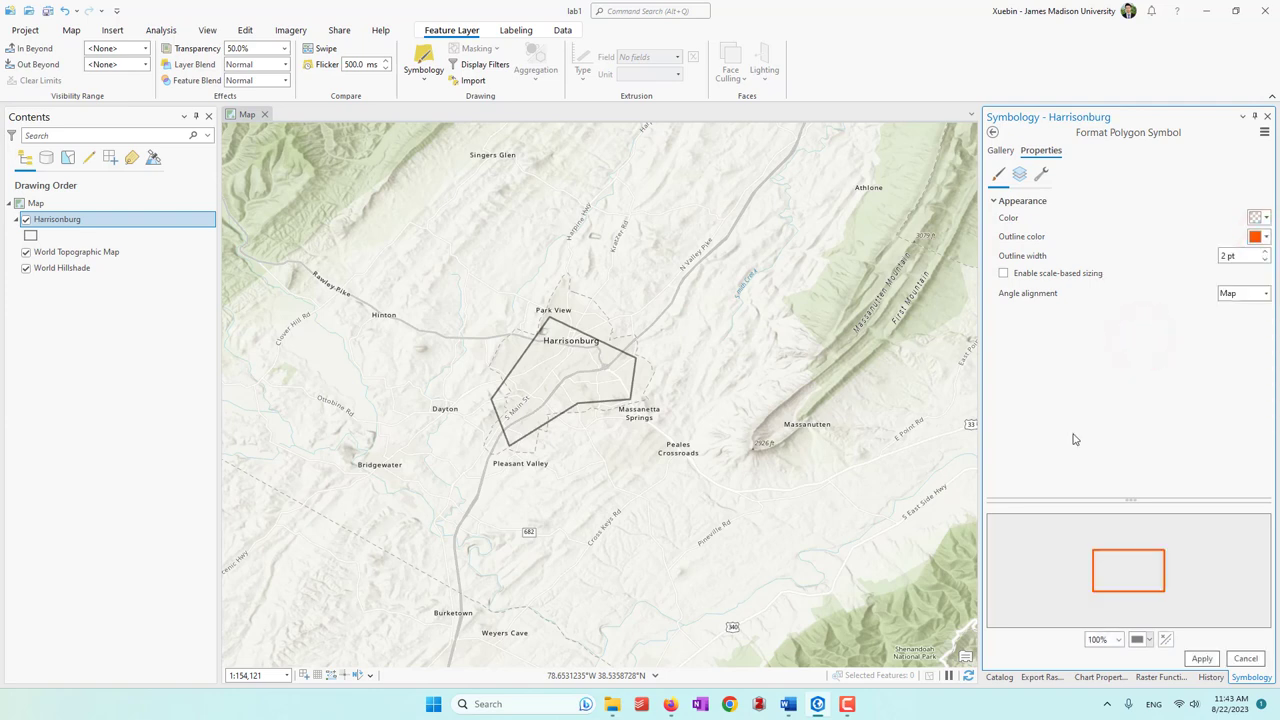
pyautogui.click(1203, 660)
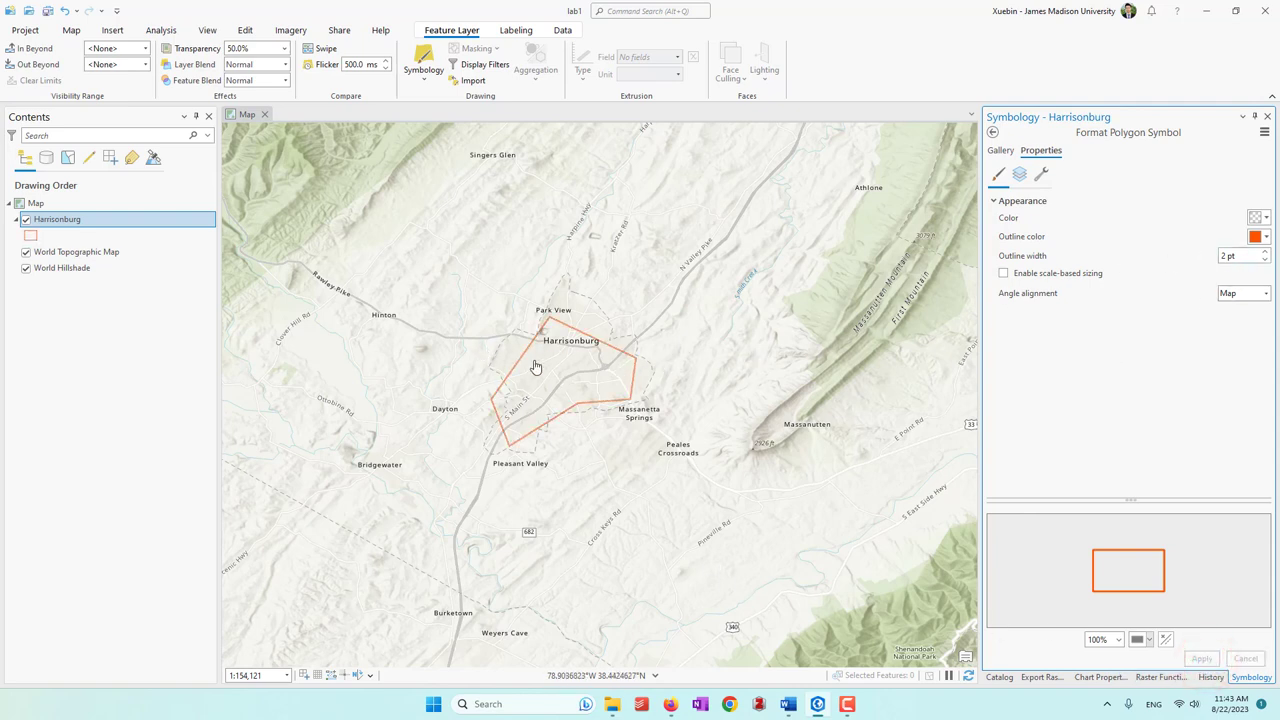
# Convert the map with the Harrisonburg boundary to a local scene
pyautogui.scroll(1, 503, 366)
pyautogui.scroll(2, 503, 366)
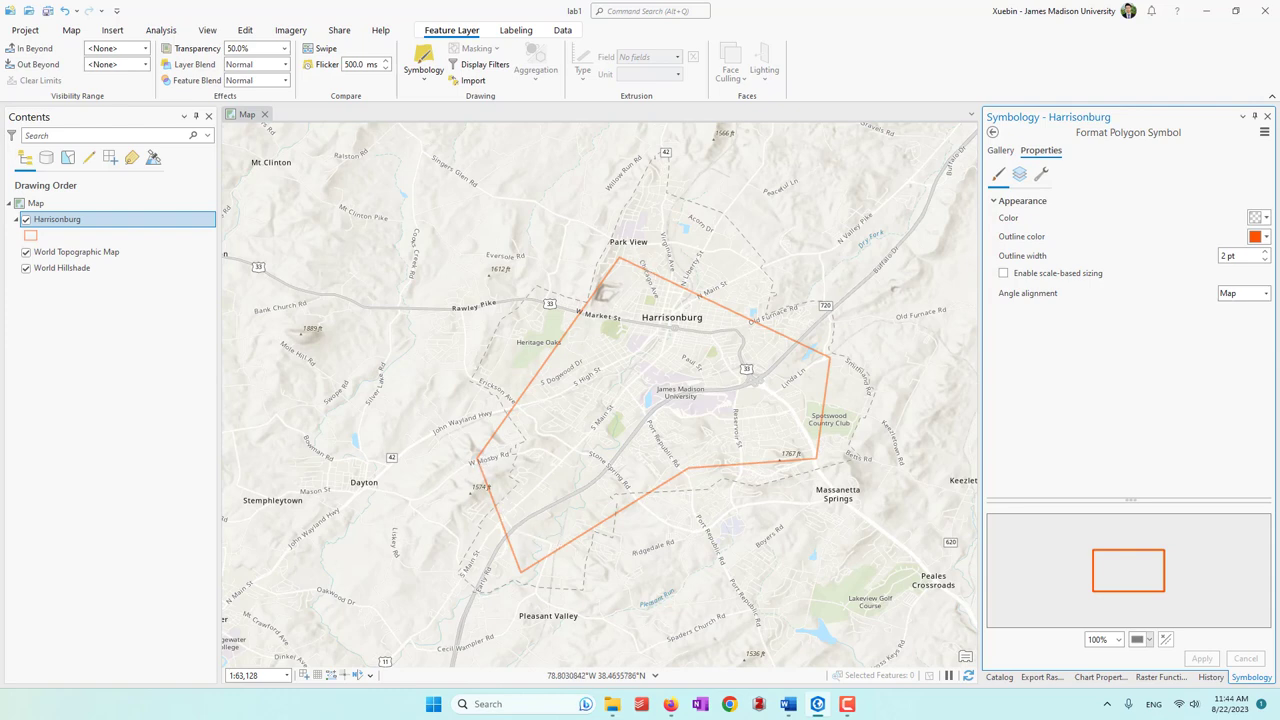
pyautogui.scroll(-2, 512, 337)
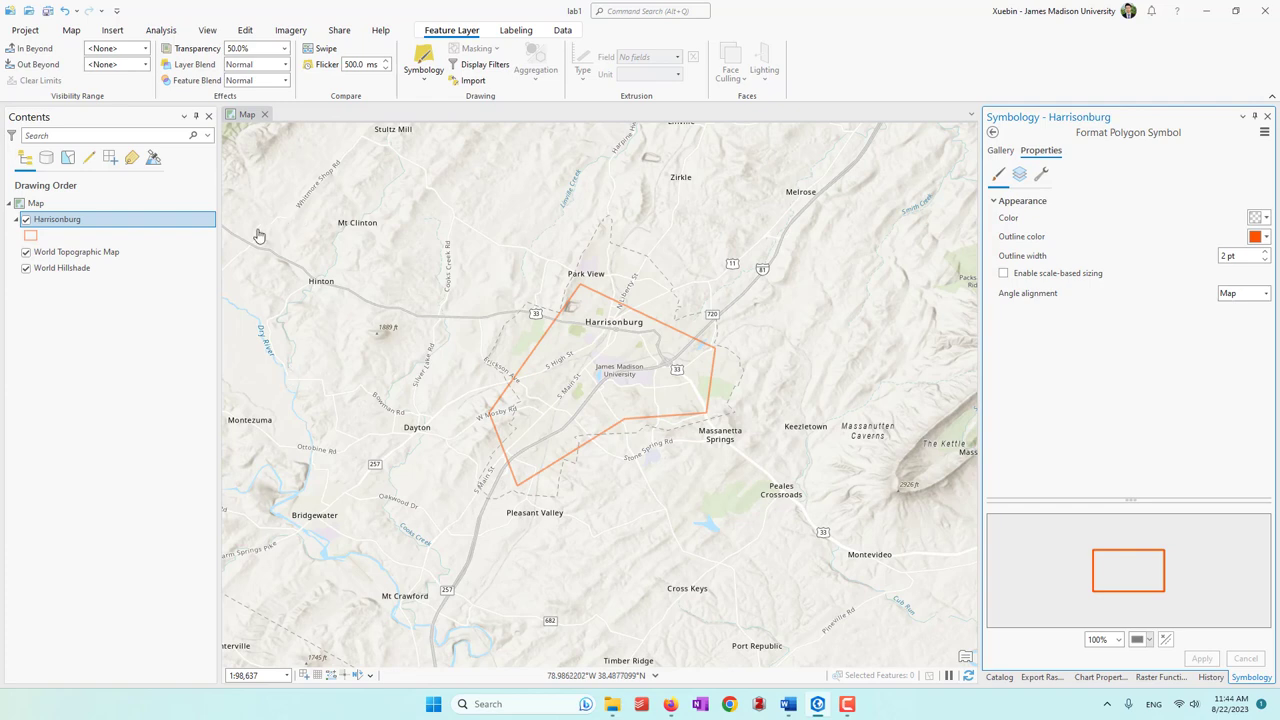
pyautogui.click(209, 31)
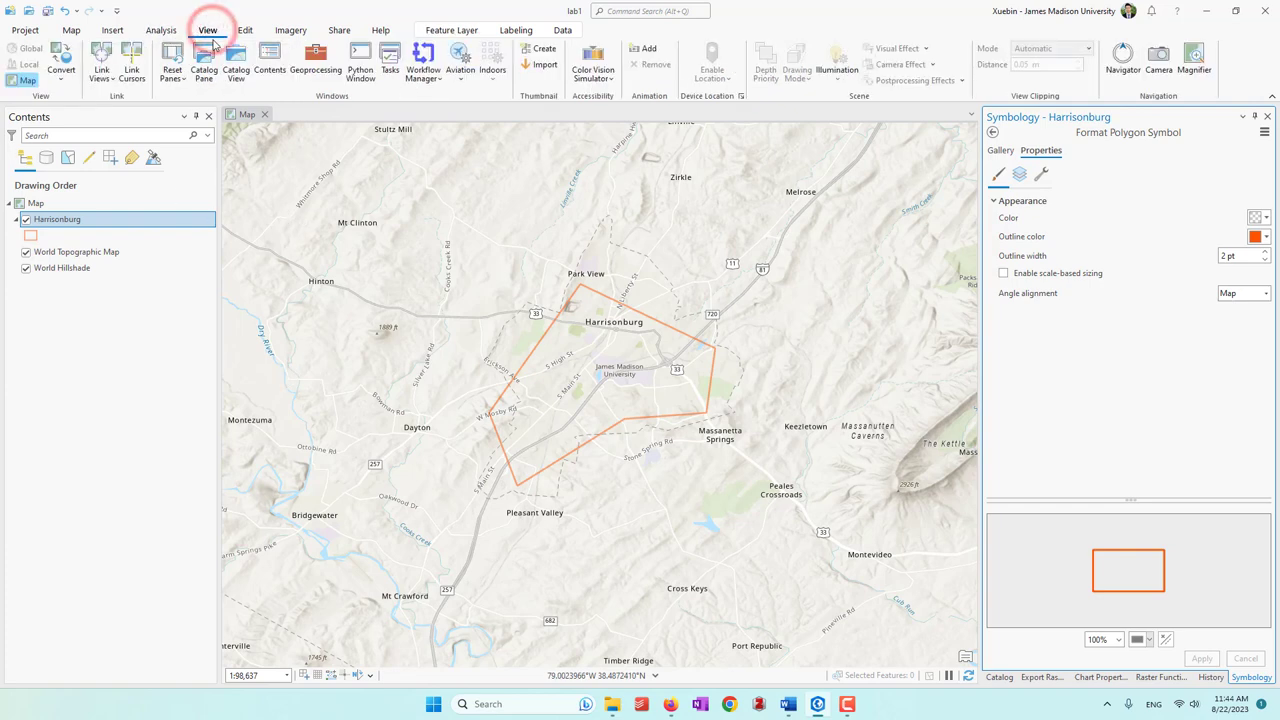
pyautogui.click(63, 78)
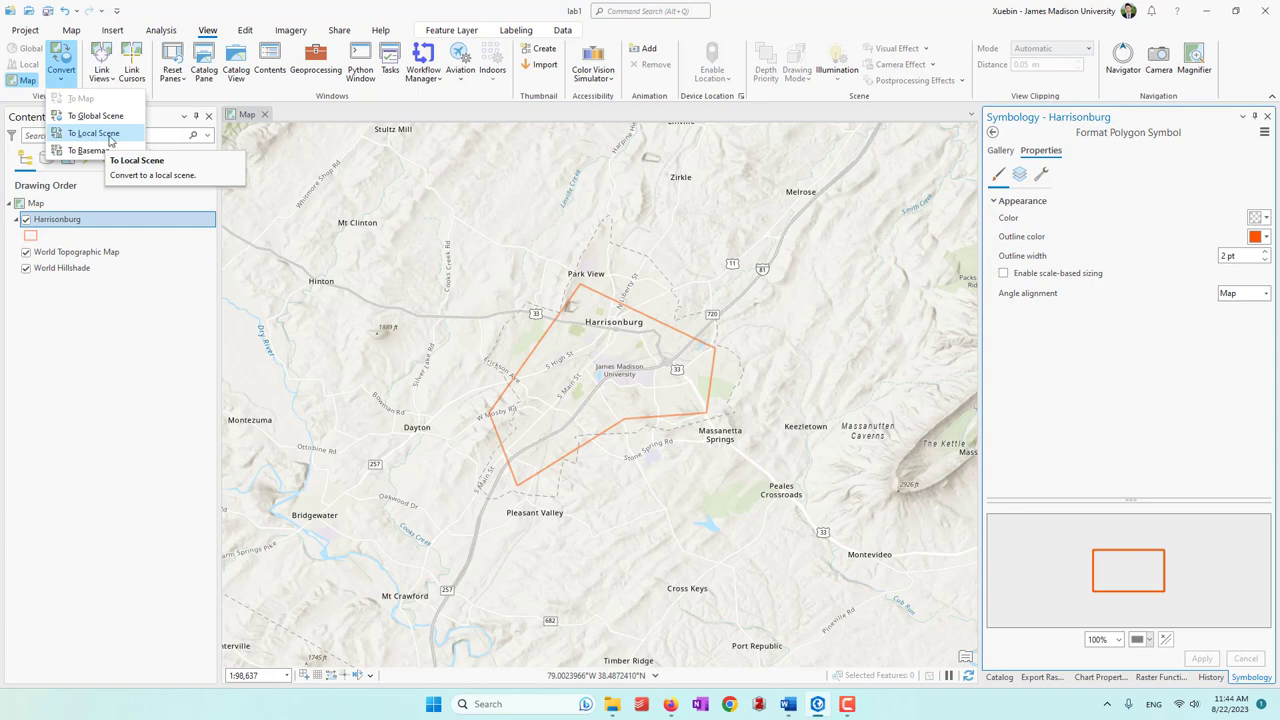
pyautogui.click(110, 137)
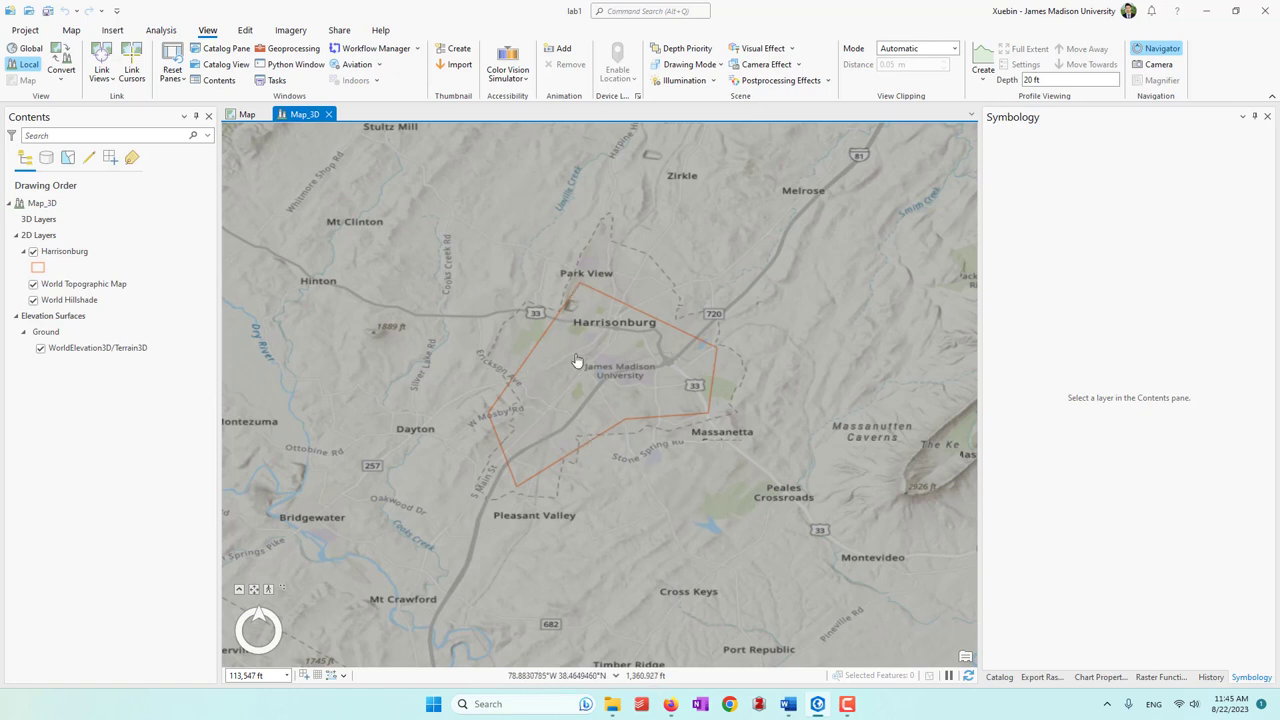
# Expand the on-screen navigator to its full 3D control, and tilt and rotate the scene into an oblique view of Harrisonburg
pyautogui.scroll(-1, 630, 440)
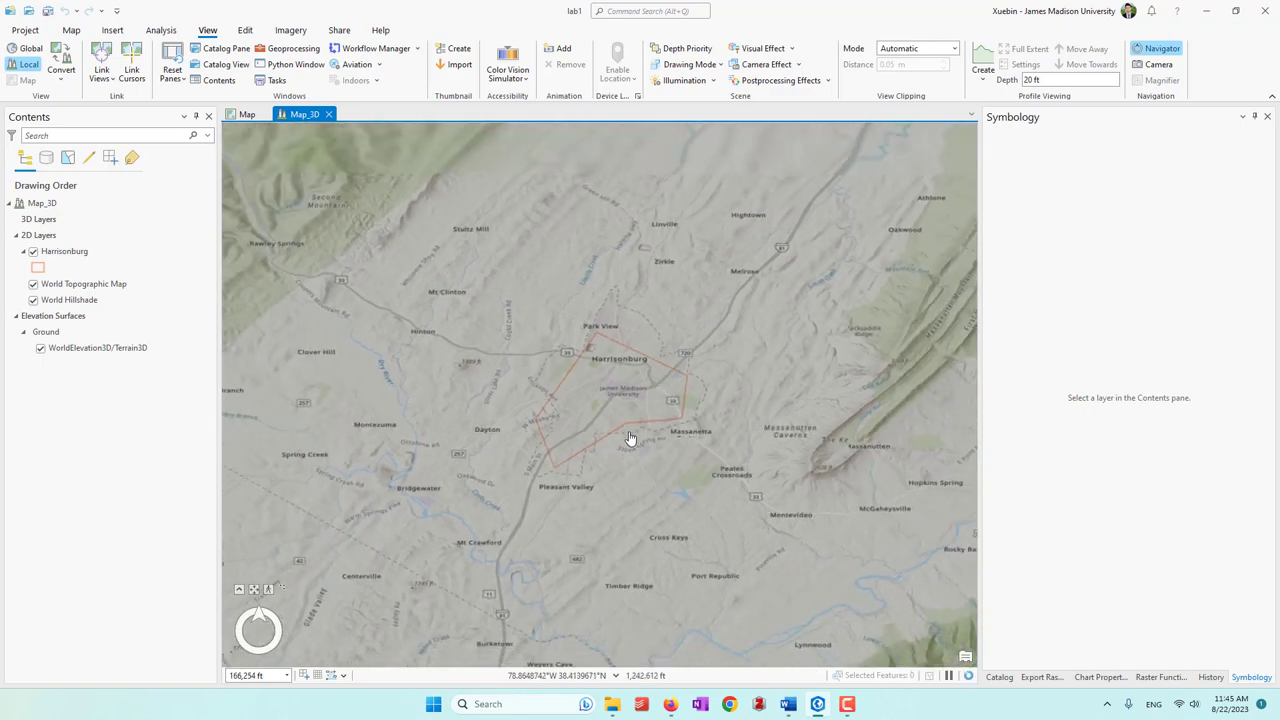
pyautogui.scroll(2, 630, 440)
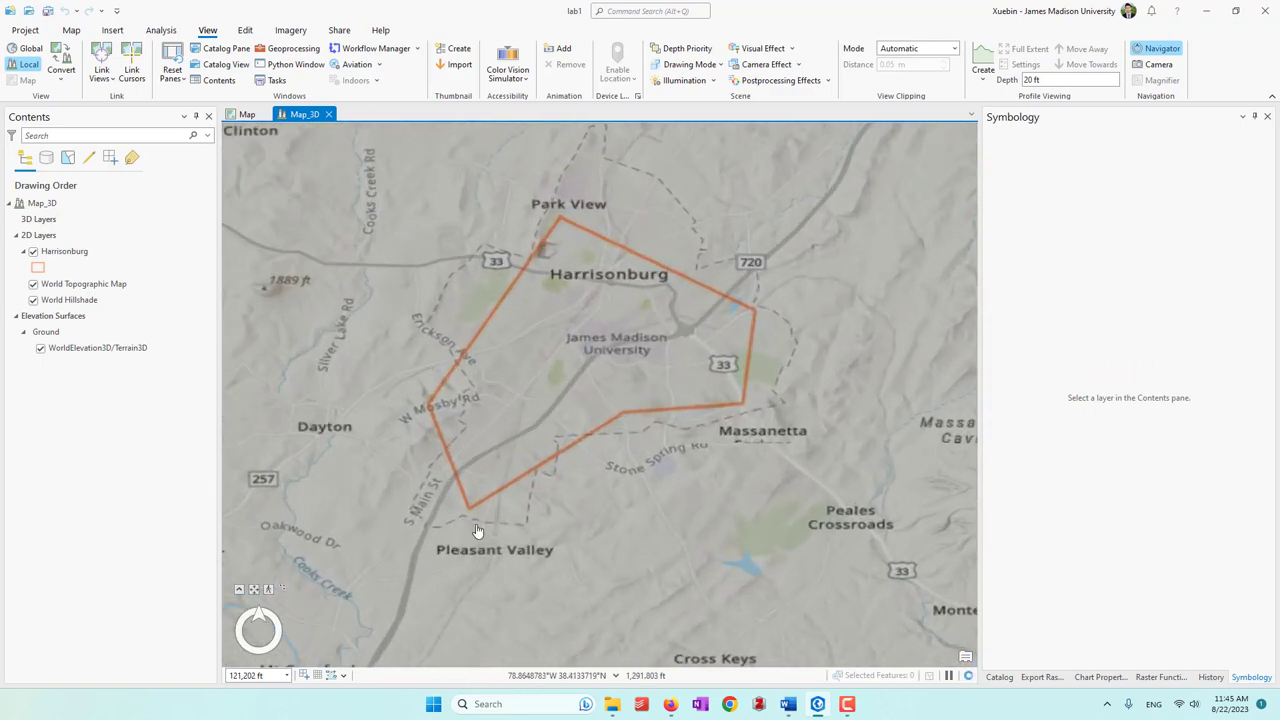
pyautogui.click(268, 596)
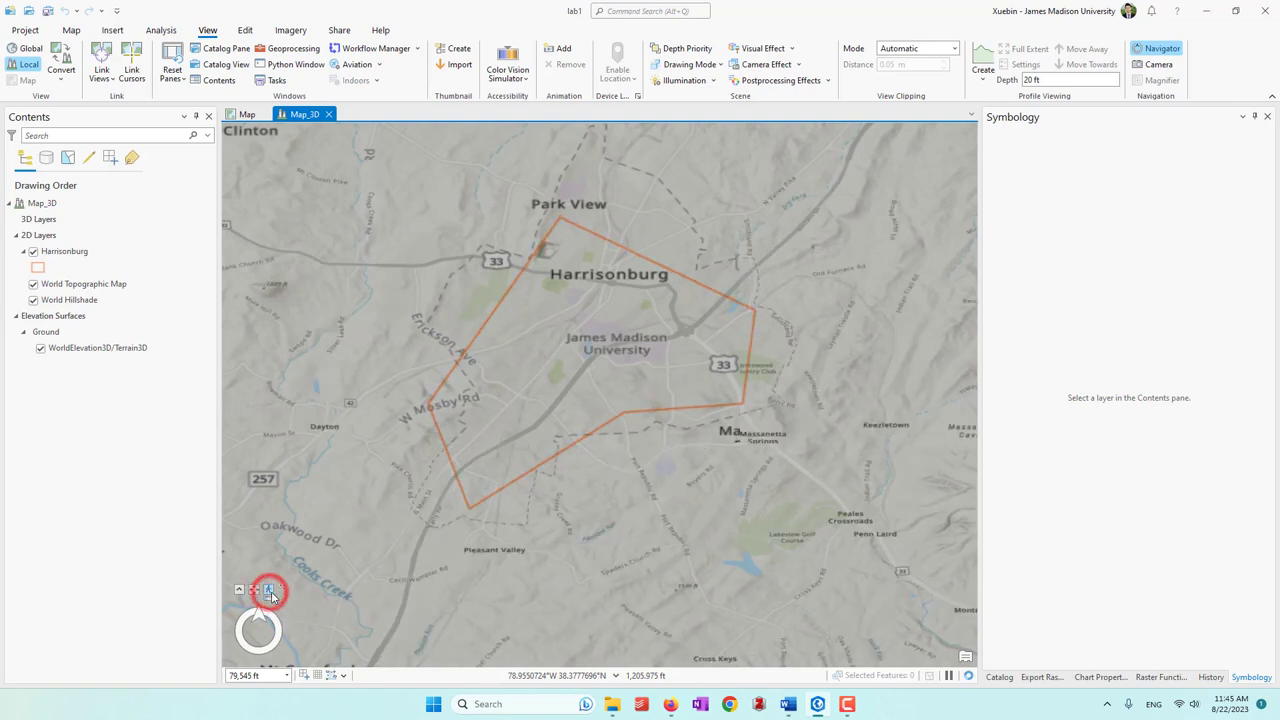
pyautogui.click(252, 592)
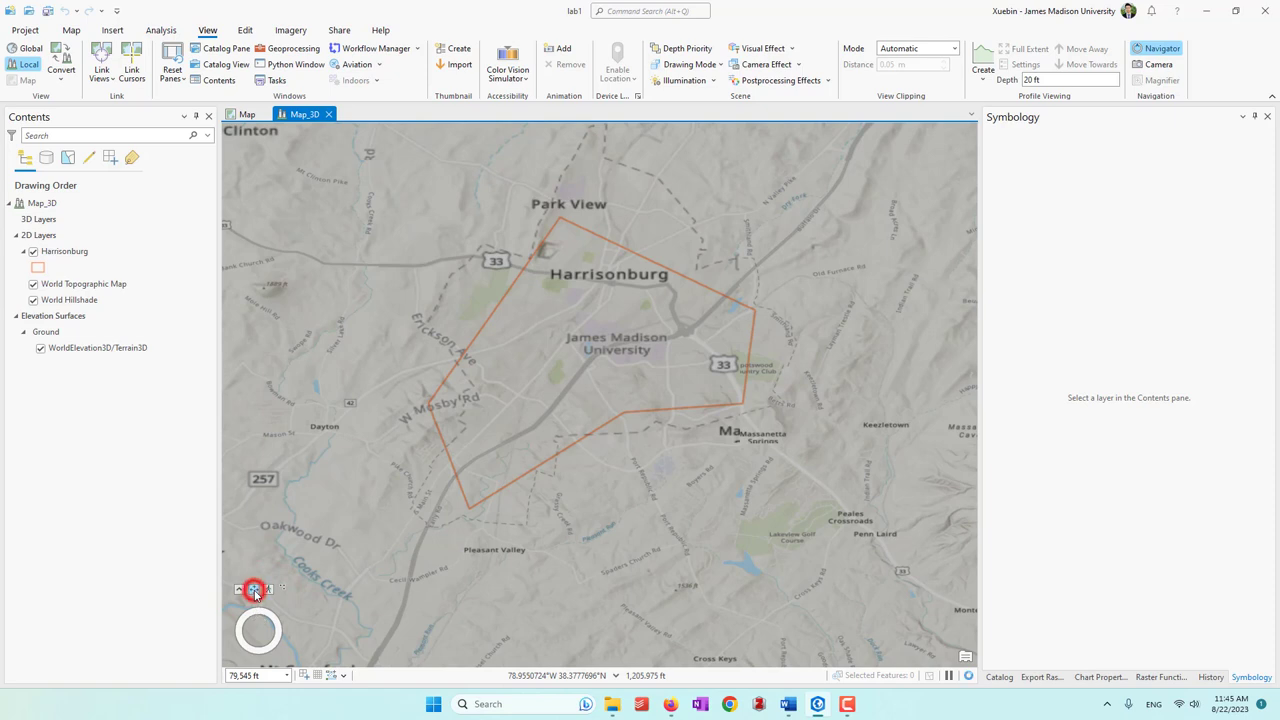
pyautogui.click(238, 591)
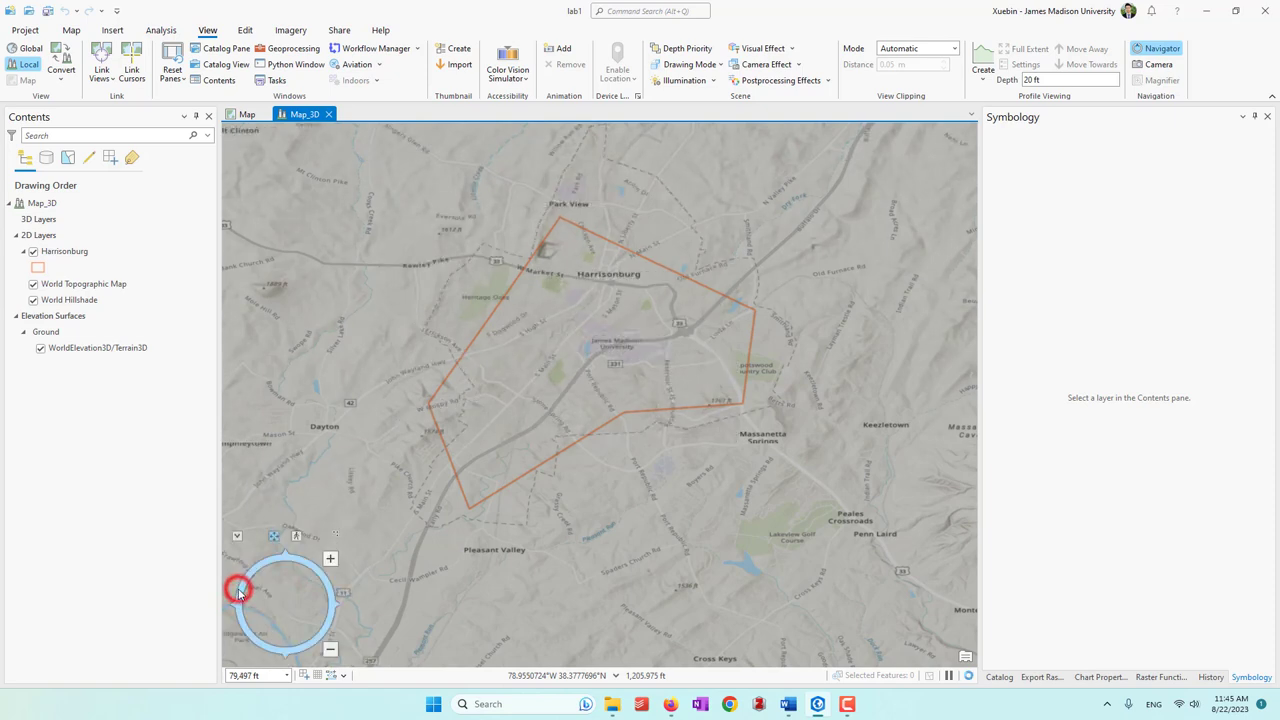
pyautogui.click(294, 535)
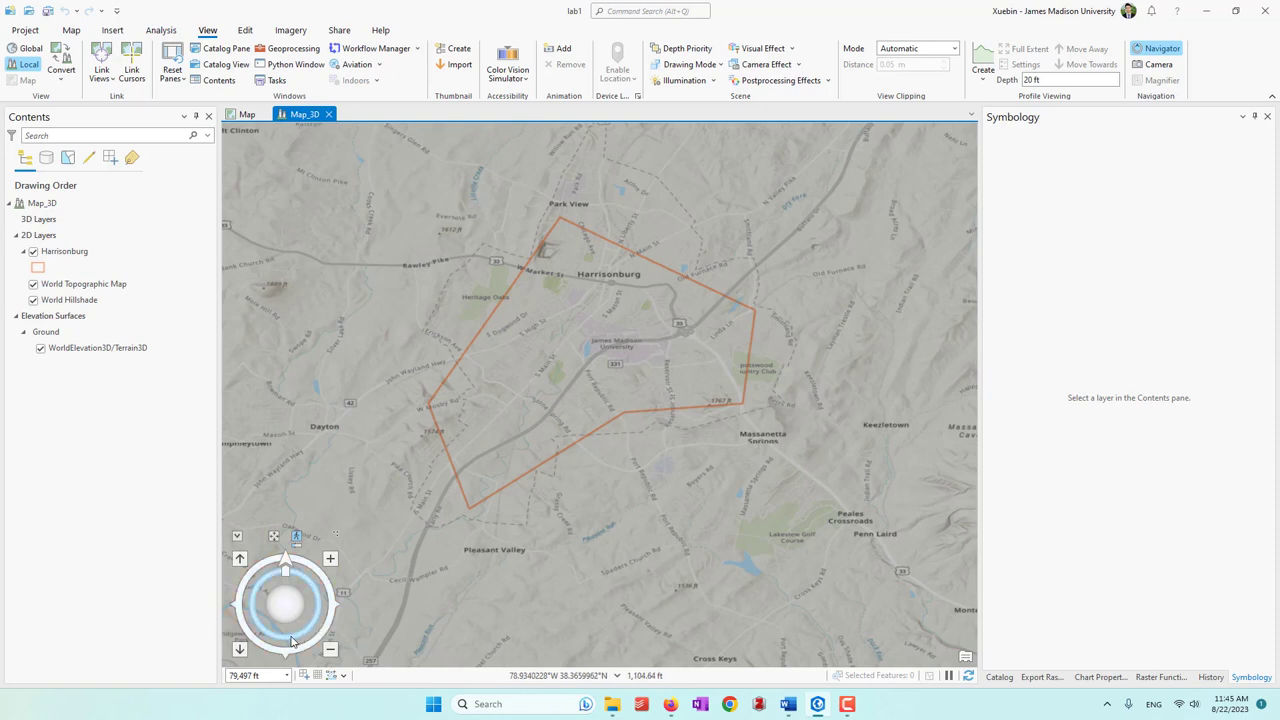
pyautogui.moveTo(290, 640); pyautogui.dragTo(267, 620)
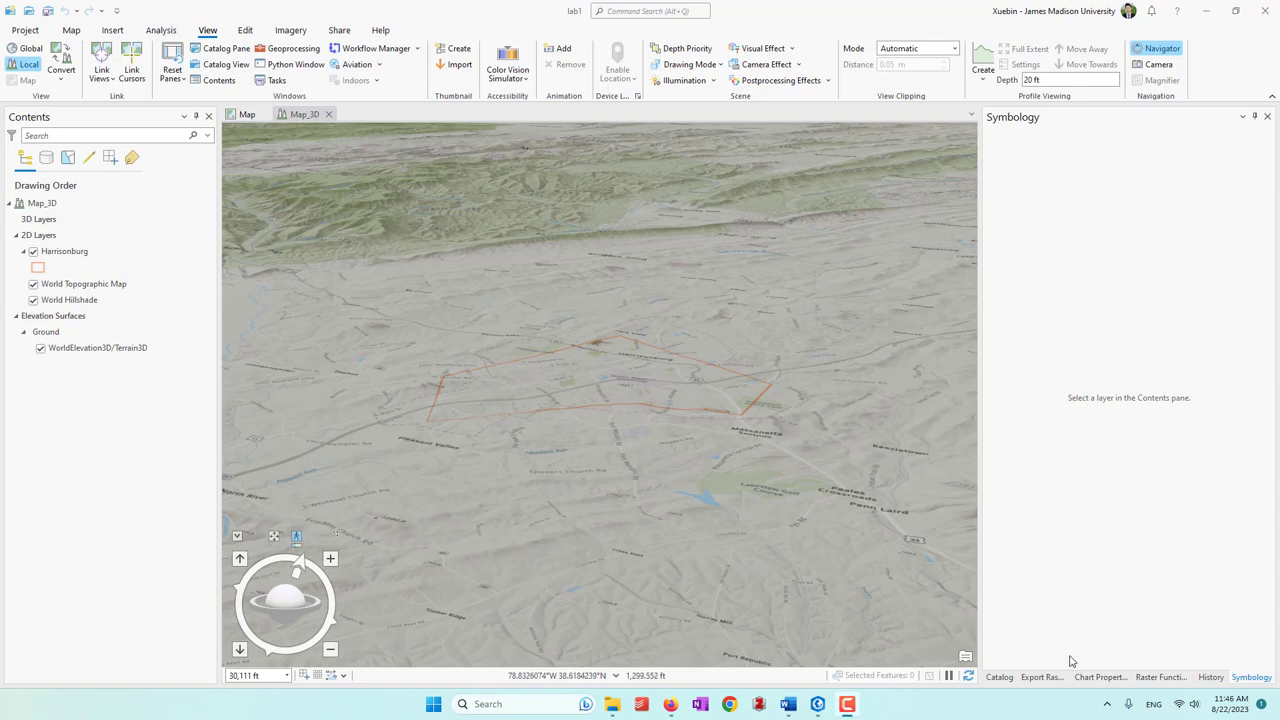
# Review the project's items in the Catalog, including lab1.gdb and lab1.atbx, and view the portal's Living Atlas content
pyautogui.click(1000, 680)
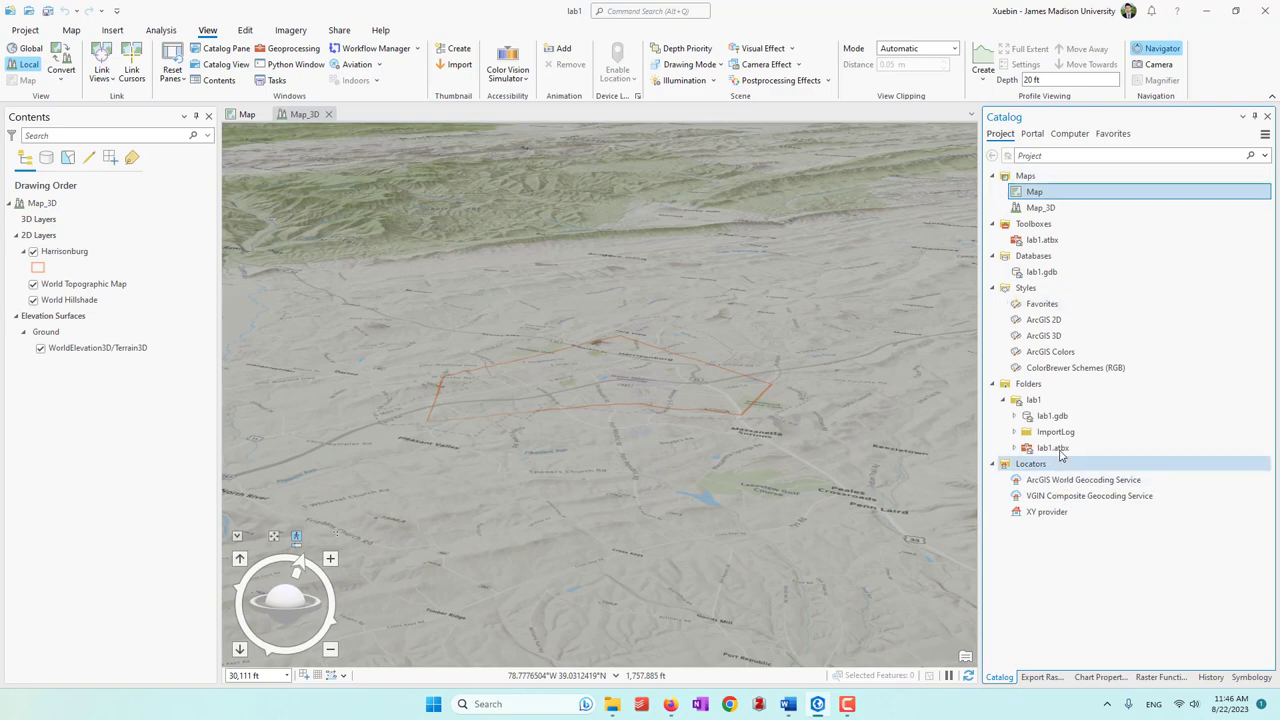
pyautogui.click(1060, 416)
pyautogui.click(1066, 450)
pyautogui.click(1030, 134)
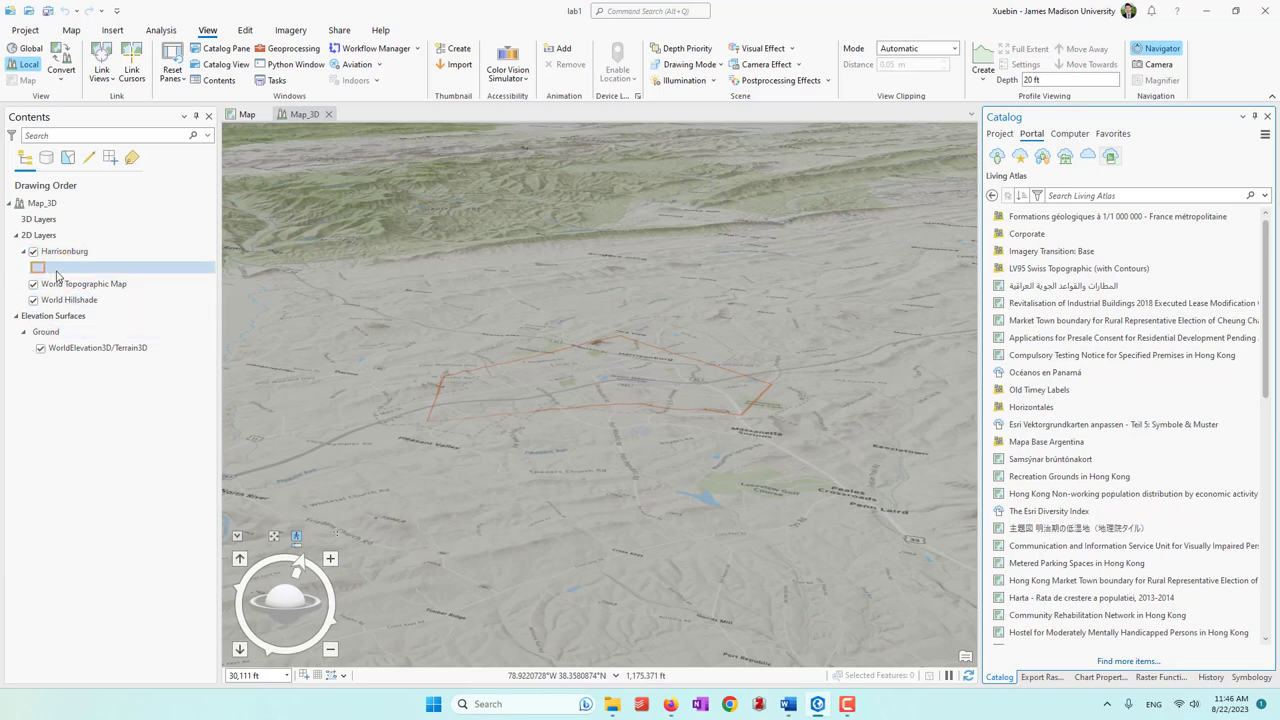
# Turn the Harrisonburg layer's visibility off in the 3D scene and back on
pyautogui.click(33, 251)
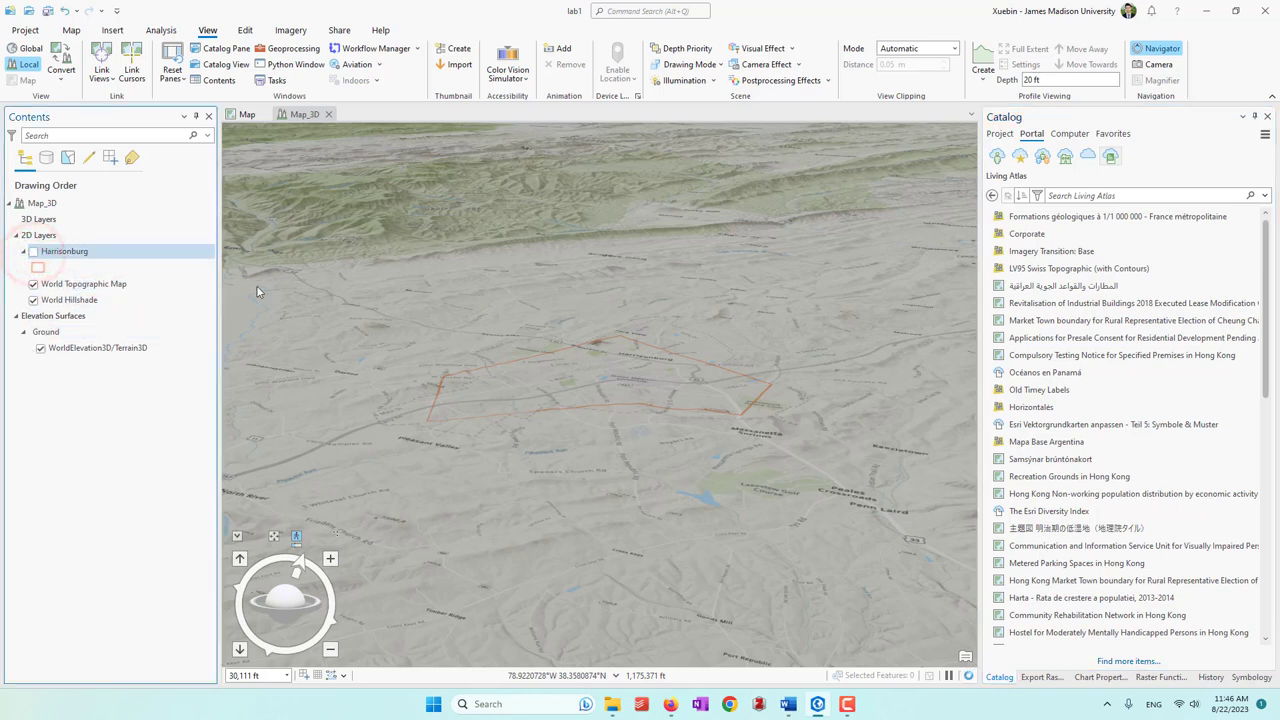
pyautogui.moveTo(596, 389)
pyautogui.mouseDown()
pyautogui.moveTo(602, 461)
pyautogui.moveTo(606, 414)
pyautogui.moveTo(603, 429)
pyautogui.mouseUp()
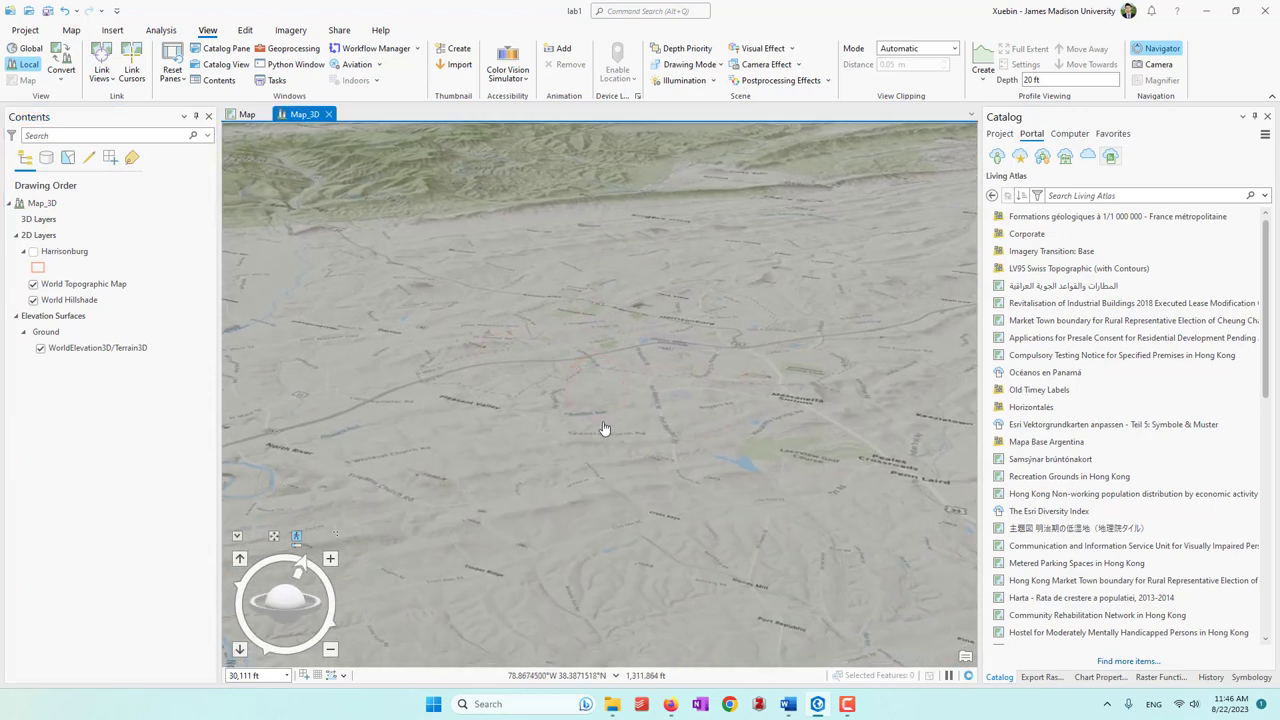
pyautogui.click(33, 251)
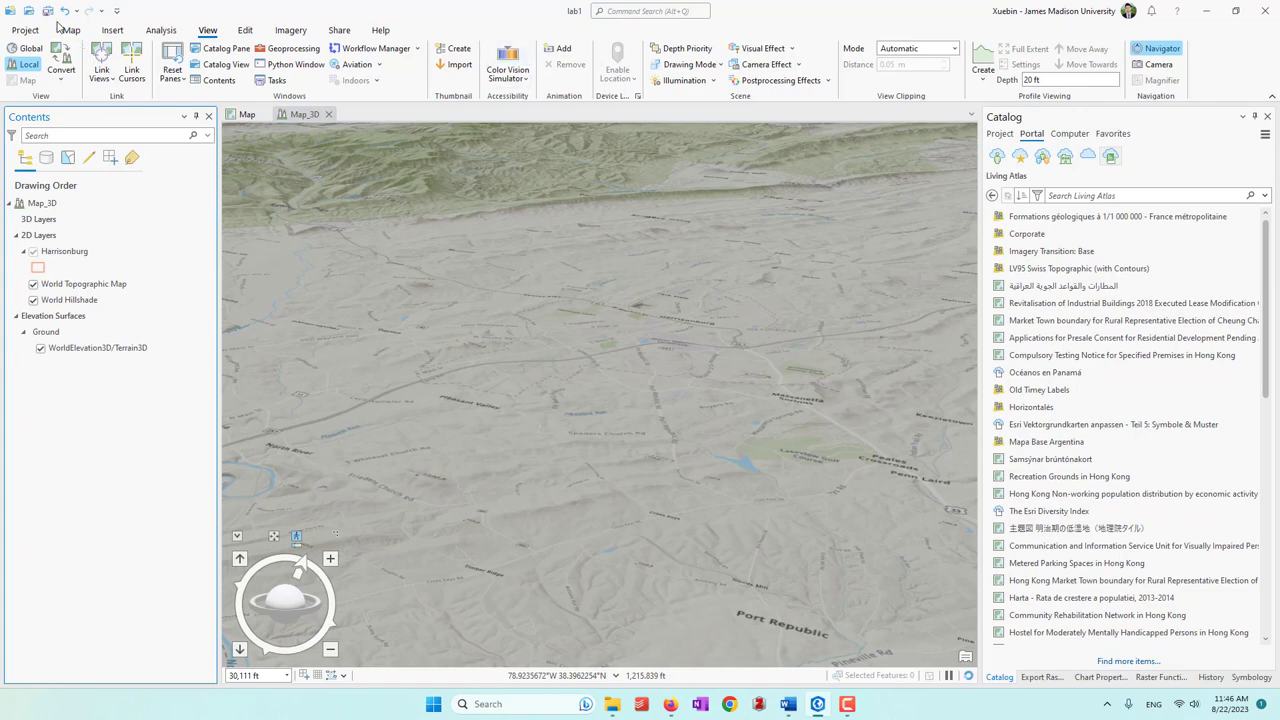
pyautogui.click(71, 30)
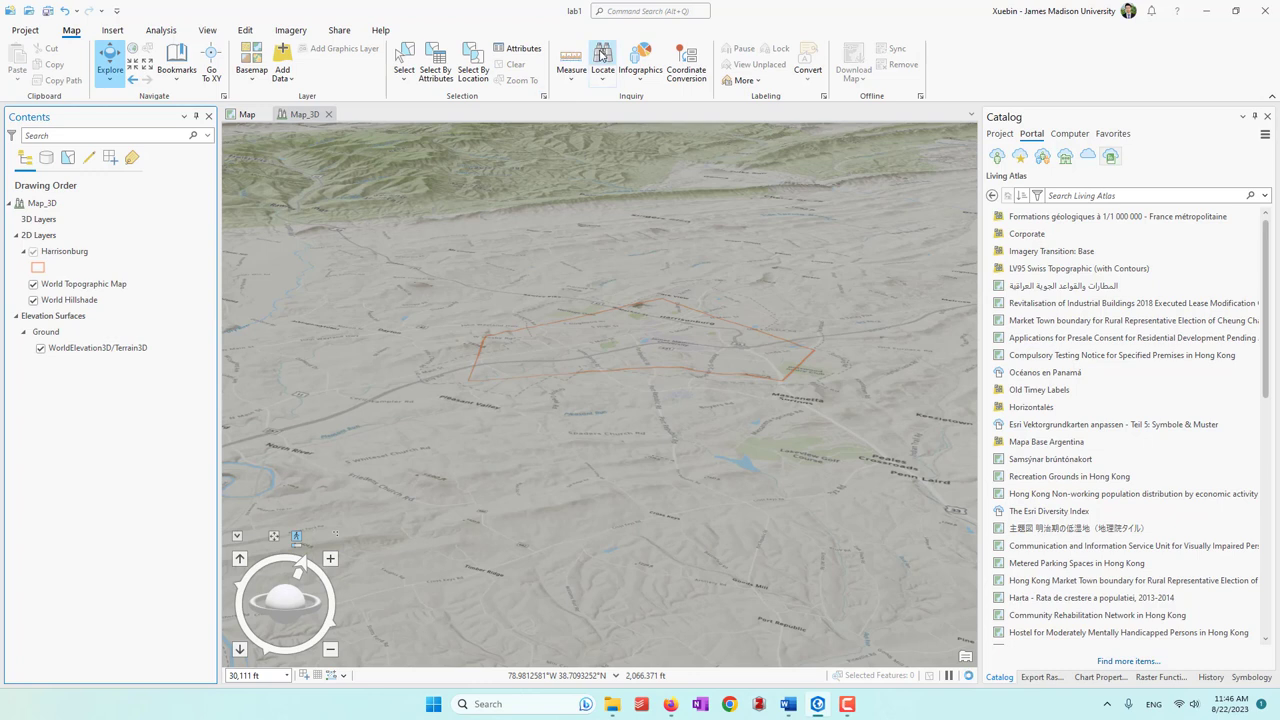
pyautogui.click(75, 254)
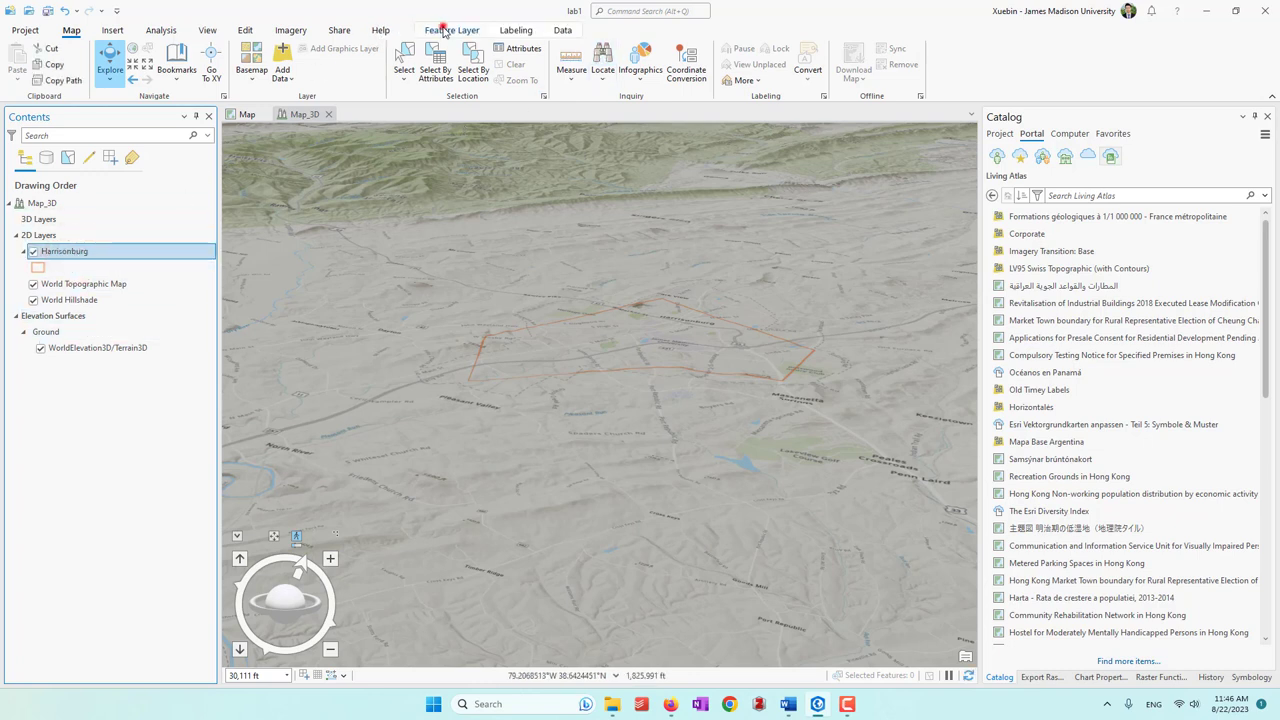
pyautogui.click(445, 31)
pyautogui.click(516, 30)
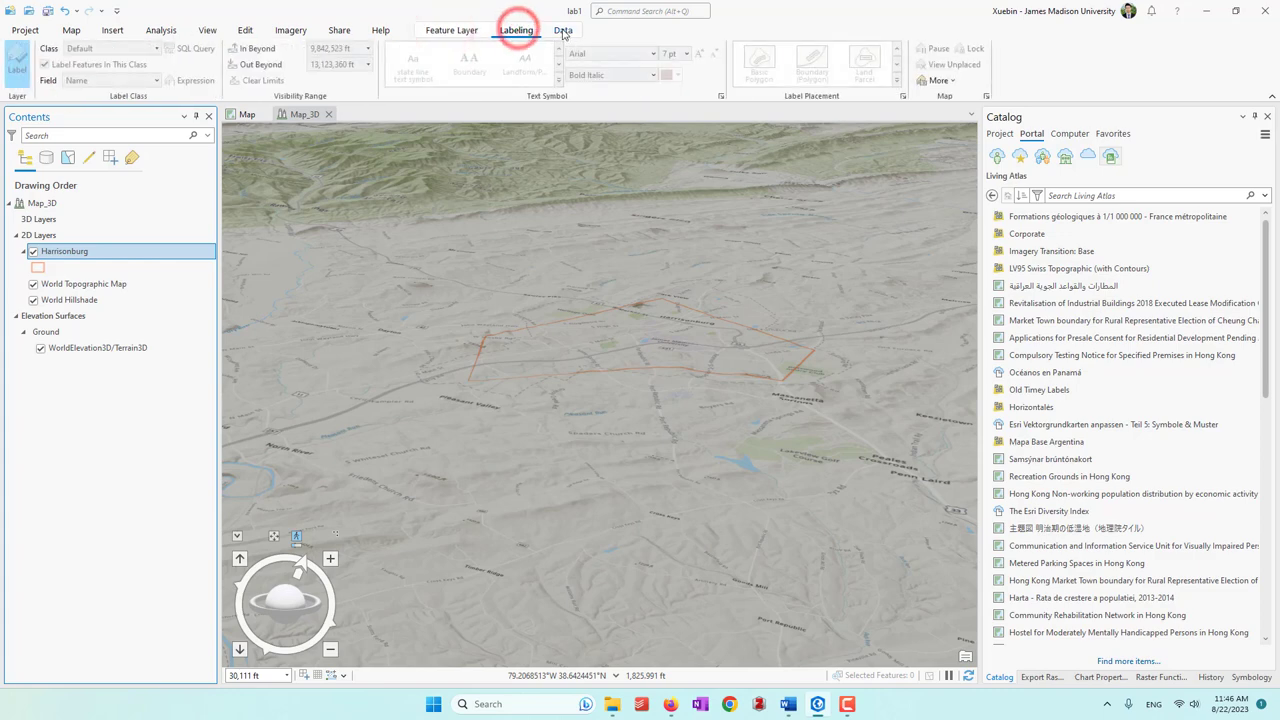
pyautogui.click(447, 32)
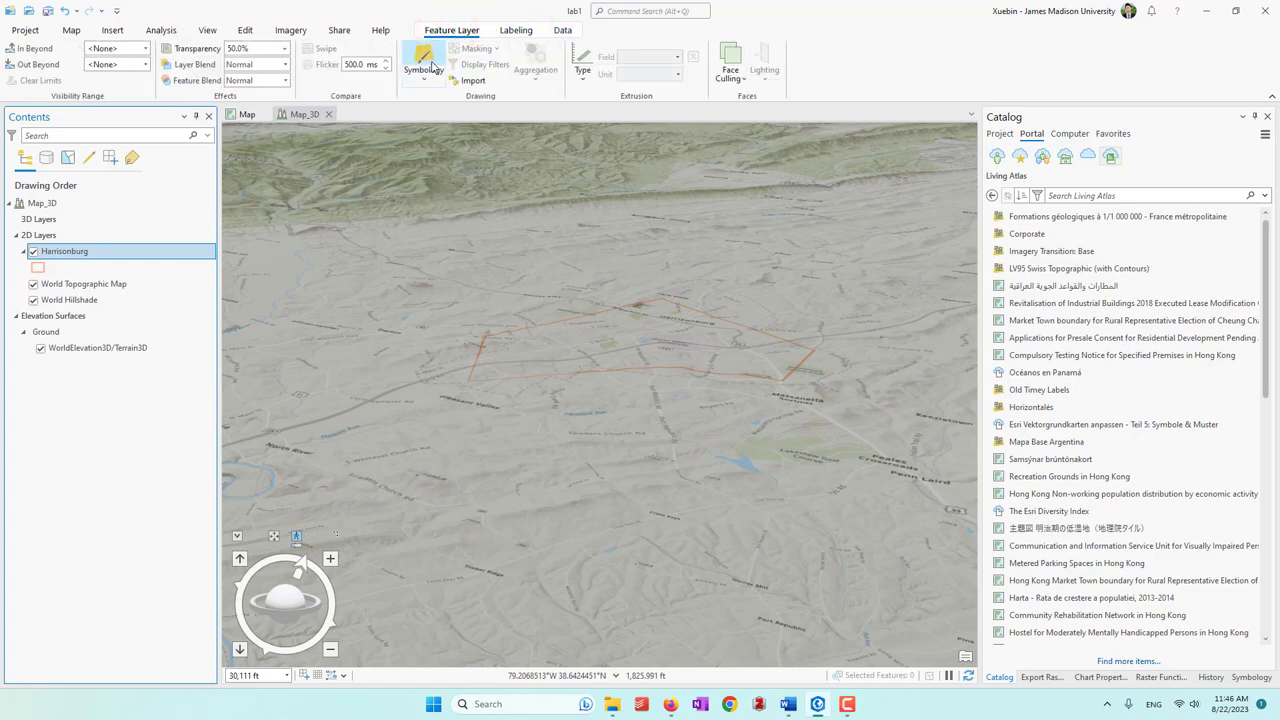
pyautogui.click(559, 32)
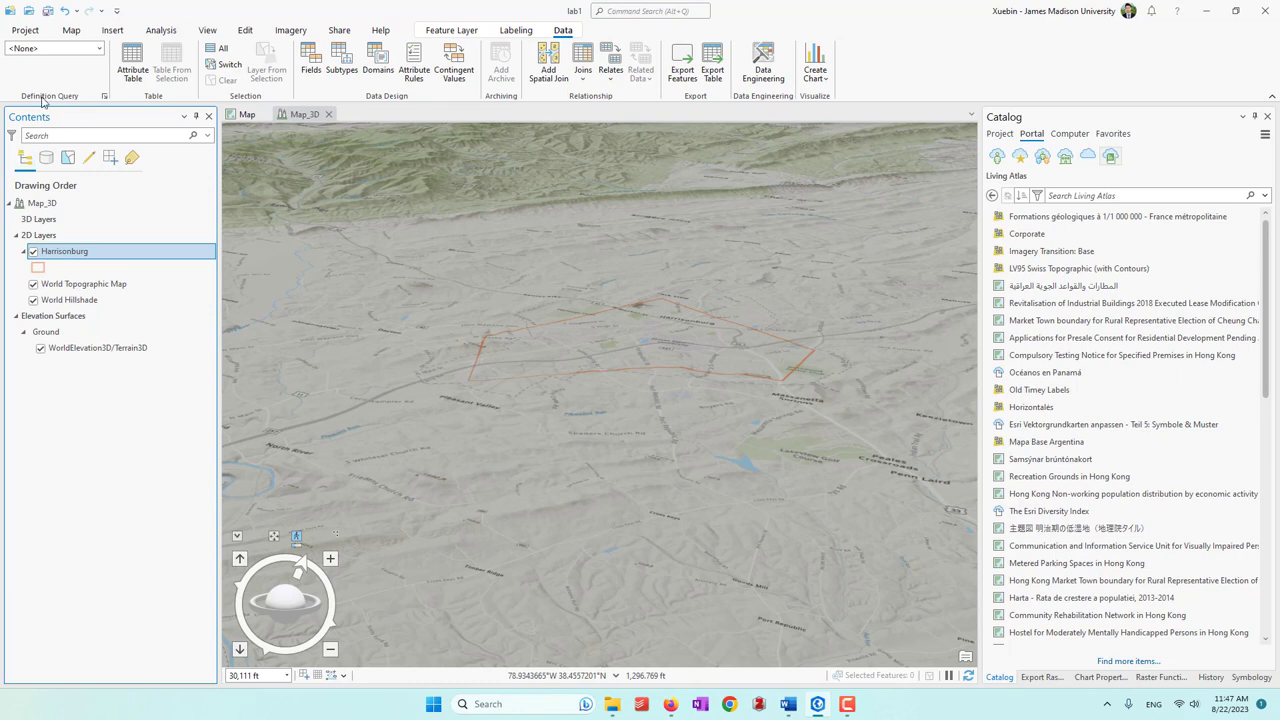
# Save the lab1 project
pyautogui.click(46, 11)
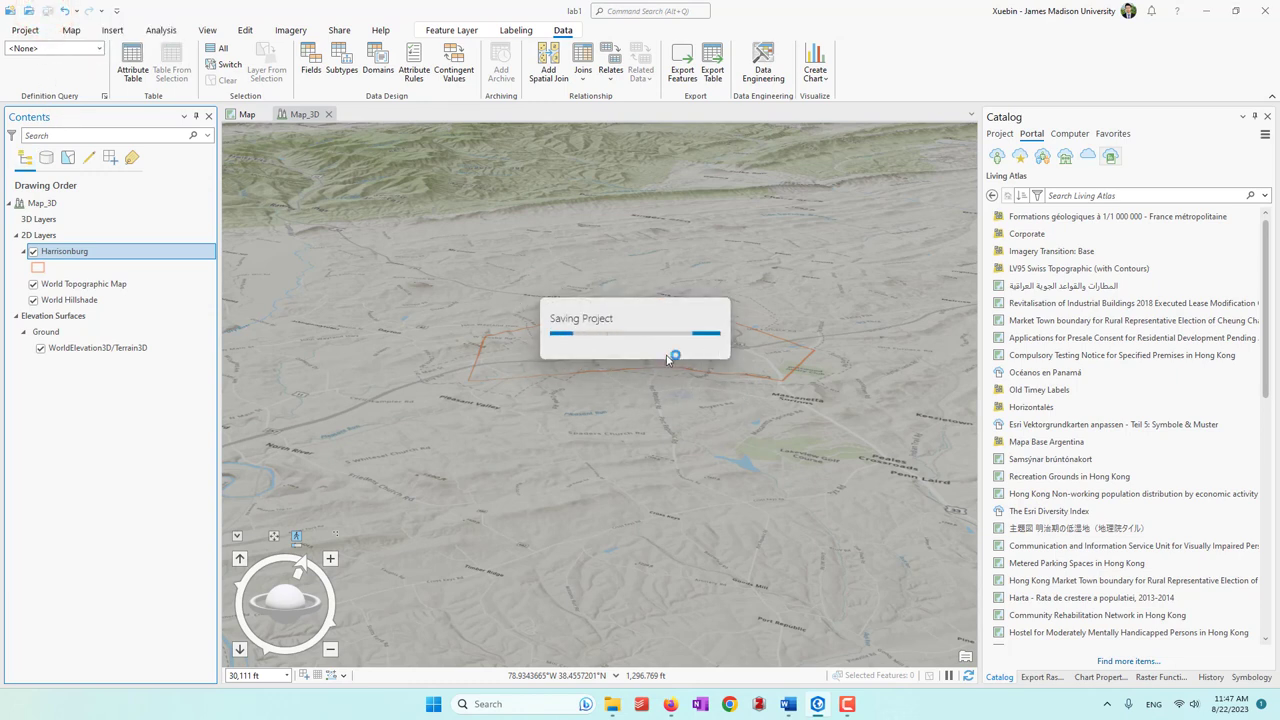